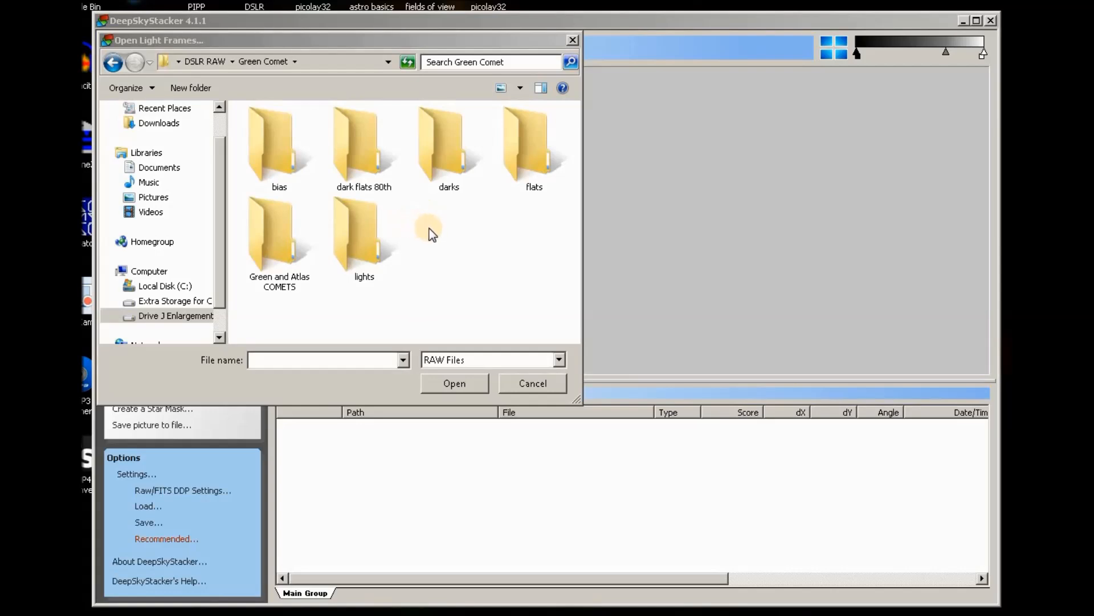
Add the Green Comet light frames from the lights folder, DSC_0985 onward, to the file list.
double_click(349, 231)
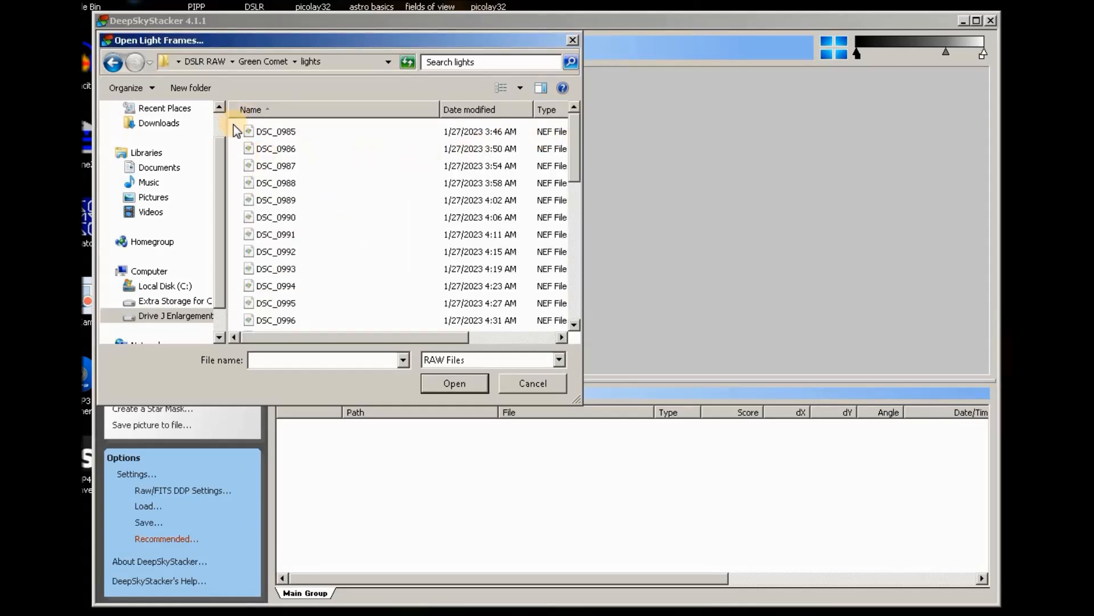
drag(234, 125, 297, 350)
click(454, 383)
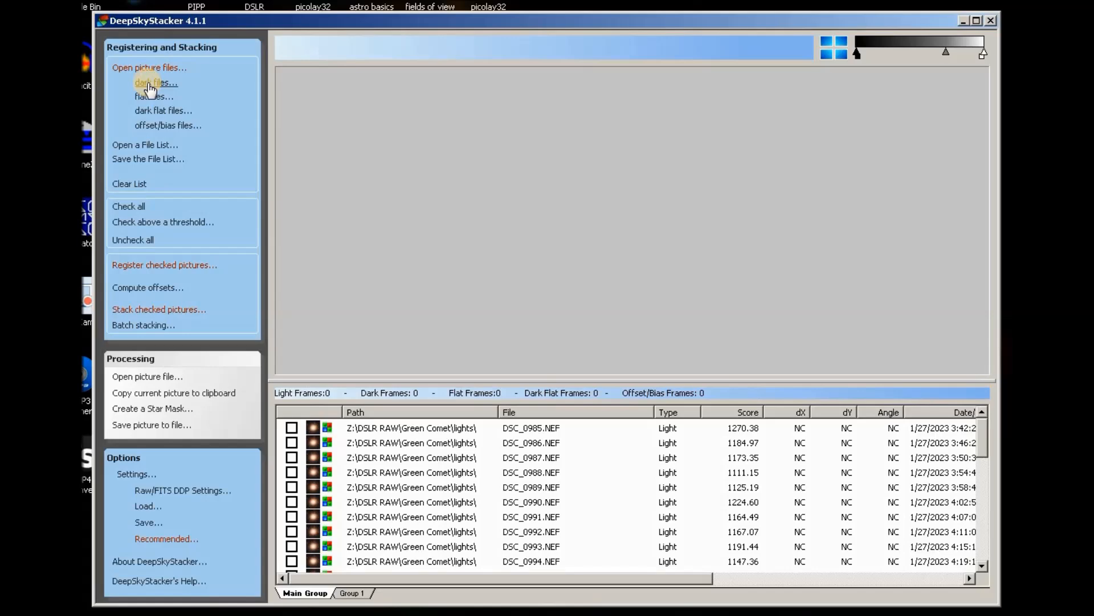
Add five dark frames to the stack list.
click(148, 84)
drag(248, 232, 267, 134)
click(452, 384)
Add all 100 flat frames, DSC_1028 to DSC_1127, from the flats folder.
click(153, 97)
click(535, 162)
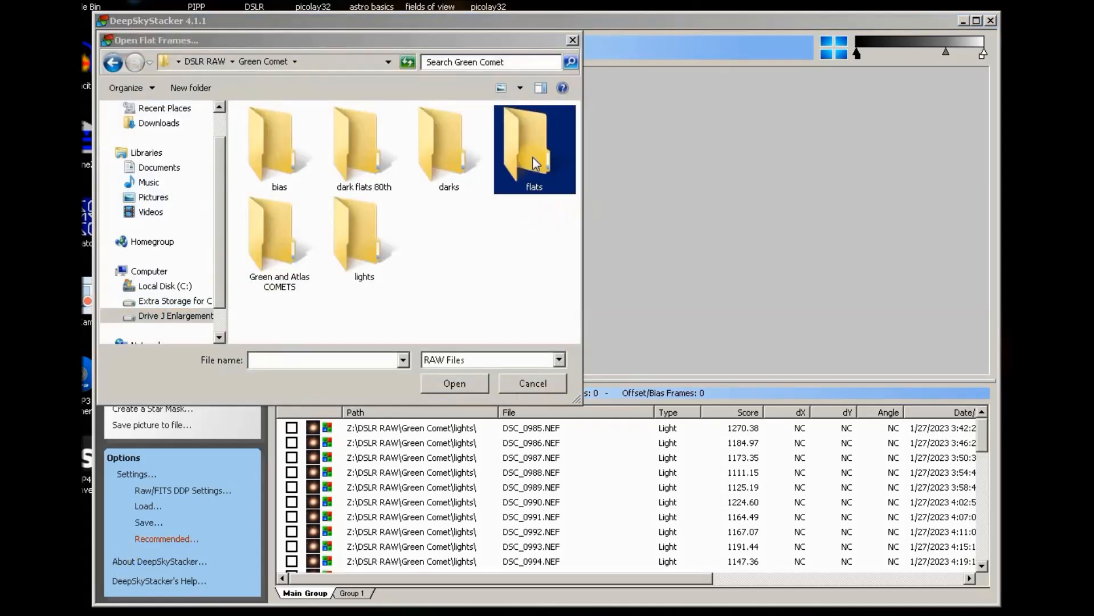
double_click(538, 148)
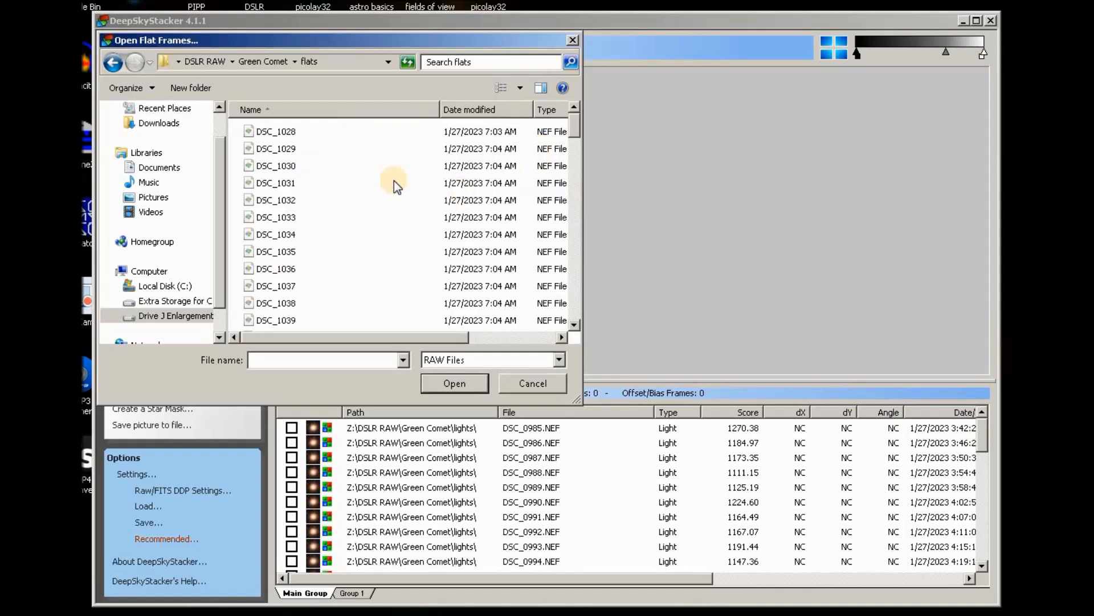
drag(237, 130, 301, 345)
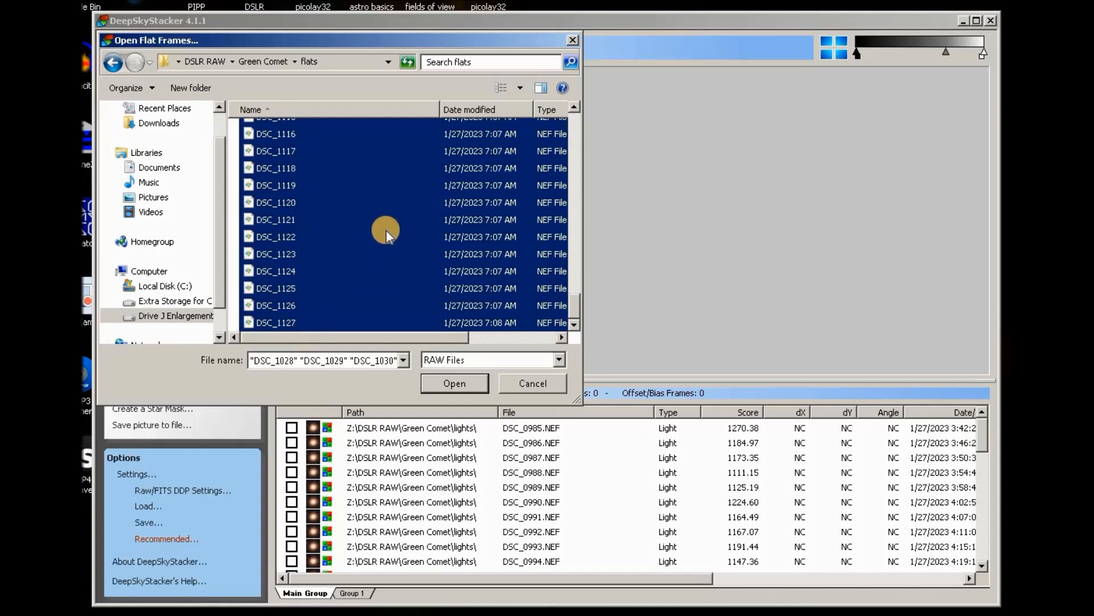
click(455, 383)
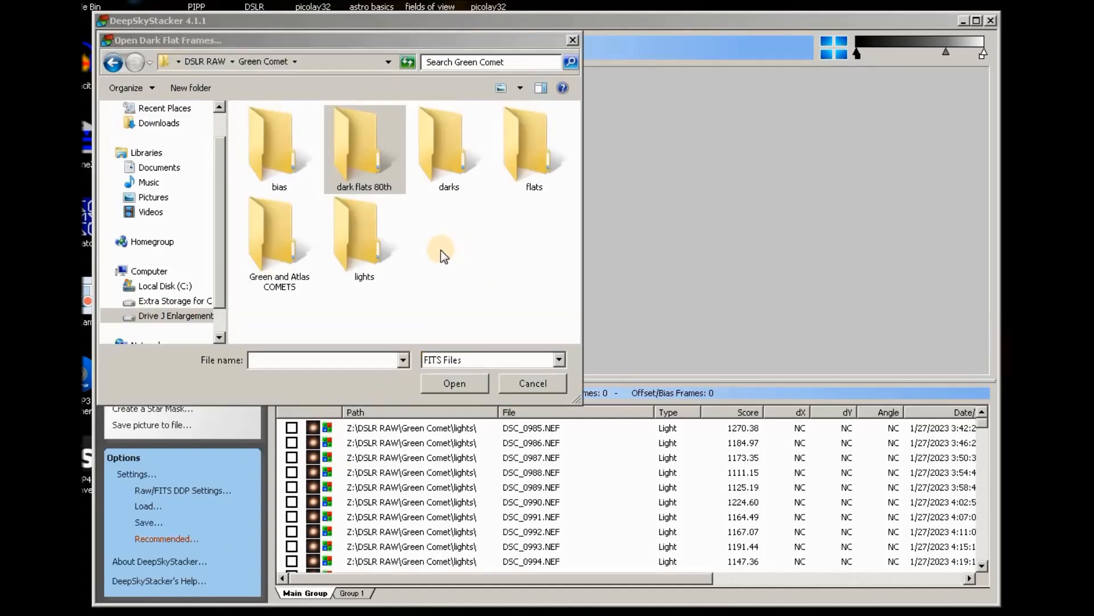
Add the 30 RAW dark flats DSC_1141 to DSC_1170 from the dark flats 80th folder.
click(384, 152)
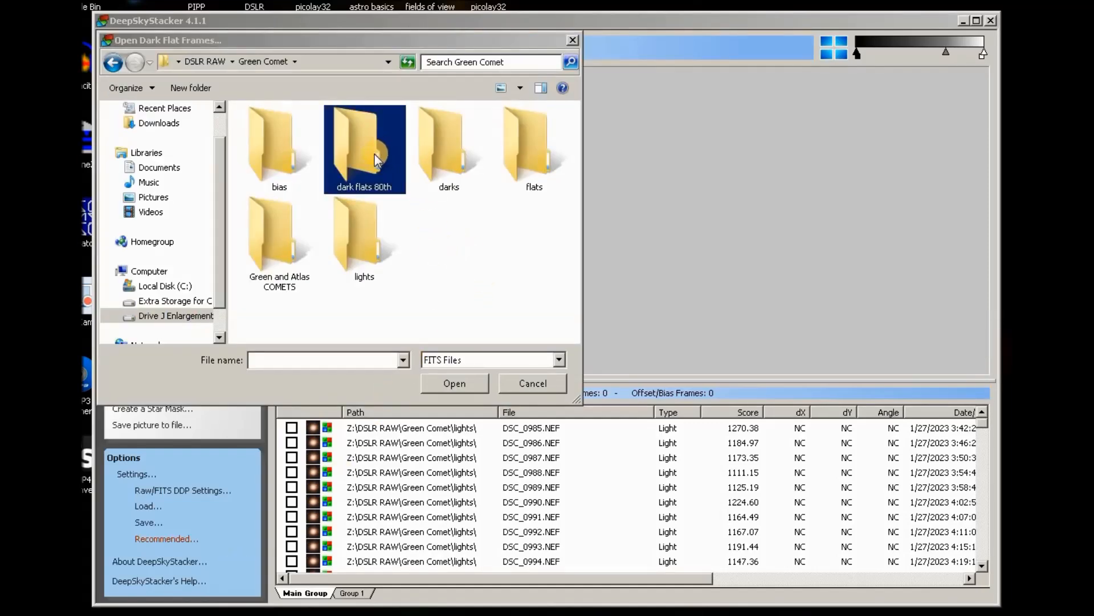
double_click(371, 155)
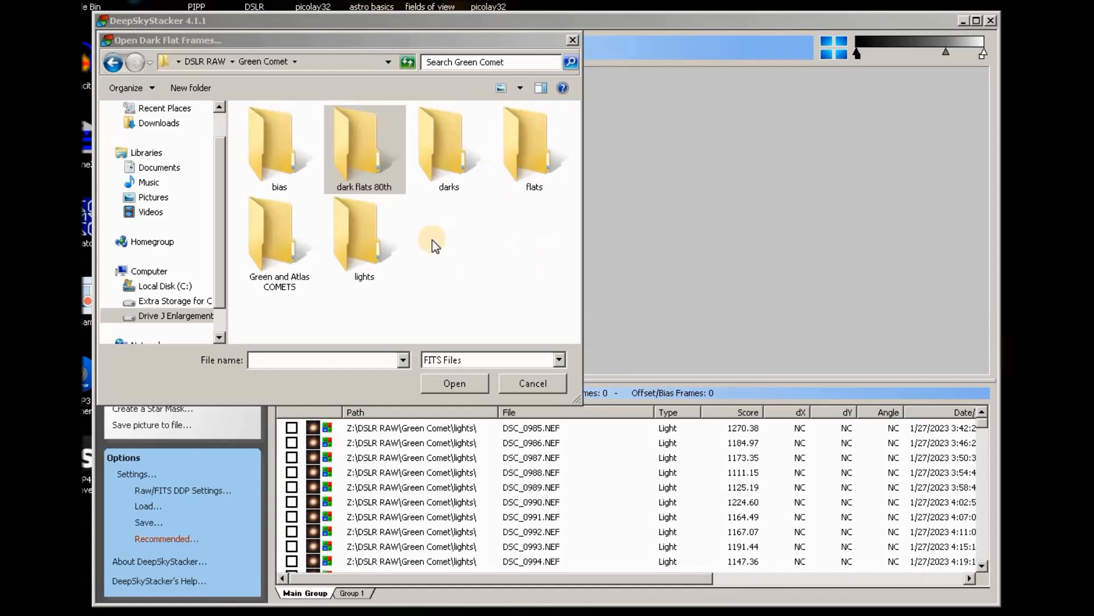
click(371, 148)
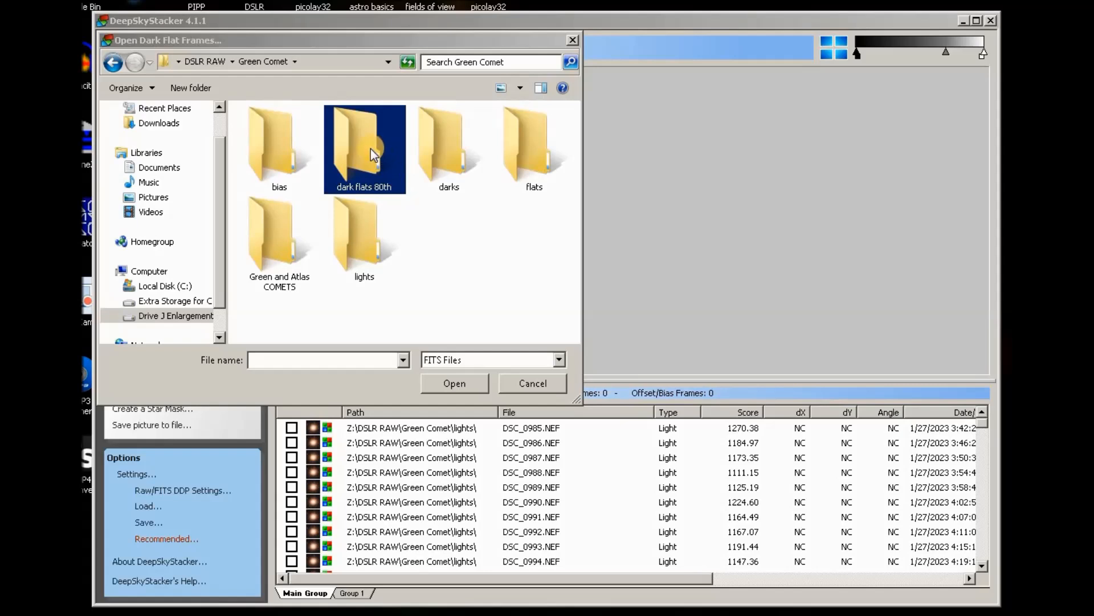
double_click(367, 149)
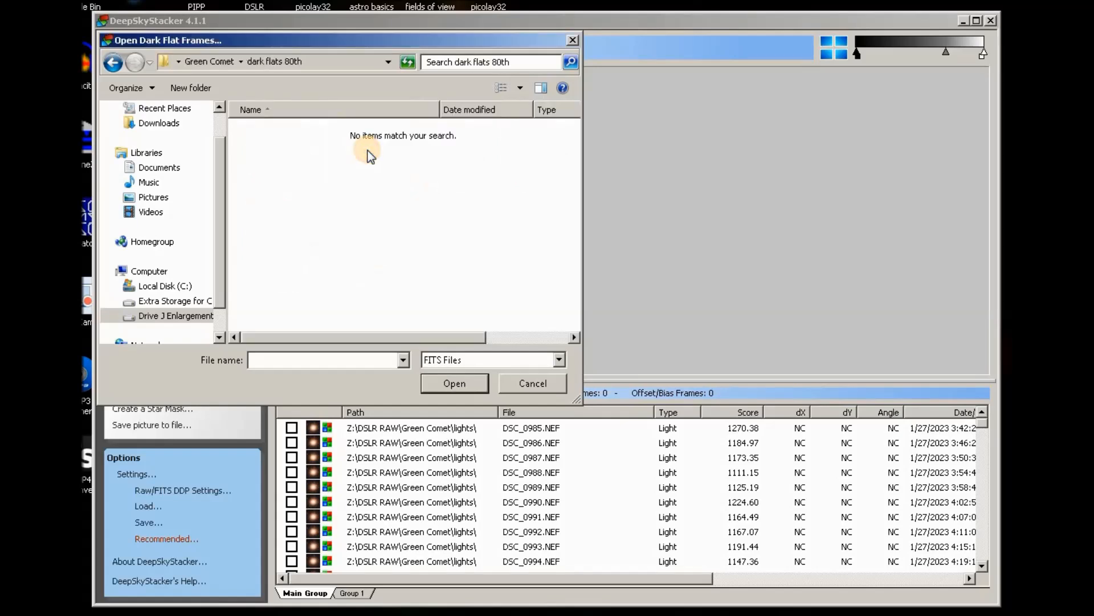
click(558, 359)
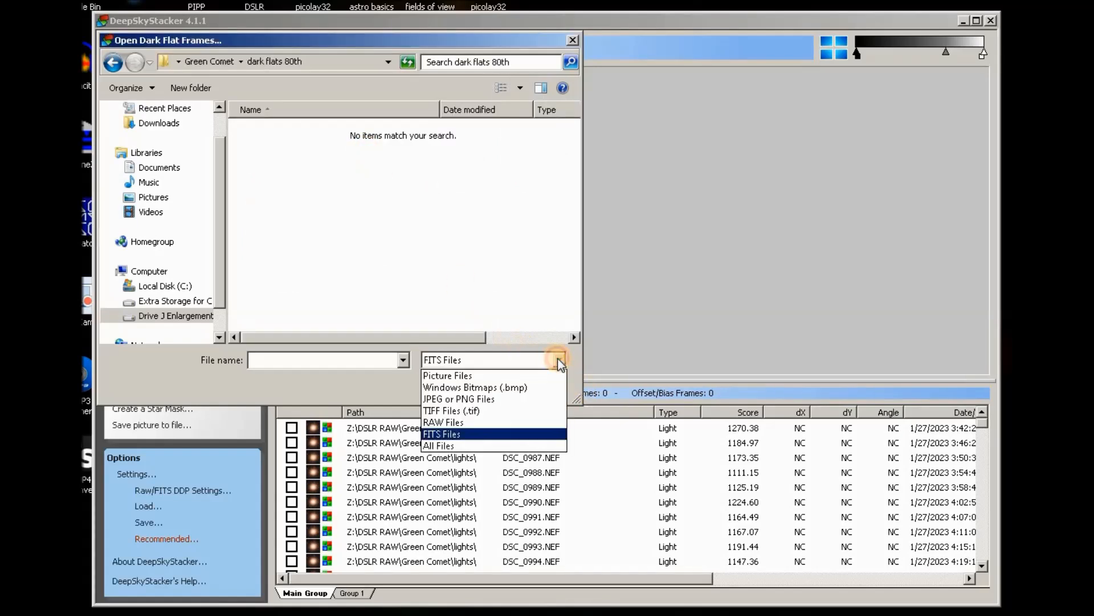
click(452, 418)
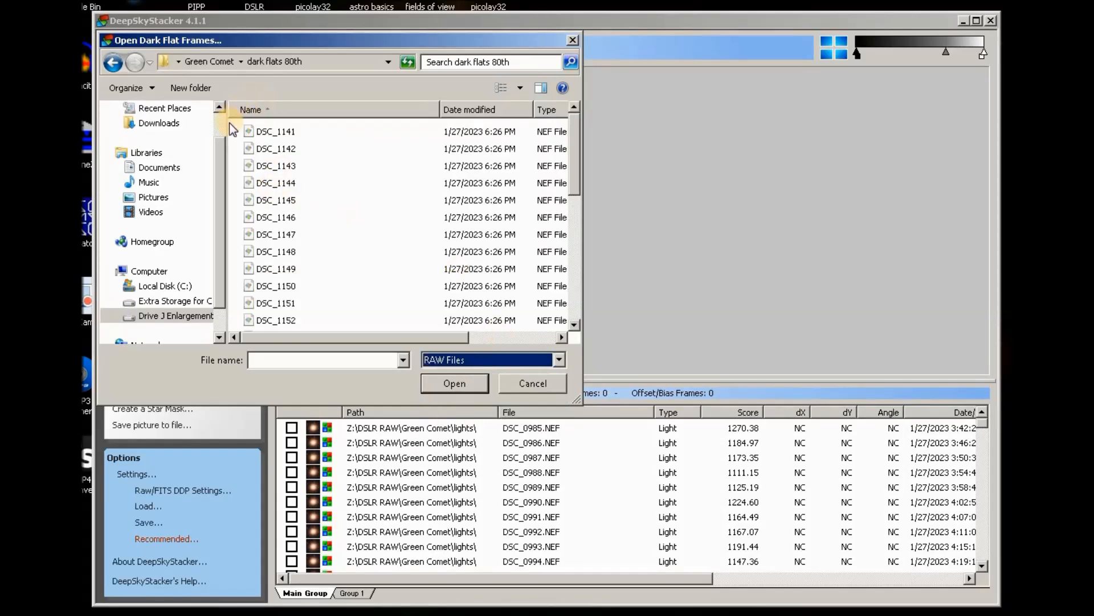
drag(231, 123, 301, 387)
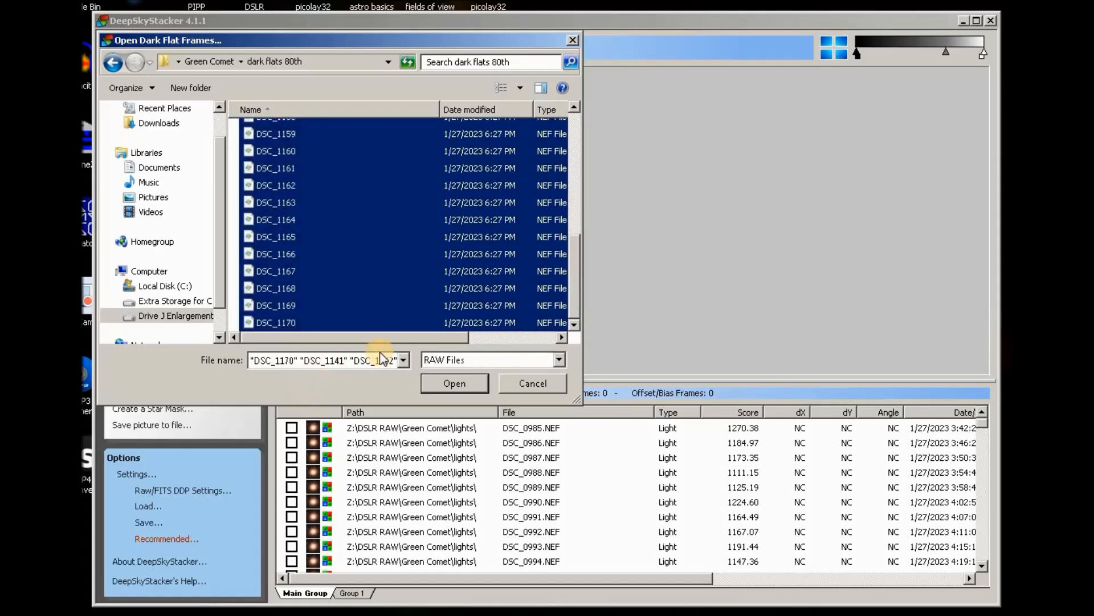
click(473, 385)
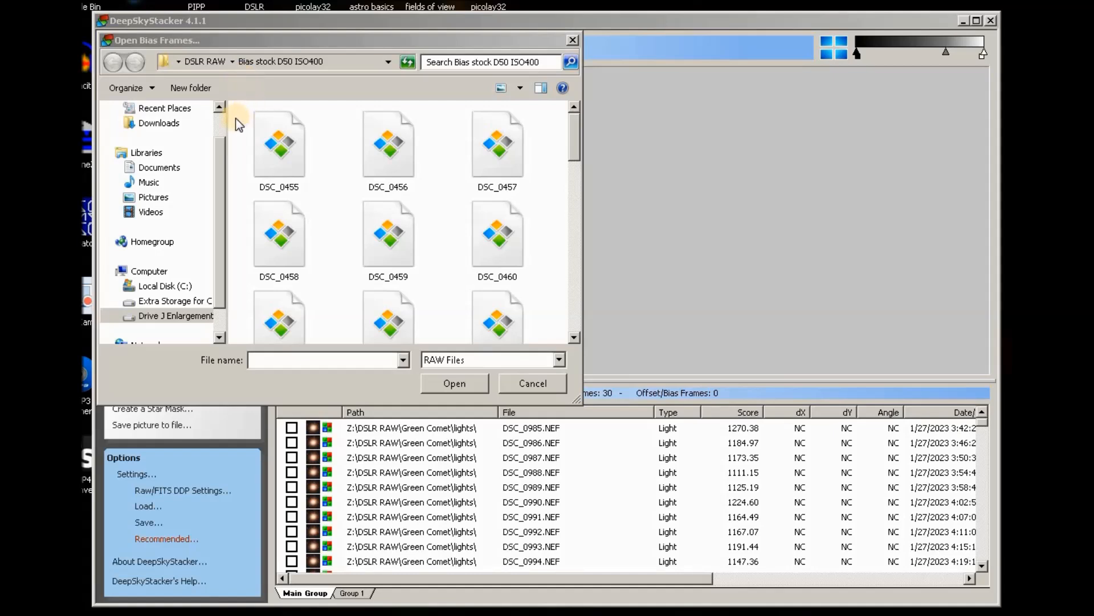
Add bias frames DSC_0455 through DSC_0488 from the Bias stock D50 ISO400 folder.
drag(238, 111, 557, 383)
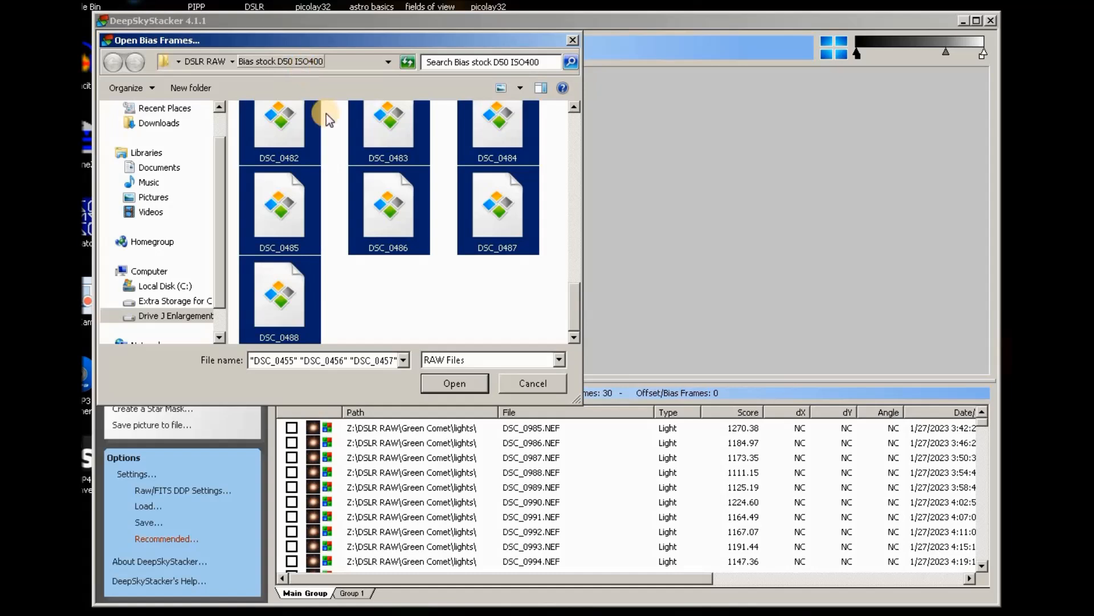
click(461, 387)
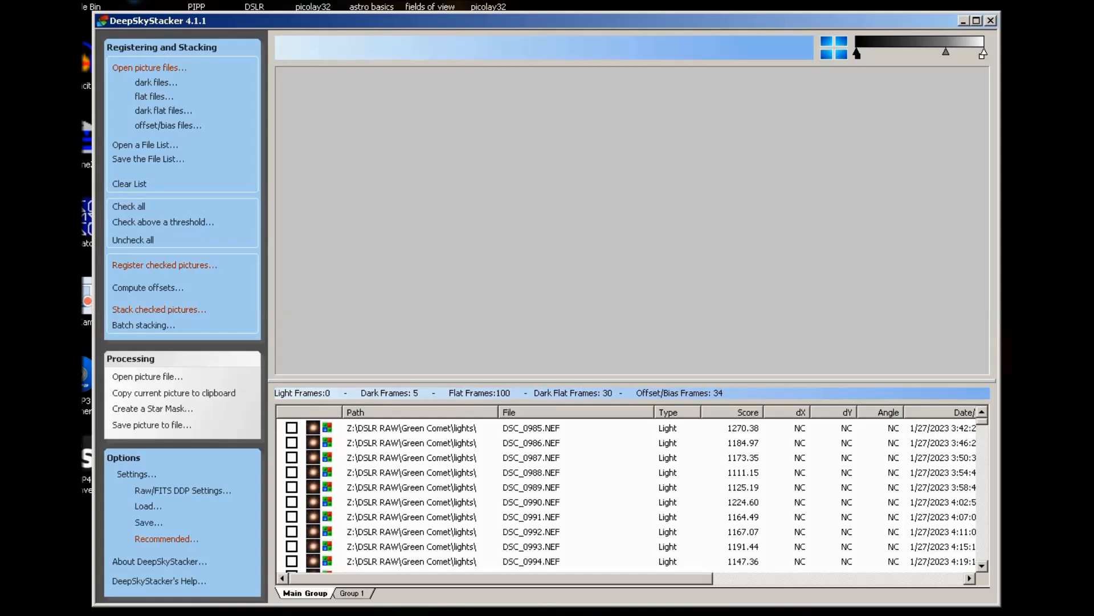
Check all frames in the list so 36 light frames are counted.
click(127, 209)
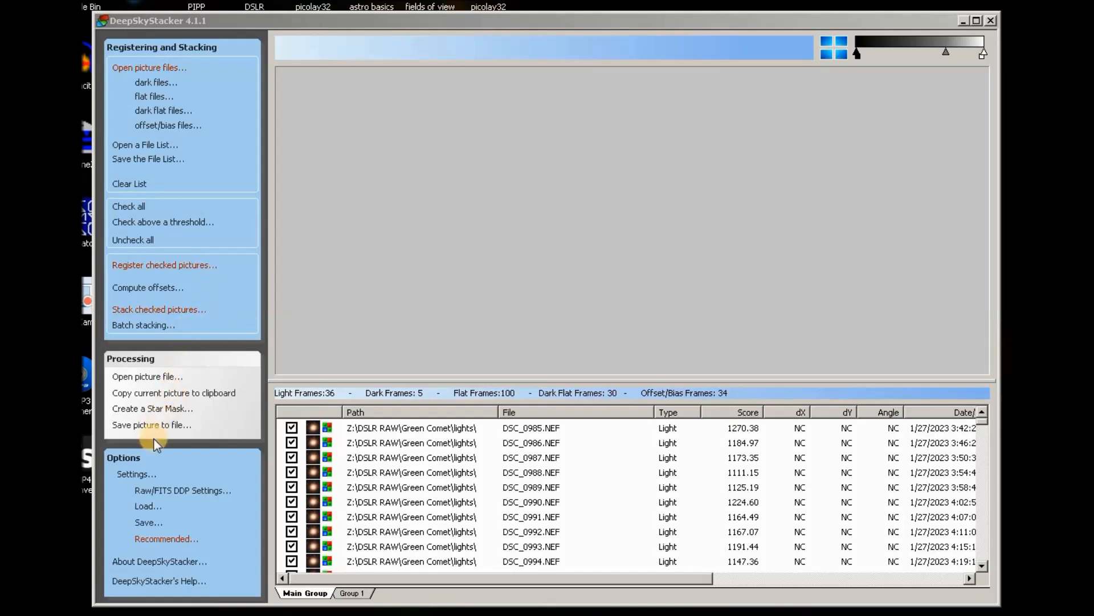
click(133, 474)
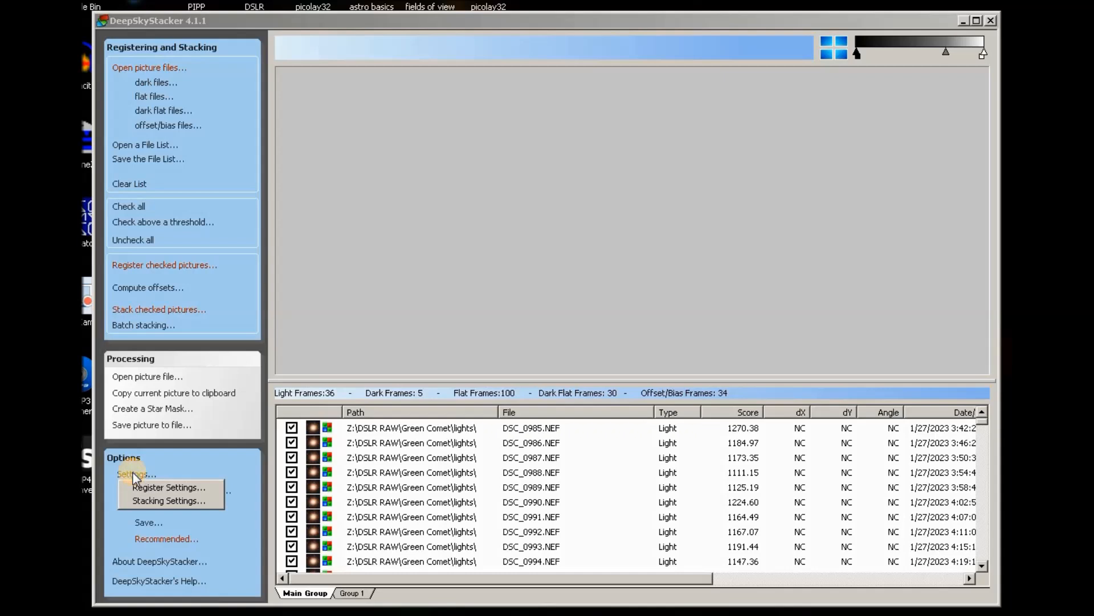
click(146, 501)
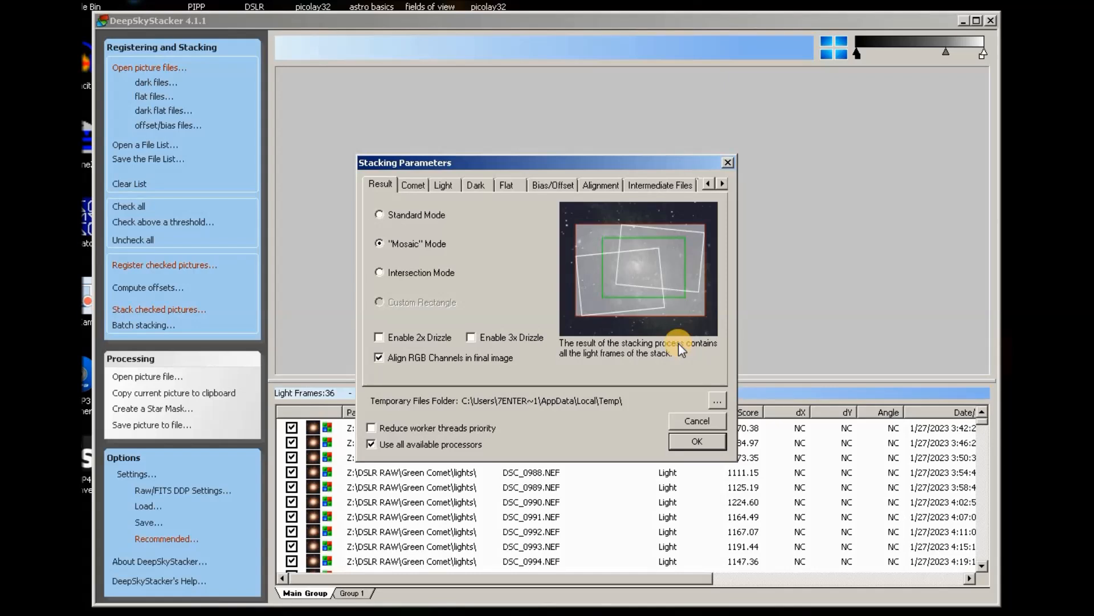
click(728, 163)
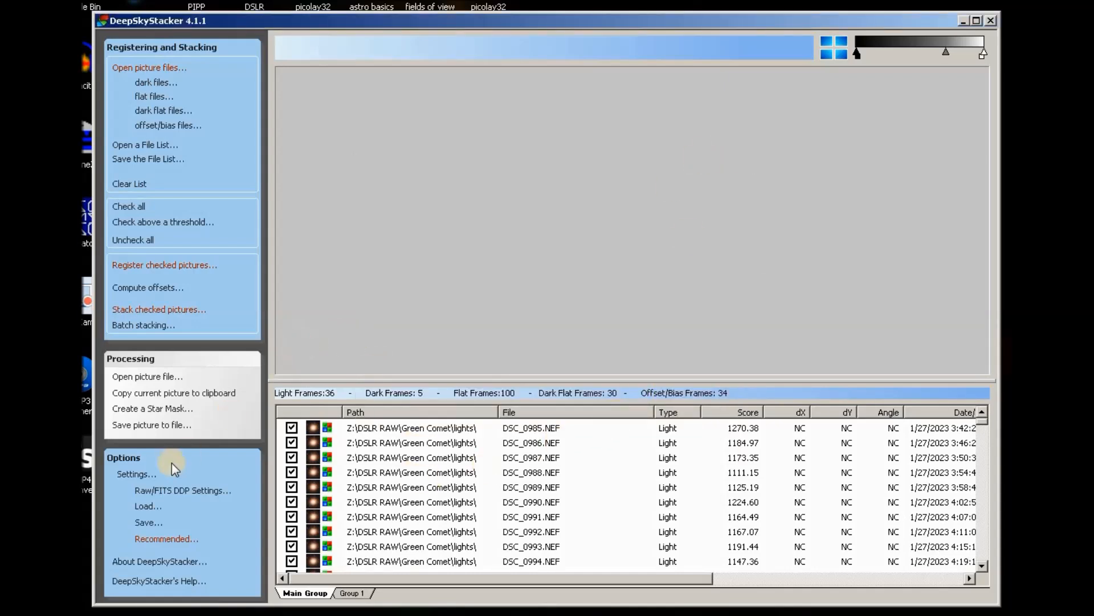
Open Stacking Settings from the Options Settings menu.
click(134, 474)
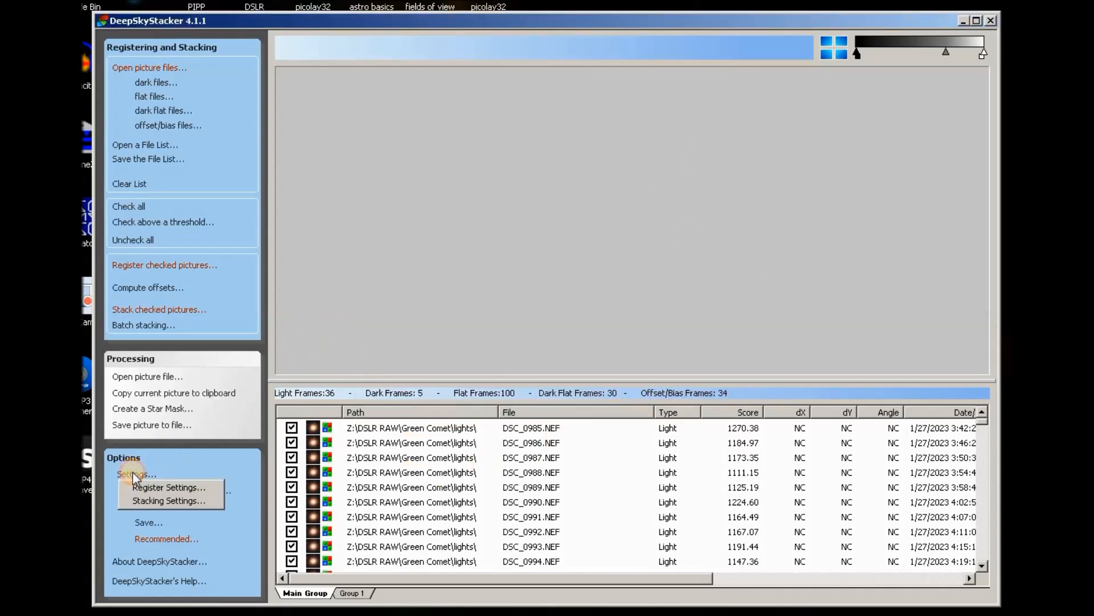
click(163, 502)
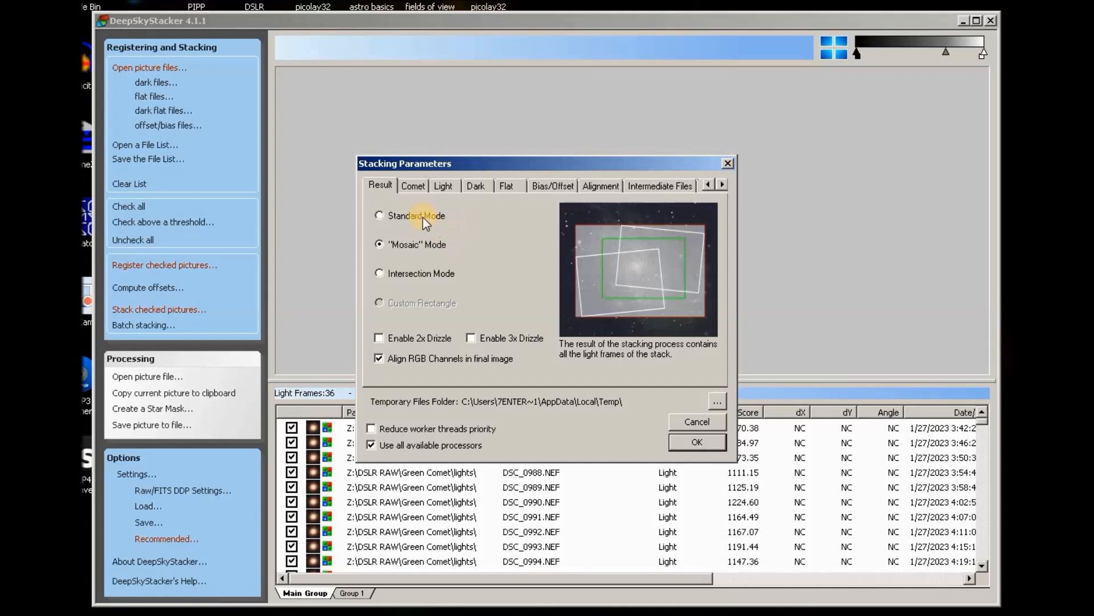
Switch the Stacking Parameters dialog to its Comet settings.
click(411, 186)
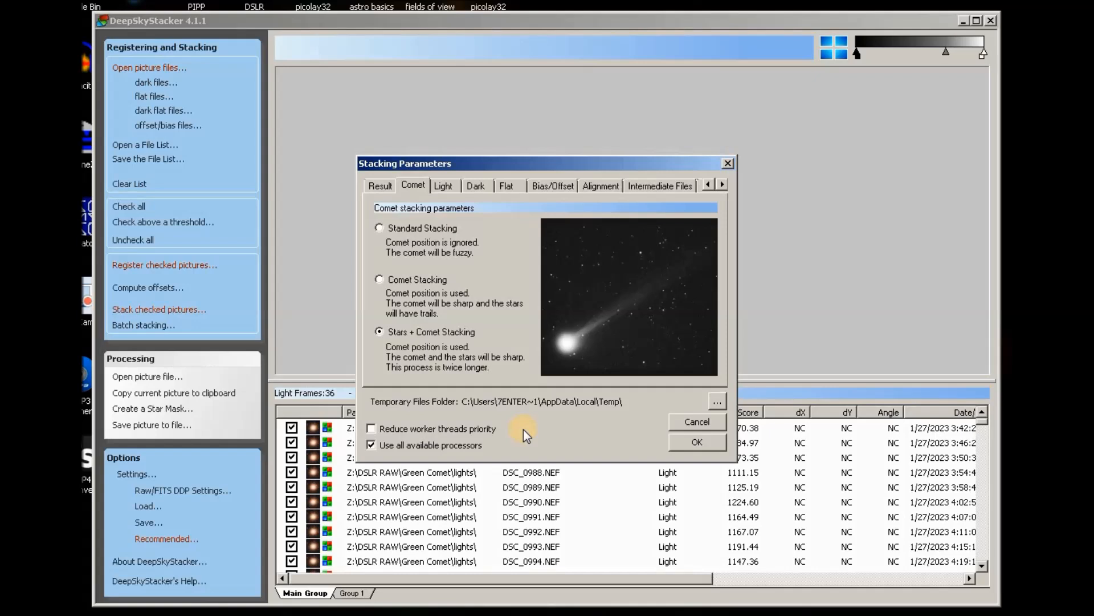
Choose Comet Stacking instead of Stars + Comet Stacking.
click(379, 279)
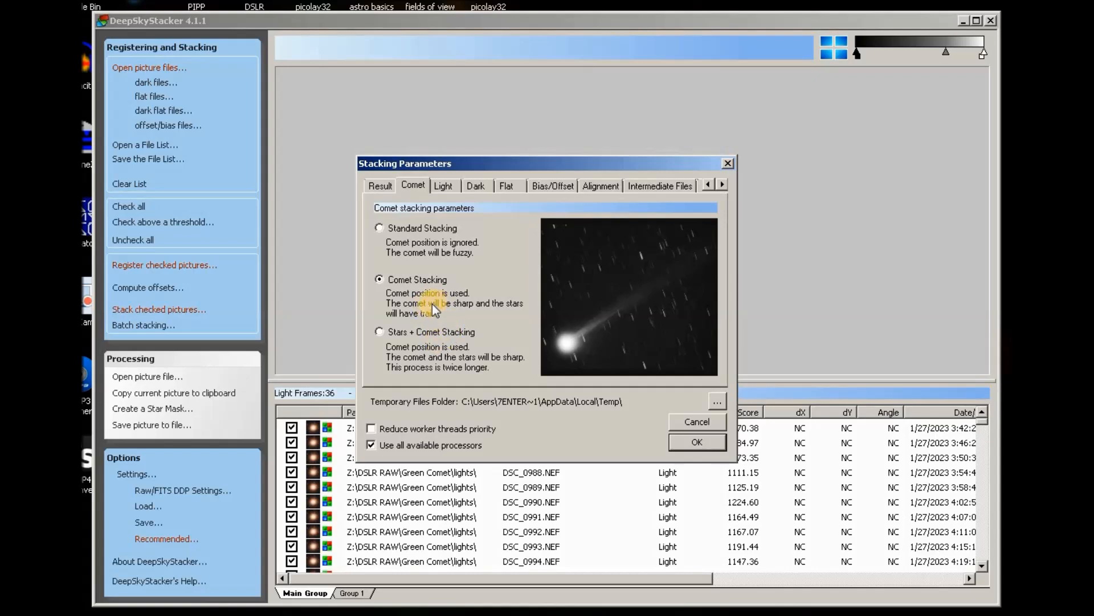
Review the Light Kappa-Sigma settings, then the Dark settings: Median, hot pixels, Dark Optimization.
click(447, 181)
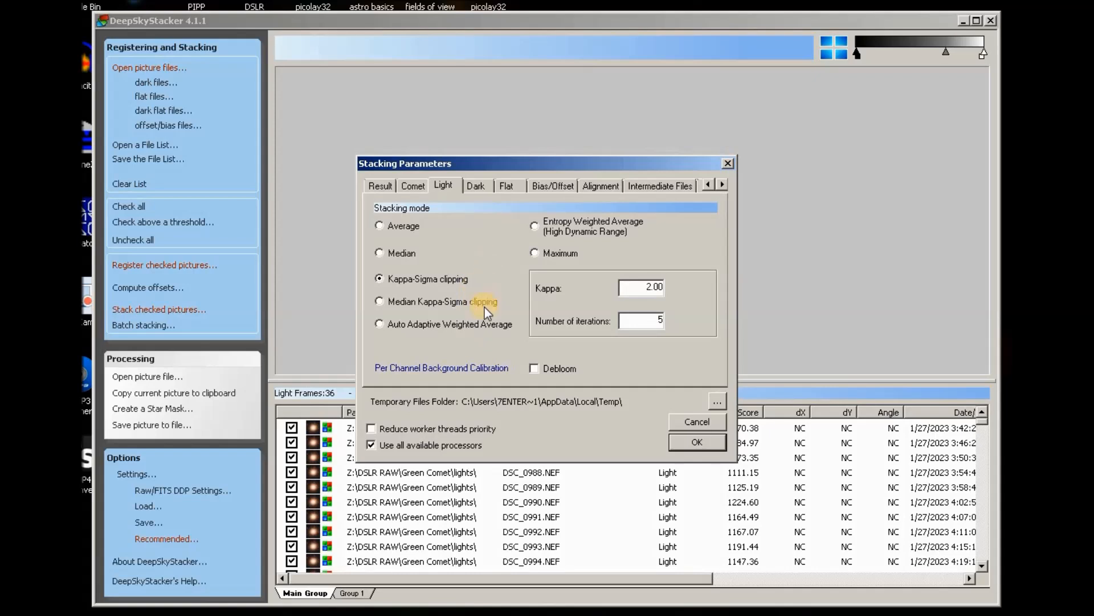
click(480, 192)
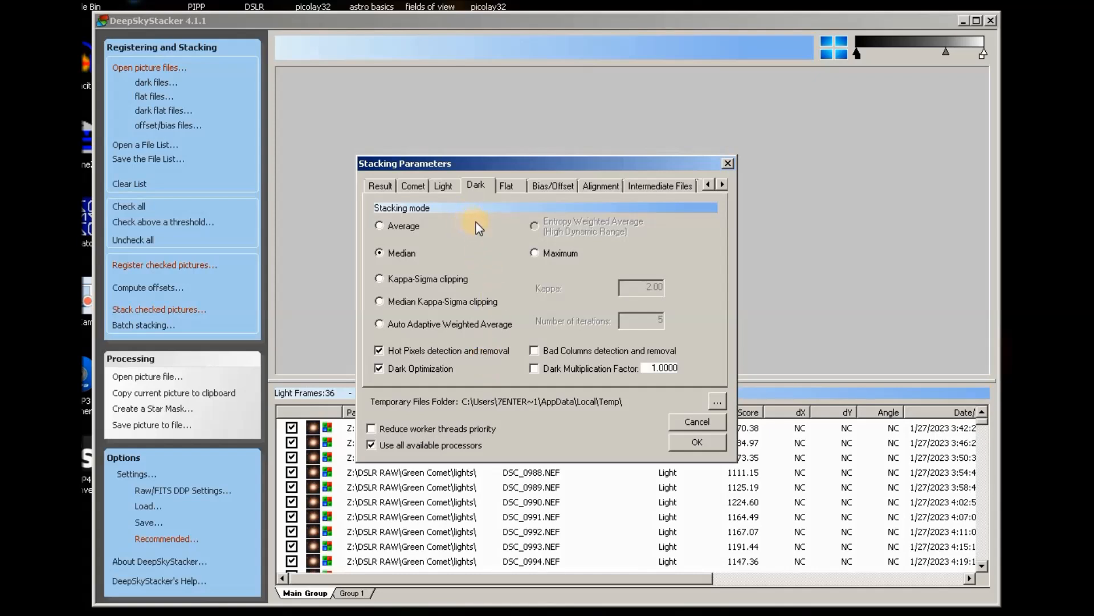
Review the Flat, Bias/Offset (Median Kappa-Sigma, Kappa 2.00, 5 iterations) and Alignment settings.
click(505, 186)
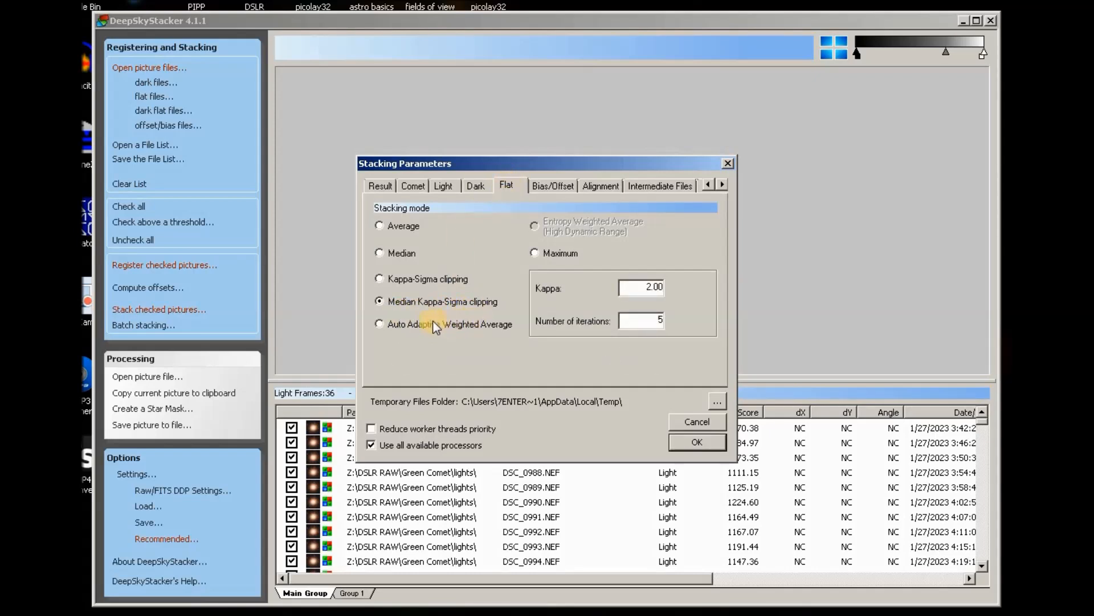
click(561, 188)
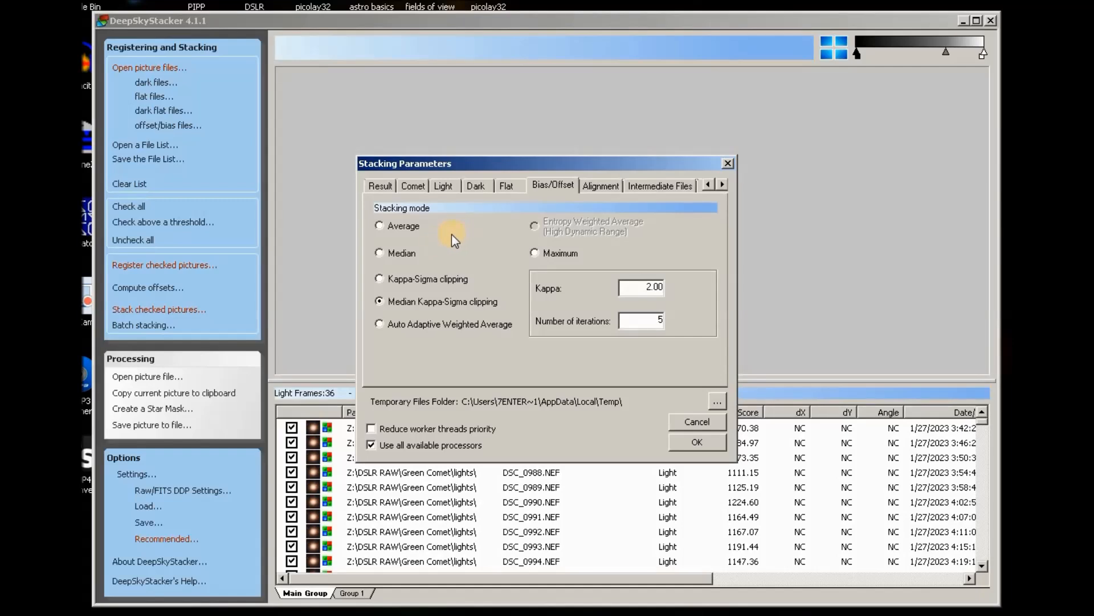
click(604, 186)
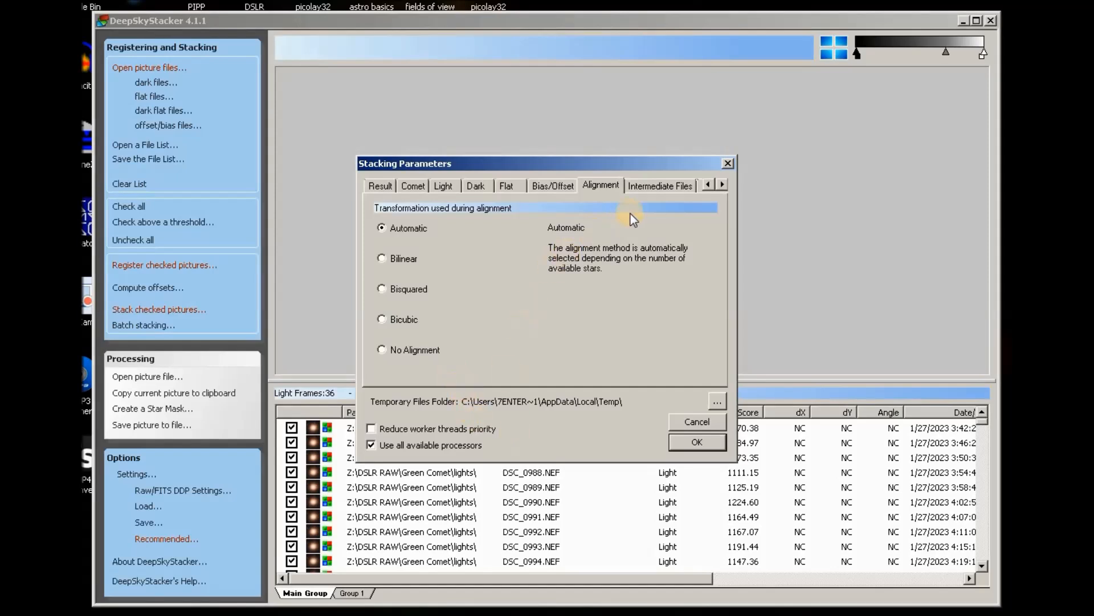
Check the Intermediate Files page (TIFF format, no calibrated or registered files), then move on to the Cosmetic page.
click(665, 188)
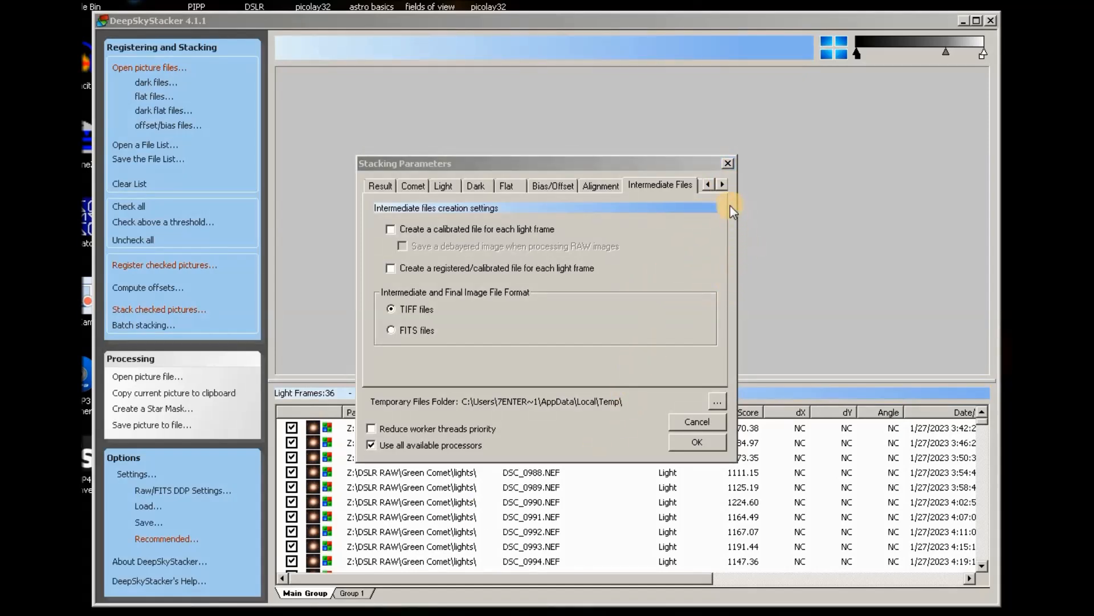
click(723, 186)
click(722, 185)
click(723, 184)
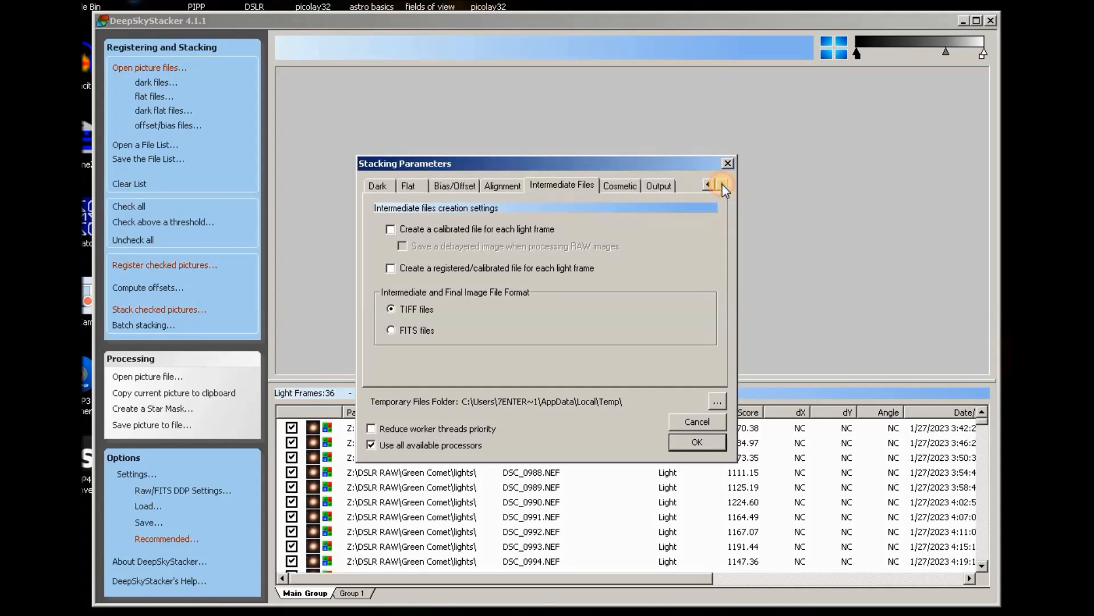
click(619, 187)
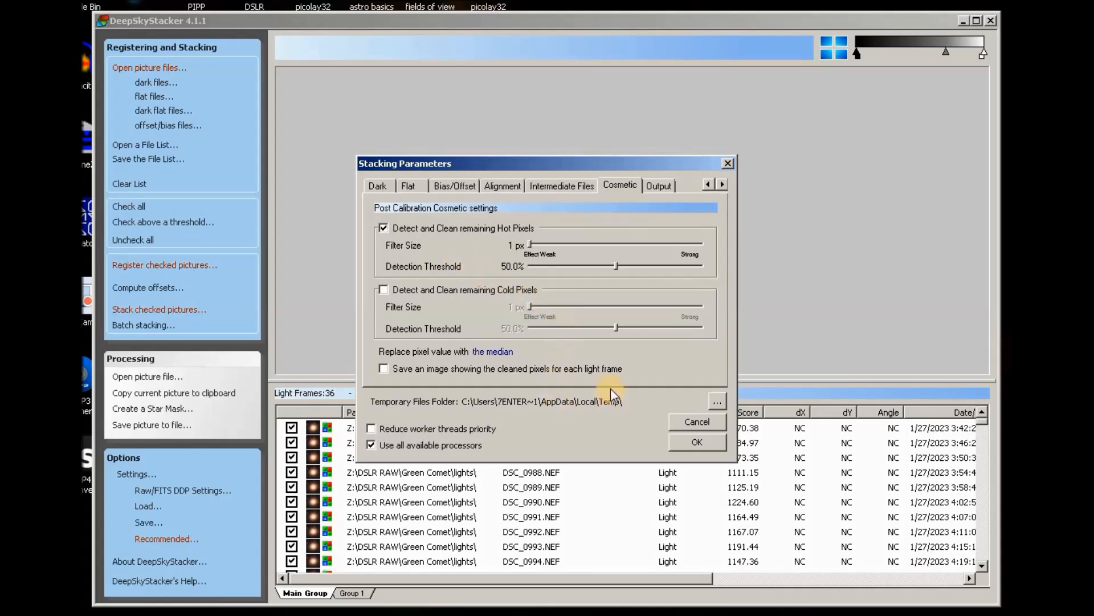
Check that Output autosaves to the reference frame's folder, then accept the stacking parameters.
click(658, 187)
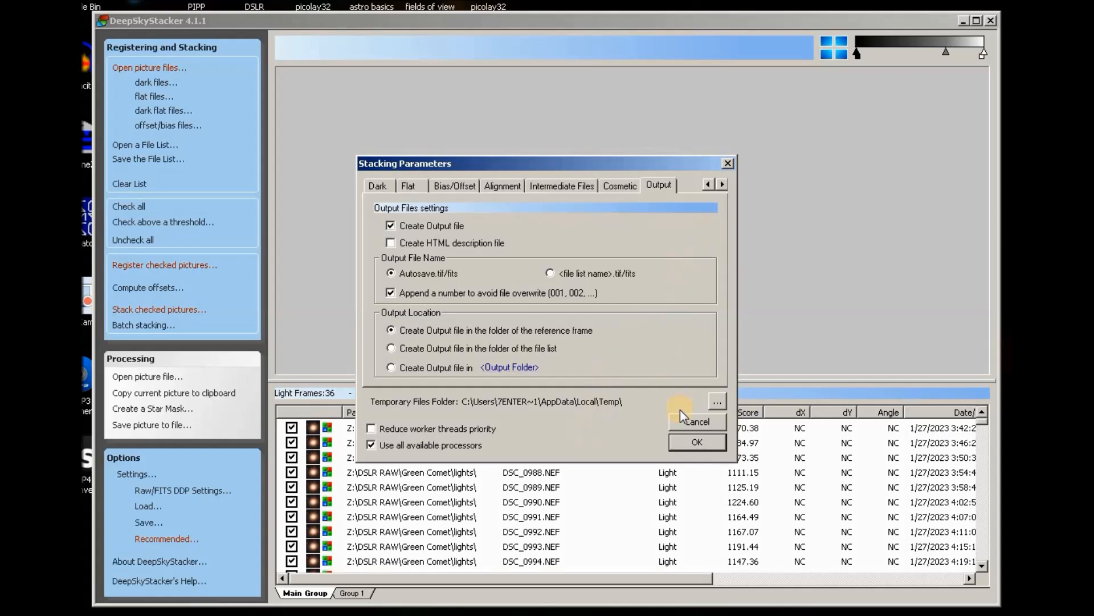
click(697, 442)
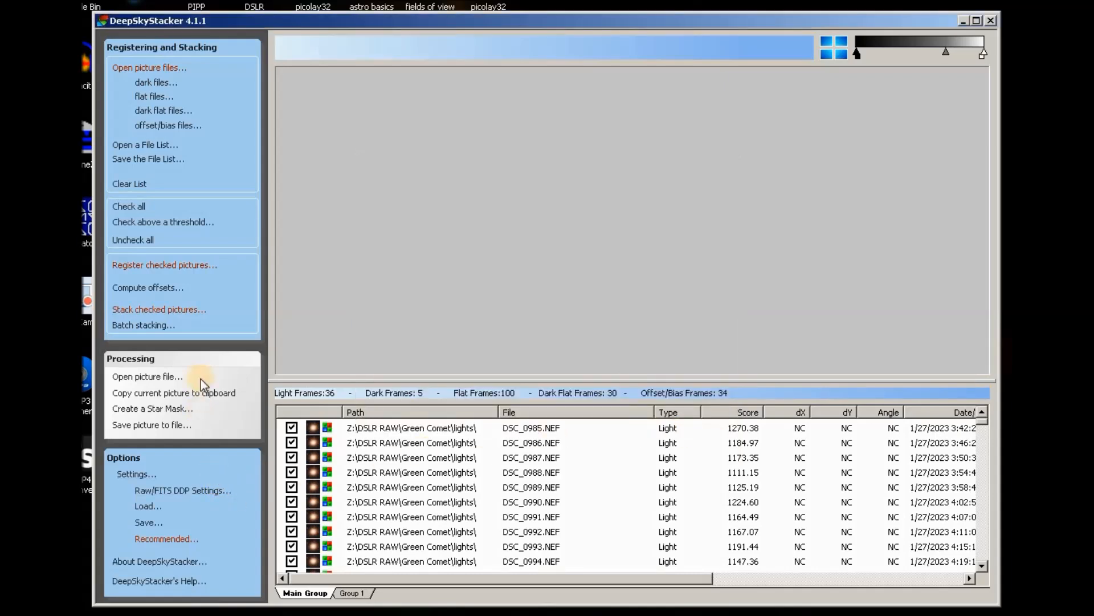
Check the 36% star detection threshold in Register Settings, then close it unchanged.
click(161, 266)
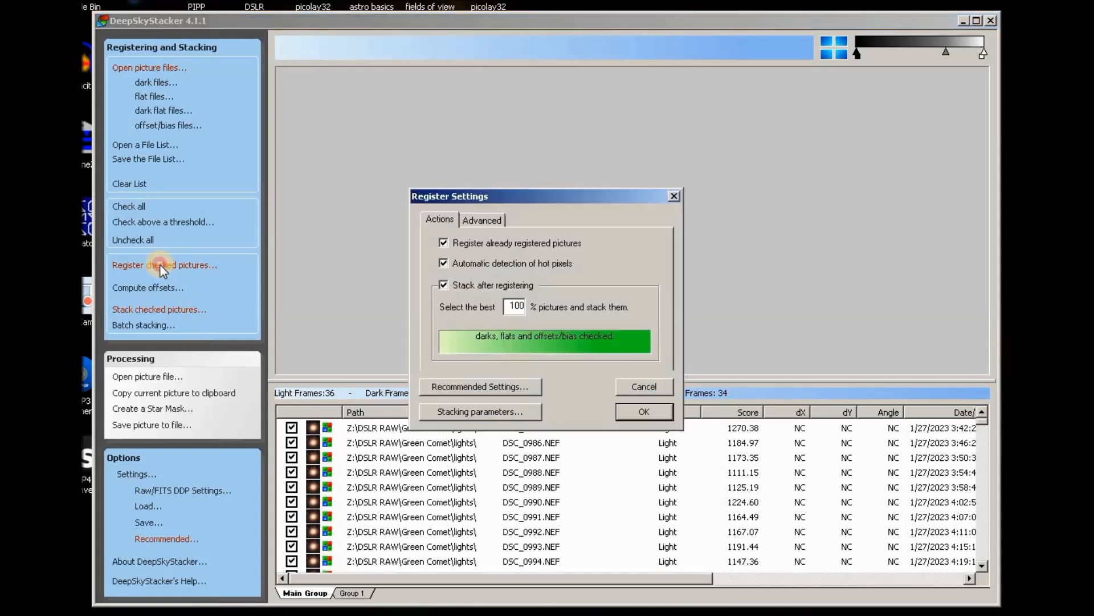
click(481, 220)
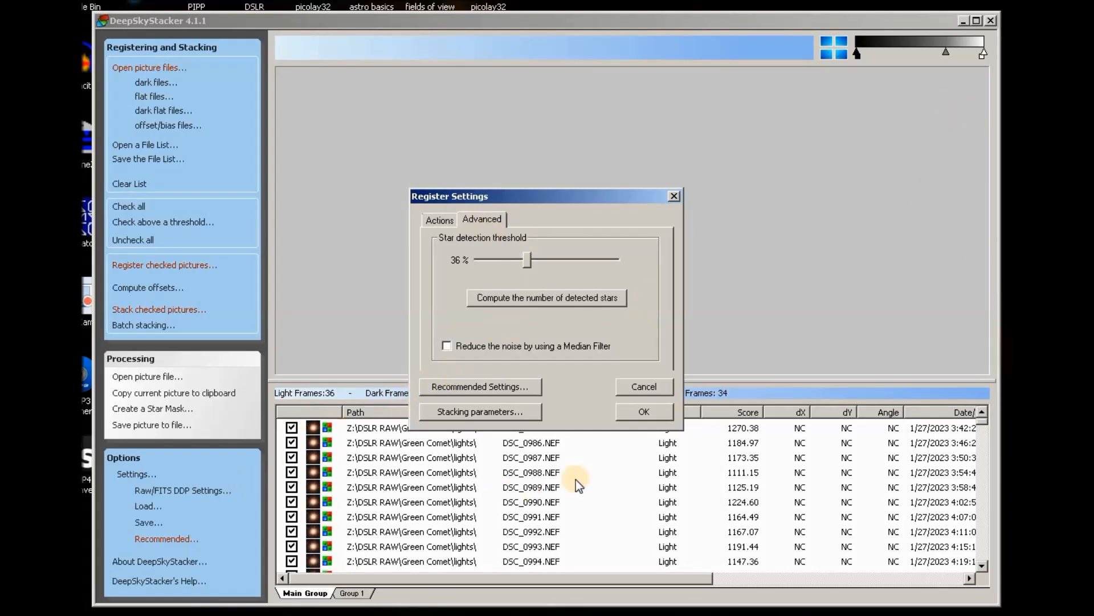
click(645, 386)
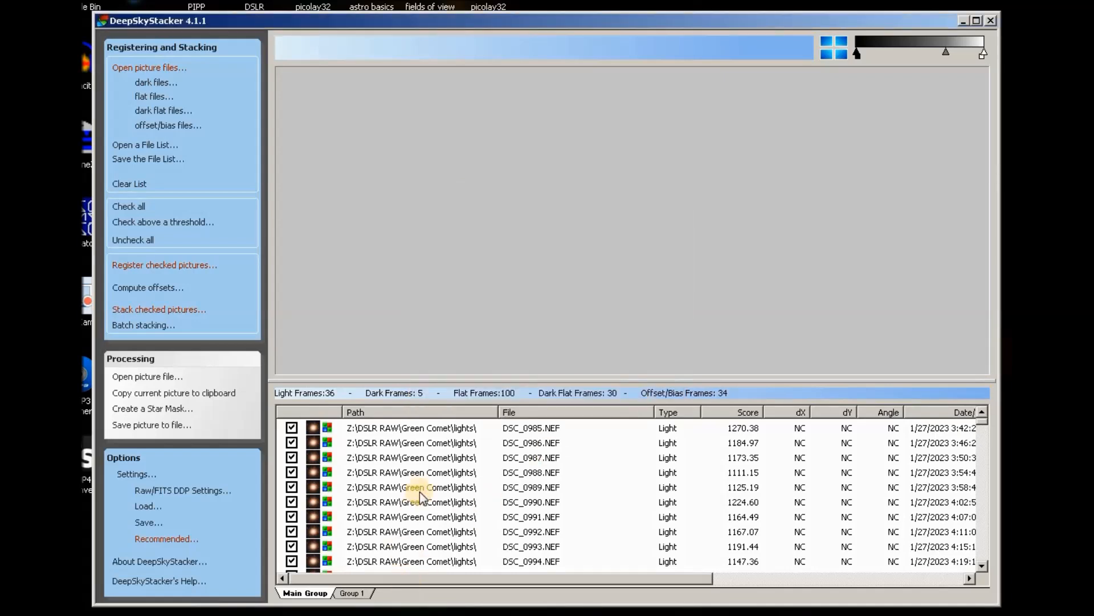
Load light frame DSC_0985.NEF and switch to the comet-marking tool.
click(457, 428)
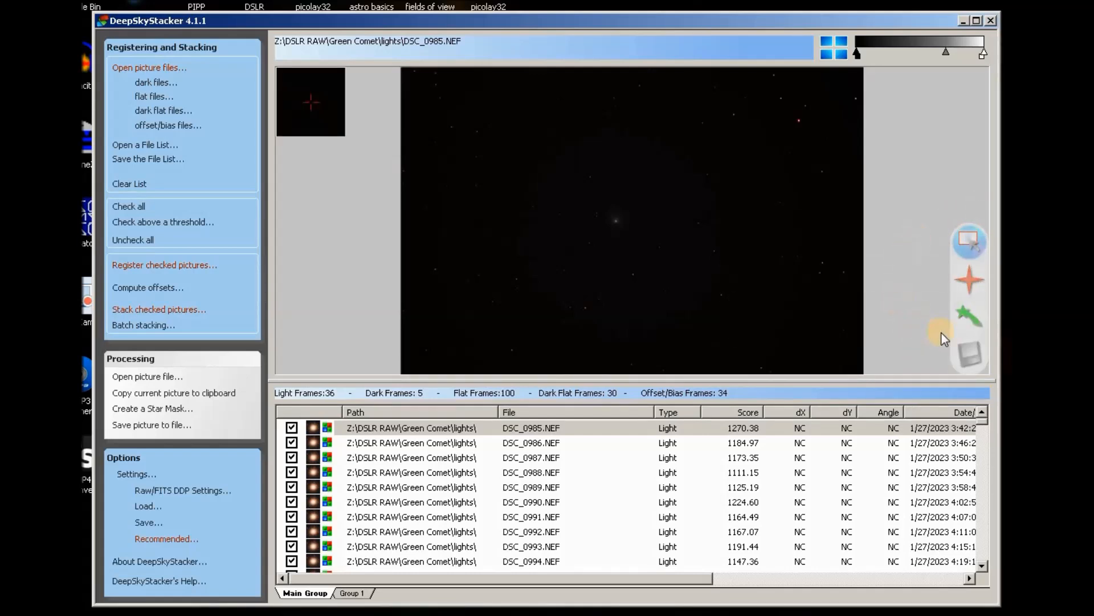
click(969, 310)
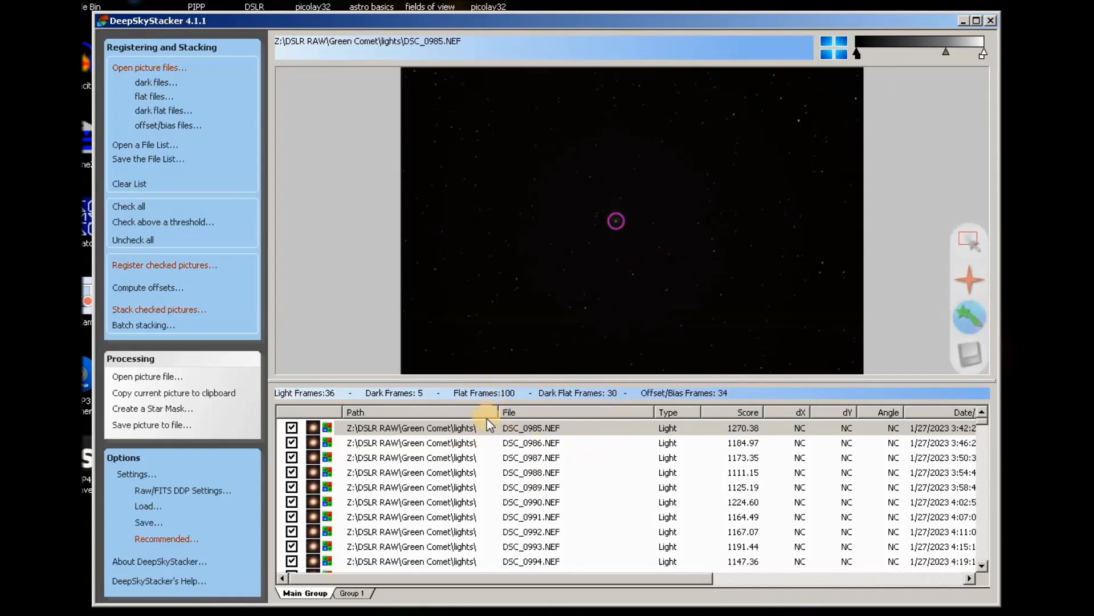
Step through light frames DSC_0986, DSC_0987 and DSC_0988, zooming in to find the comet.
click(464, 440)
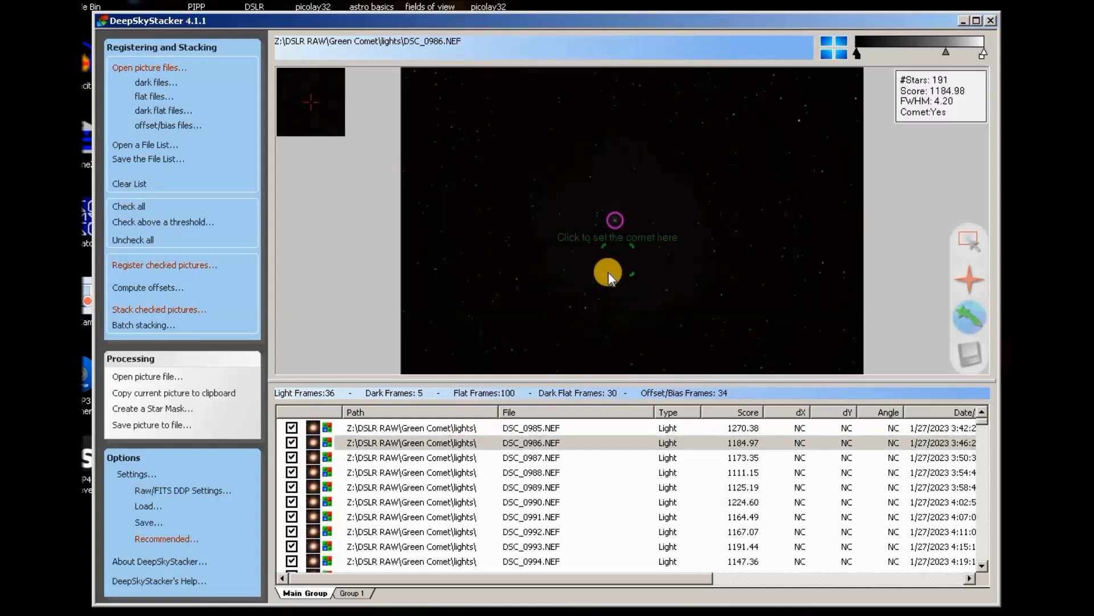
click(449, 460)
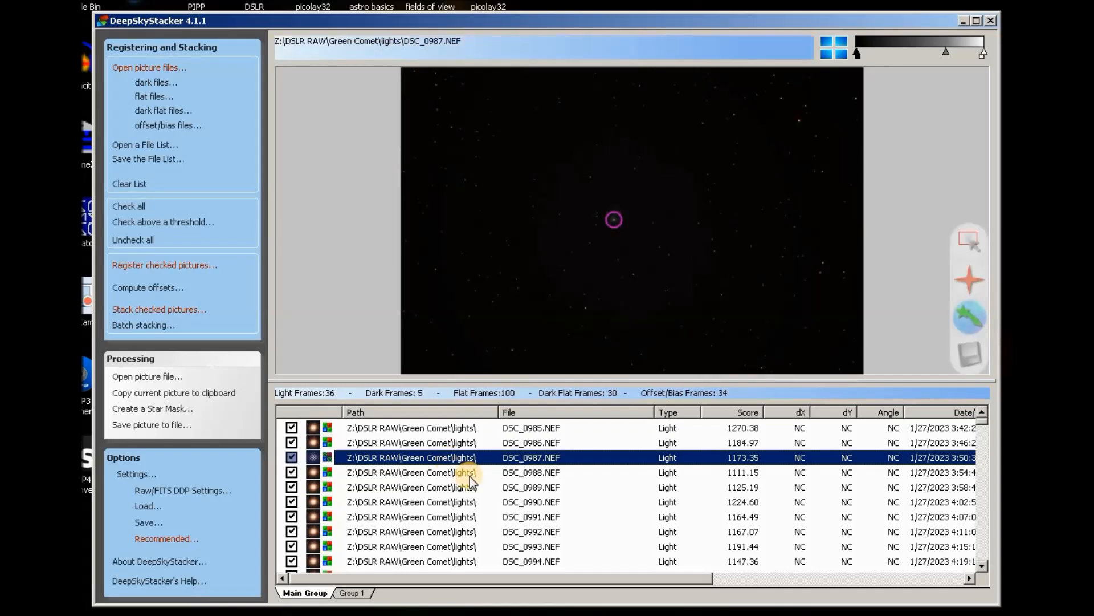
click(473, 473)
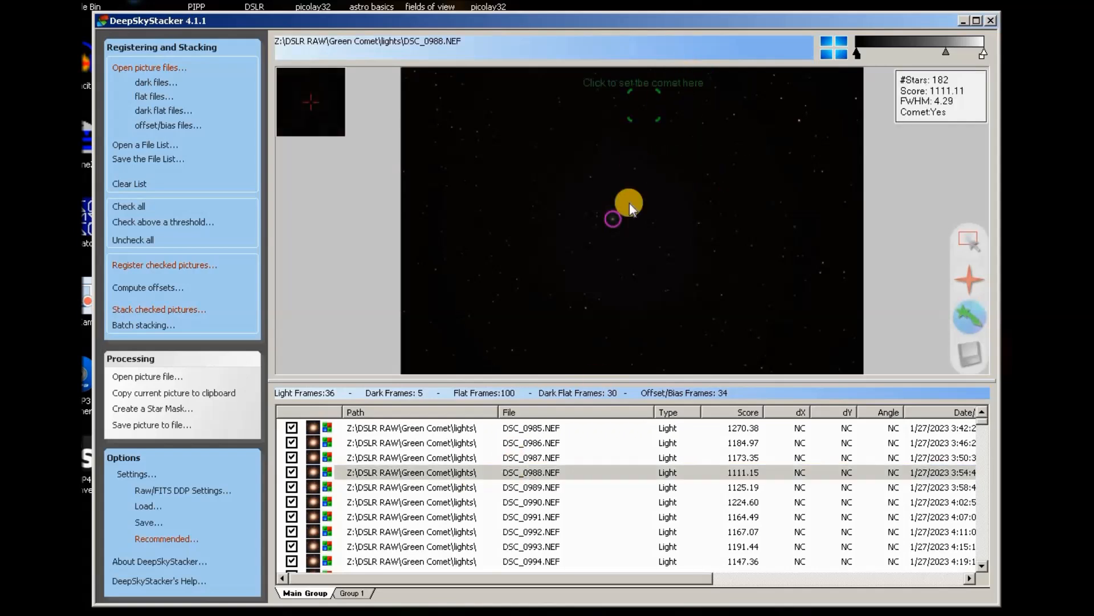
scroll(617, 228, up, 3)
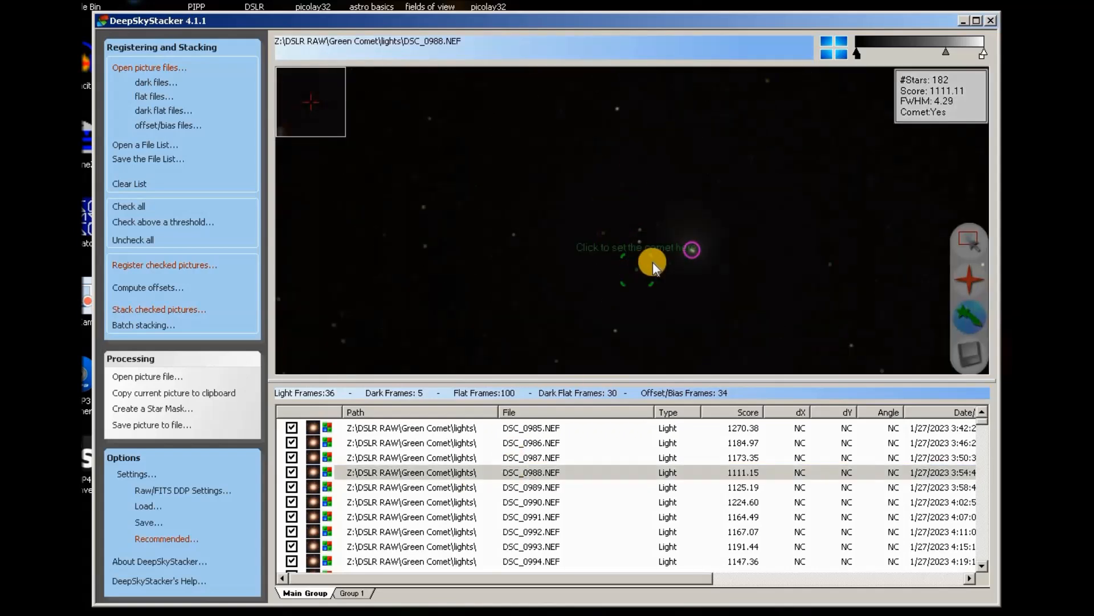
scroll(598, 231, down, 3)
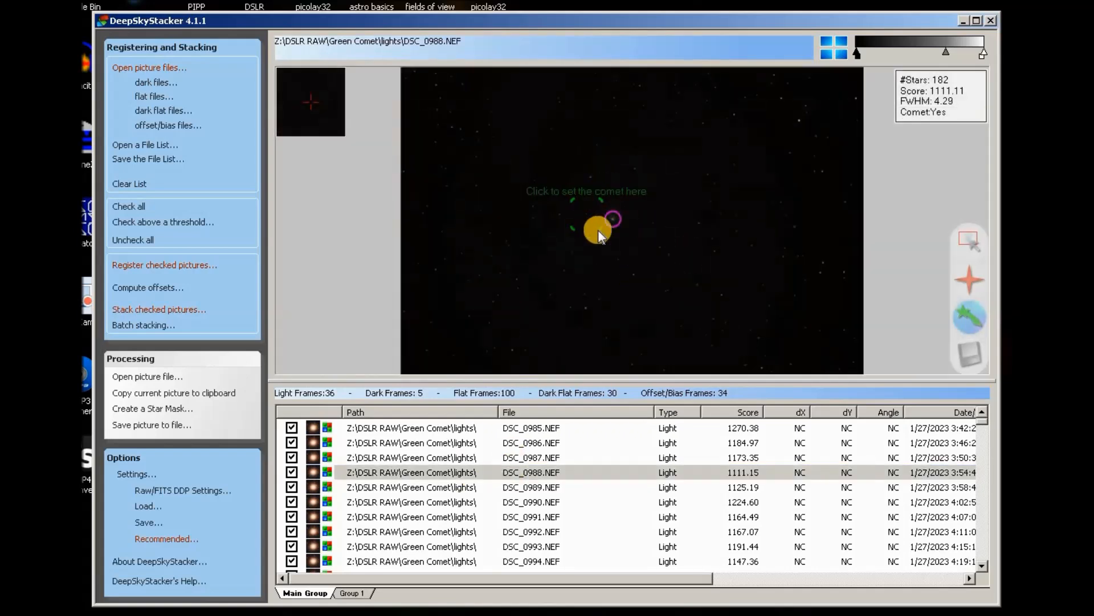
scroll(630, 213, up, 3)
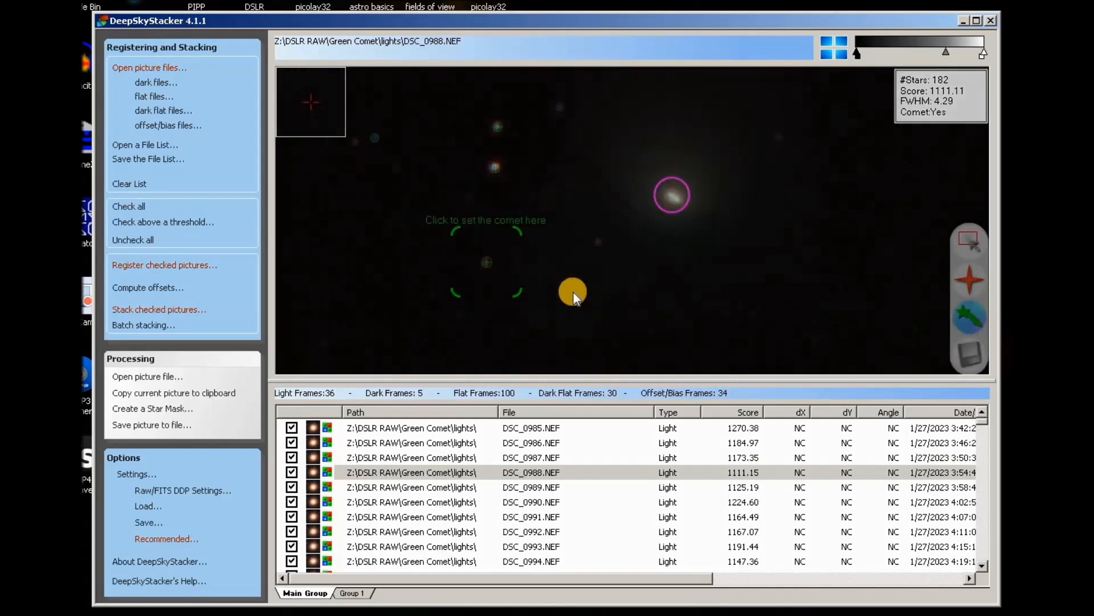
scroll(635, 259, up, 3)
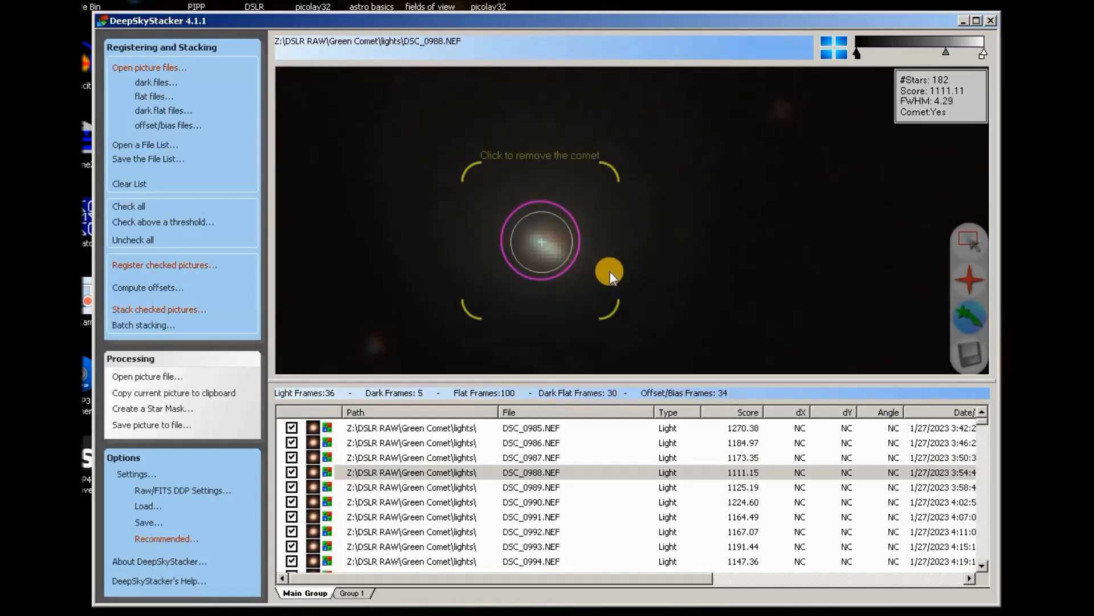
scroll(662, 224, down, 3)
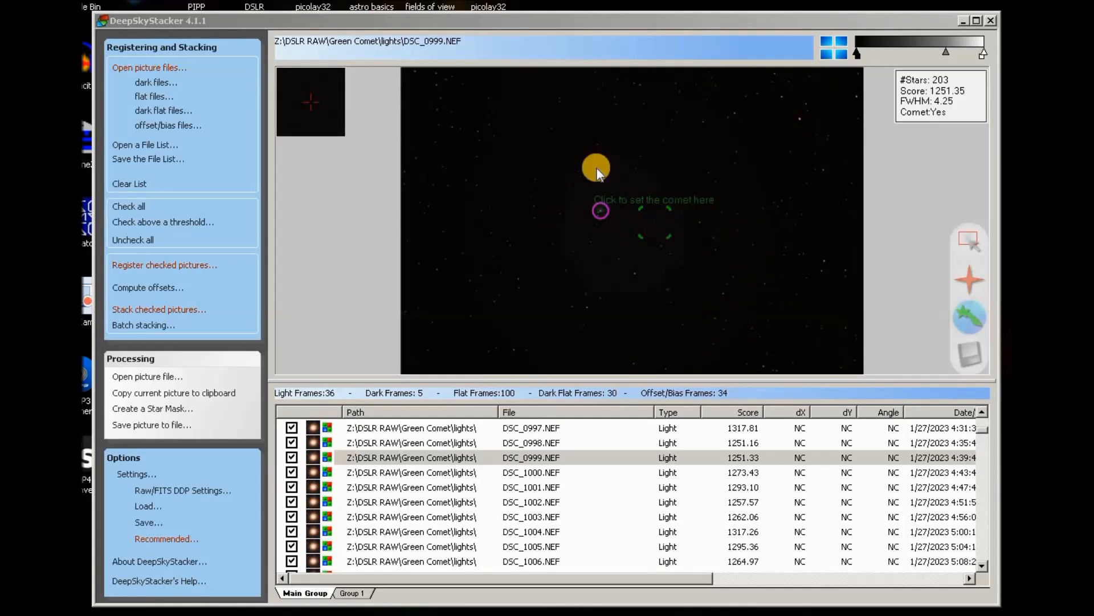
Zoom in and mark the comet on DSC_0999.NEF, then return to the first frame, DSC_0985.
click(641, 18)
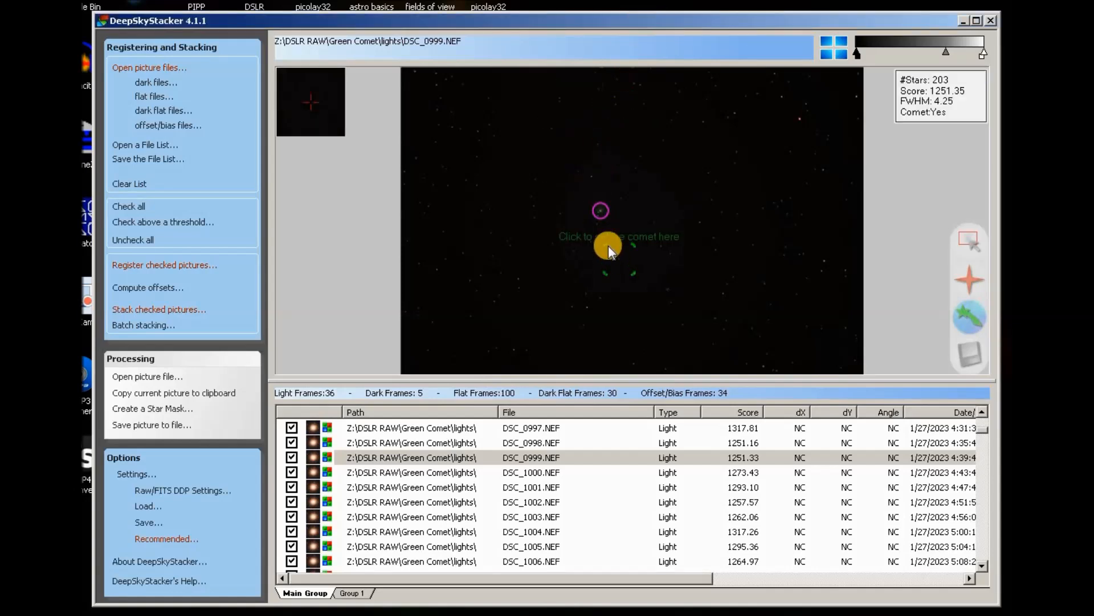
scroll(605, 240, up, 2)
scroll(709, 131, up, 3)
scroll(616, 245, up, 2)
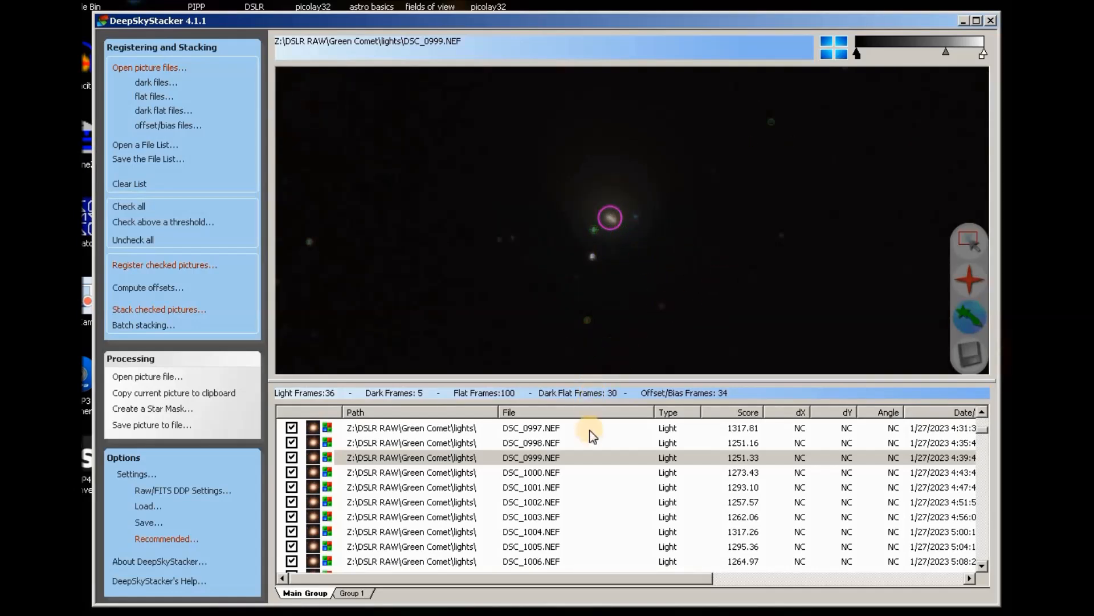
scroll(612, 233, up, 2)
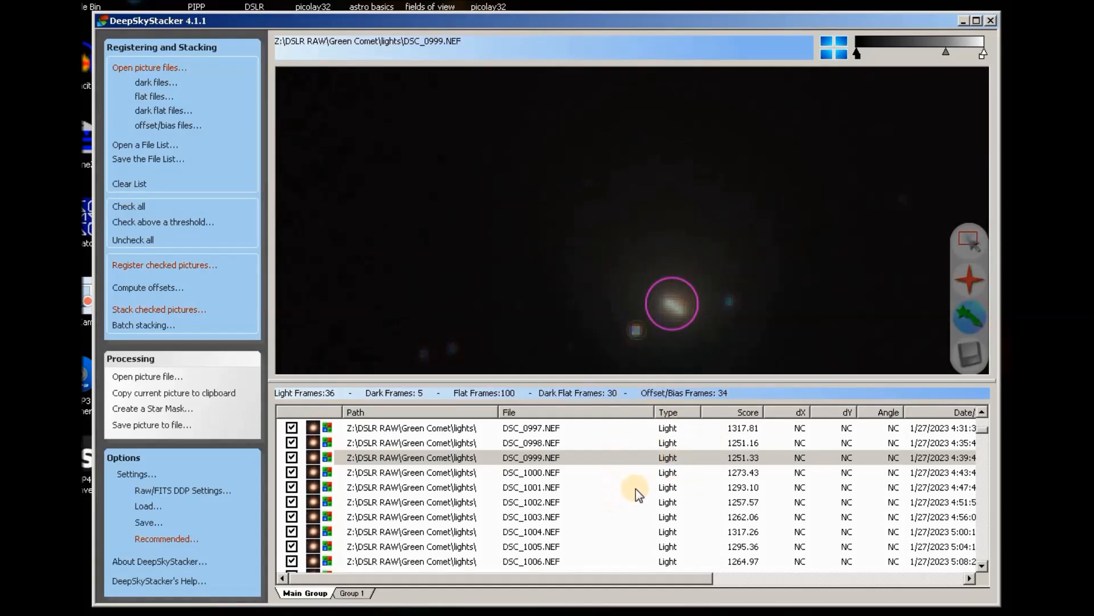
scroll(635, 488, down, 1)
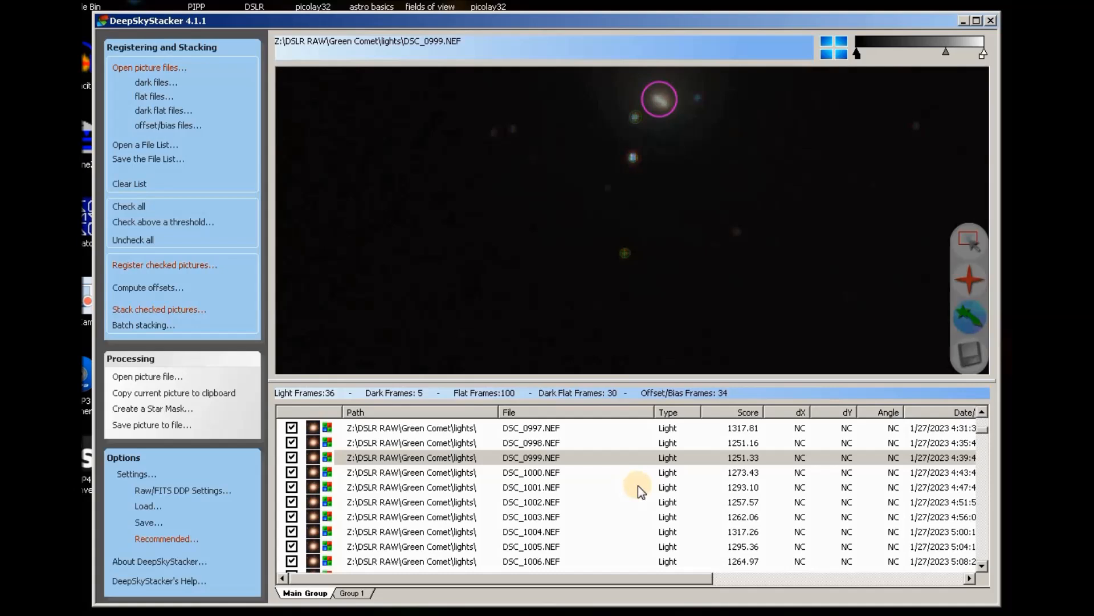
scroll(638, 486, up, 1)
scroll(672, 467, up, 1)
scroll(634, 201, up, 1)
scroll(638, 201, down, 2)
click(638, 197)
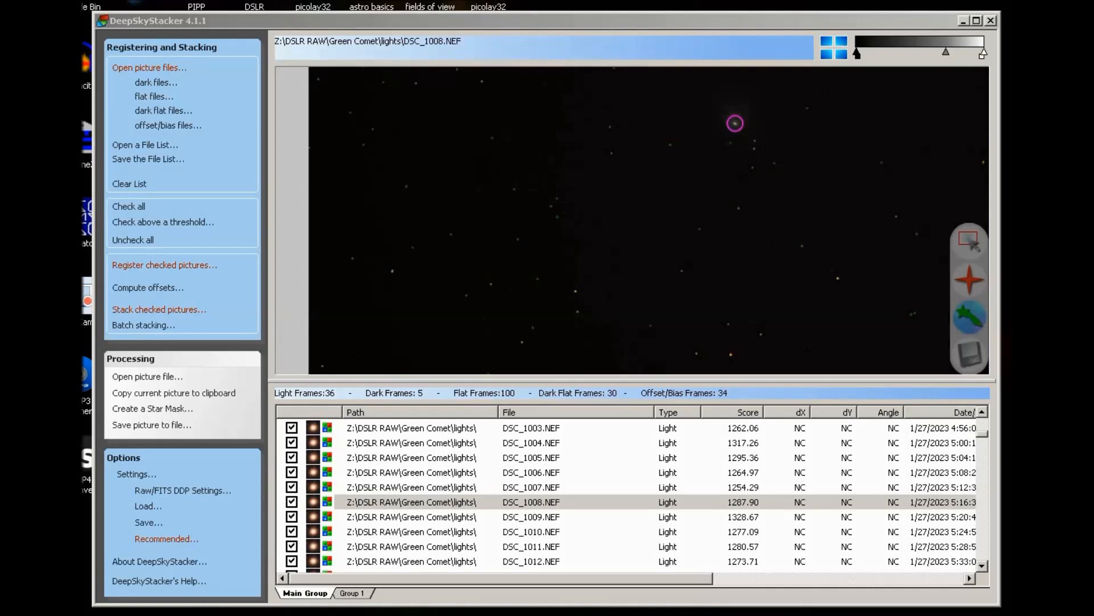
key(Home)
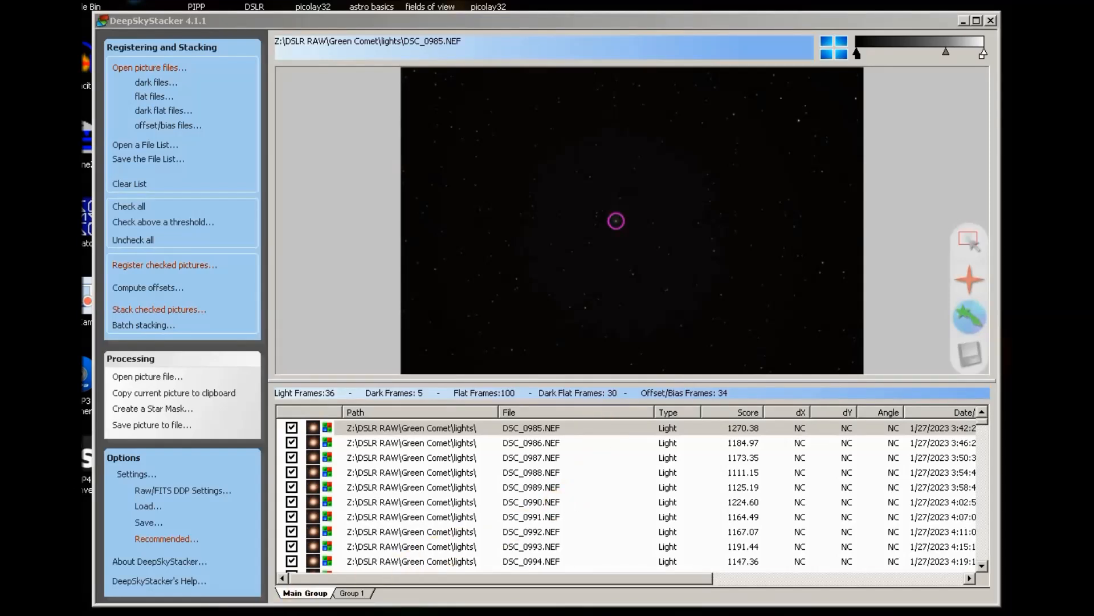
Load the last light frame, DSC_1020.NEF, into the preview.
scroll(627, 494, down, 10)
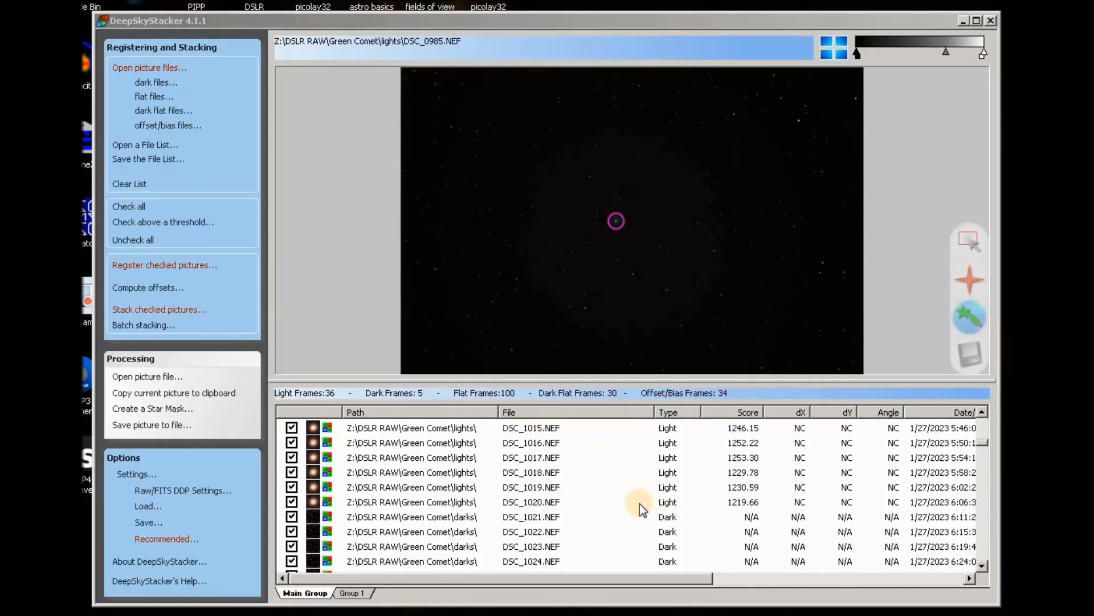
click(555, 500)
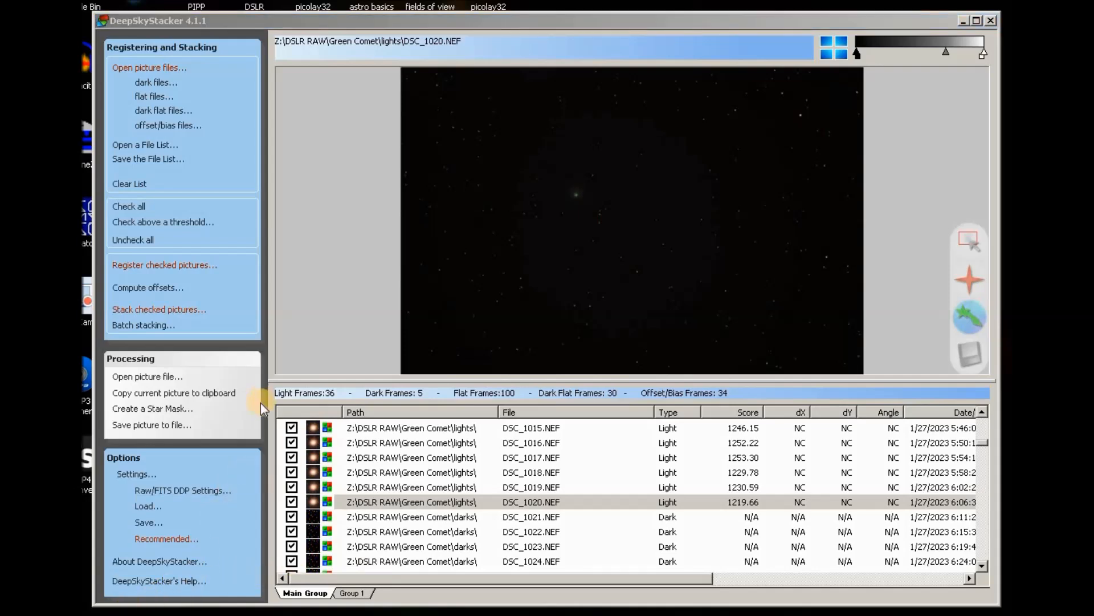
Count detected stars in Register Settings' Advanced tab, then raise the threshold and recount.
click(153, 266)
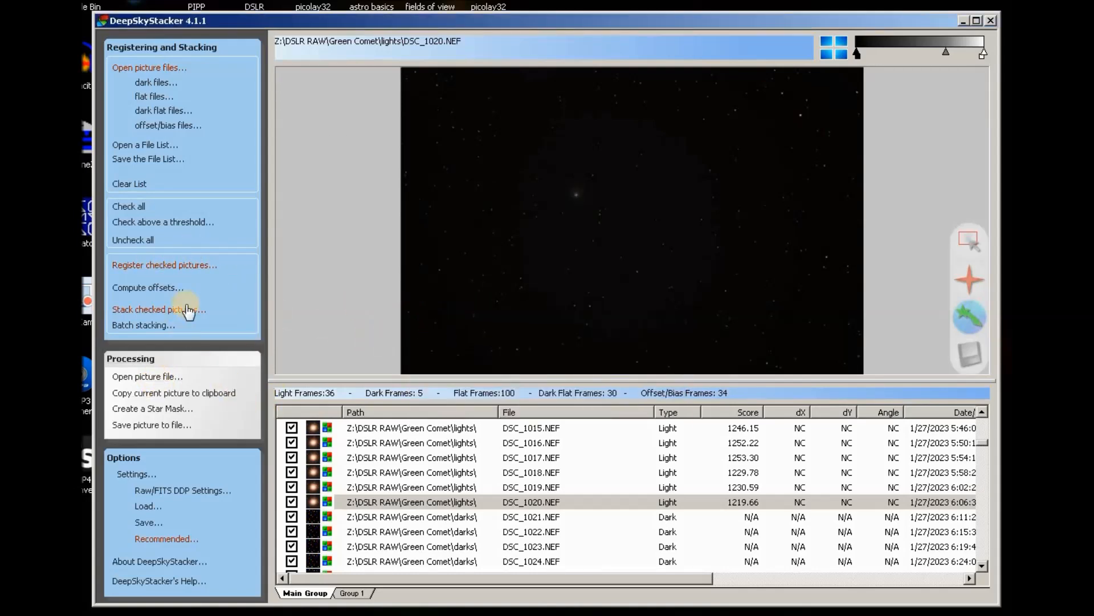
click(153, 266)
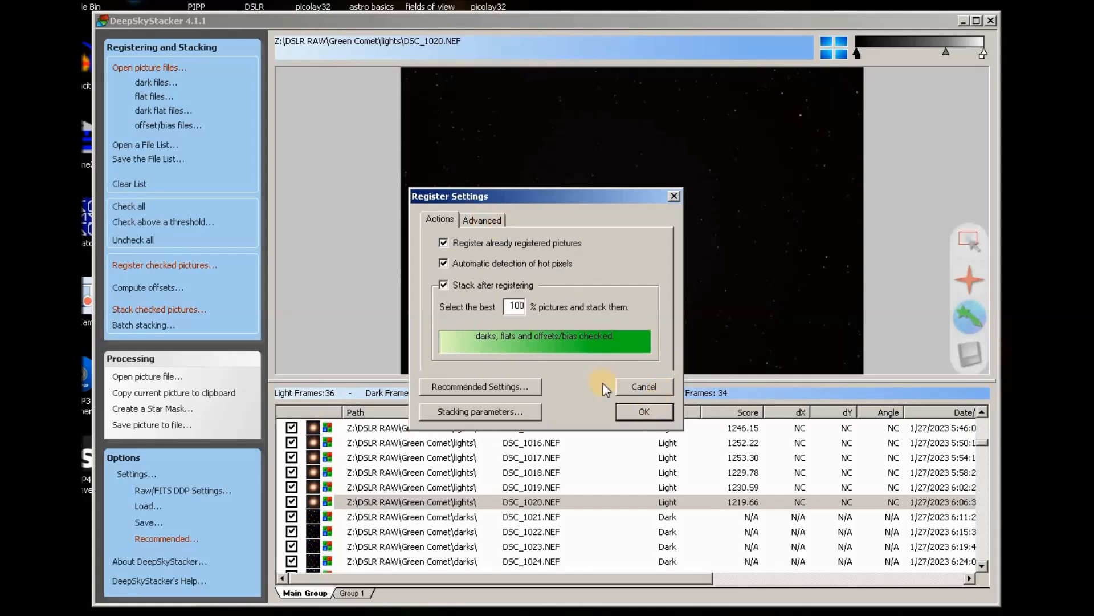
click(483, 219)
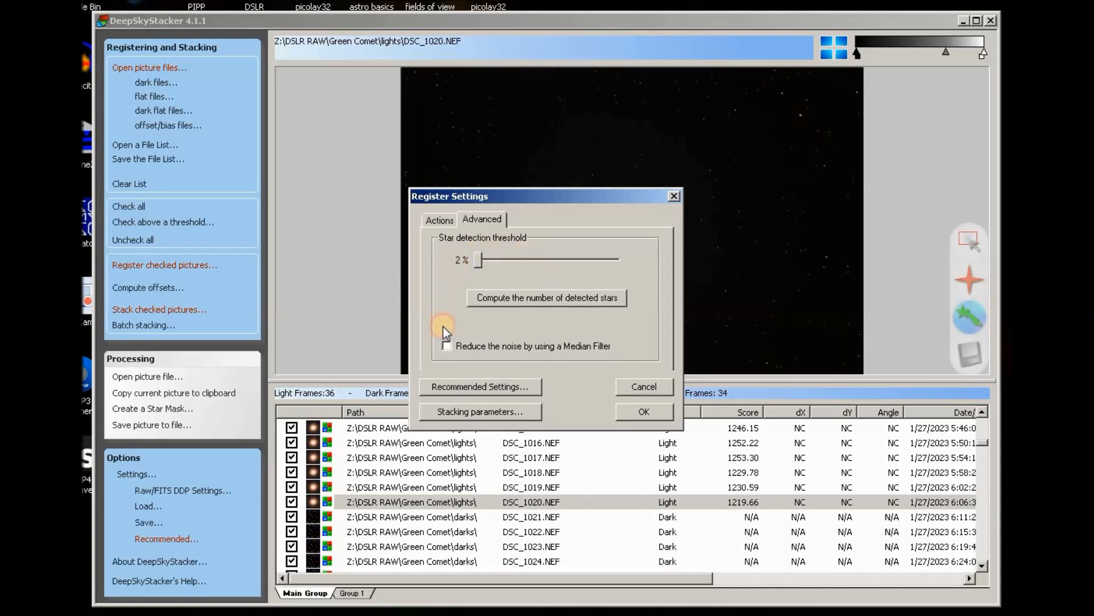
click(554, 302)
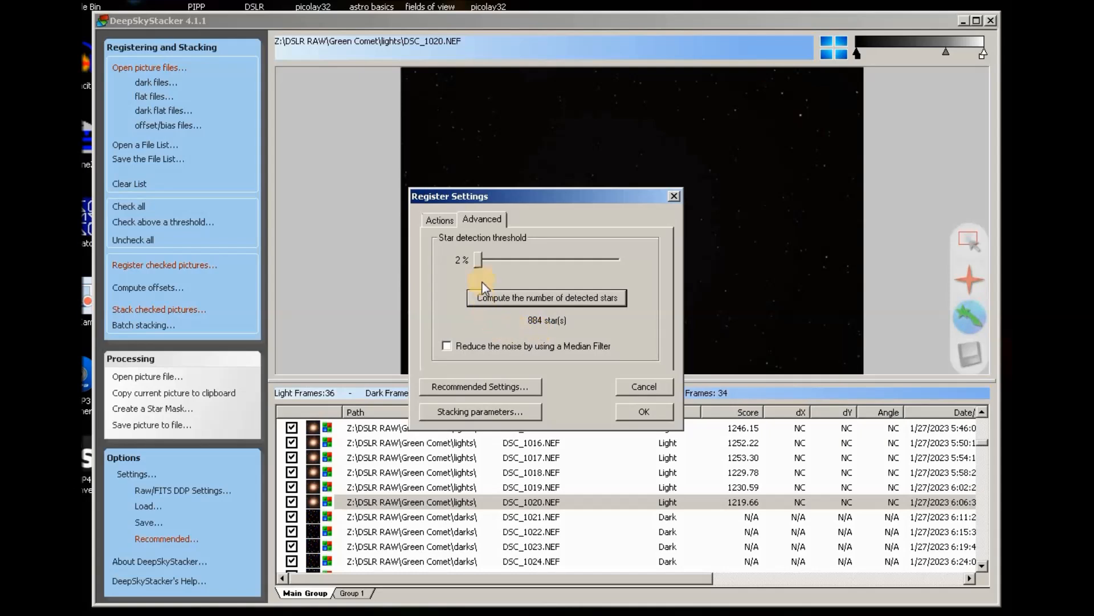
drag(481, 257, 579, 257)
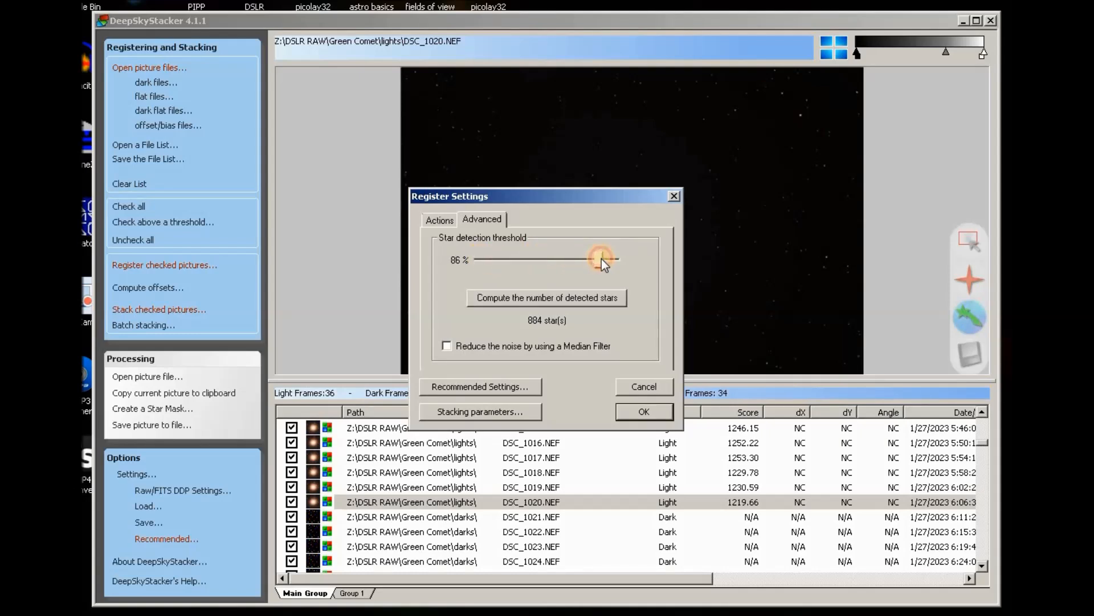
click(544, 304)
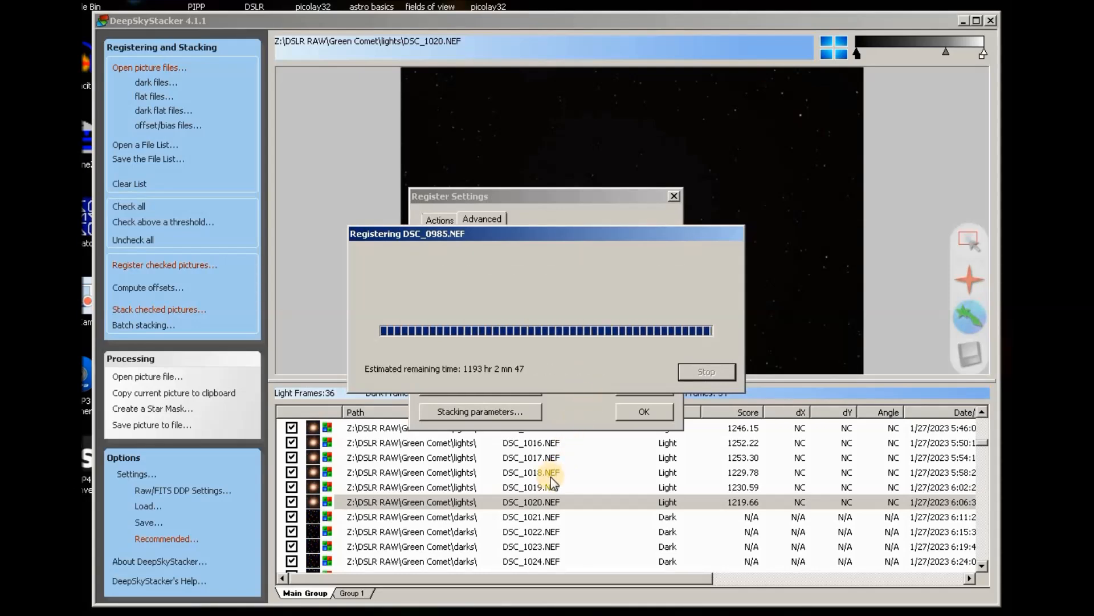
Lower the star detection threshold until 834 stars are detected, then accept the registration settings.
drag(618, 261, 551, 265)
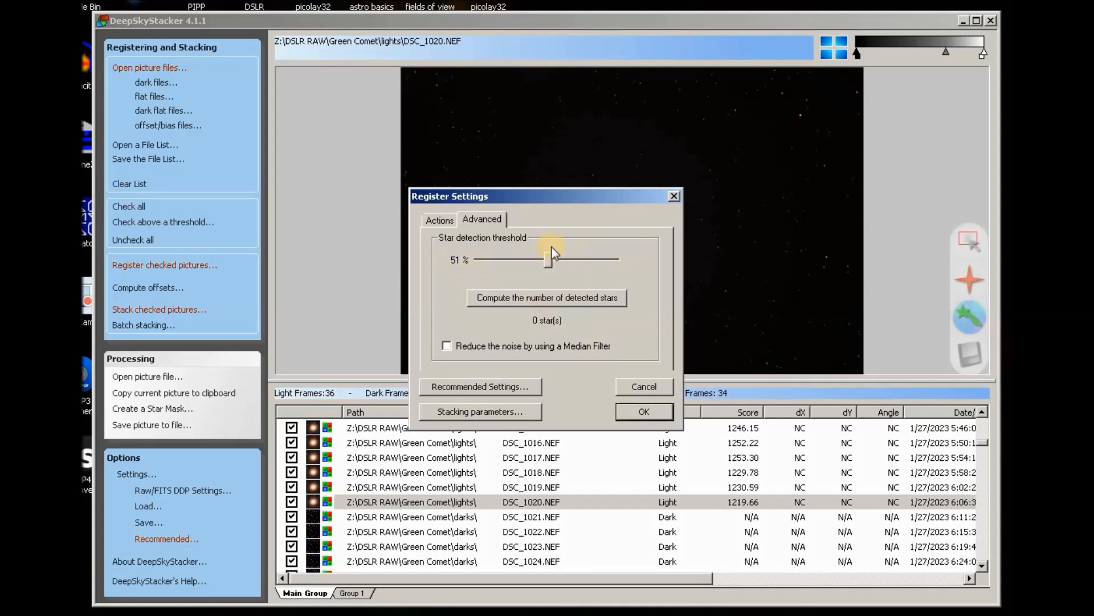
drag(548, 259, 508, 264)
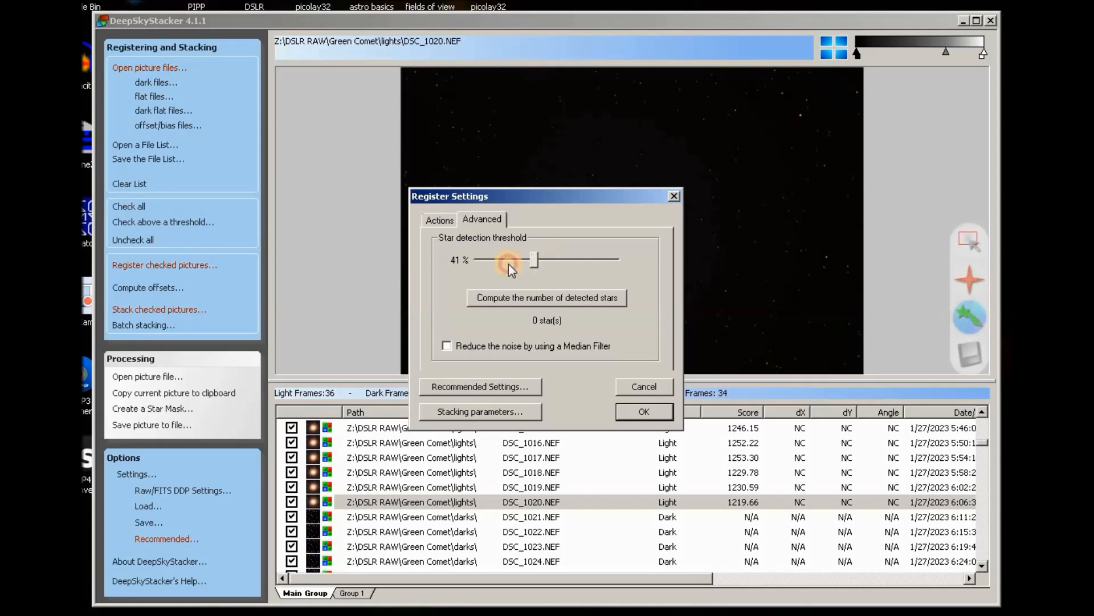
click(540, 297)
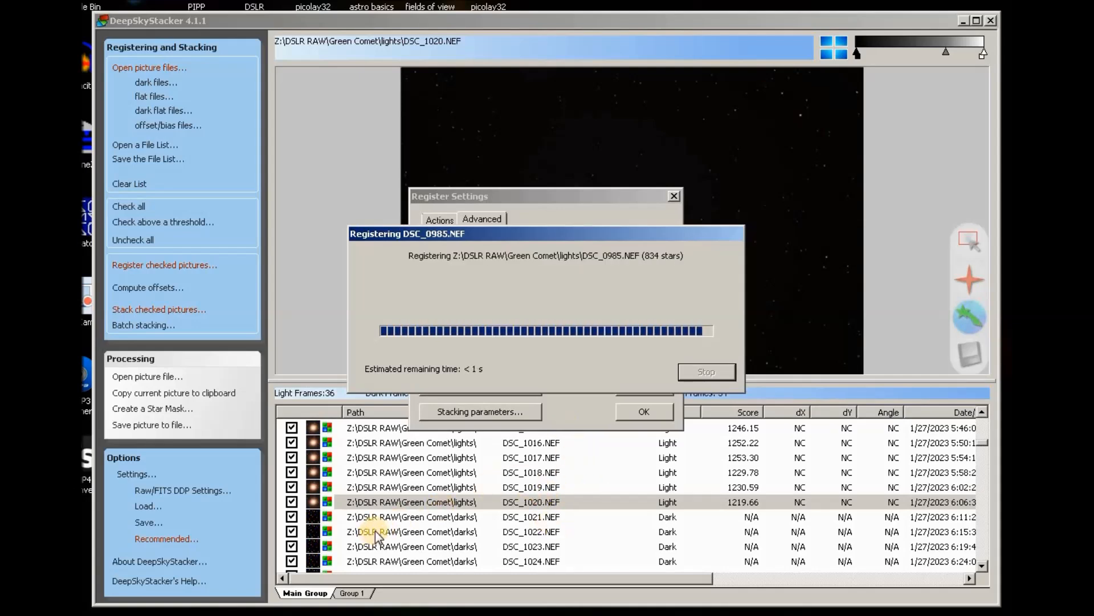
click(644, 413)
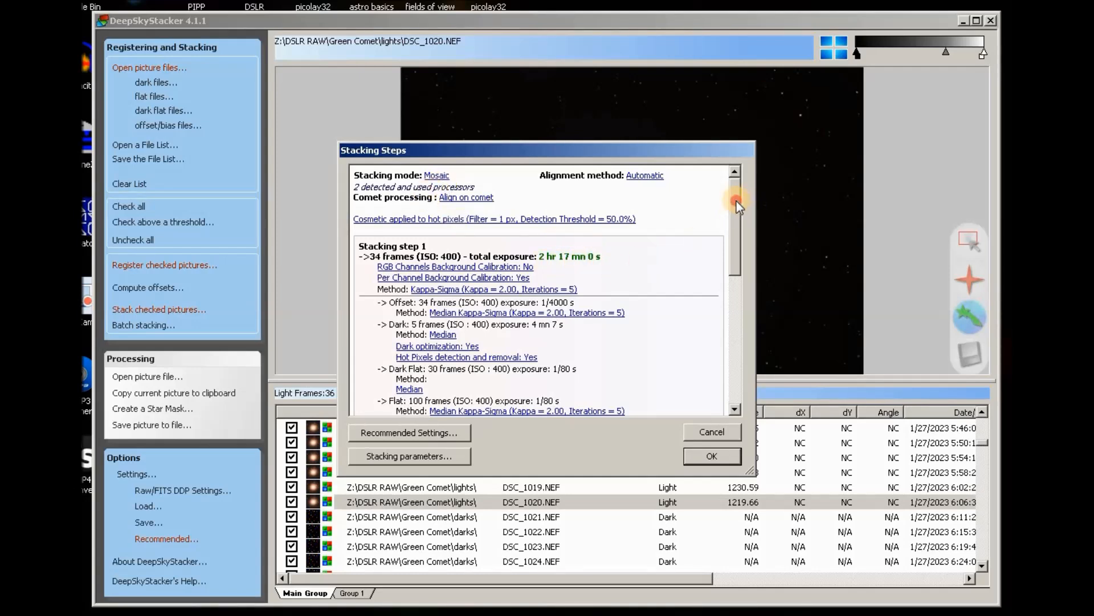
scroll(734, 206, down, 1)
scroll(731, 211, up, 1)
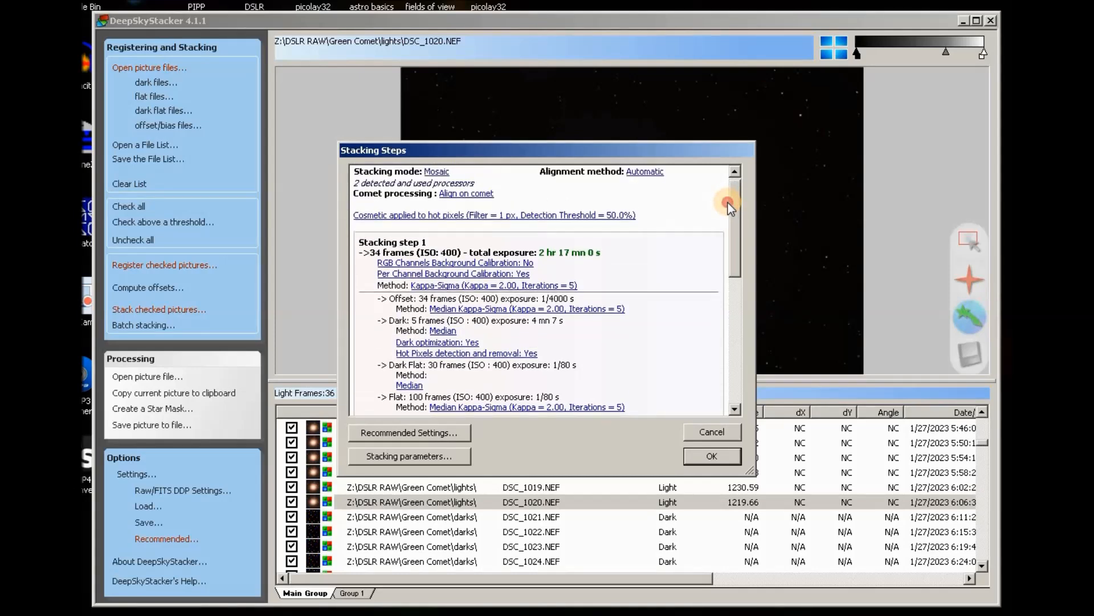
scroll(731, 211, down, 1)
scroll(731, 211, up, 1)
drag(730, 203, 731, 206)
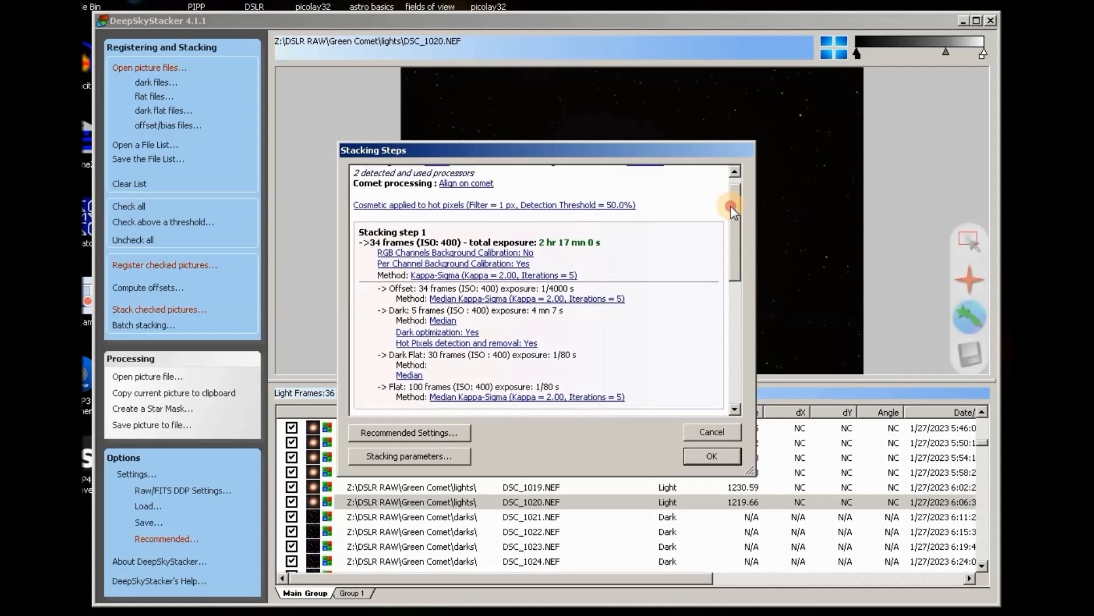
drag(730, 206, 740, 210)
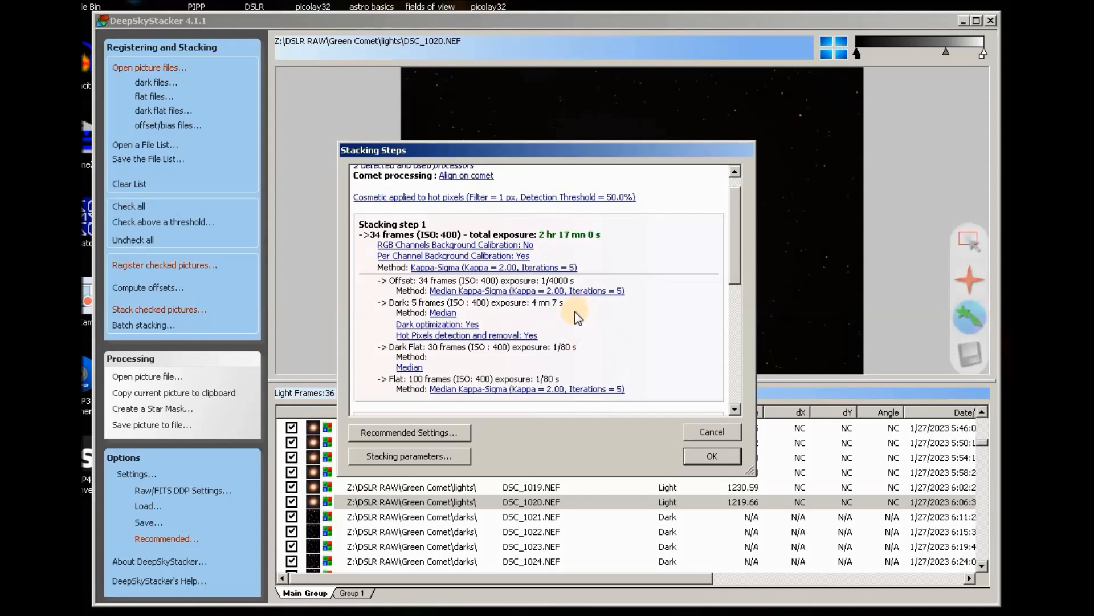
Scroll through the Stacking Steps summary, then cancel it without starting the stack.
drag(733, 244, 737, 280)
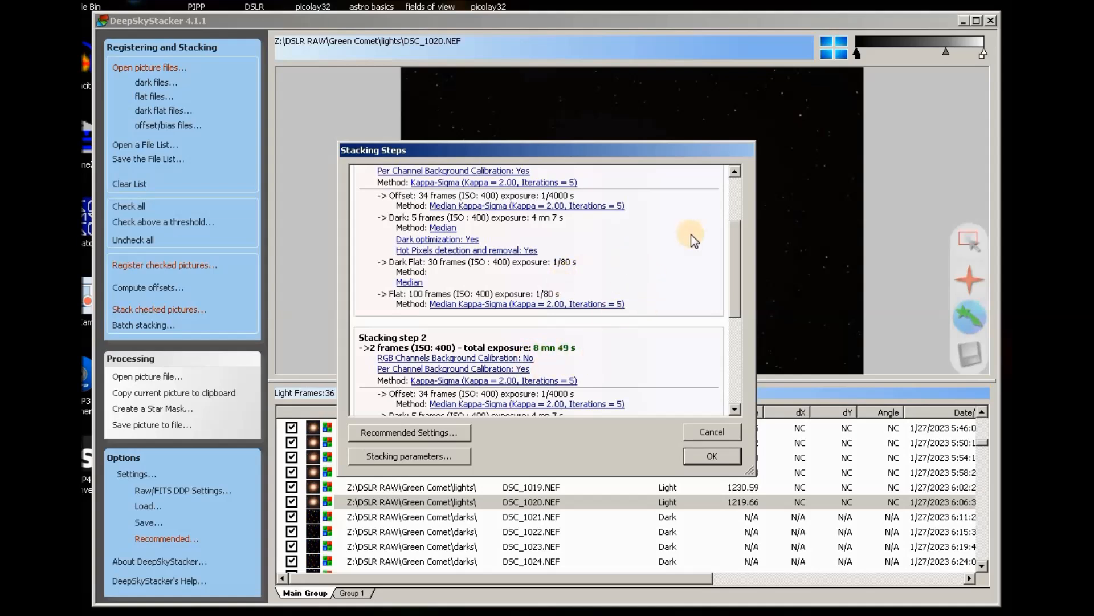
drag(733, 274, 733, 260)
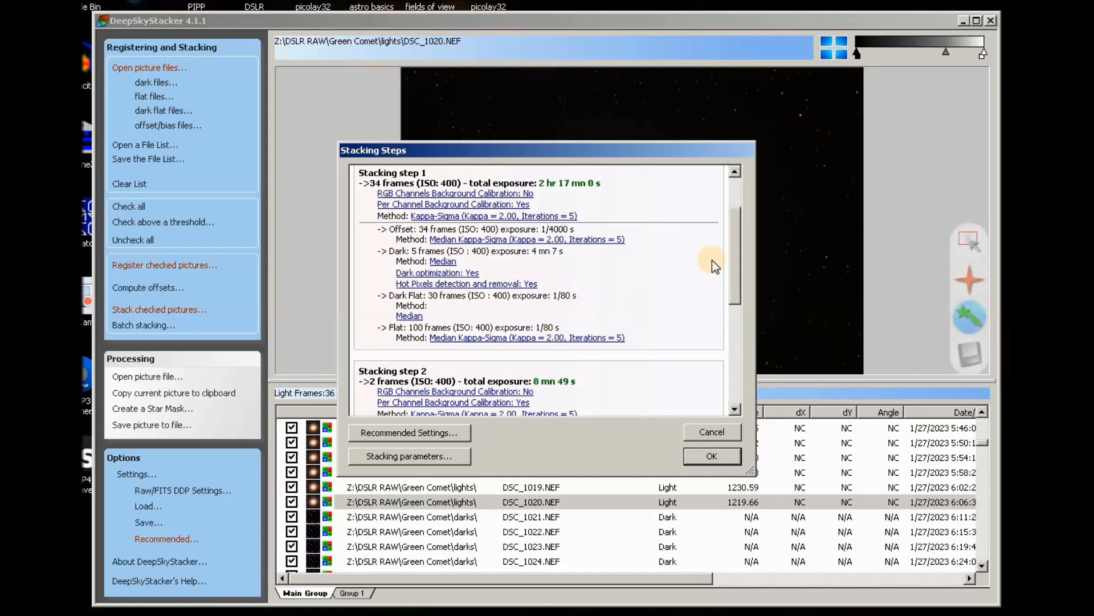
drag(734, 242, 734, 285)
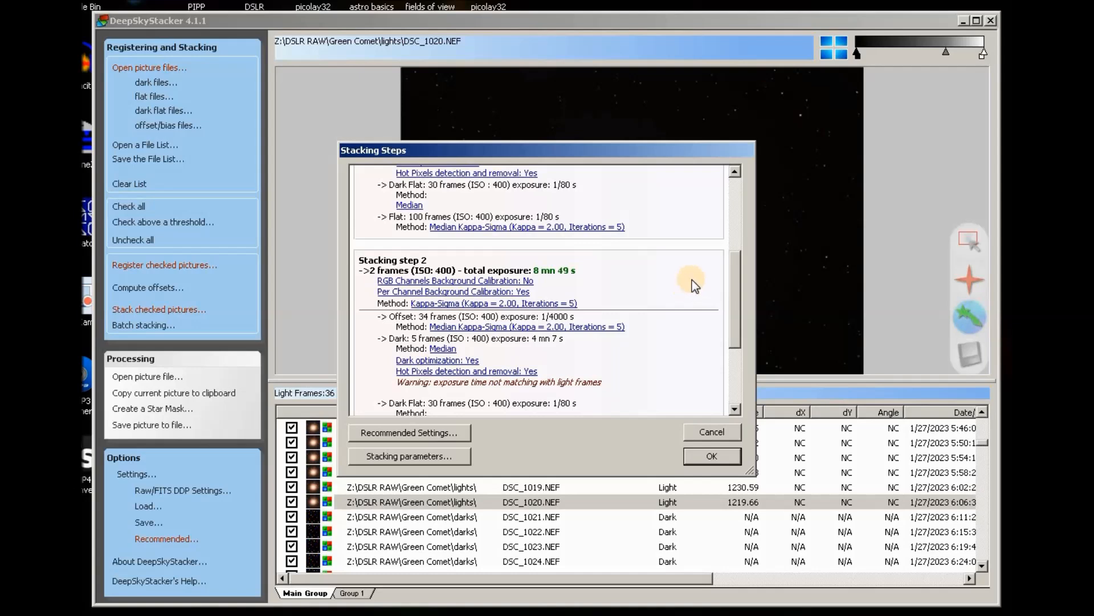
mouse_move(736, 274)
mouse_down()
mouse_move(750, 310)
mouse_move(745, 216)
mouse_move(753, 277)
mouse_up()
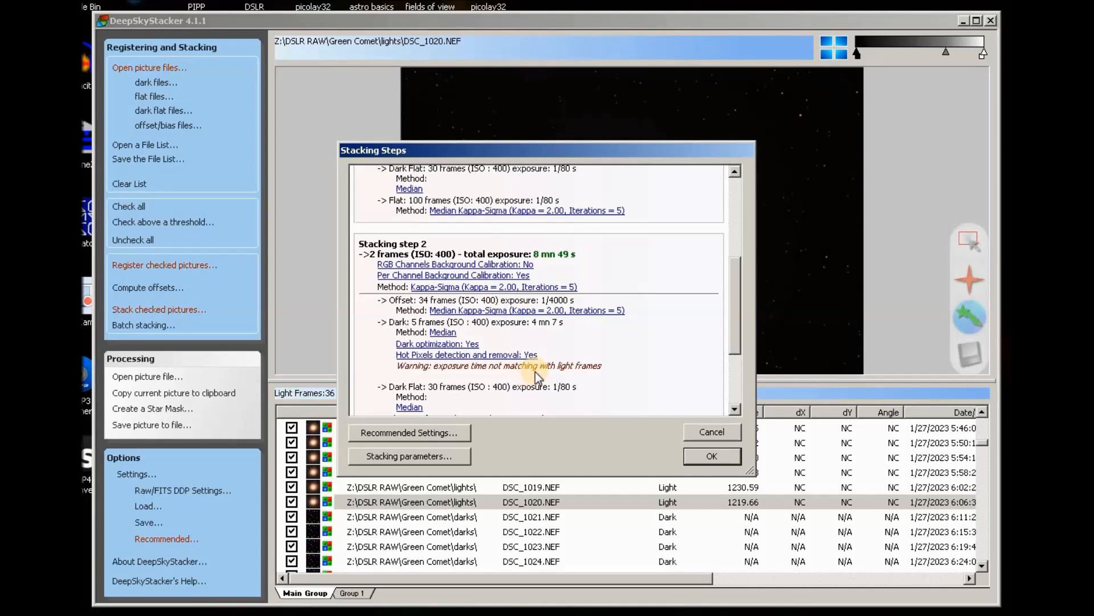
click(728, 435)
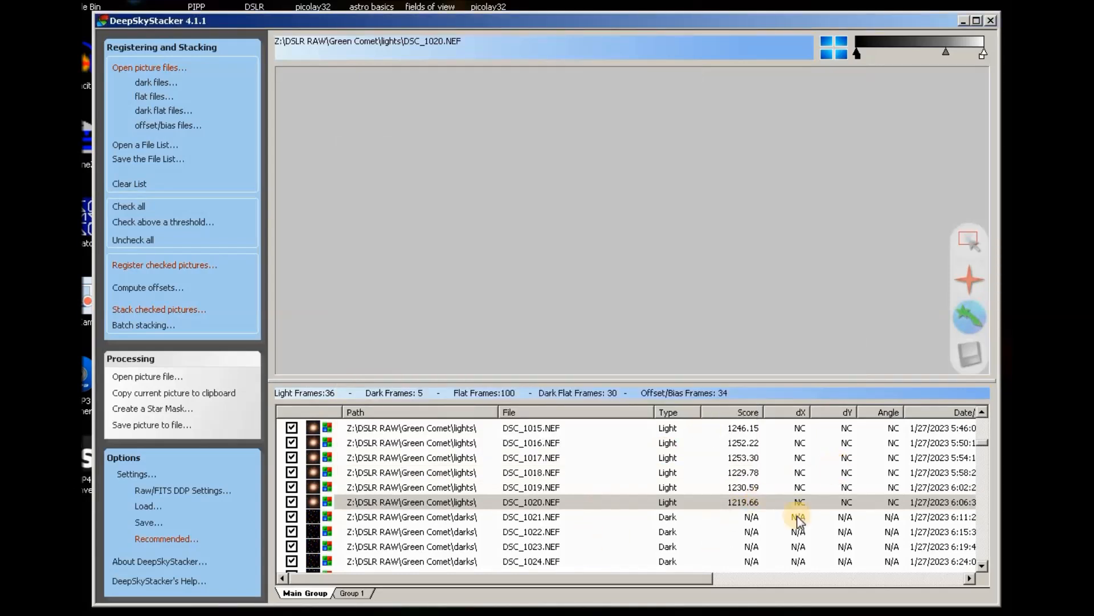
drag(690, 580, 1006, 416)
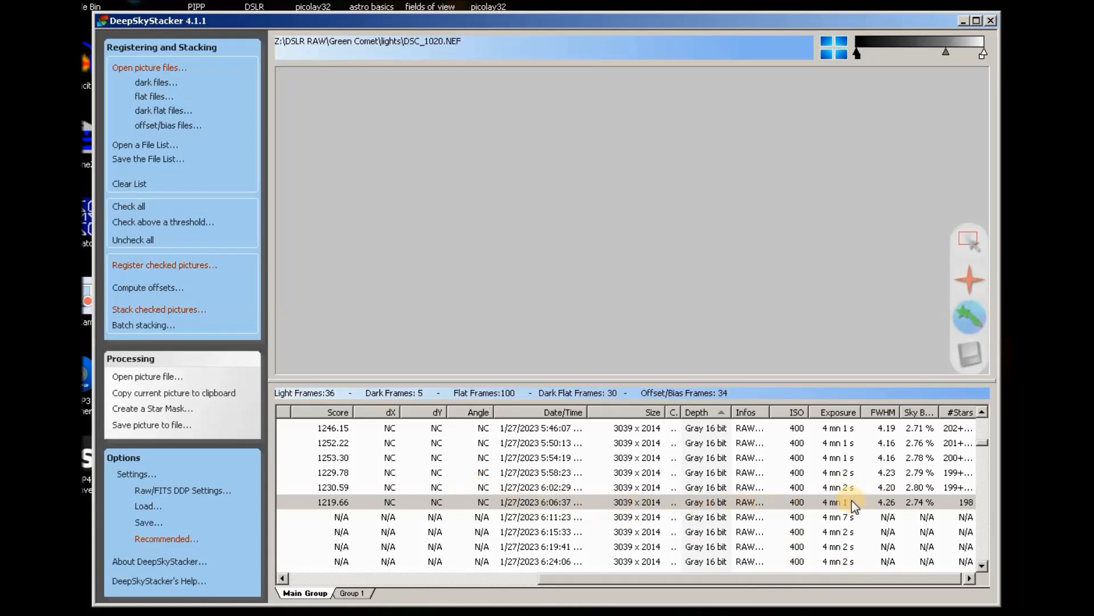
click(982, 412)
click(982, 412)
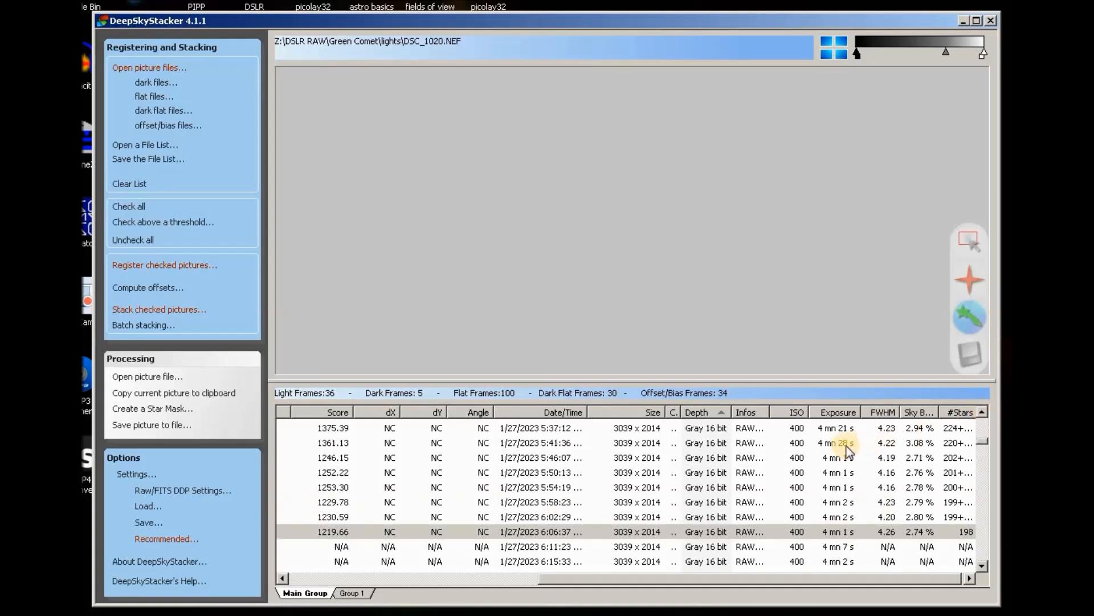
click(982, 412)
click(982, 412)
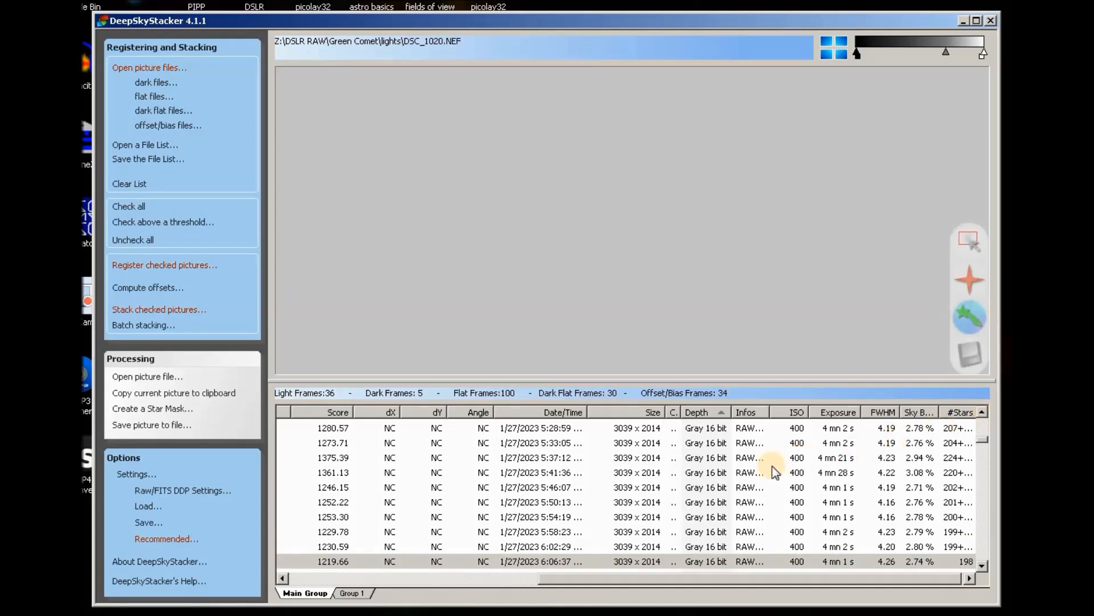
click(758, 472)
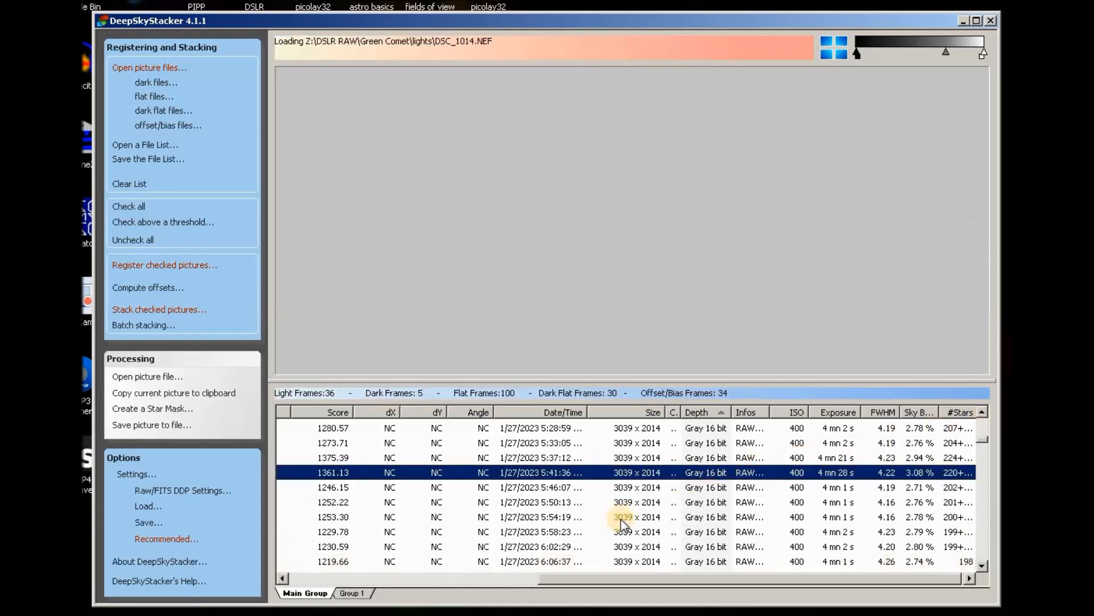
click(536, 580)
drag(542, 590, 328, 594)
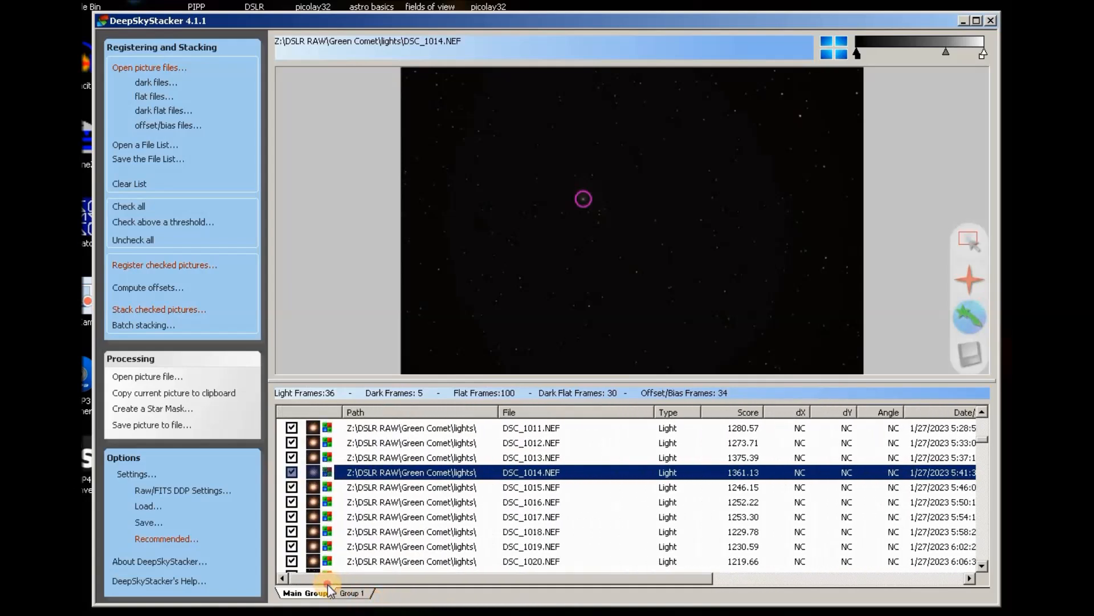
click(292, 472)
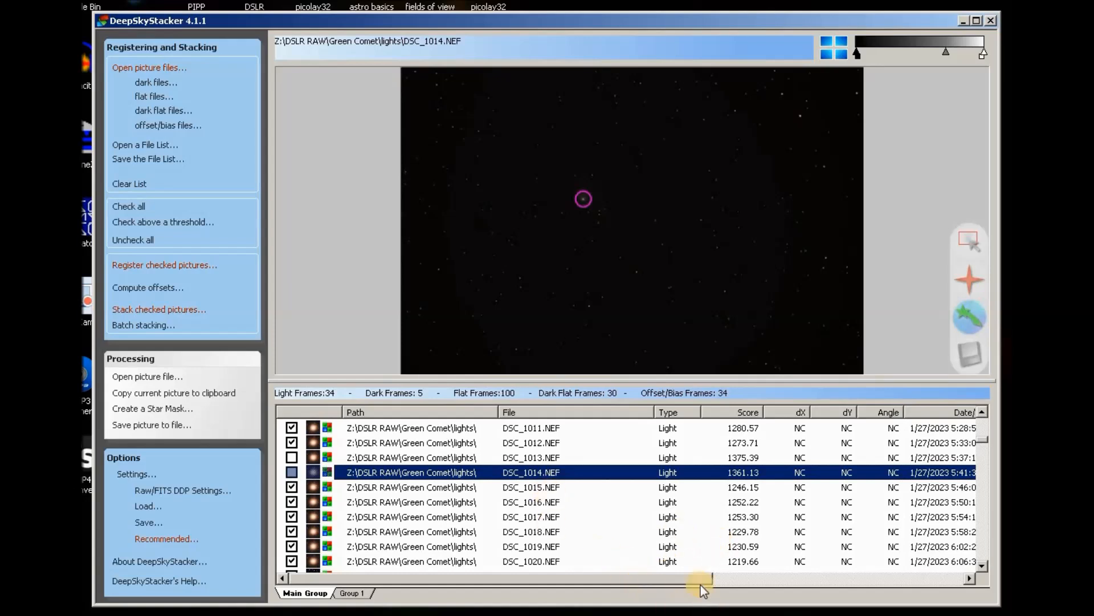
mouse_move(696, 581)
mouse_down()
mouse_move(937, 579)
mouse_move(770, 582)
mouse_move(689, 599)
mouse_up()
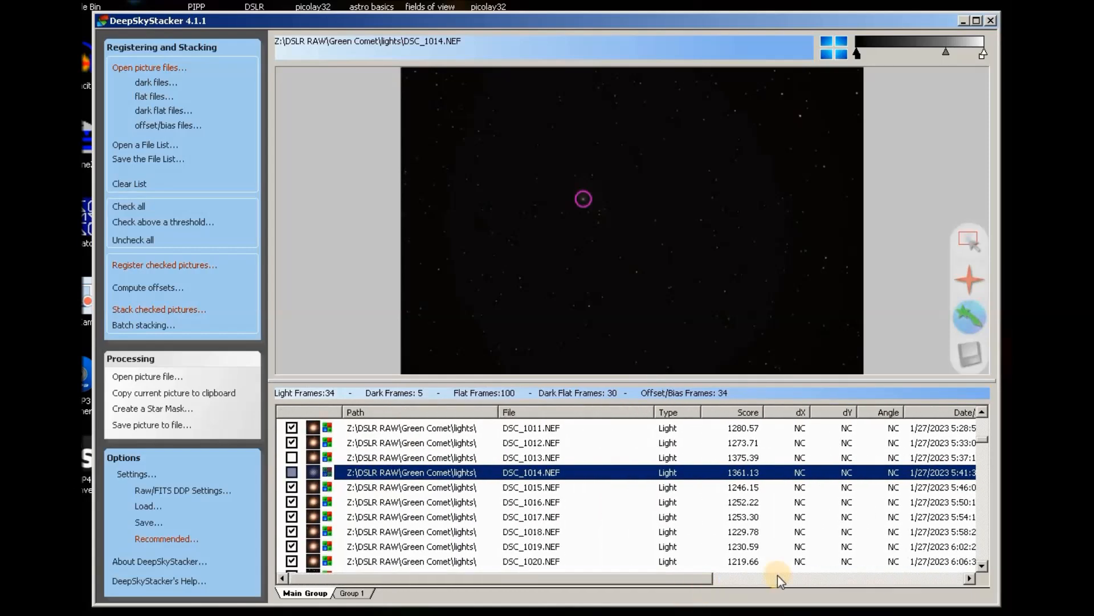
drag(707, 577, 953, 596)
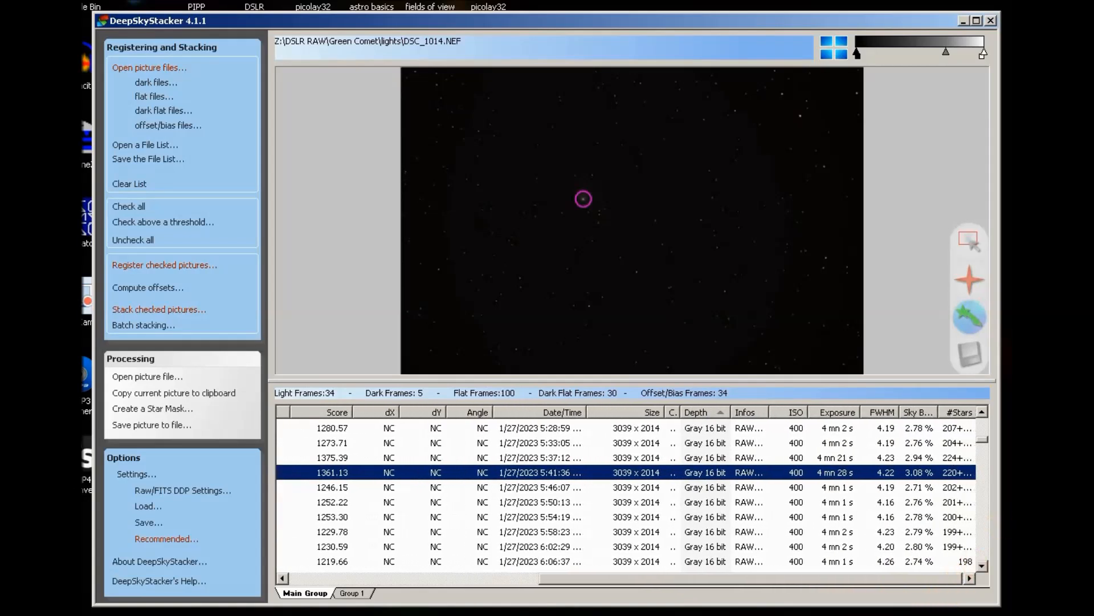
click(982, 412)
click(983, 413)
click(982, 413)
click(982, 413)
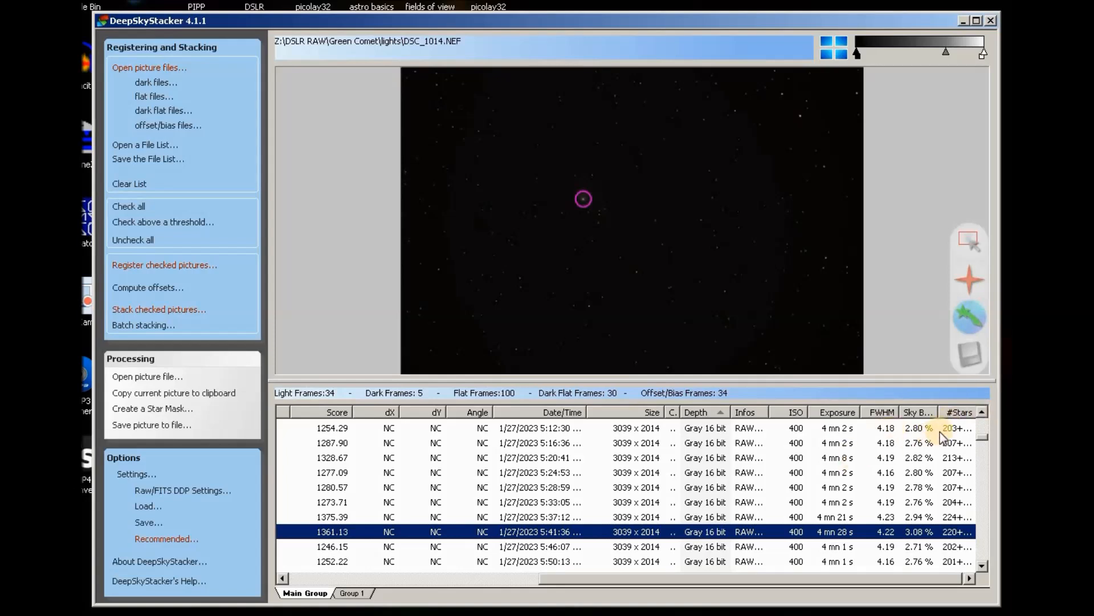
click(982, 413)
click(982, 412)
click(982, 413)
click(982, 412)
click(982, 413)
click(983, 413)
click(982, 413)
click(983, 413)
click(982, 412)
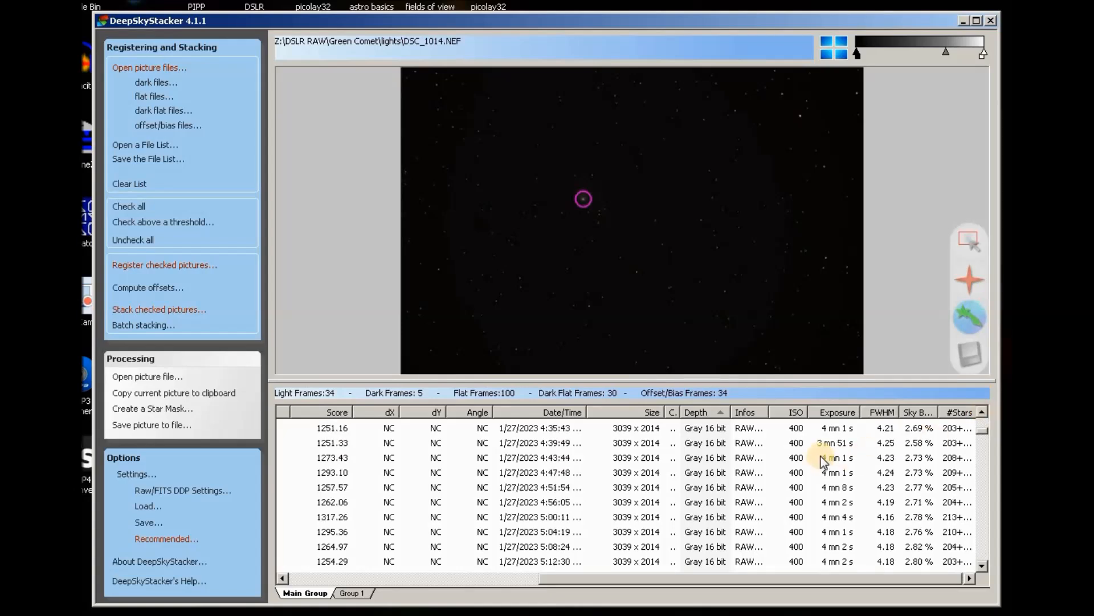
click(982, 412)
click(982, 413)
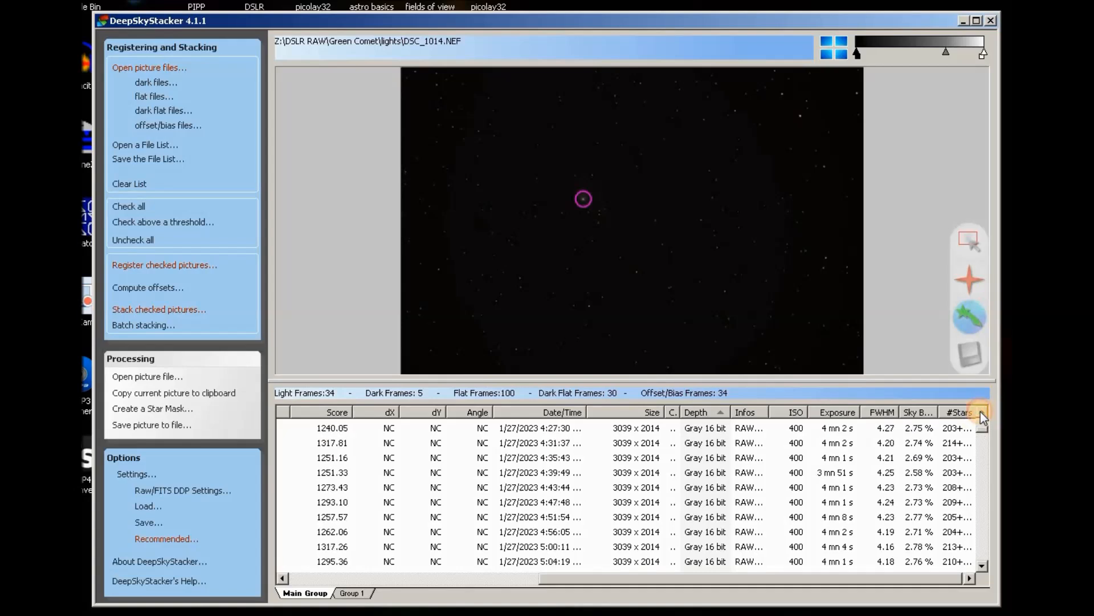
click(982, 413)
click(982, 413)
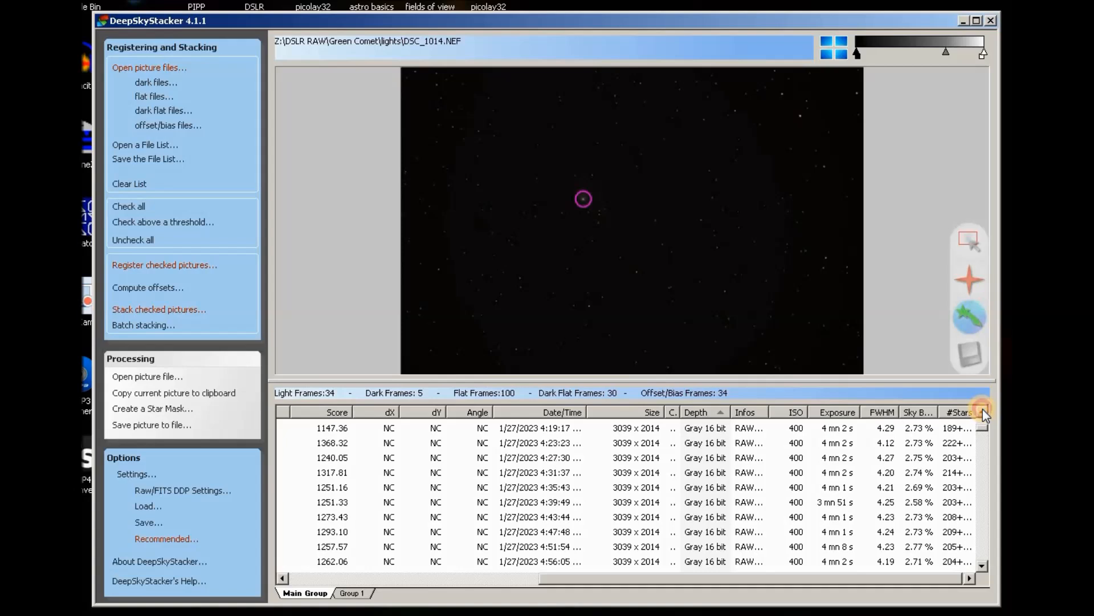
click(982, 413)
click(982, 412)
click(982, 412)
click(982, 413)
click(982, 413)
click(983, 412)
click(982, 412)
click(982, 412)
click(982, 413)
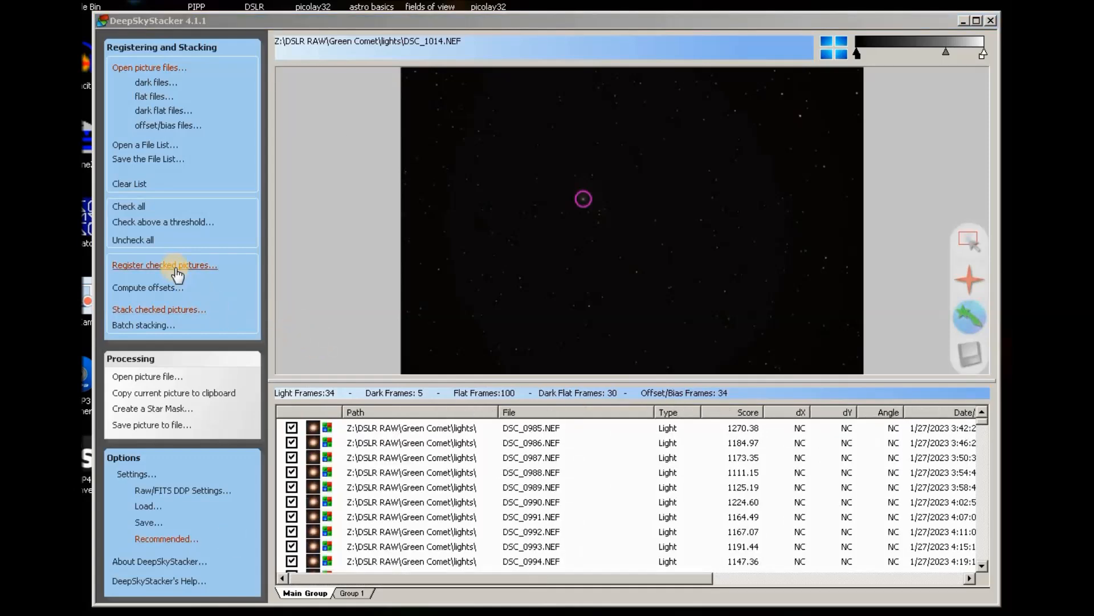
Register the 34 checked light frames and stack them comet-aligned into Autosave007.tif.
click(178, 265)
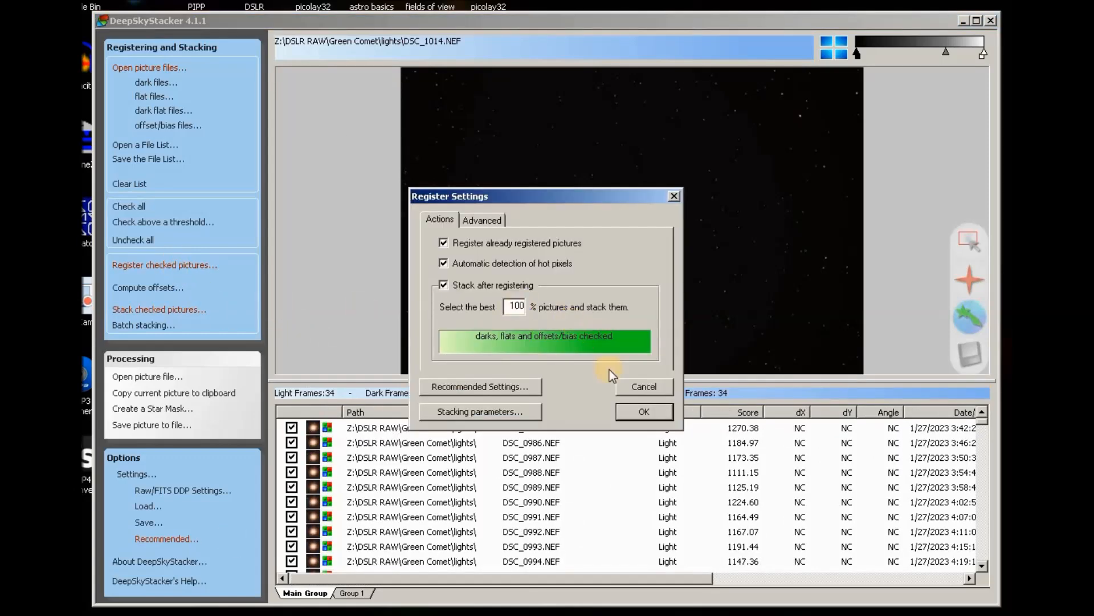
click(648, 415)
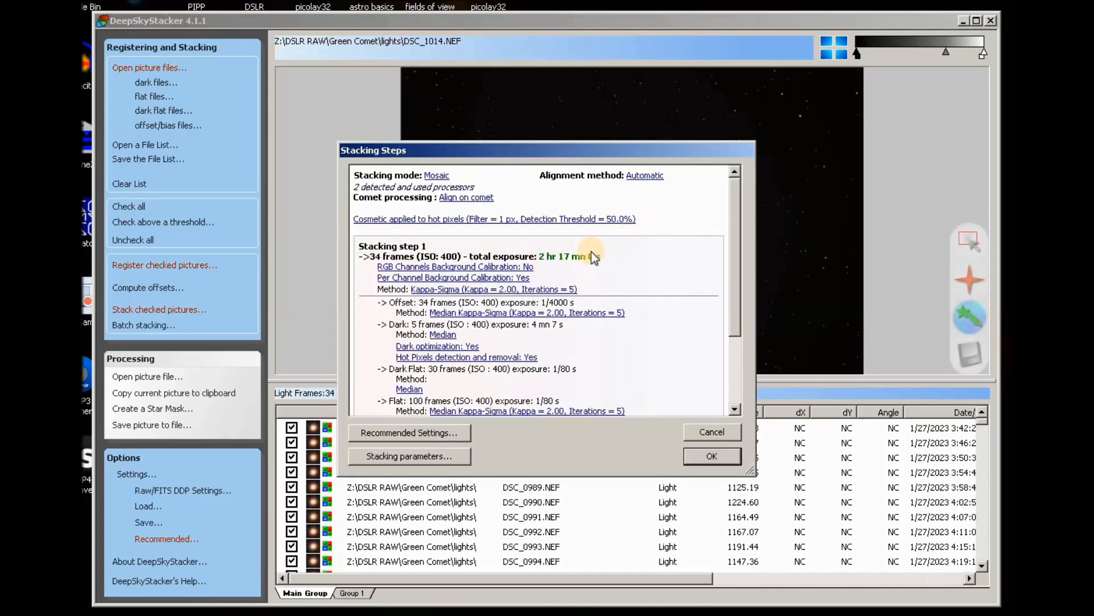
drag(736, 209, 448, 211)
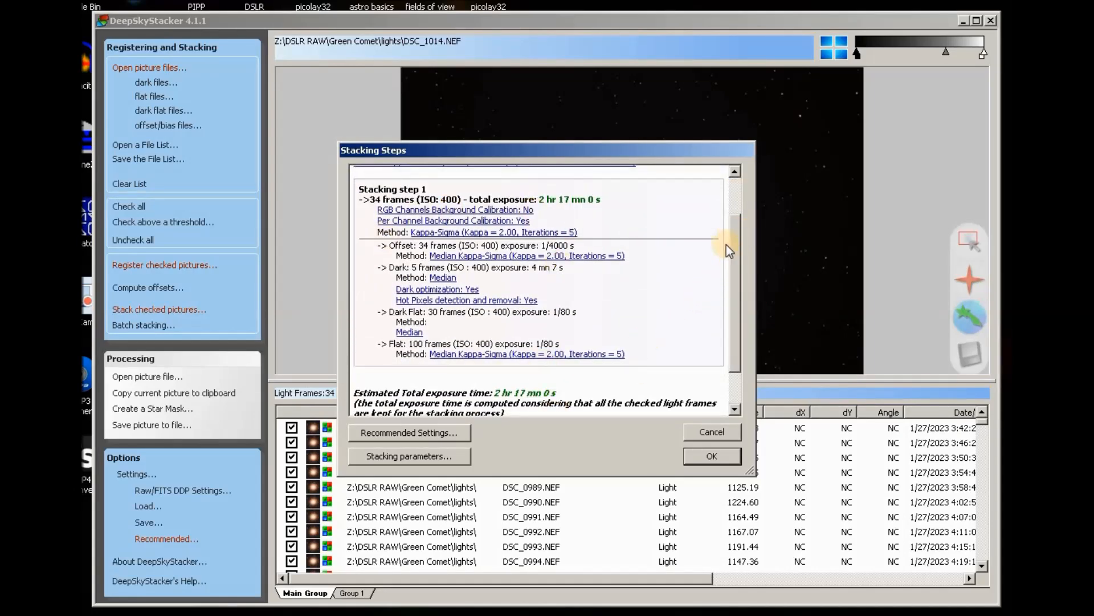
click(714, 457)
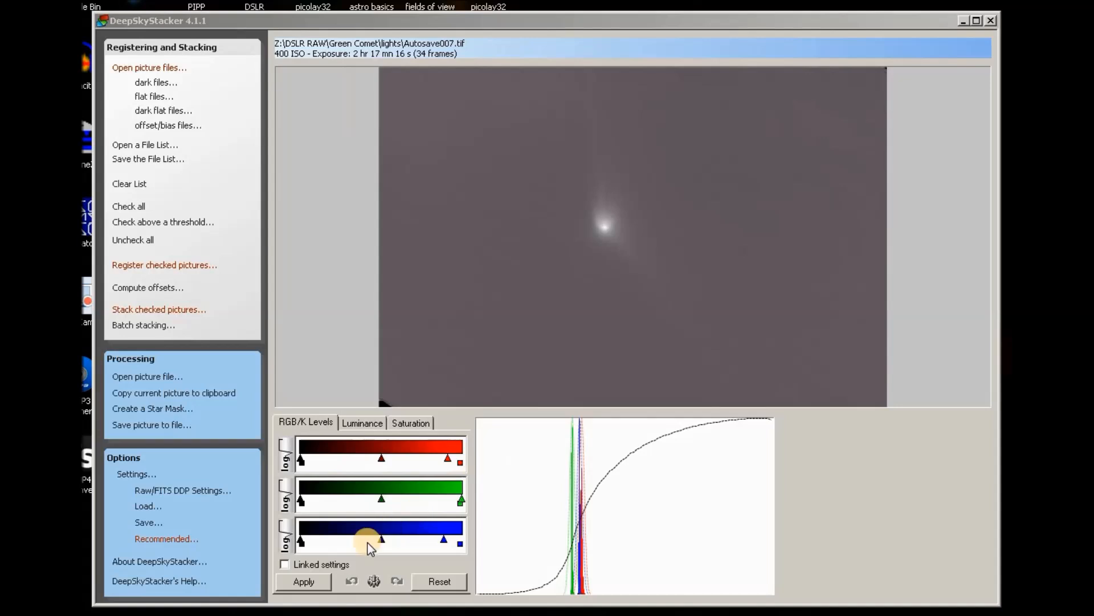
With linked RGB levels, lower the midtone twice, applying each pass, to darken the stack's background.
click(284, 564)
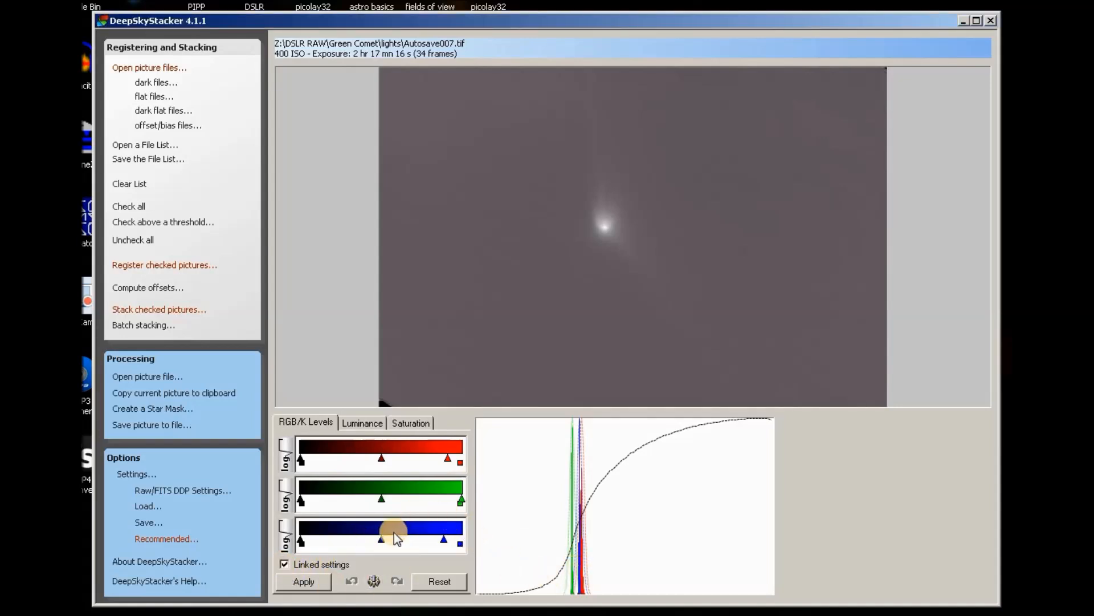
drag(382, 539, 377, 539)
click(308, 579)
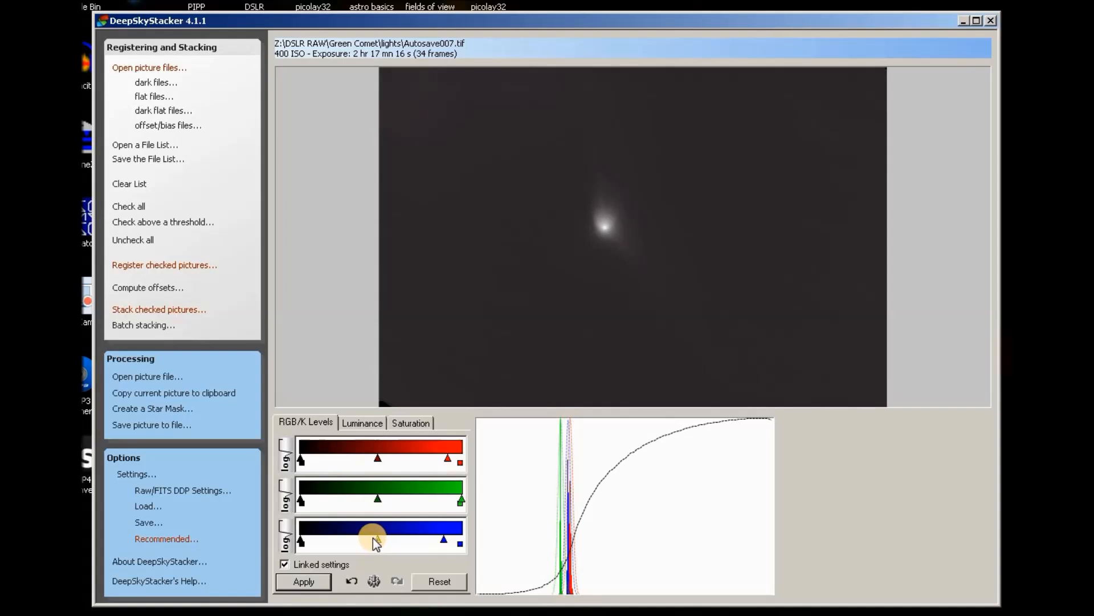
drag(379, 539, 376, 539)
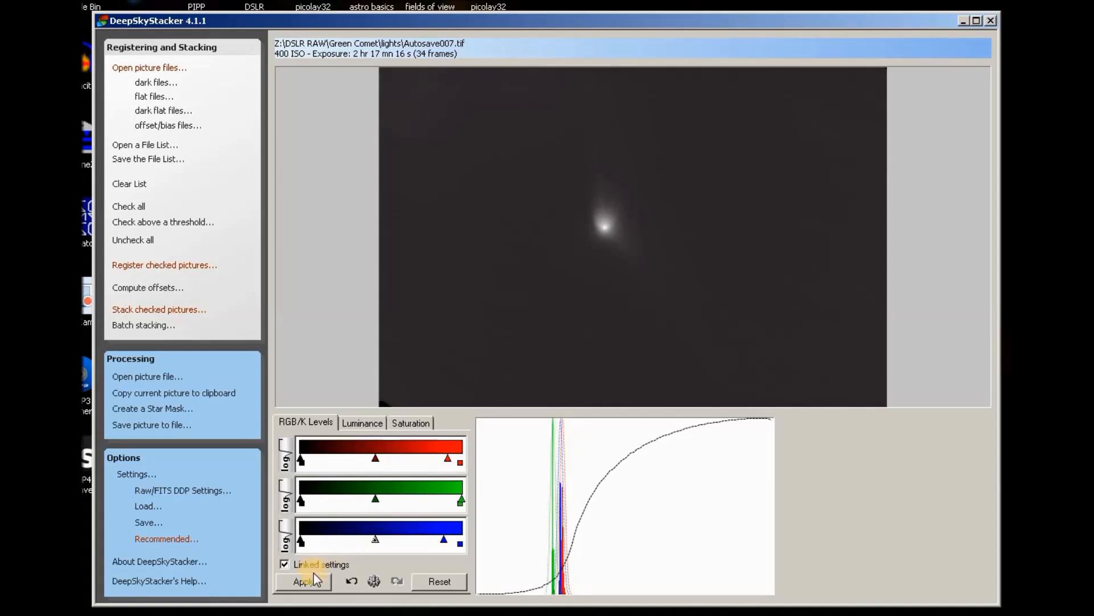
click(317, 580)
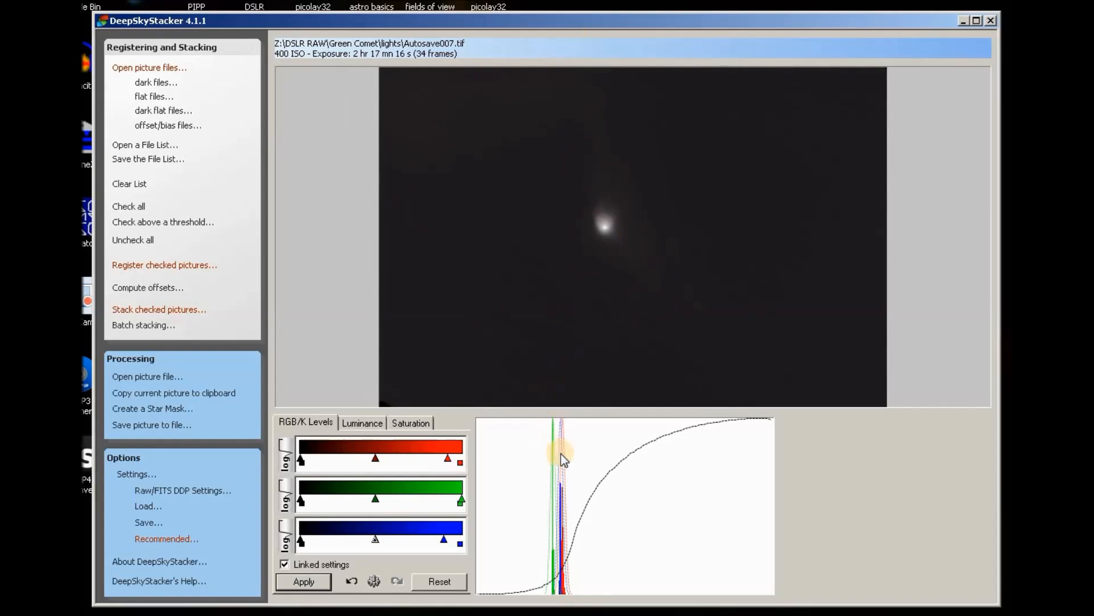
Zoom in and back out on the stacked comet to inspect it.
scroll(618, 211, up, 2)
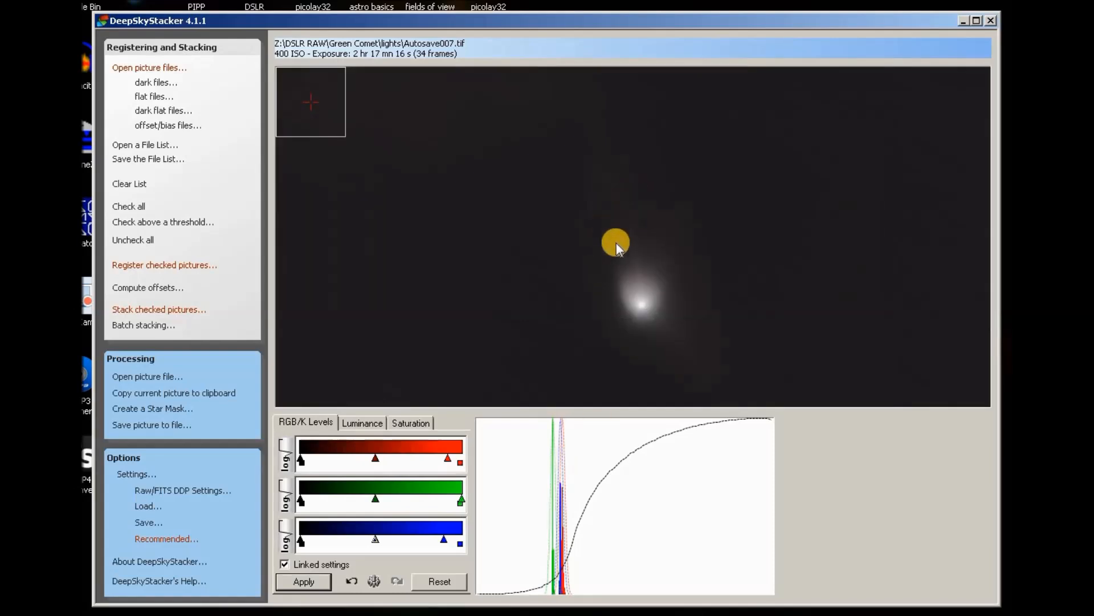
scroll(663, 336, up, 1)
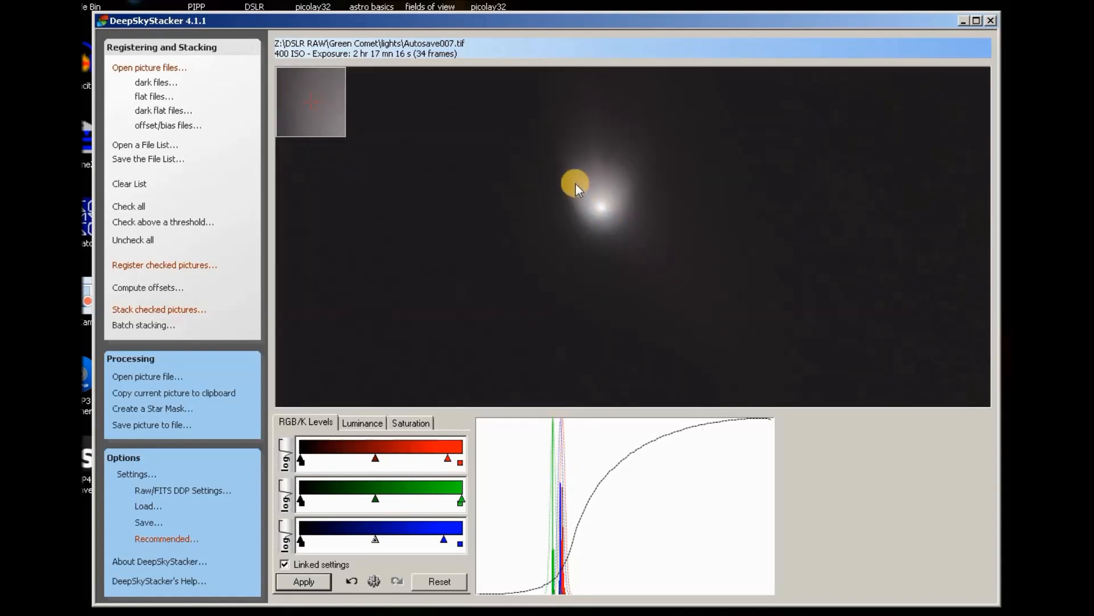
scroll(575, 184, up, 1)
scroll(735, 285, down, 2)
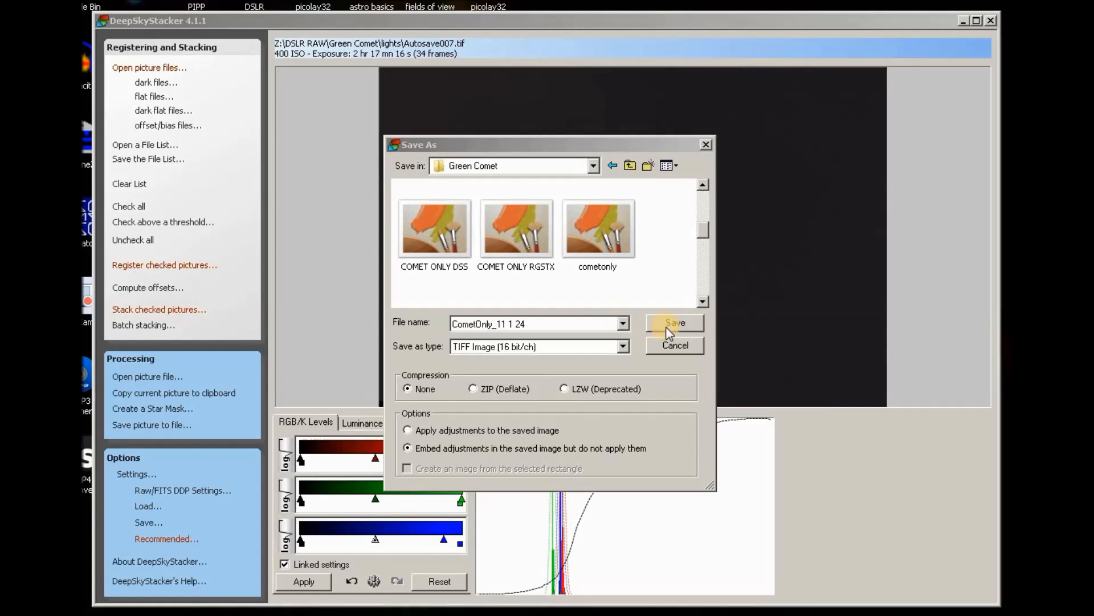
Save the stack as the 16-bit TIFF 'CometOnly_11 1 24.TIF' in Green Comet.
click(681, 323)
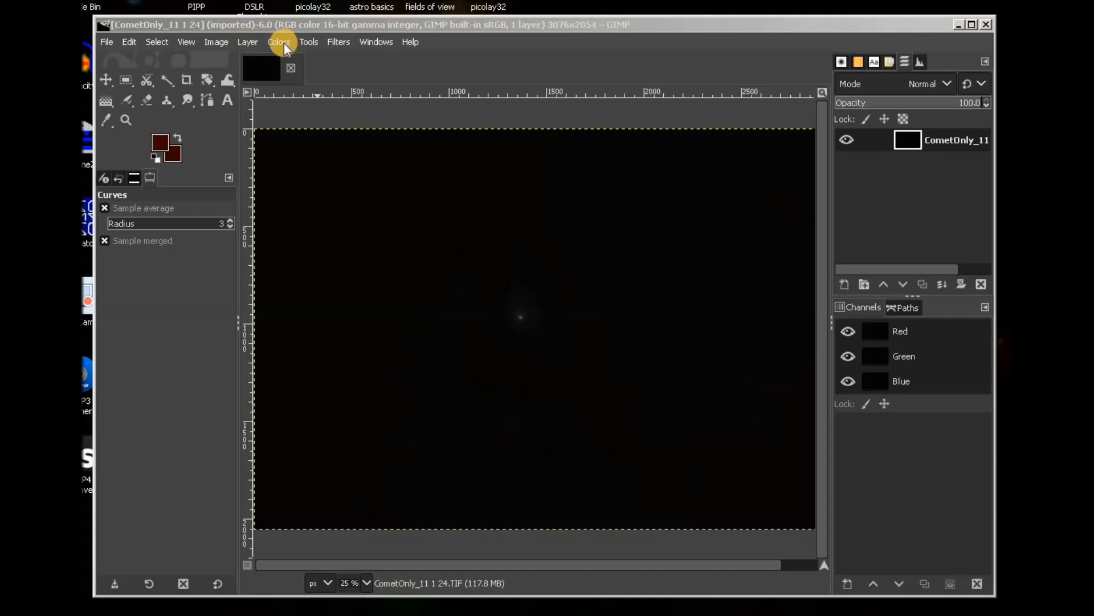
Duplicate the comet image layer in GIMP so a copy sits on top.
click(246, 43)
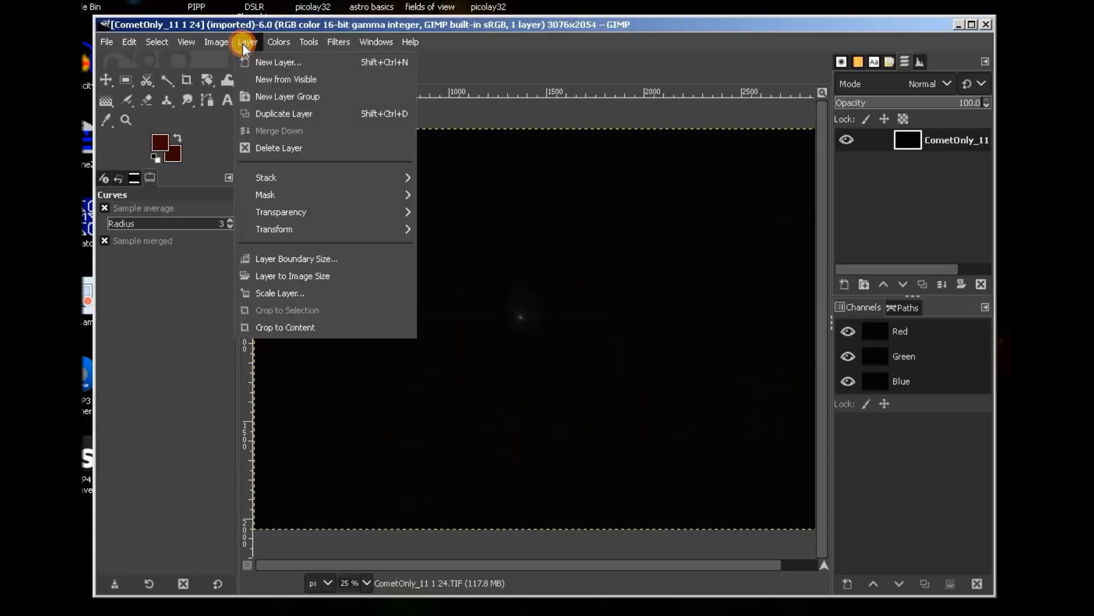
click(270, 114)
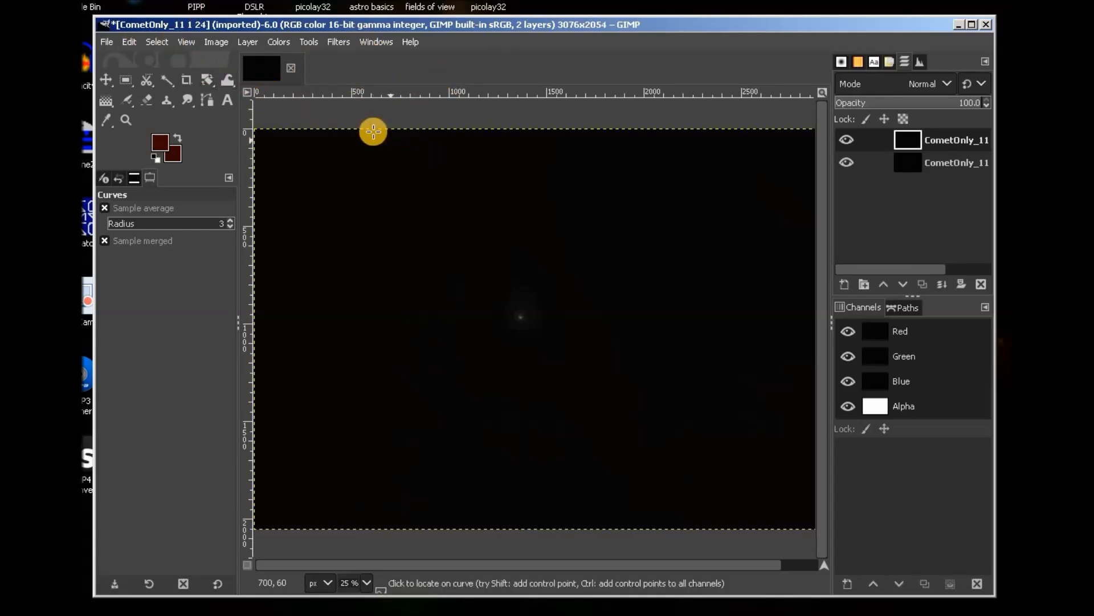
click(281, 43)
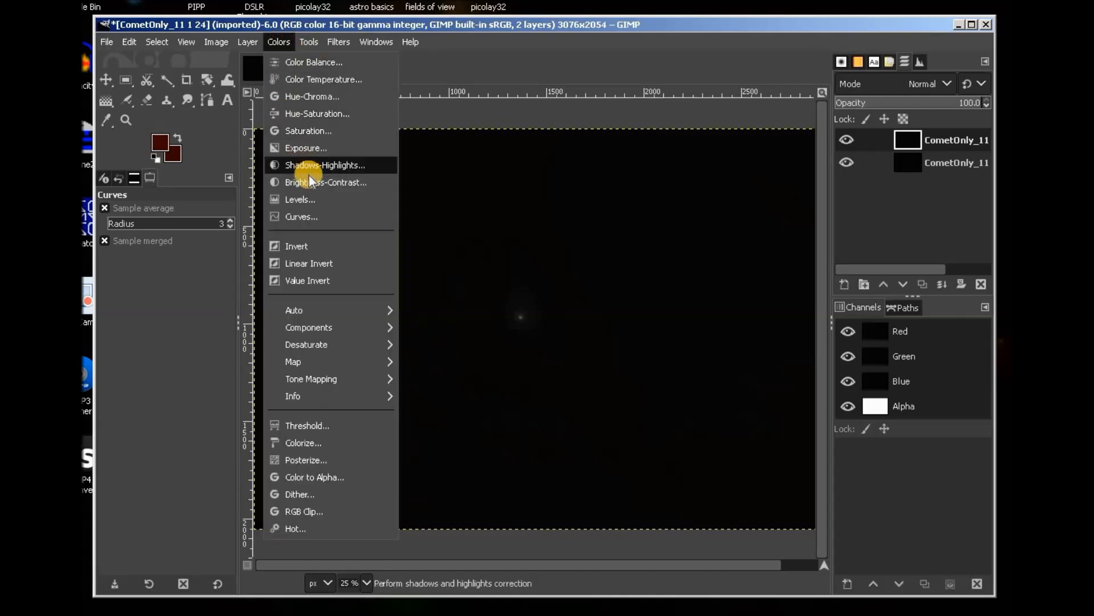
Apply Levels to the duplicate layer with the input gamma raised to about 1.95.
click(325, 198)
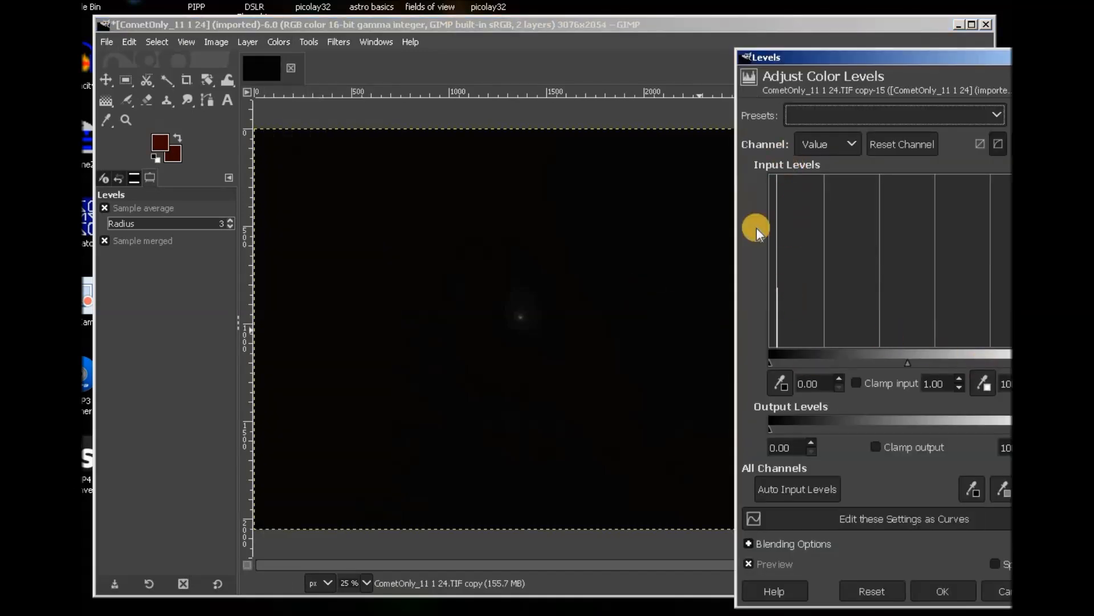
drag(920, 58, 806, 43)
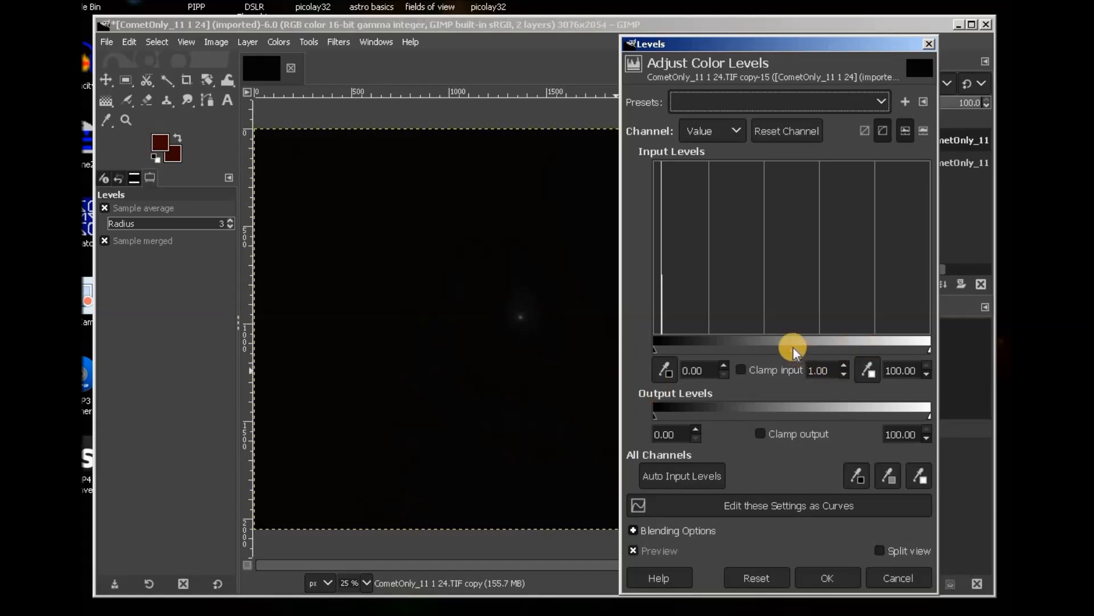
drag(791, 349, 751, 341)
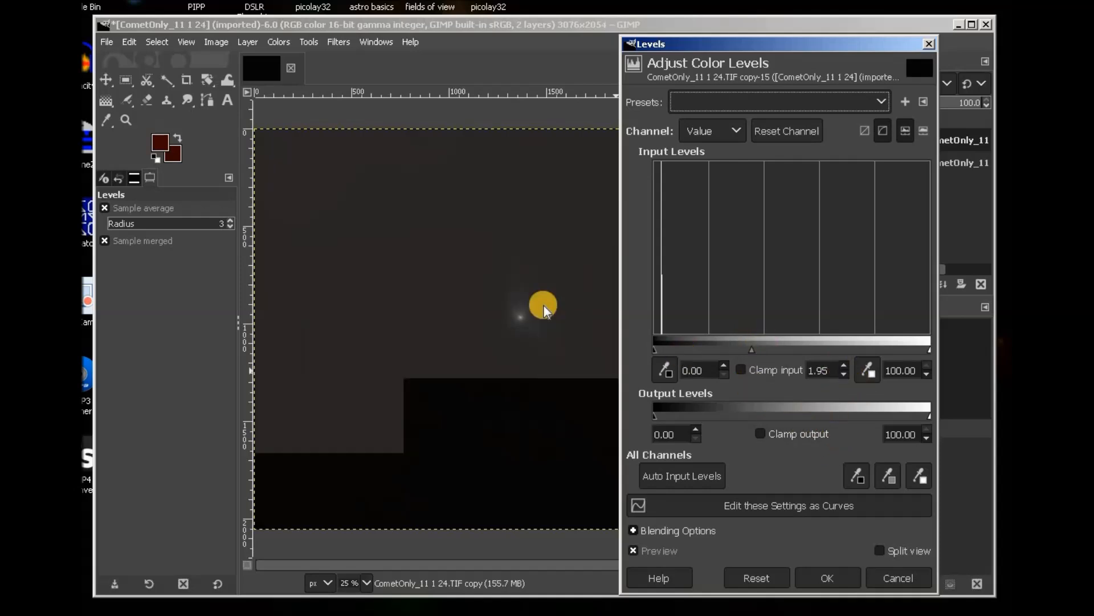
click(843, 579)
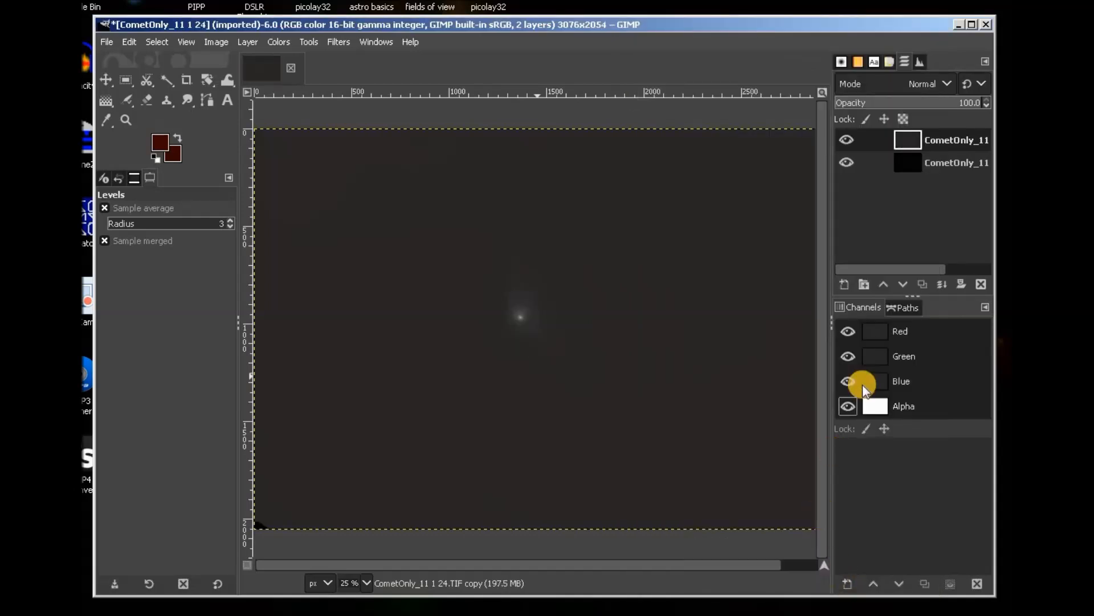
Apply a Levels pass that moves the black input point right to darken the background.
click(278, 41)
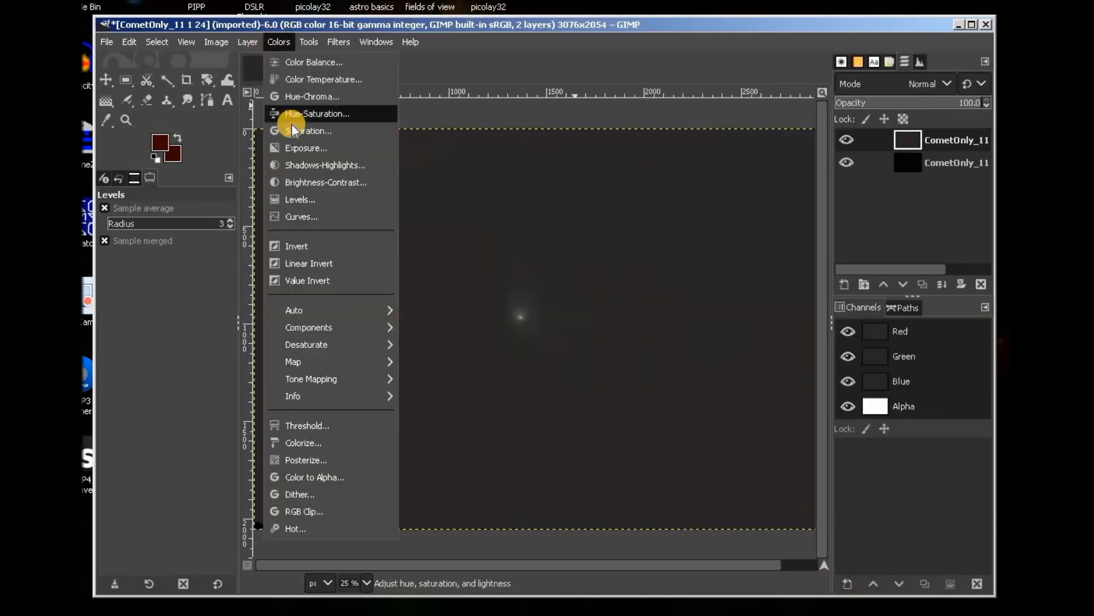
click(296, 199)
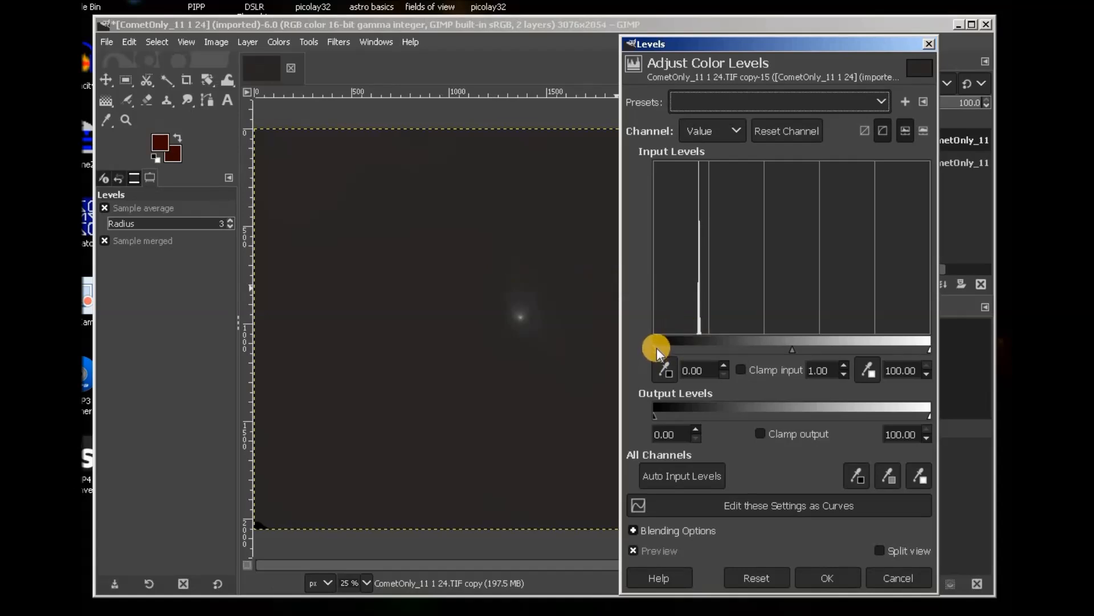
drag(655, 348, 686, 350)
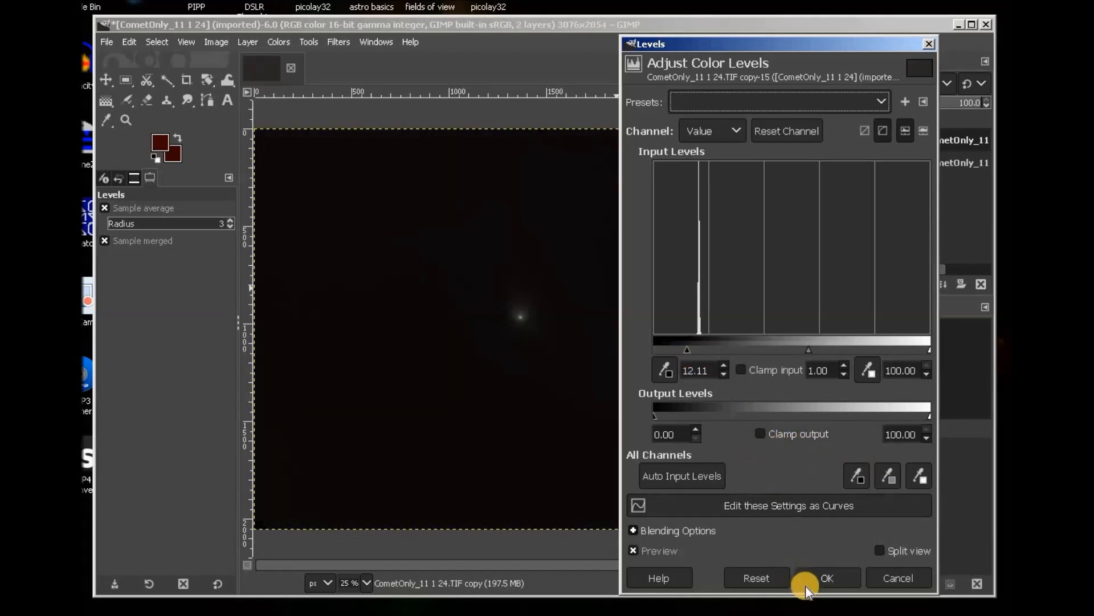
click(843, 579)
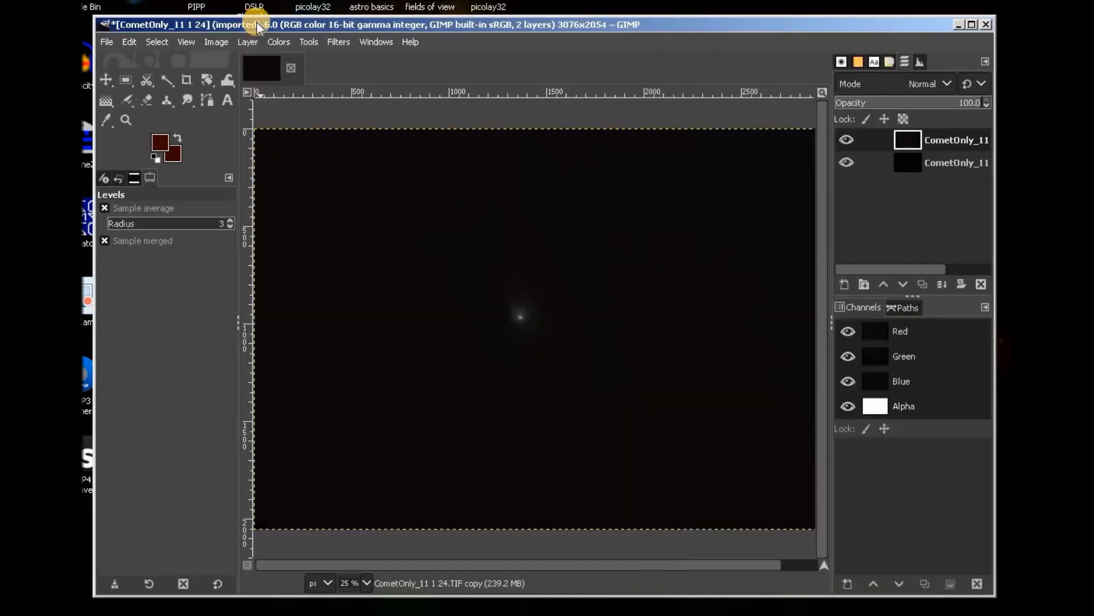
Apply another Levels pass with the midtone gamma set to about 1.90.
click(280, 42)
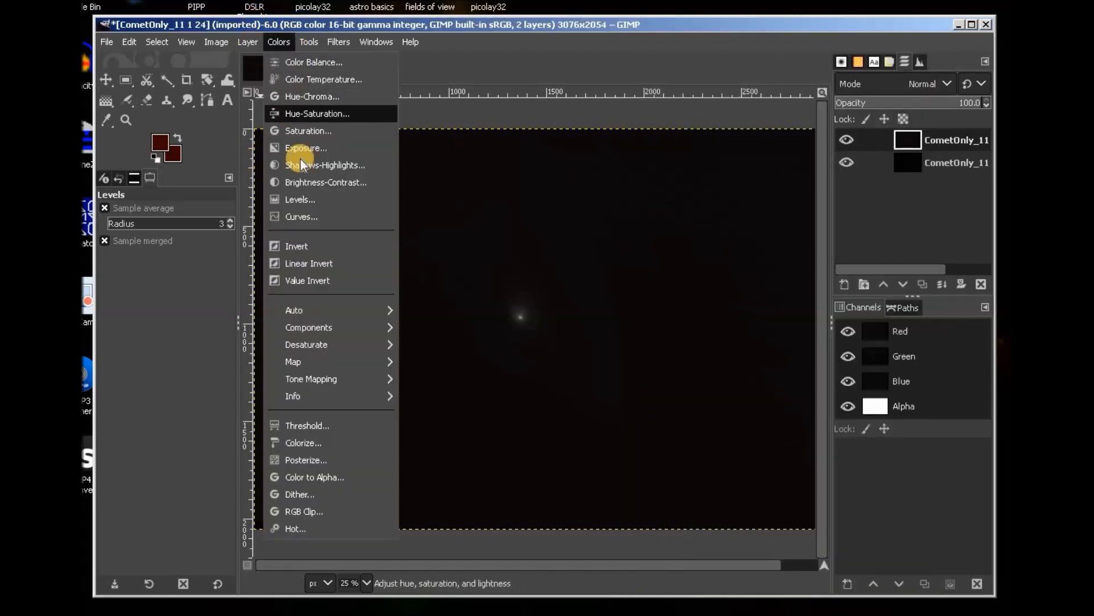
click(297, 199)
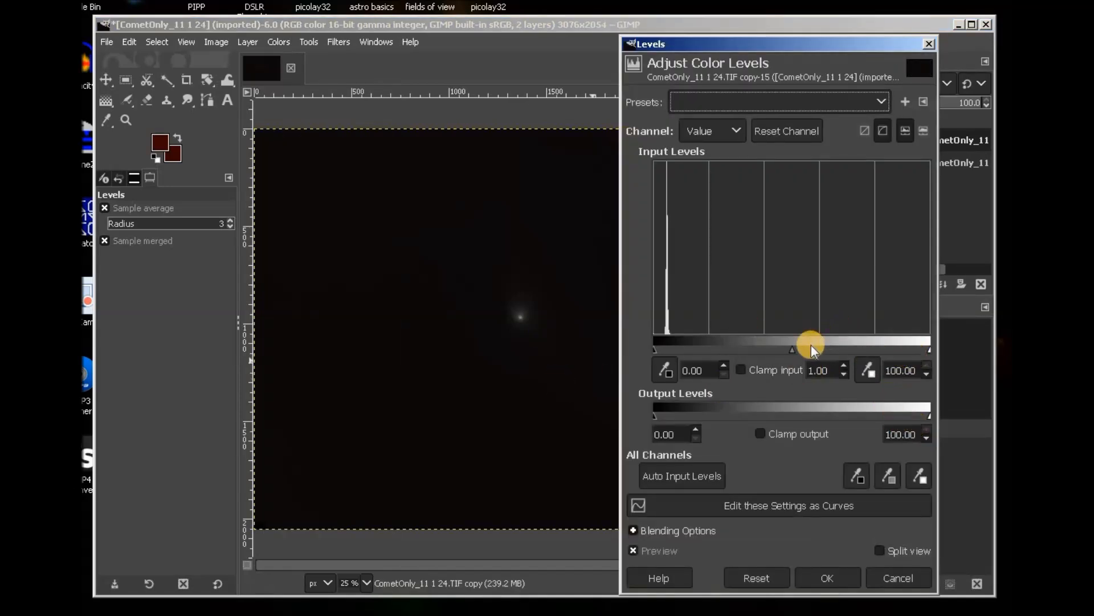
drag(791, 350, 764, 344)
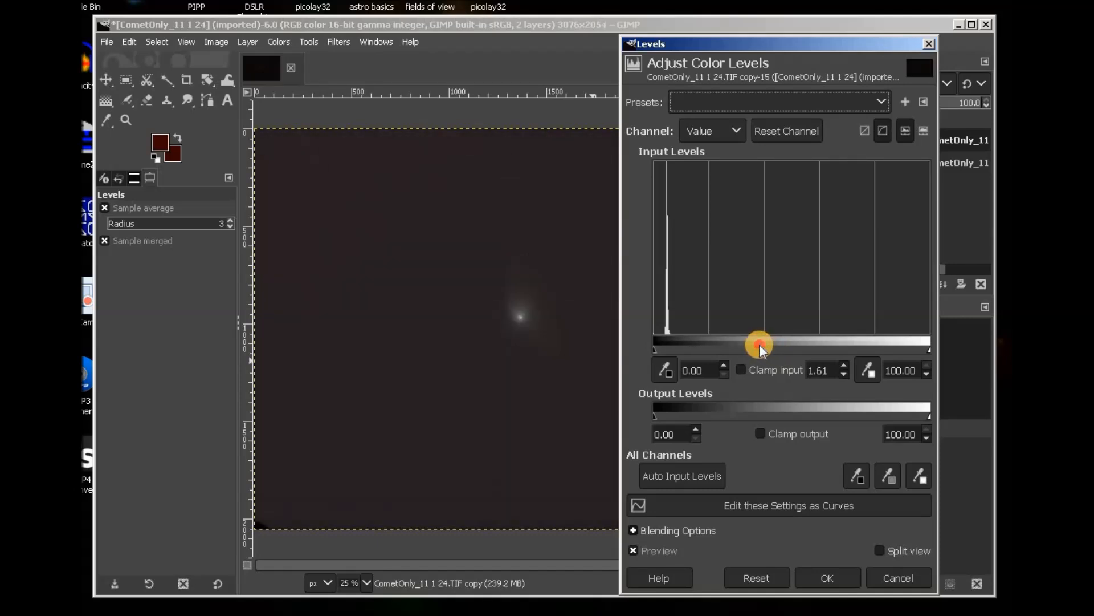
drag(760, 347, 752, 344)
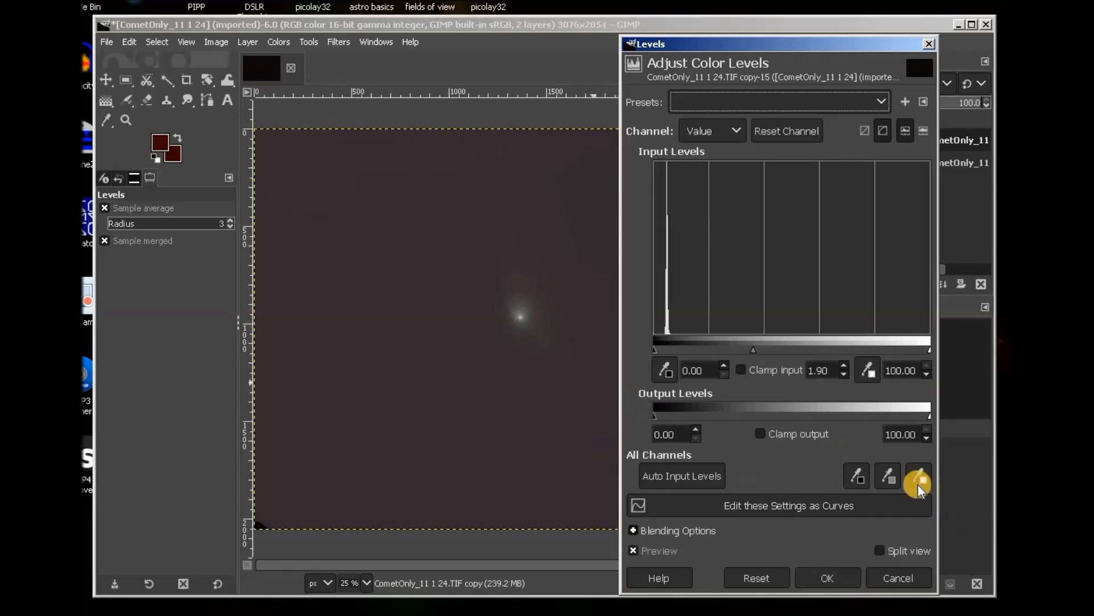
click(830, 573)
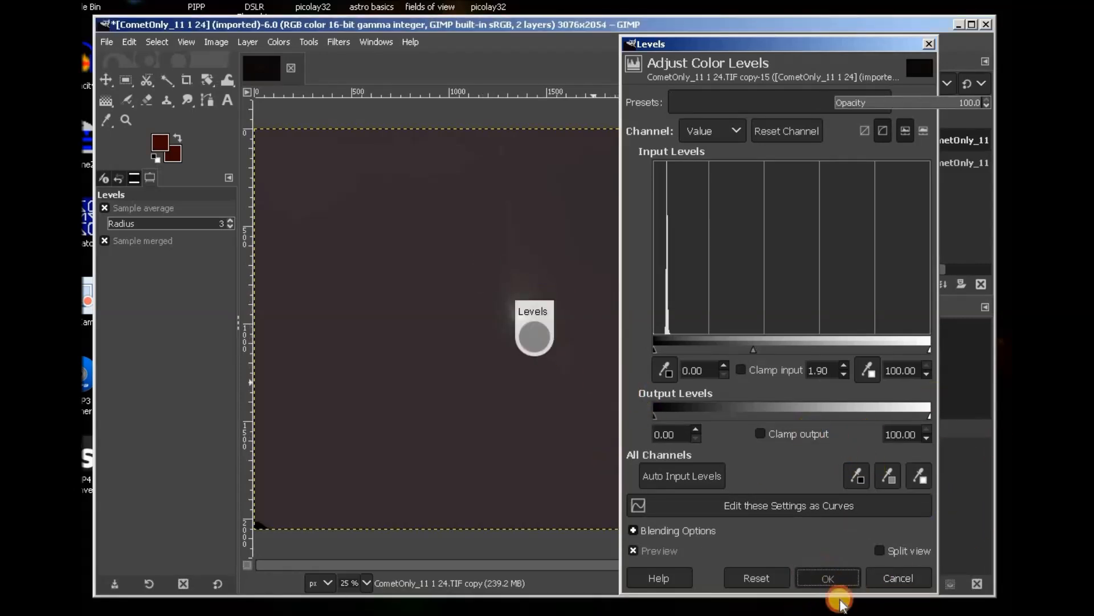
Apply a Levels pass with the gamma moved to about 1.5 to bring out the tail.
click(279, 41)
click(307, 198)
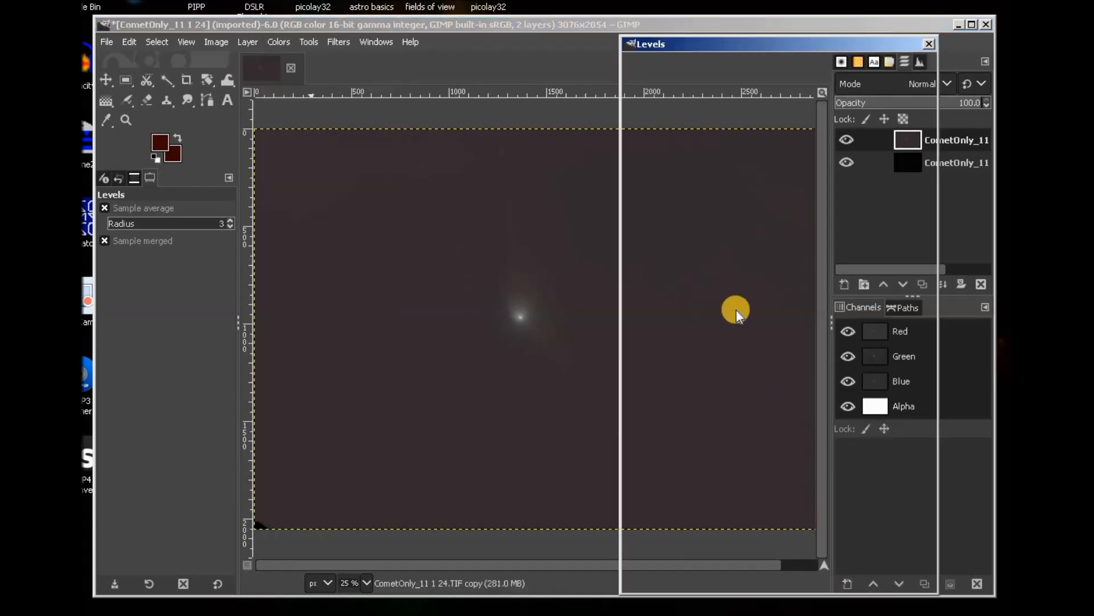
drag(794, 346, 767, 350)
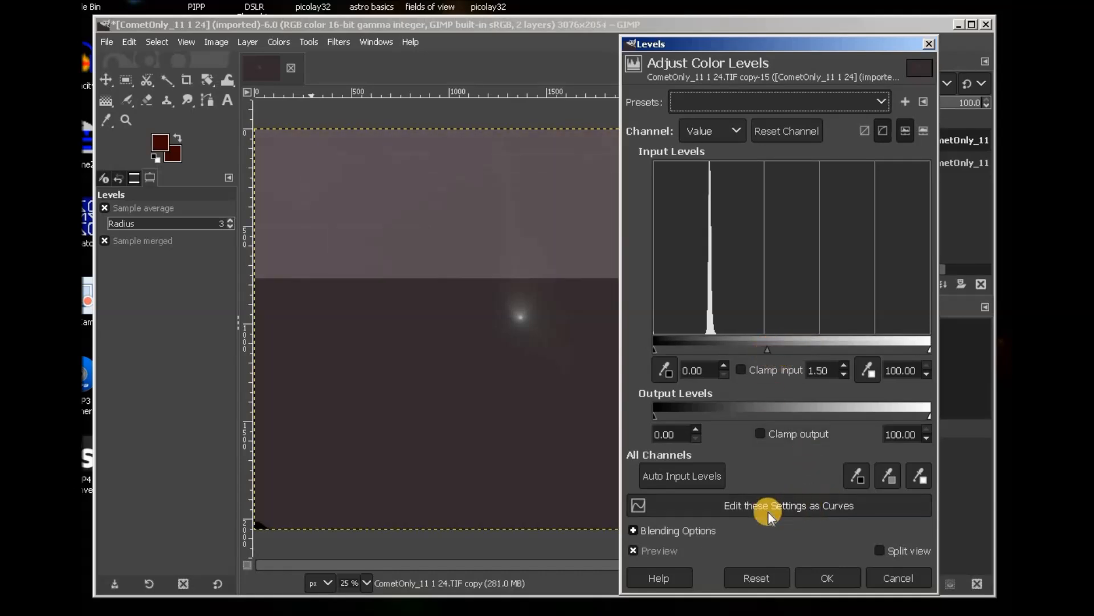
click(836, 577)
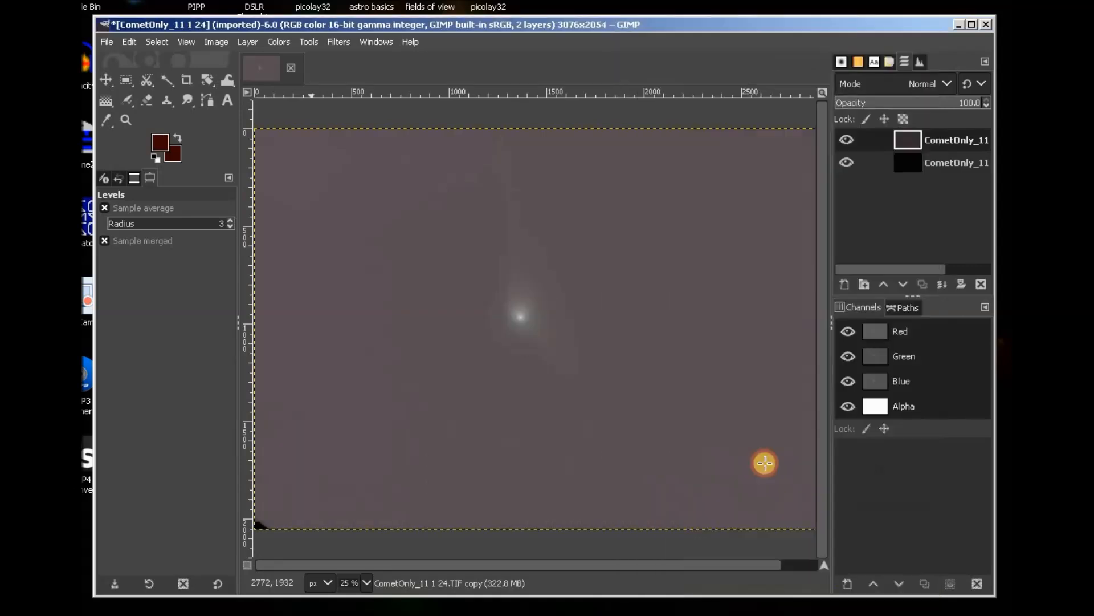
Apply a Levels pass with the black input point raised to about 28.73.
click(280, 46)
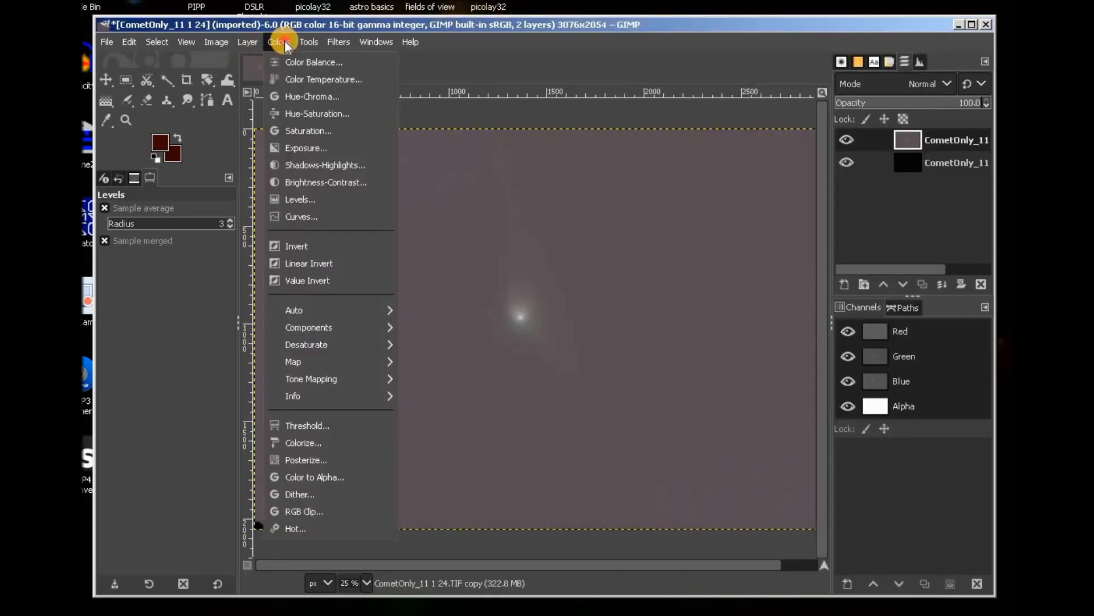
click(289, 199)
drag(655, 350, 734, 352)
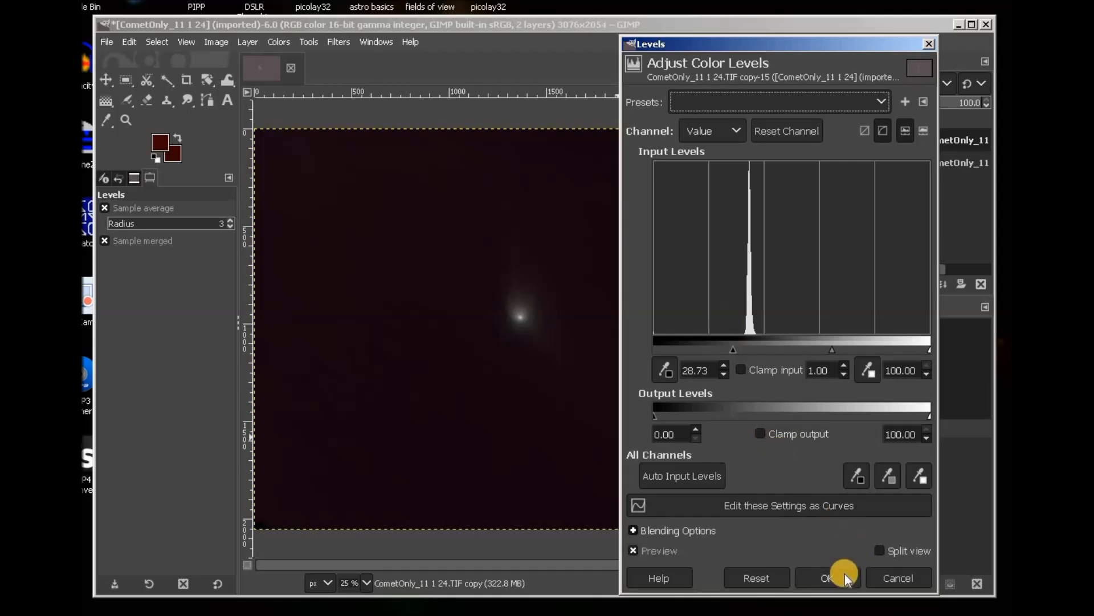
click(828, 578)
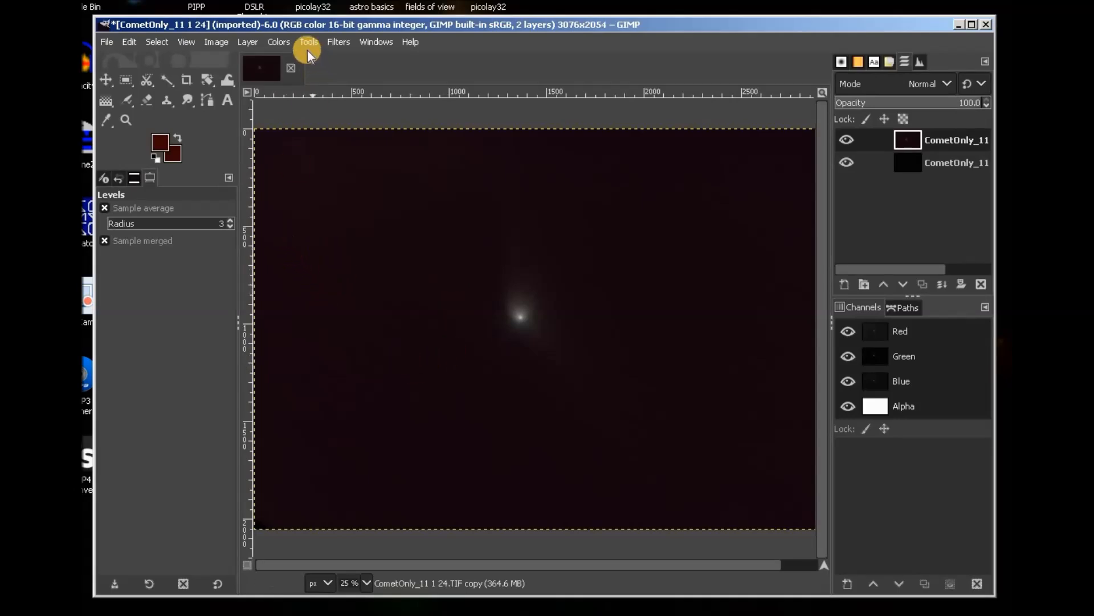
Apply a Levels pass with the gamma moved to about 1.27.
click(278, 42)
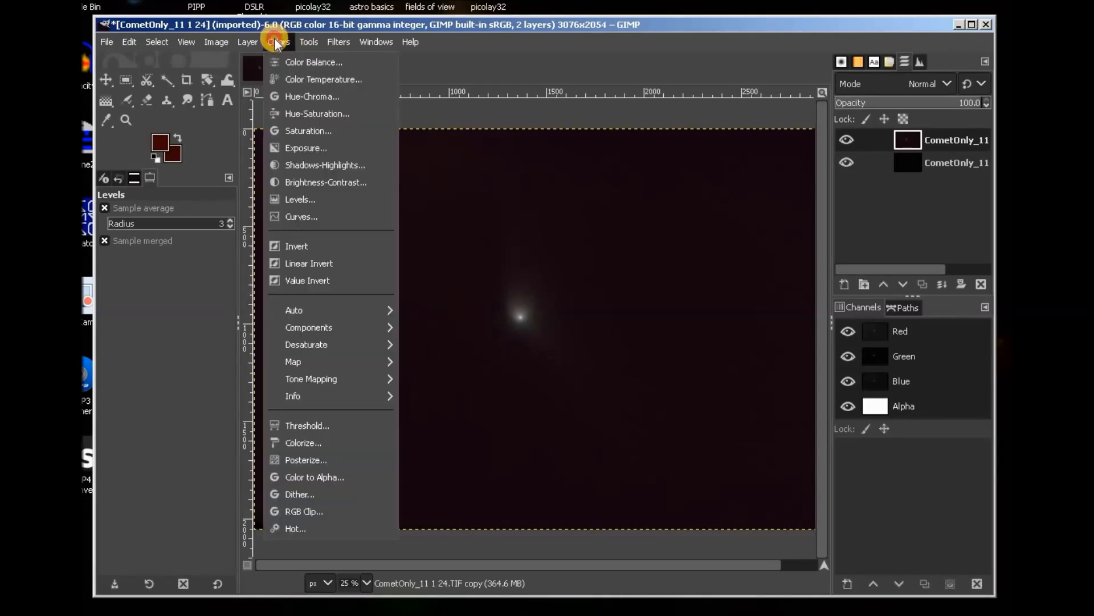
click(296, 200)
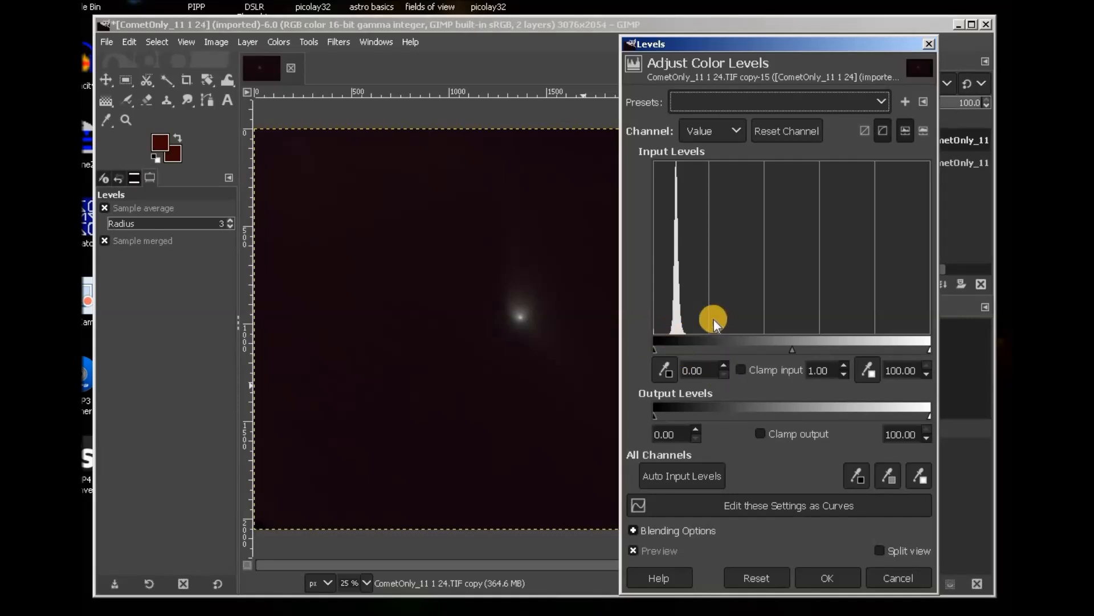
drag(791, 348, 777, 348)
click(833, 579)
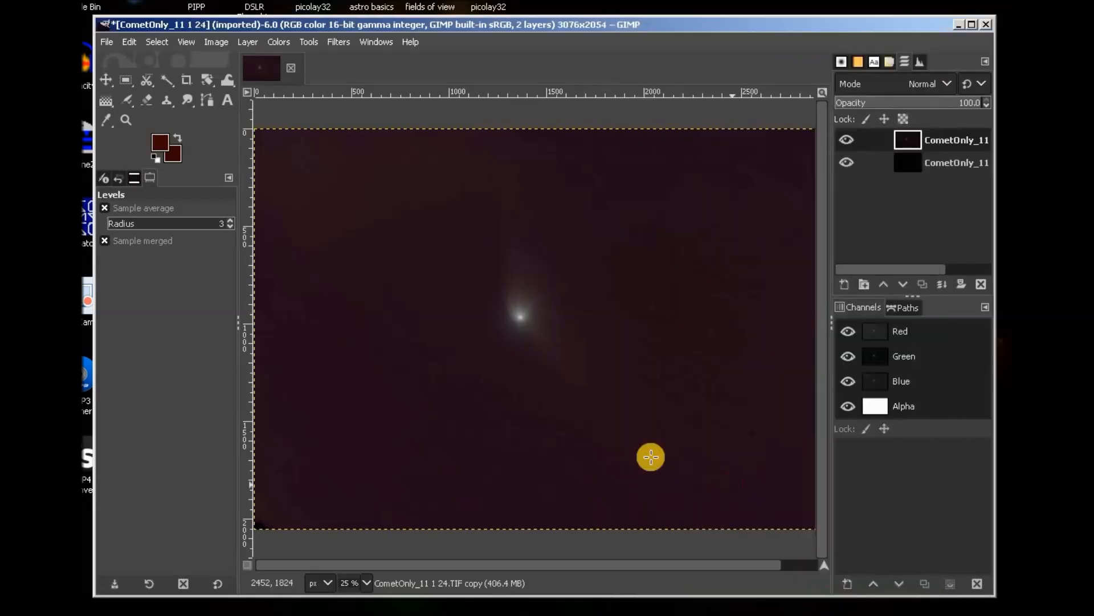
Apply a final Levels pass with the black input point set to about 8.45.
click(278, 41)
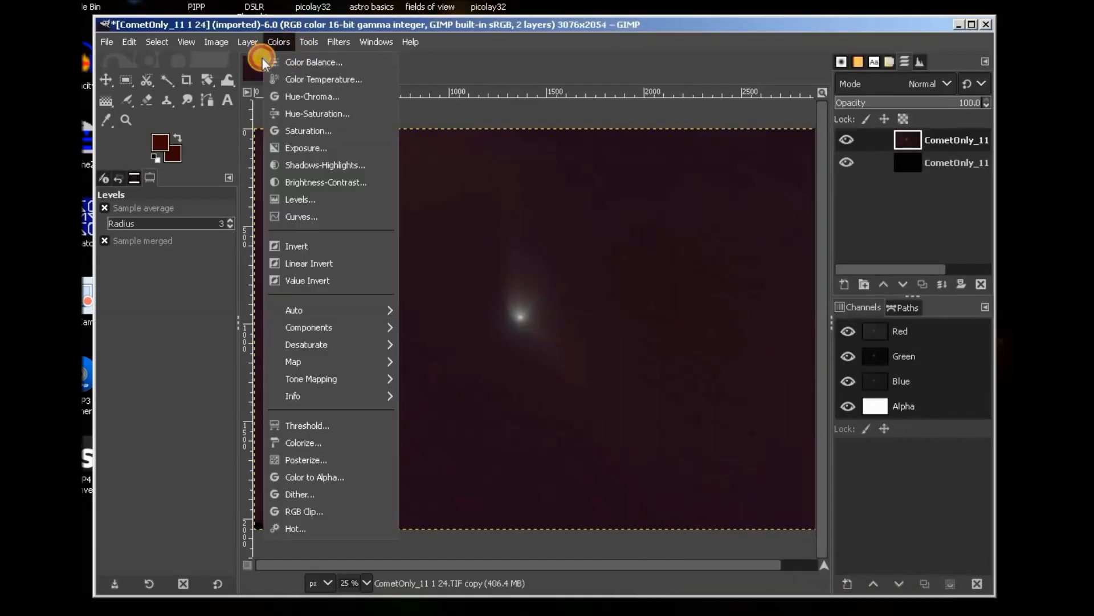
click(297, 200)
drag(657, 352, 693, 346)
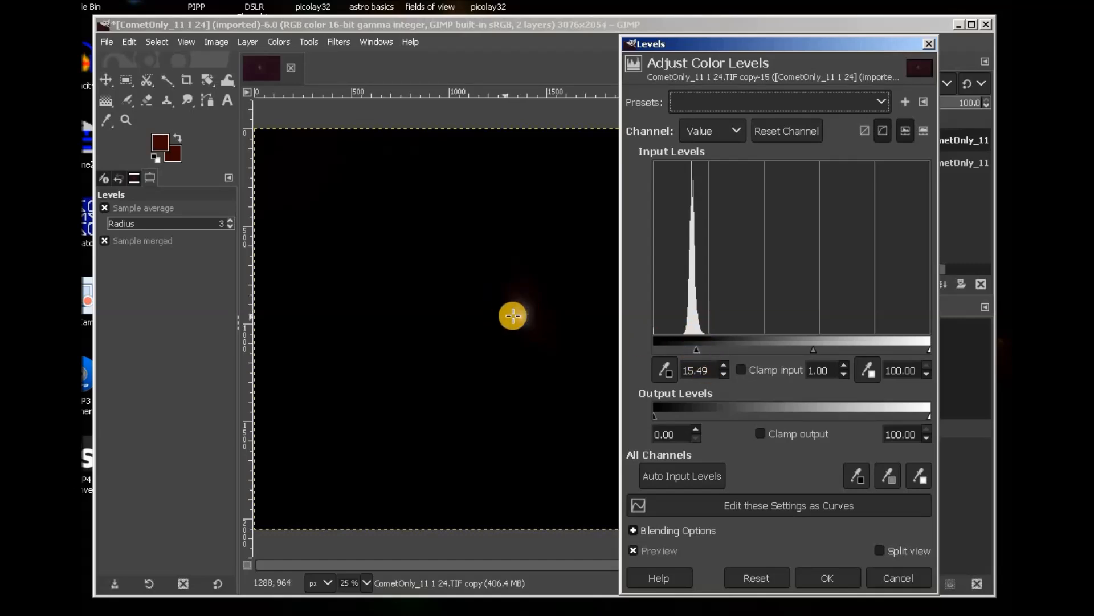
drag(699, 350, 679, 354)
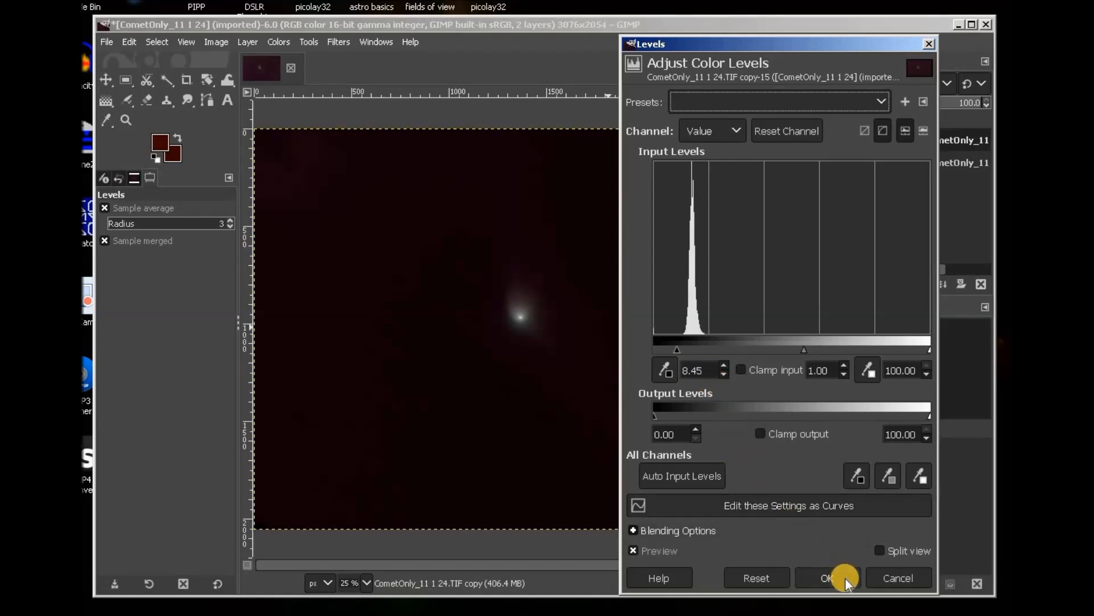
click(828, 578)
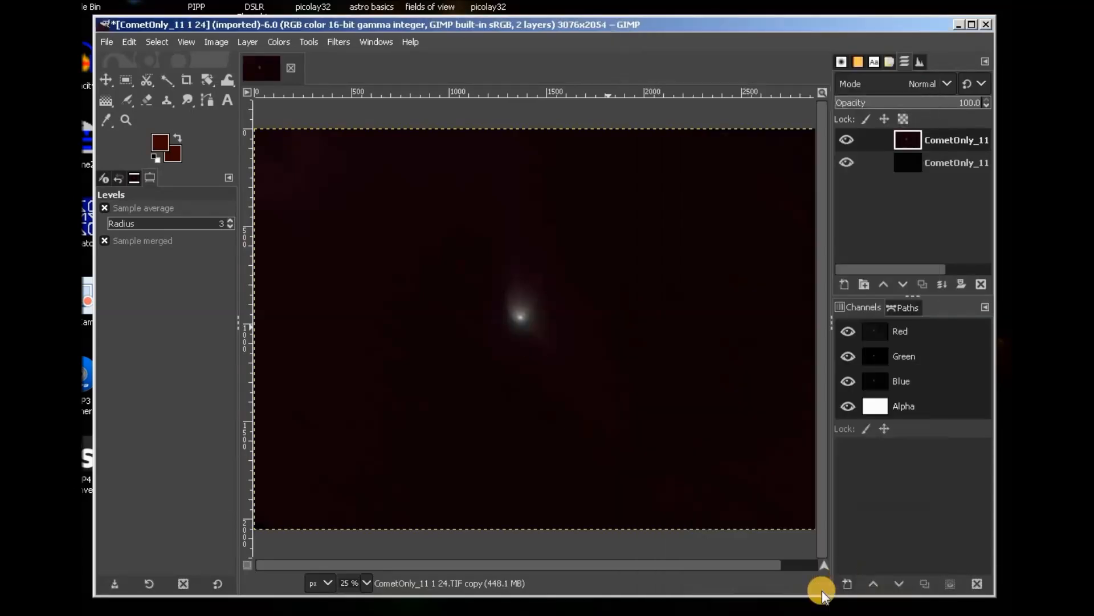
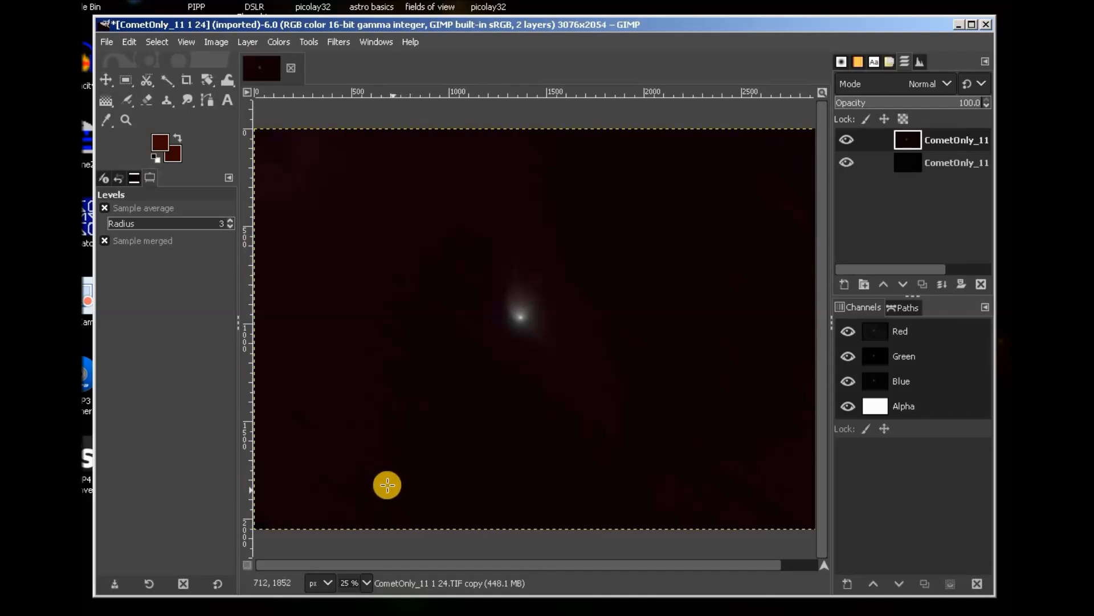
Duplicate the comet layer, name the top copy 'noise' and rename the bottom layer 'original'.
click(247, 43)
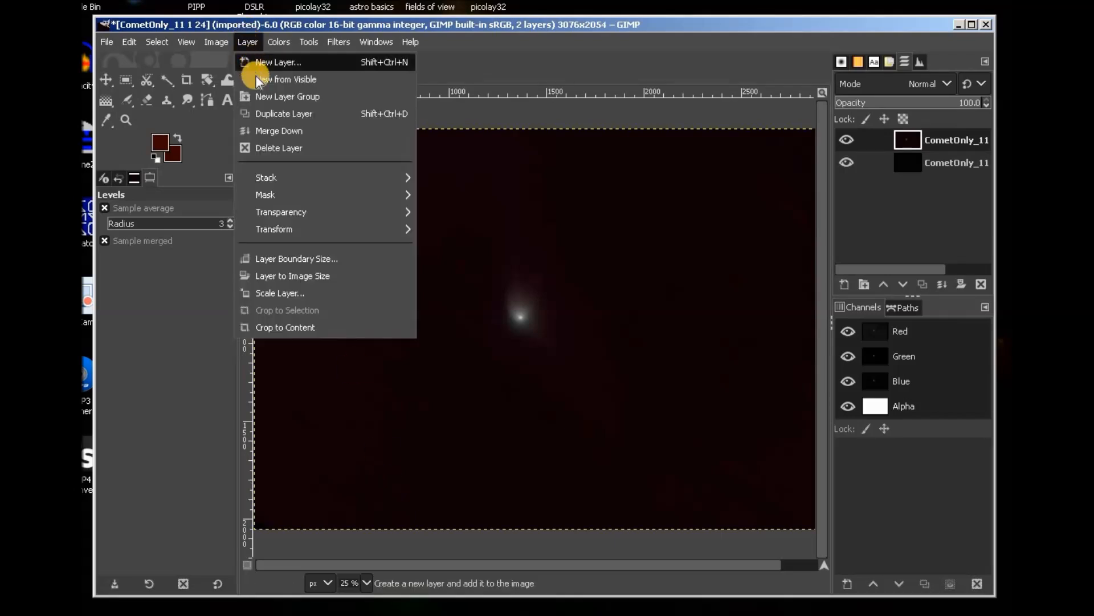
click(283, 116)
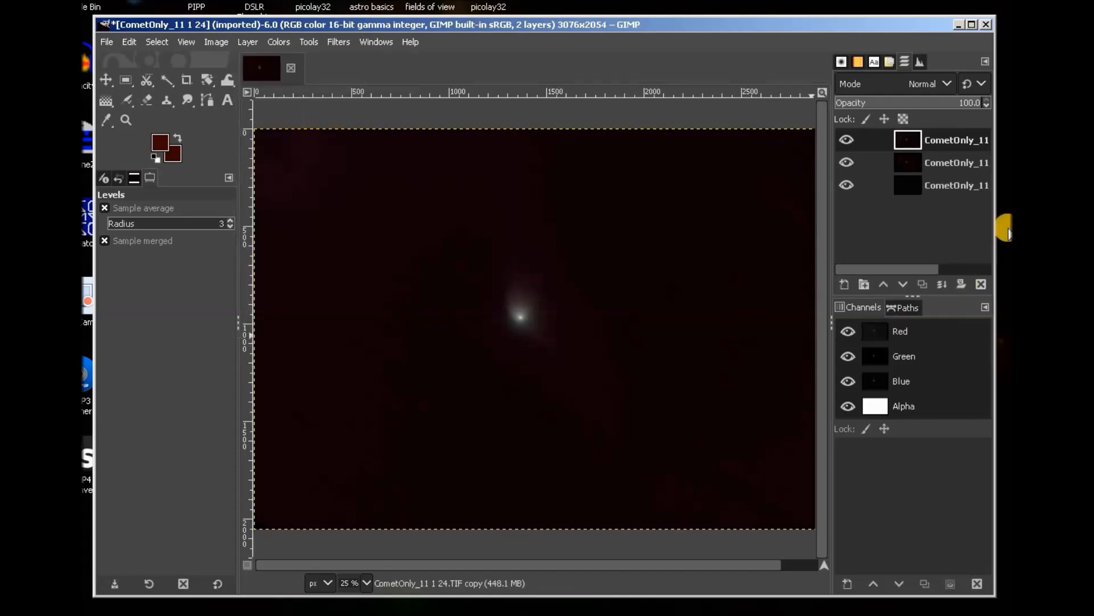
double_click(962, 142)
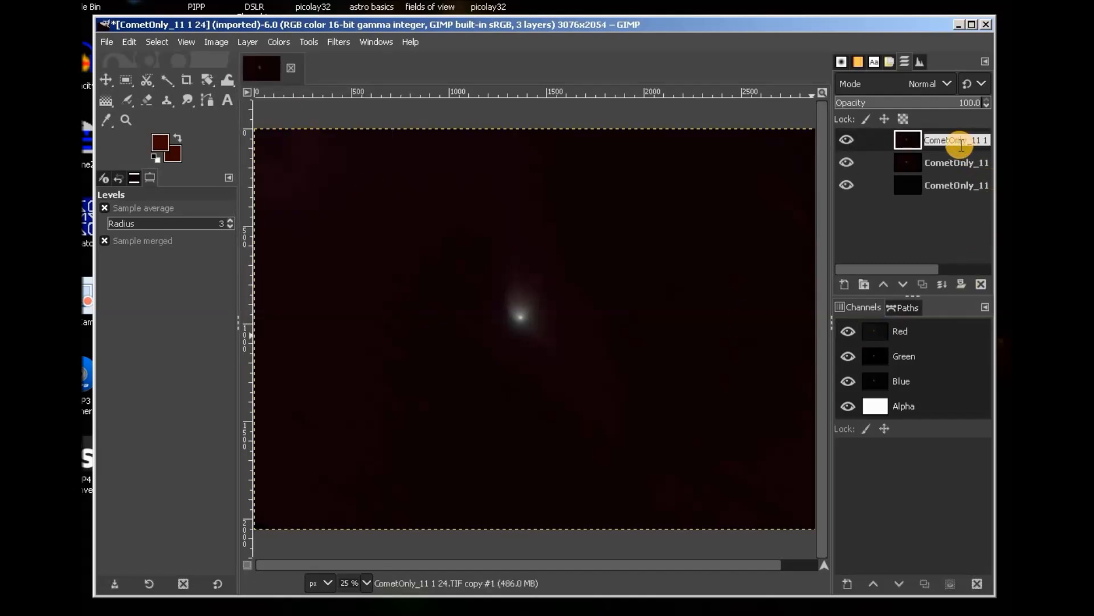
text(n)
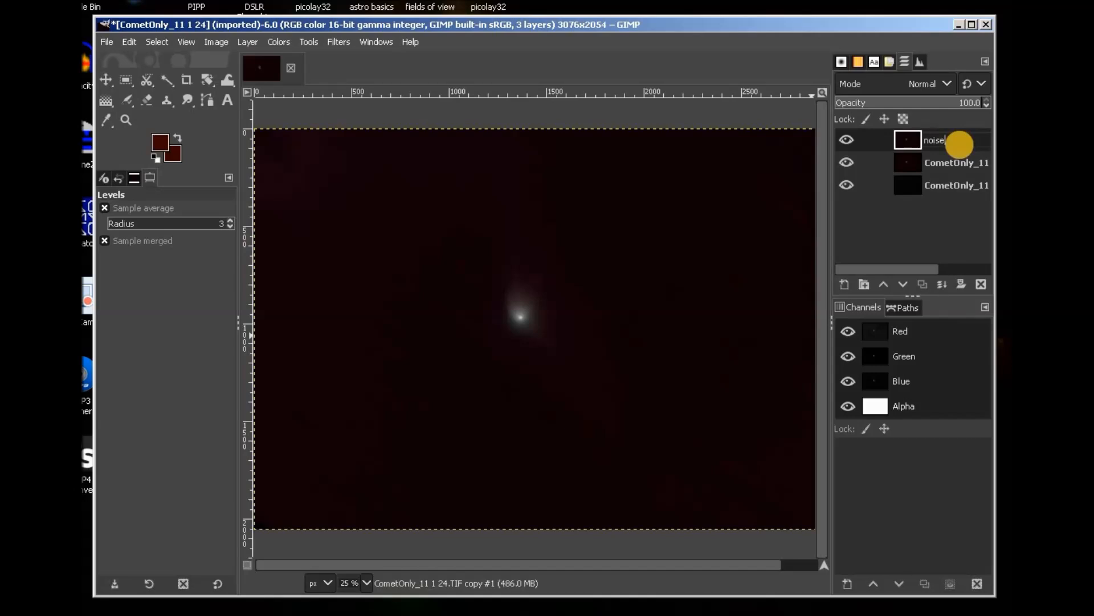
text(oise)
key(Return)
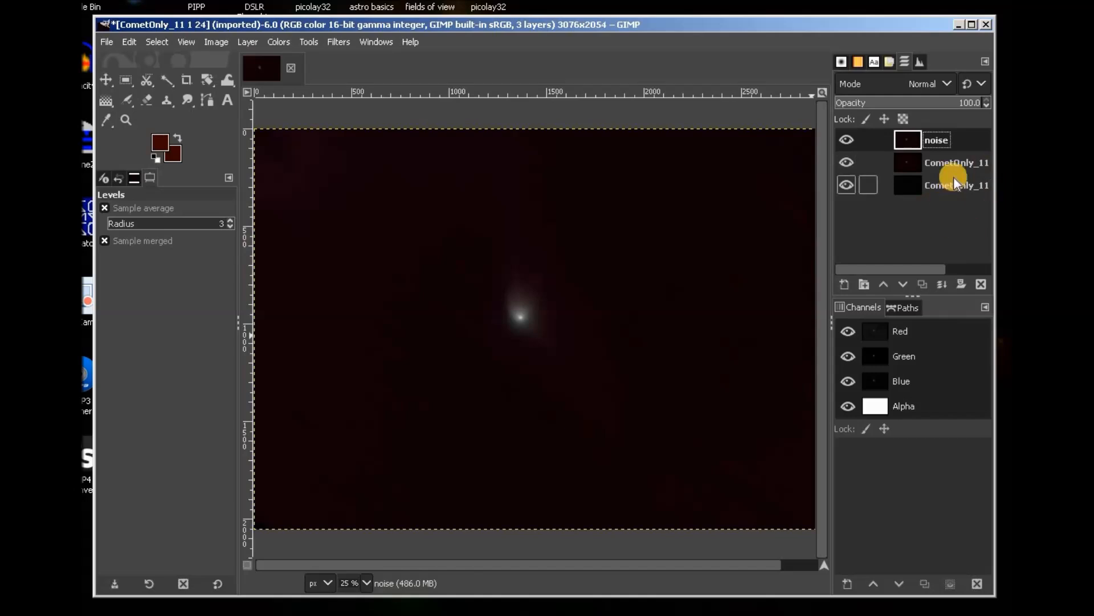
double_click(969, 194)
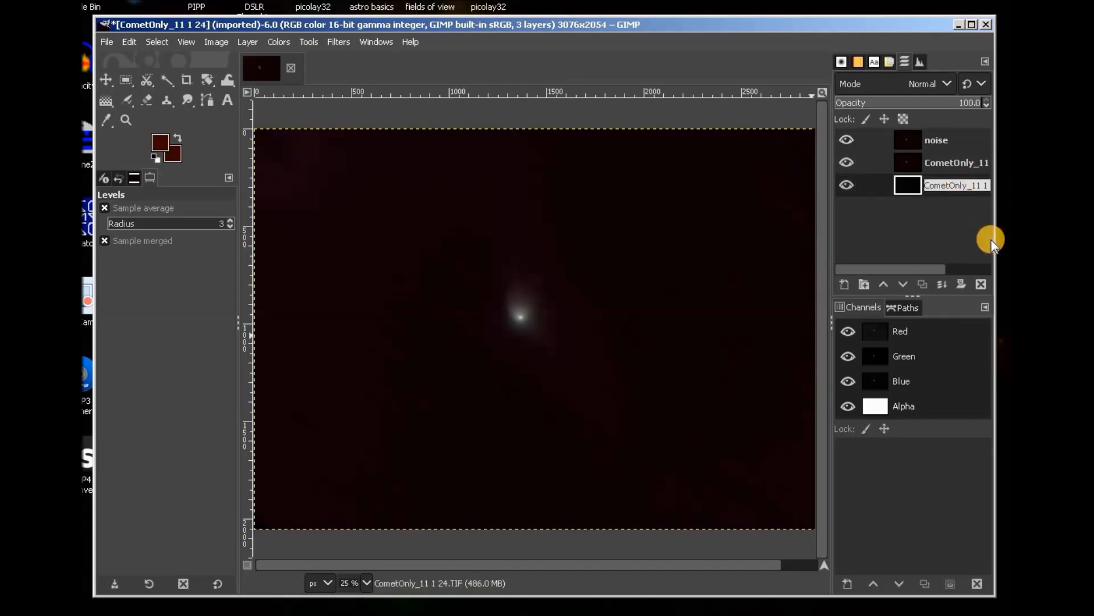
text(original)
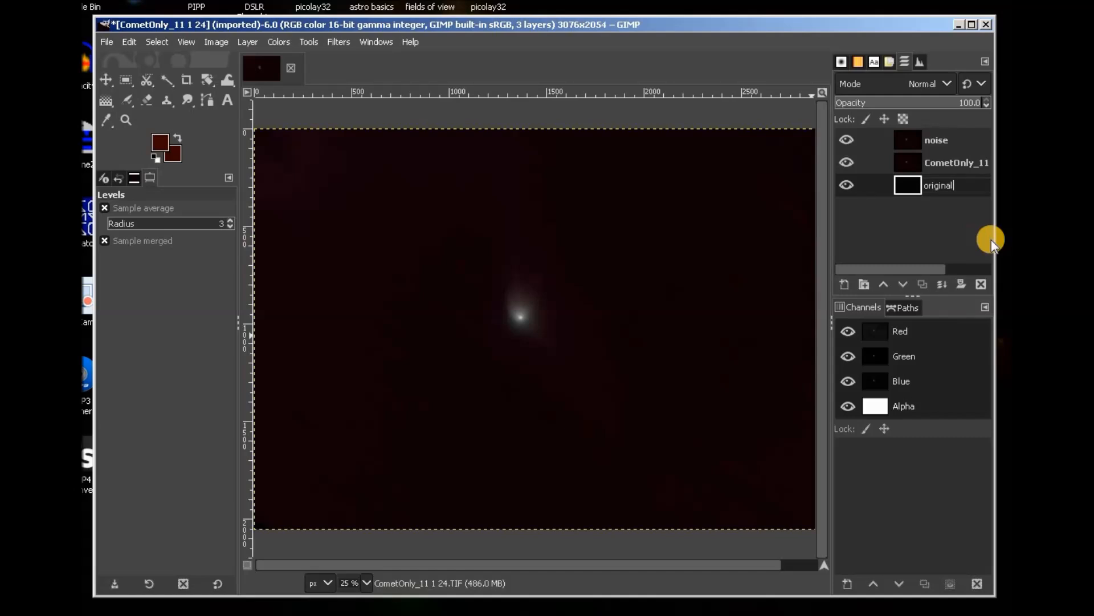
key(Return)
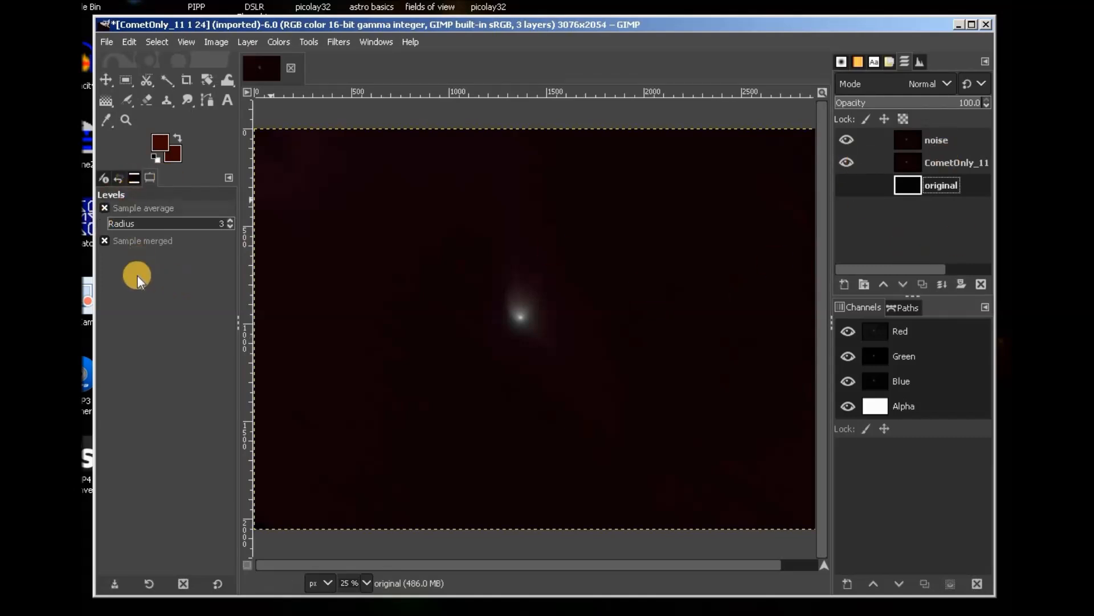
On the noise layer, set the foreground colour to a near-black sampled from the sky edge.
click(950, 140)
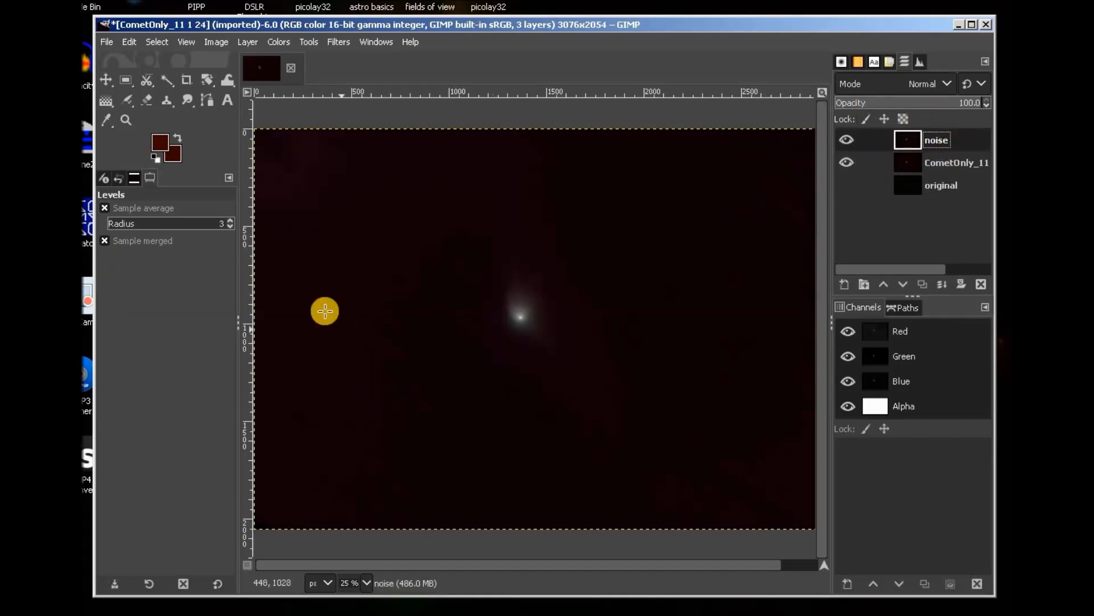
click(106, 122)
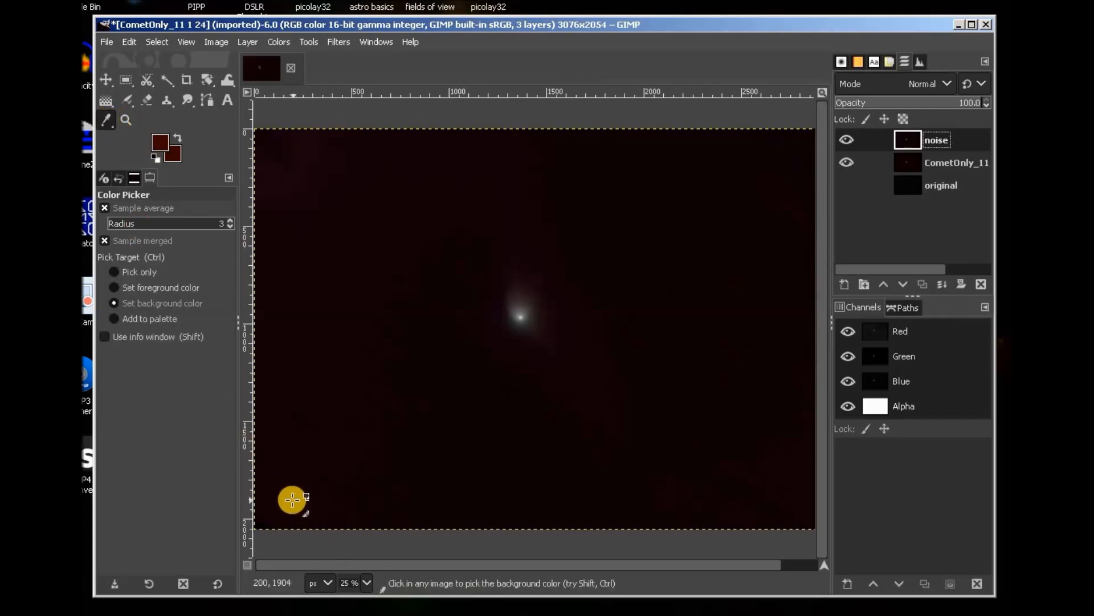
click(254, 421)
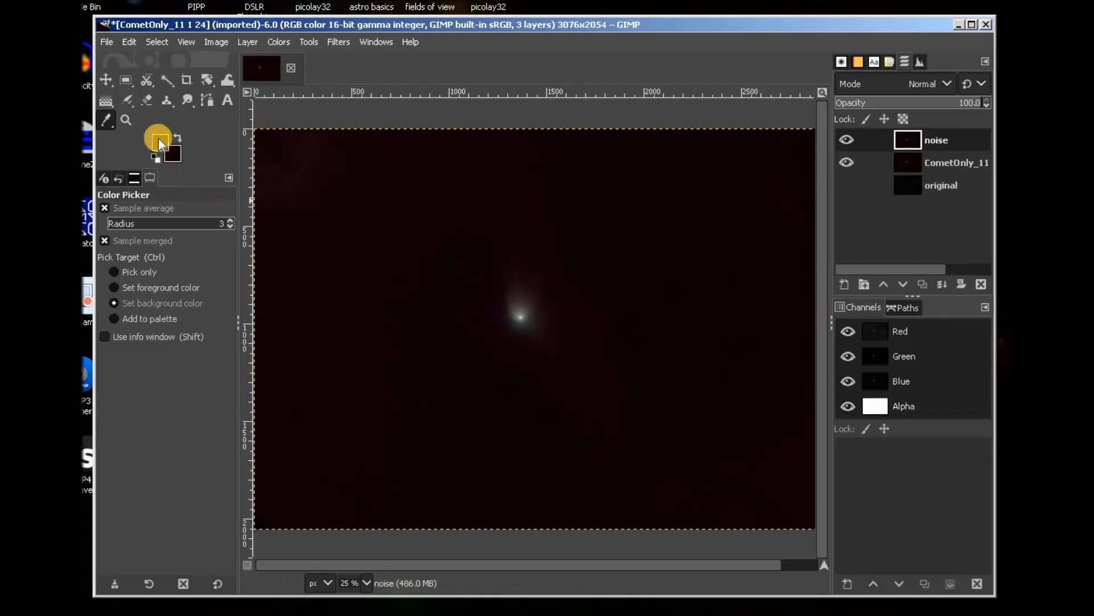
click(117, 288)
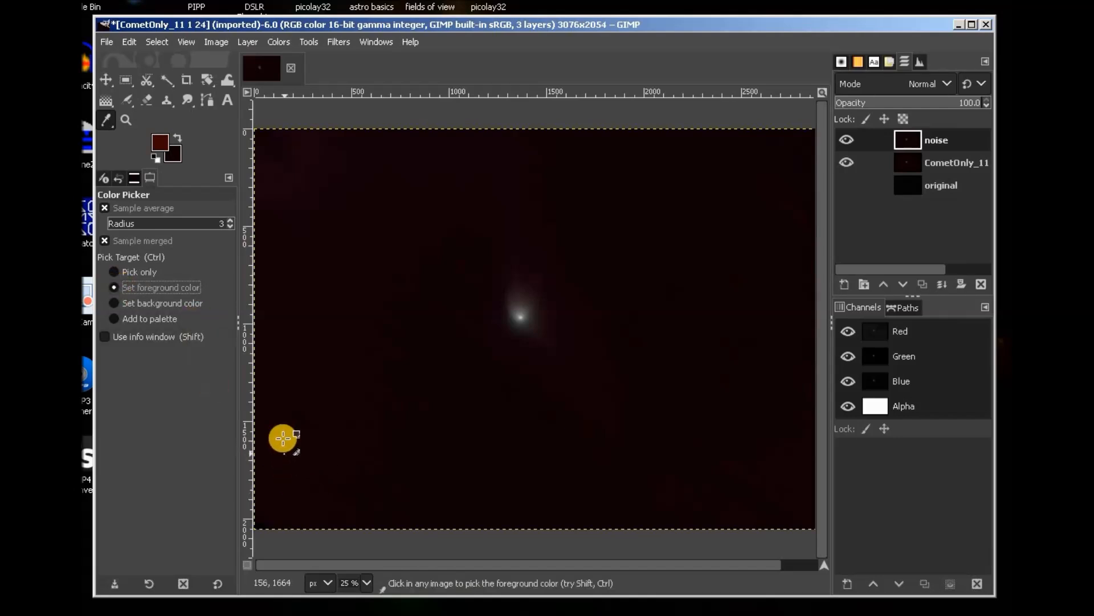
click(260, 422)
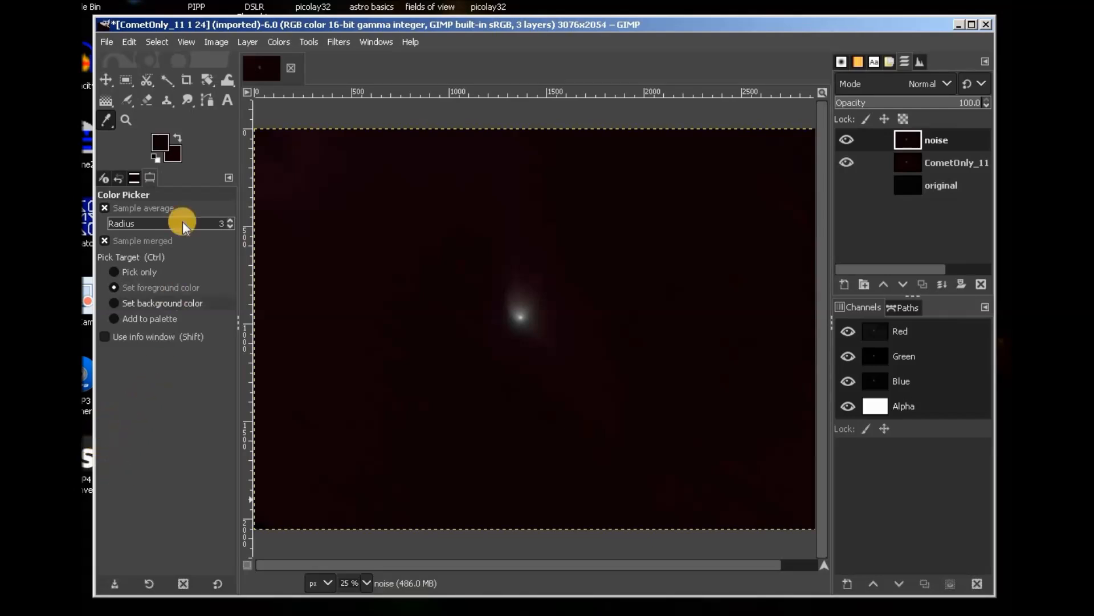
Switch to the Gradient tool, set to FG to BG (RGB) with Linear shape.
click(106, 102)
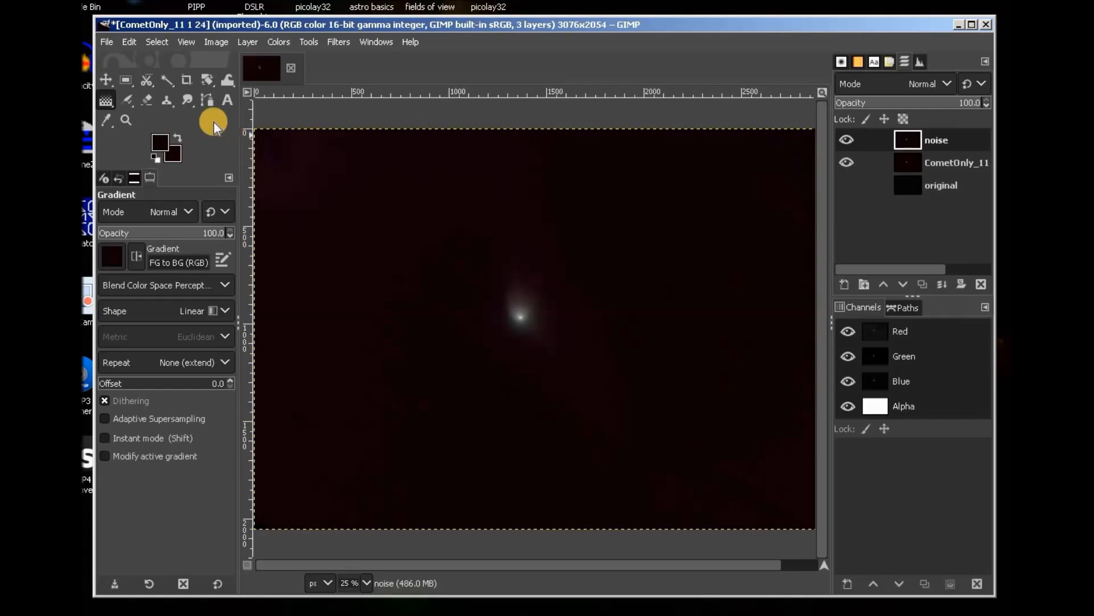
click(308, 43)
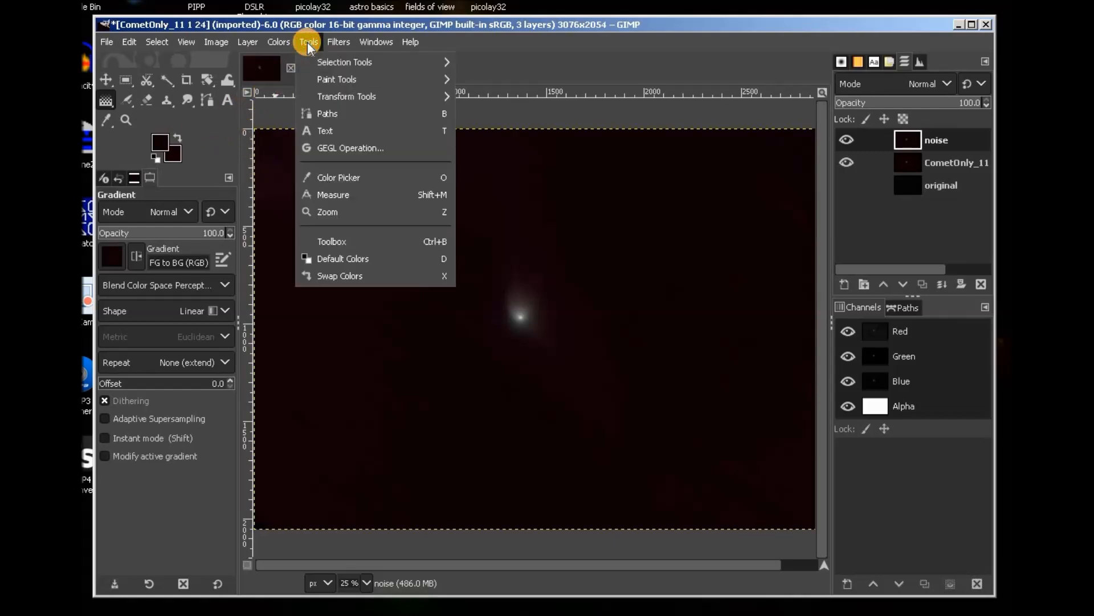
mouse_move(403, 80)
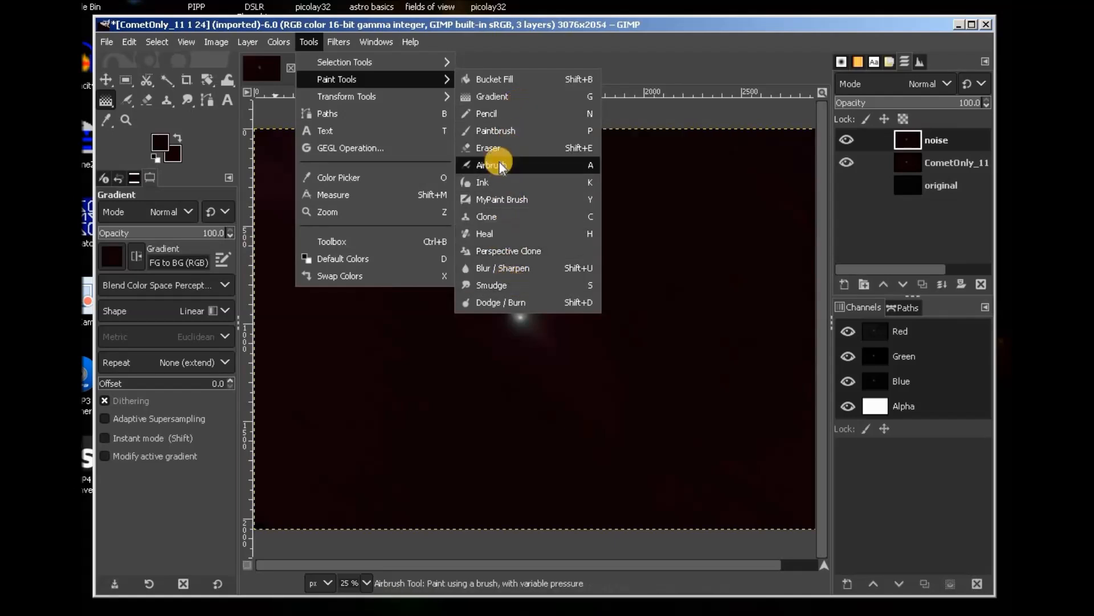
click(556, 45)
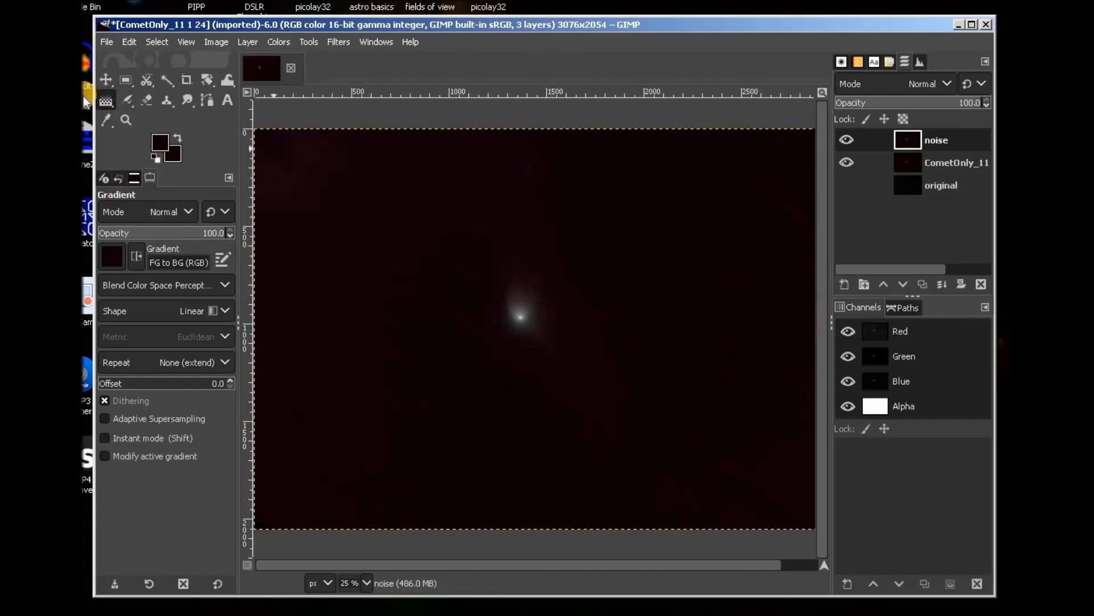
Fill the noise layer with a top-to-bottom gradient, trial Subtract mode, then revert to Normal.
drag(534, 120, 558, 545)
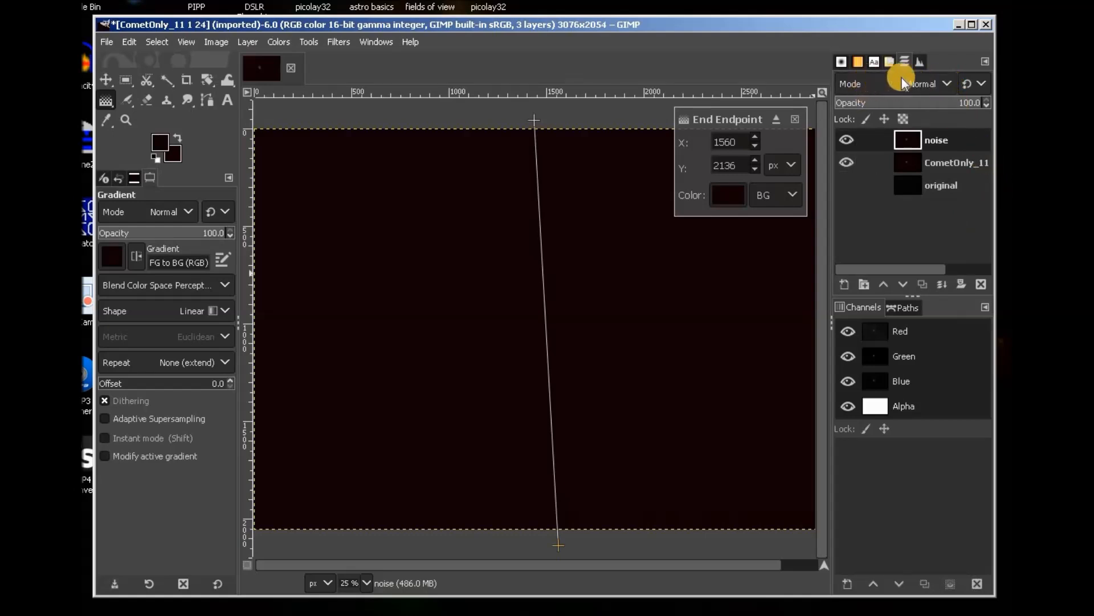
click(948, 83)
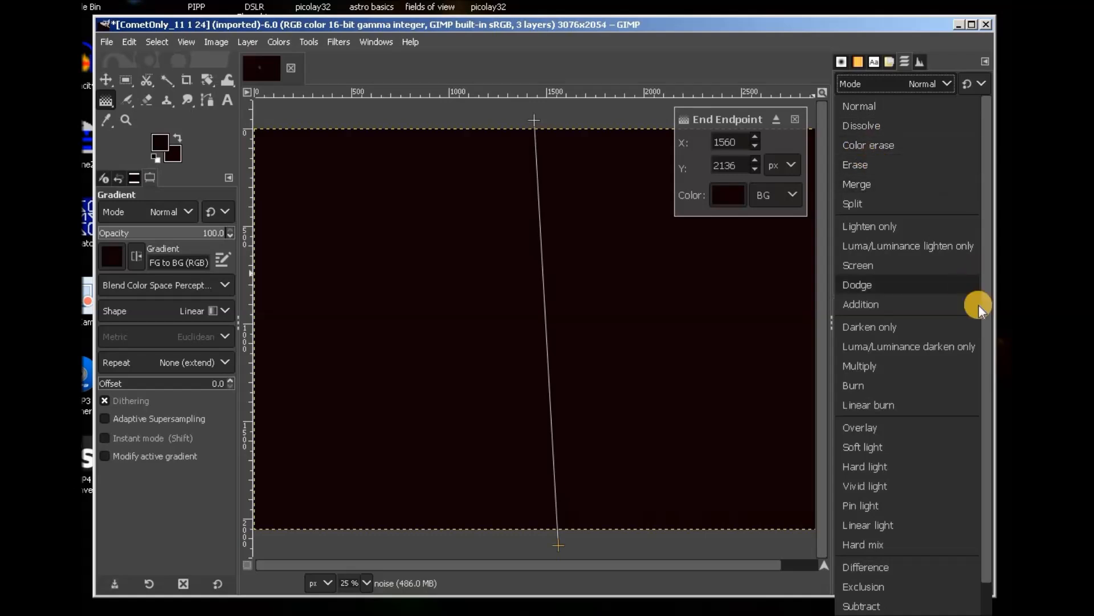
scroll(932, 348, down, 3)
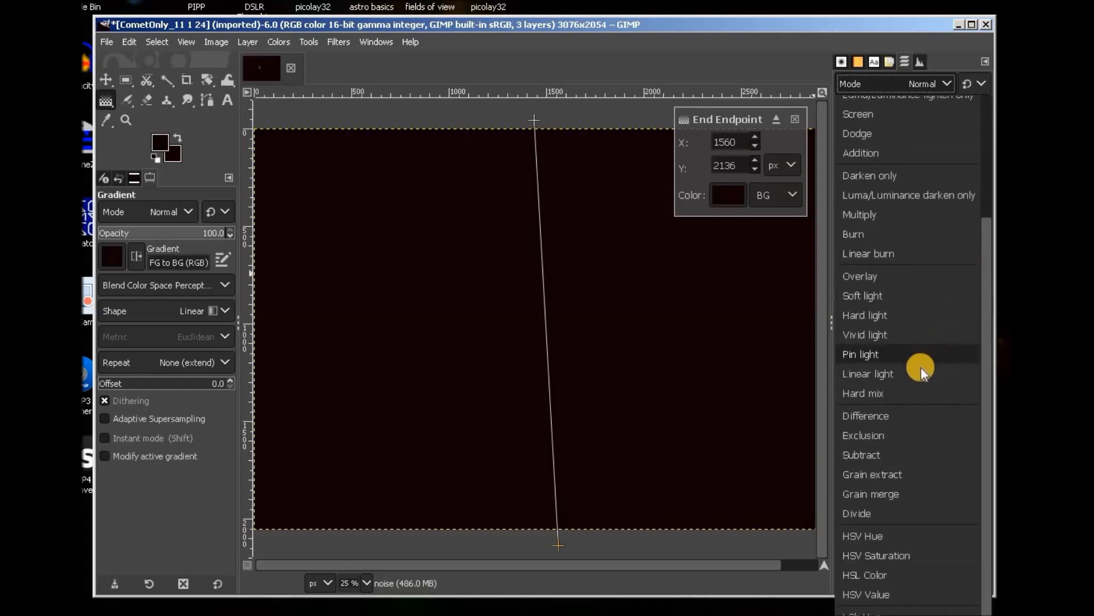
click(883, 454)
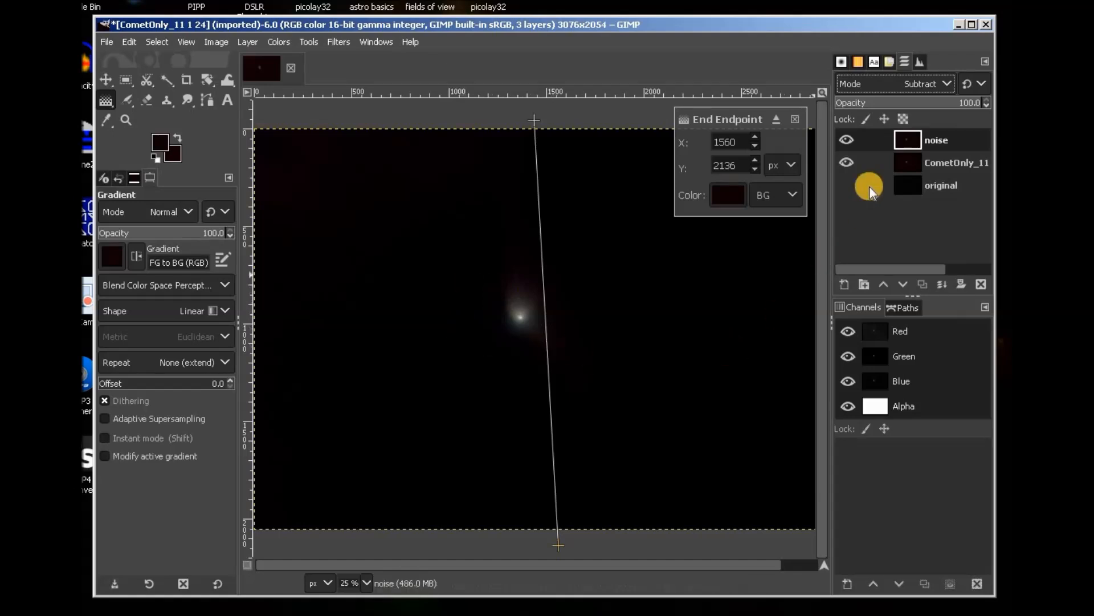
click(941, 84)
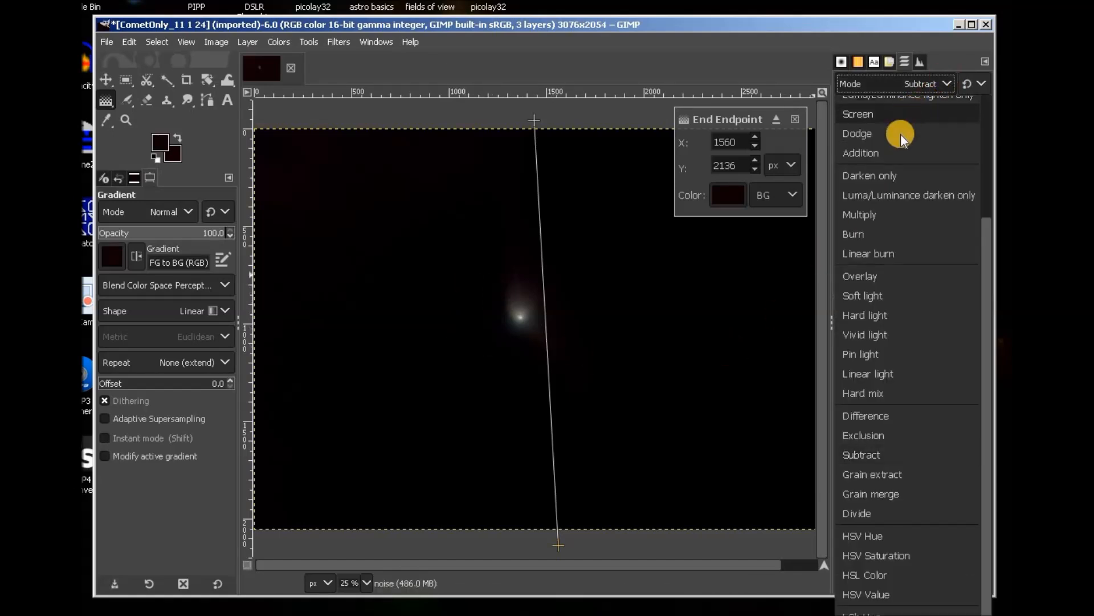
scroll(901, 136, up, 4)
click(877, 102)
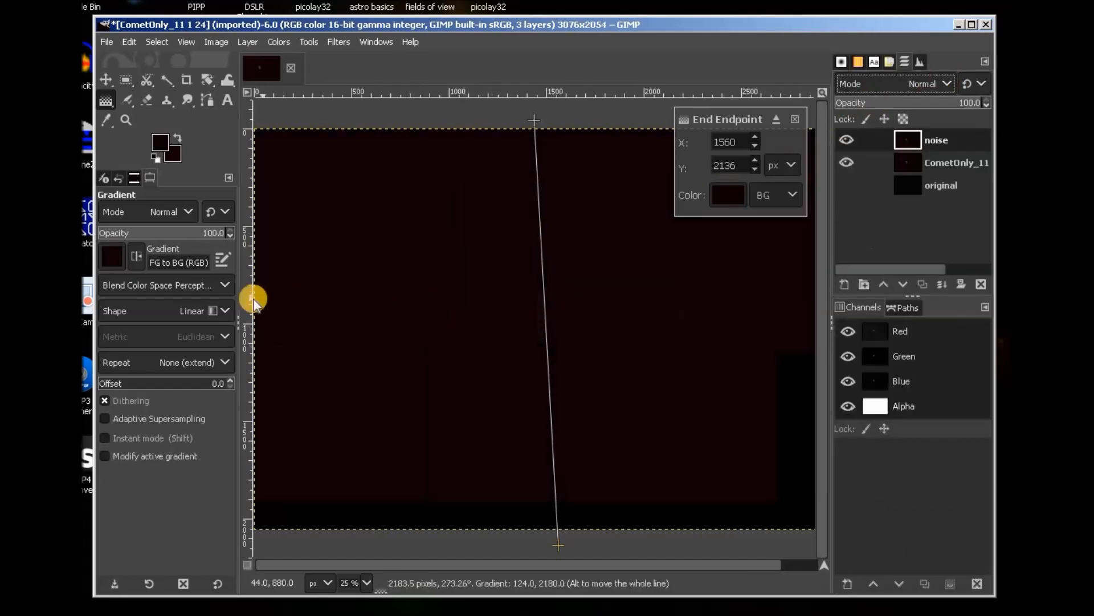
Darken the noise layer with Brightness-Contrast, brightness set to -0.198.
click(278, 41)
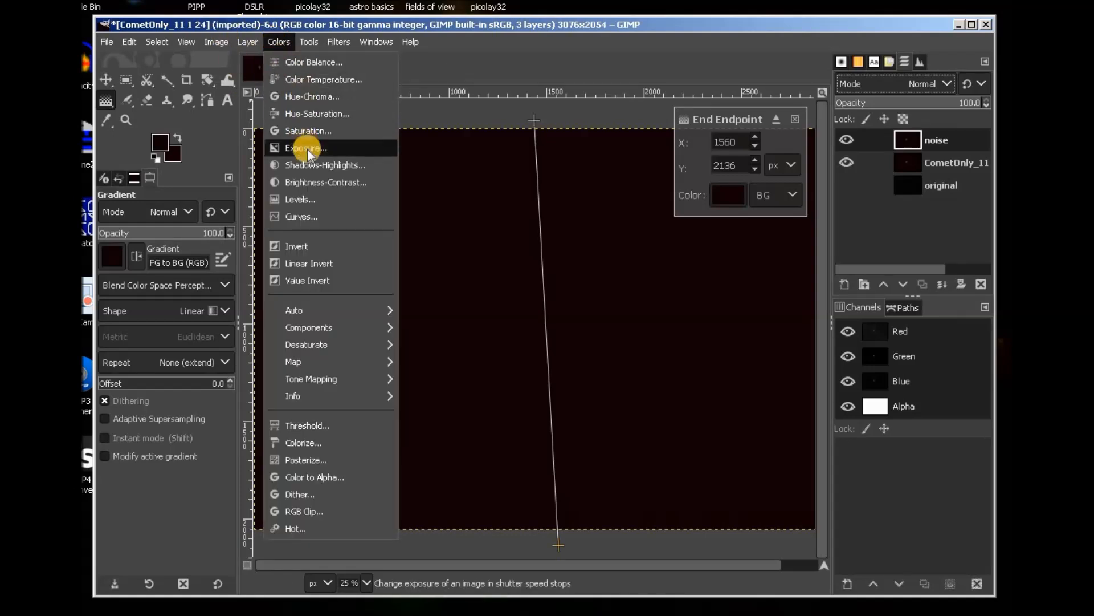
click(310, 183)
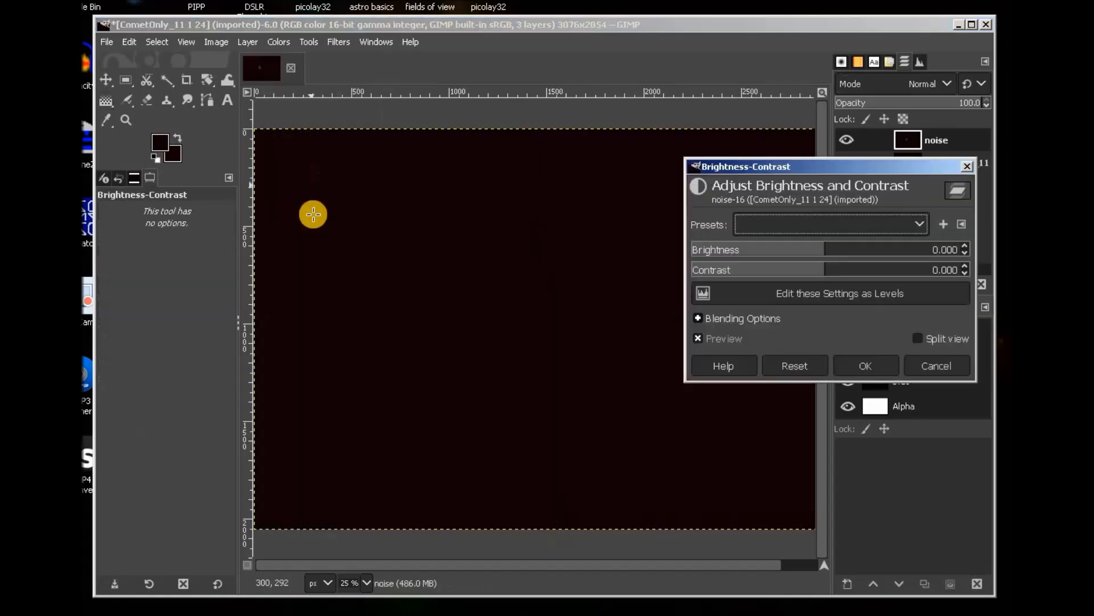
drag(828, 244, 781, 242)
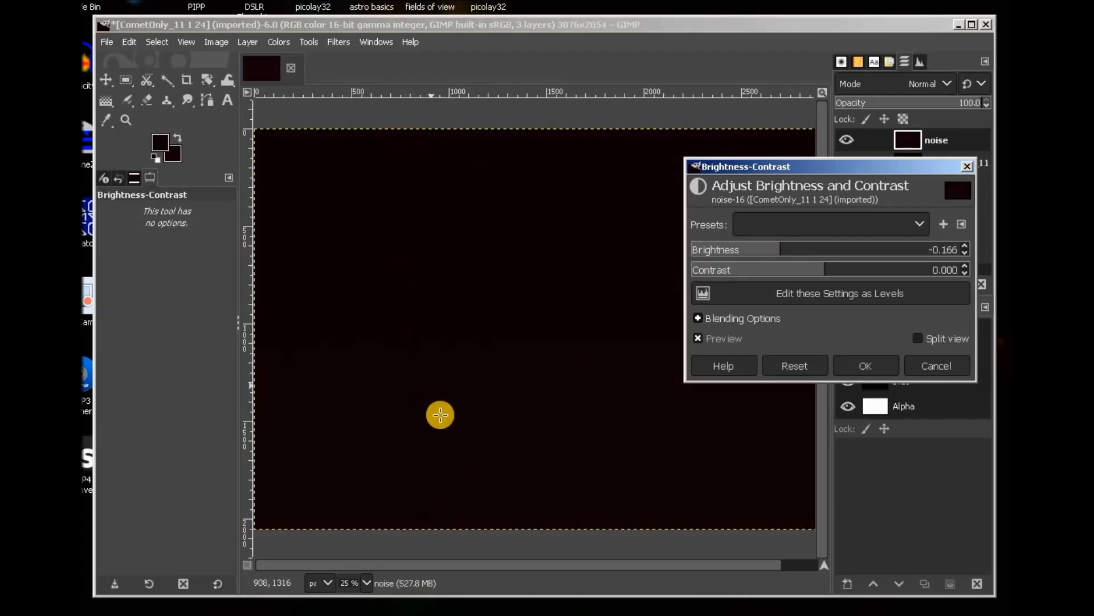
drag(778, 249, 728, 247)
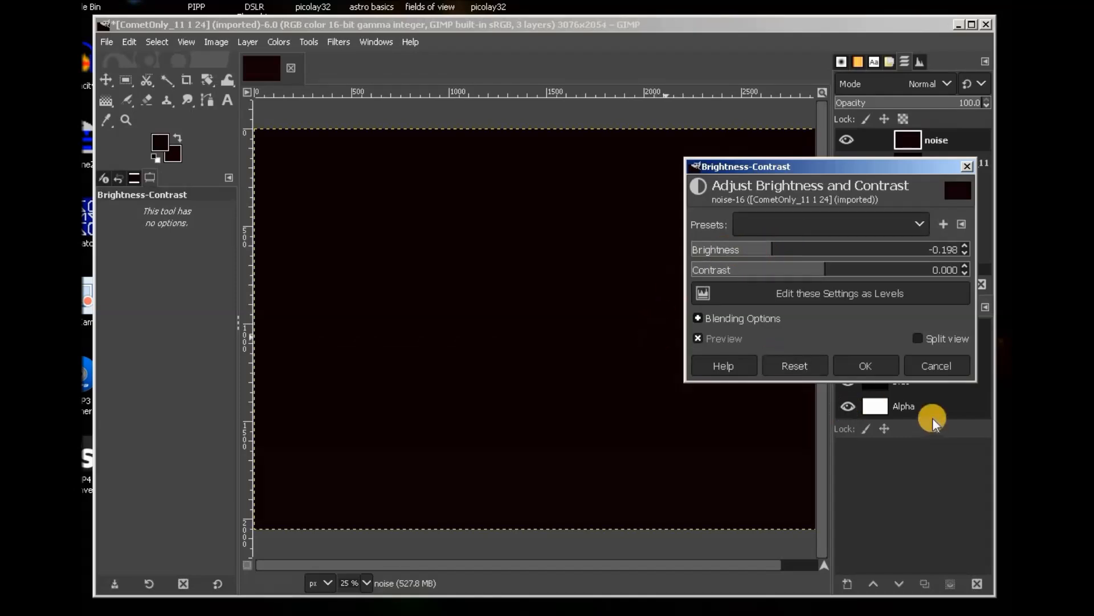
click(885, 367)
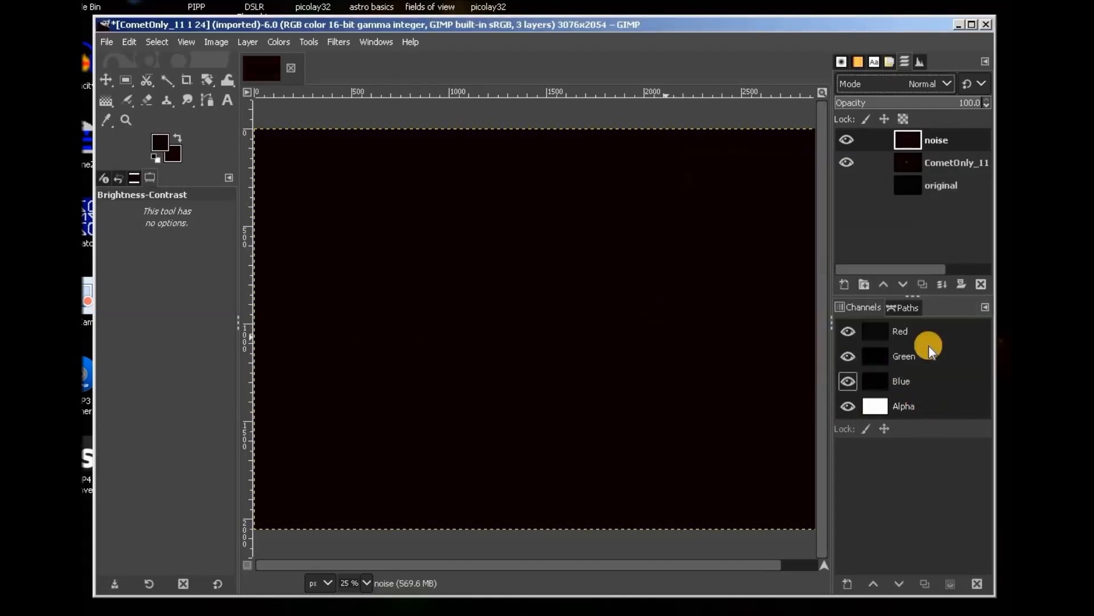
Set the noise layer to Subtract mode and merge it down into the comet layer.
click(943, 82)
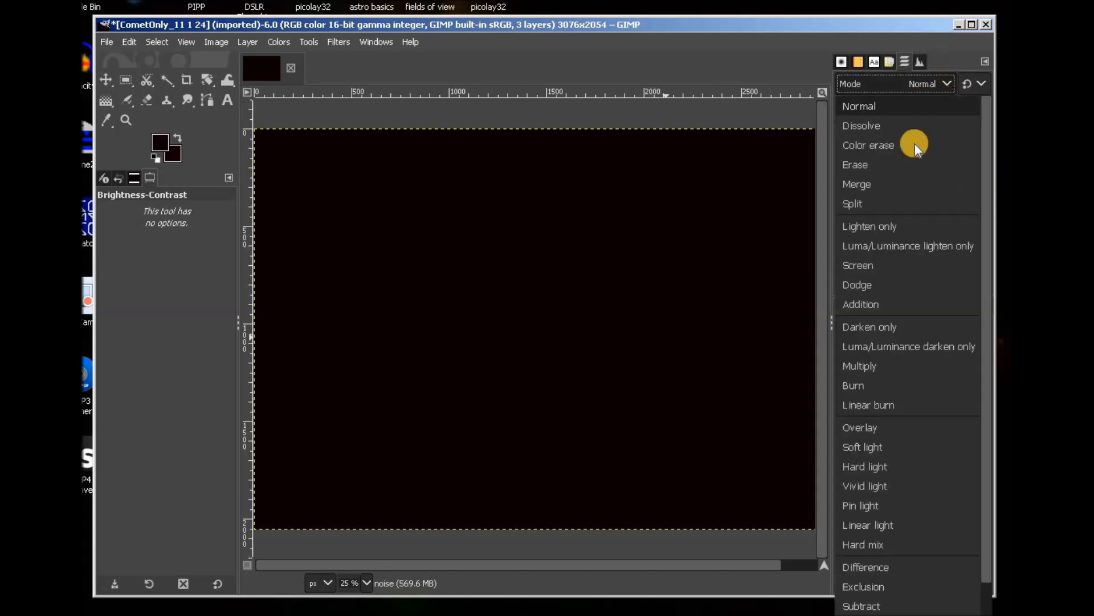
scroll(899, 490, down, 3)
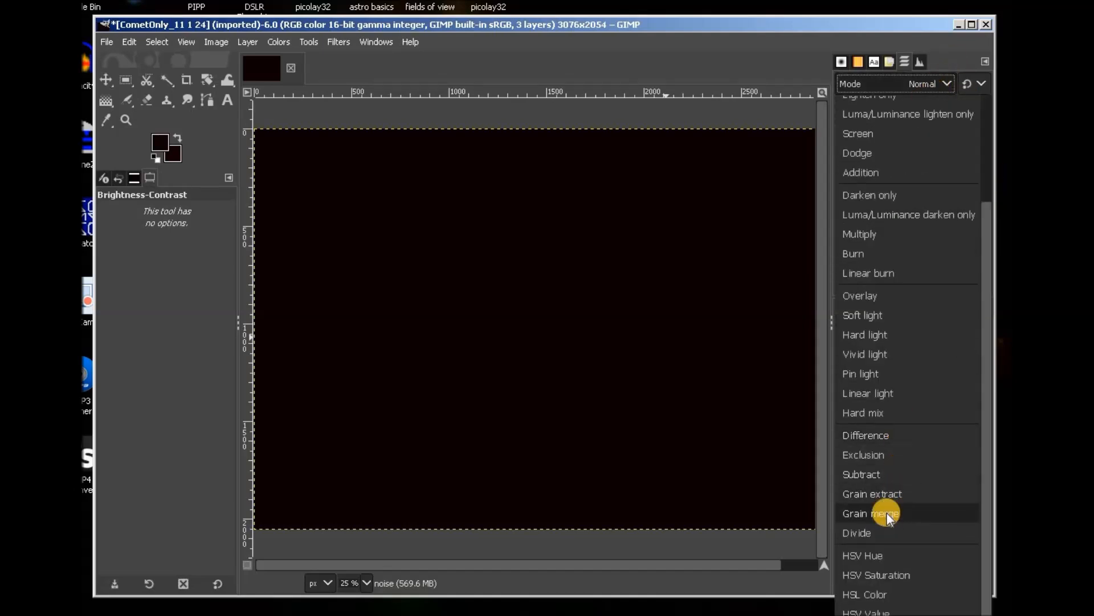
click(879, 475)
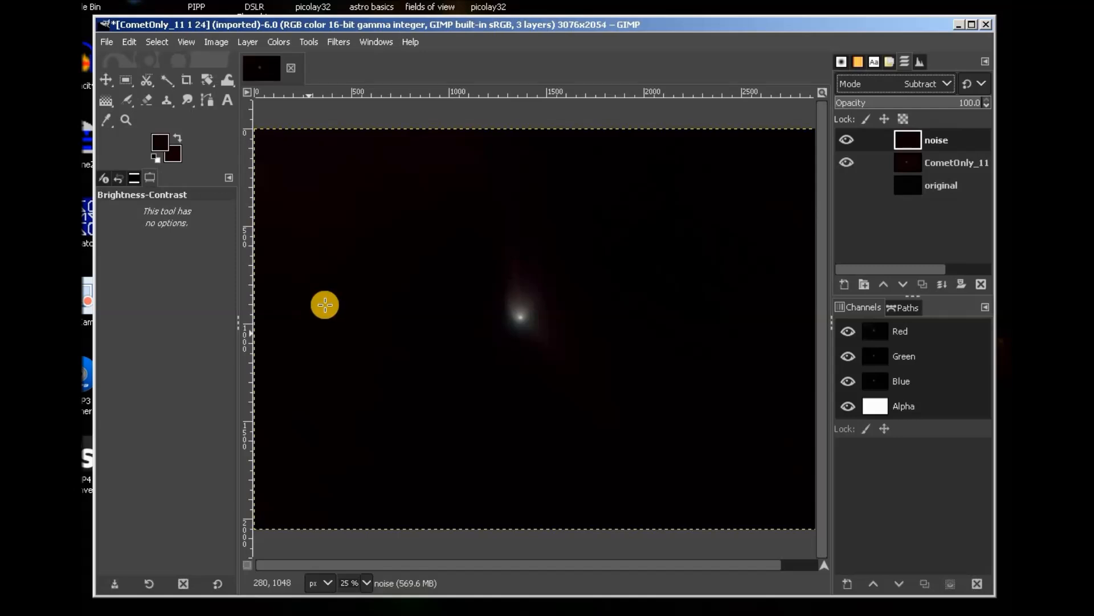
right_click(958, 140)
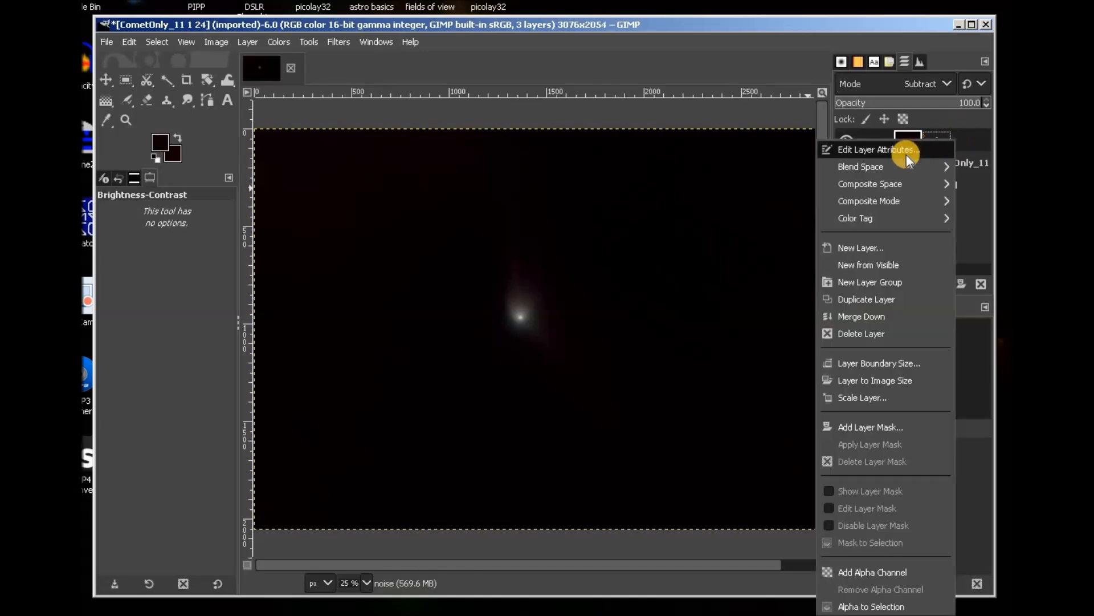
click(911, 317)
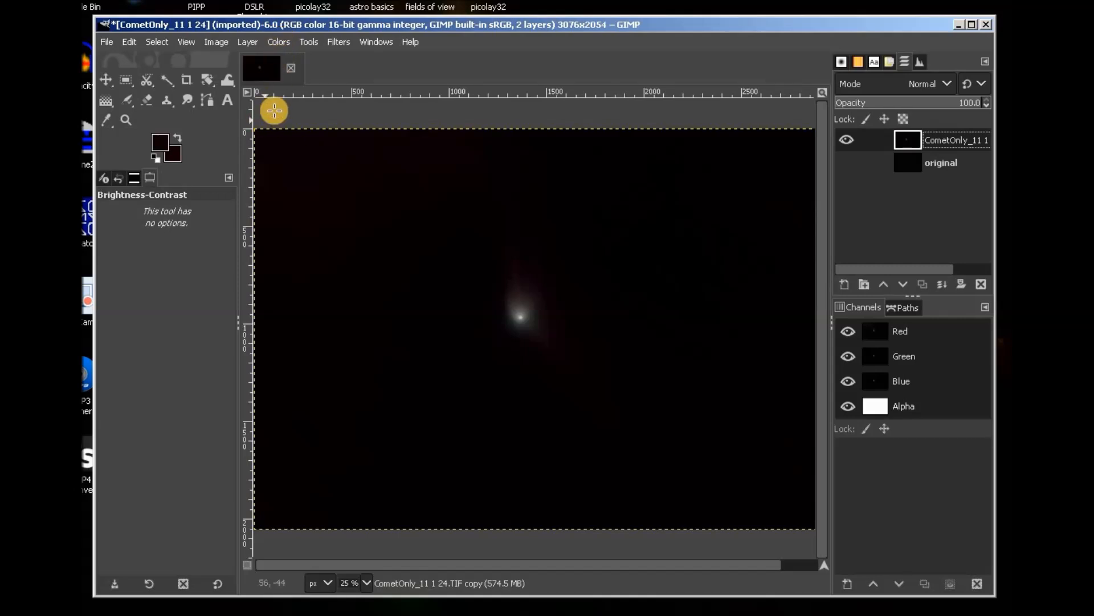
Duplicate the comet layer and name the two layers 'dtretch 1' and 'curve1'.
click(243, 40)
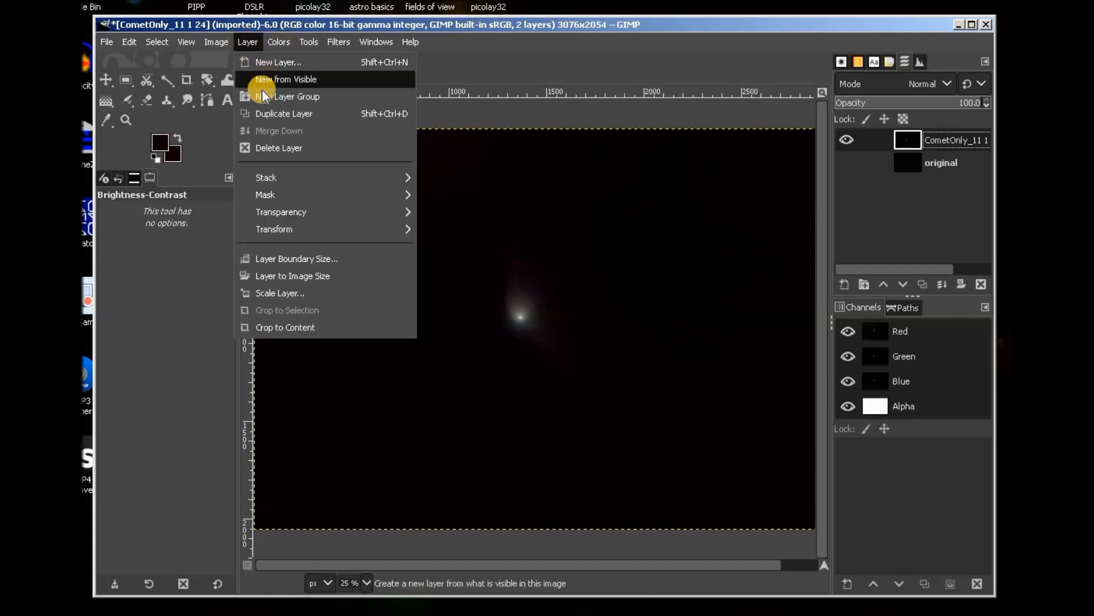
click(261, 113)
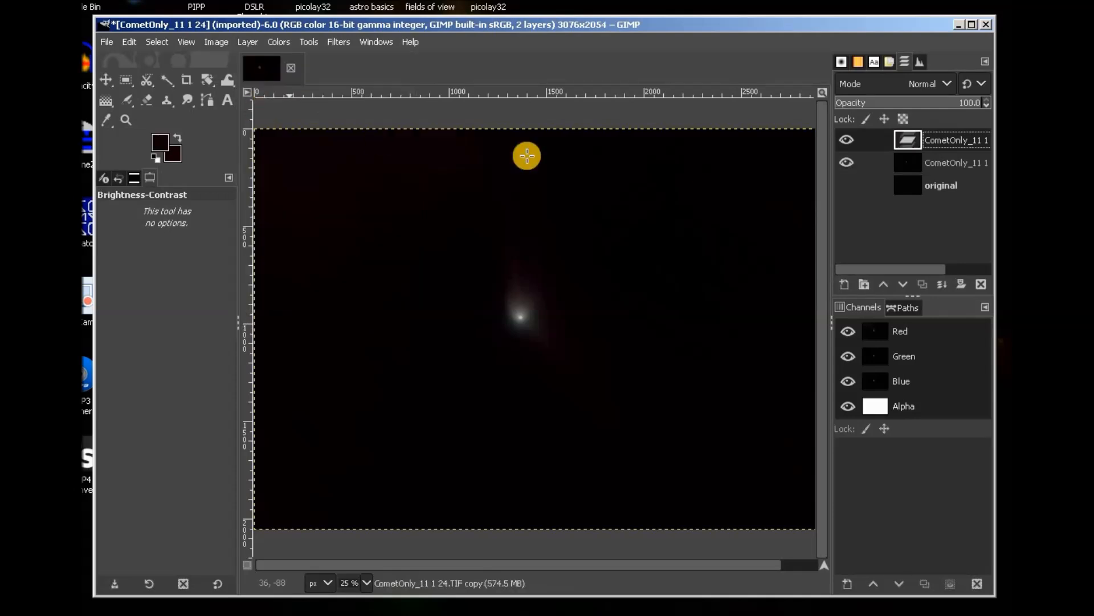
double_click(955, 163)
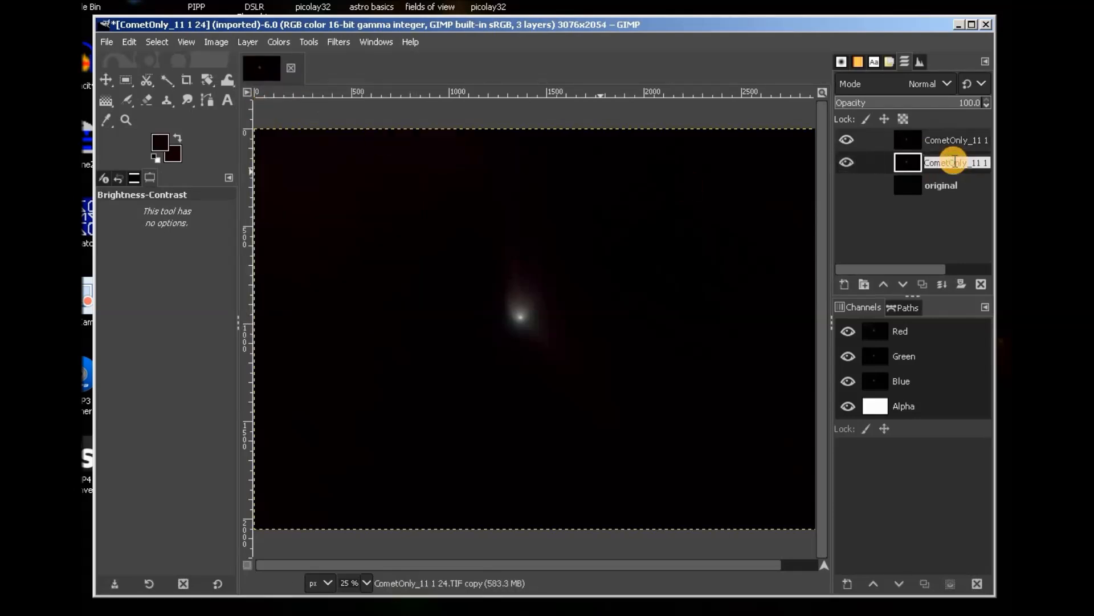
text(dtretch)
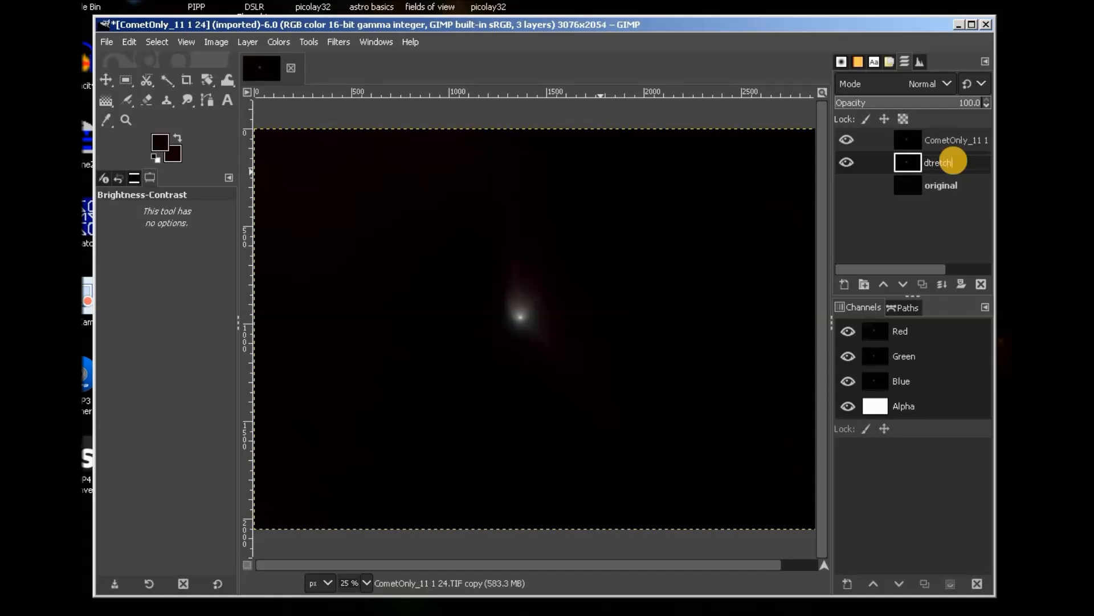
key(Return)
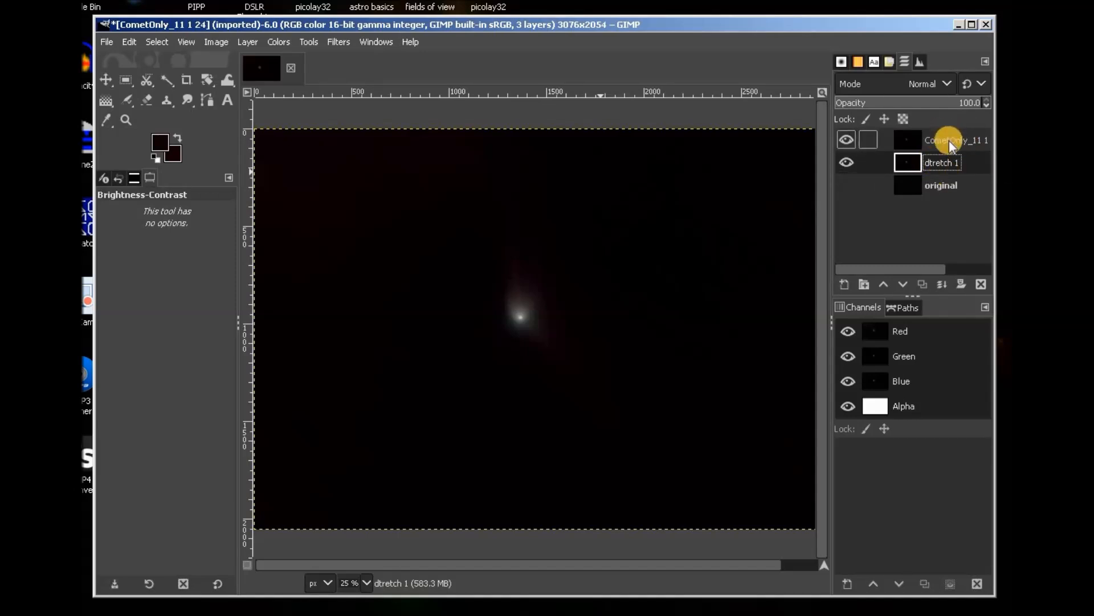
click(949, 141)
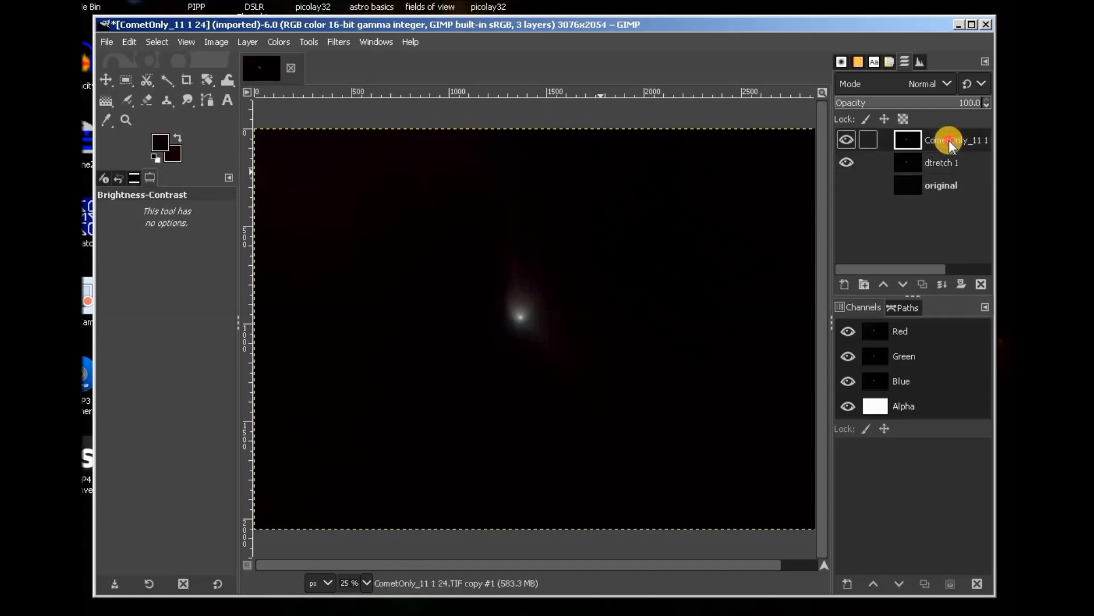
text(c)
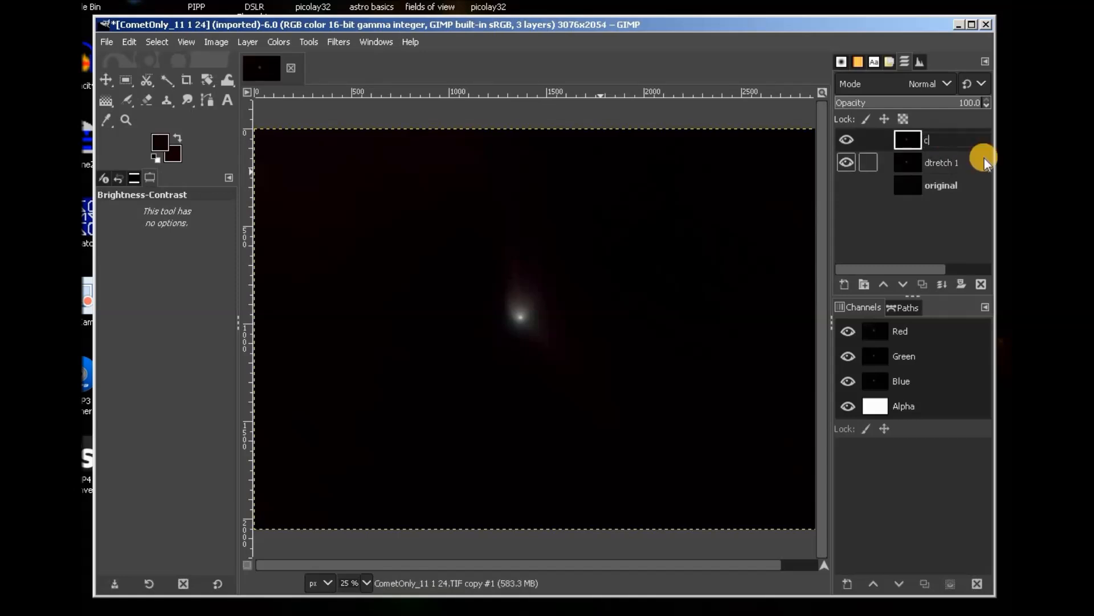
text(urve1)
key(Return)
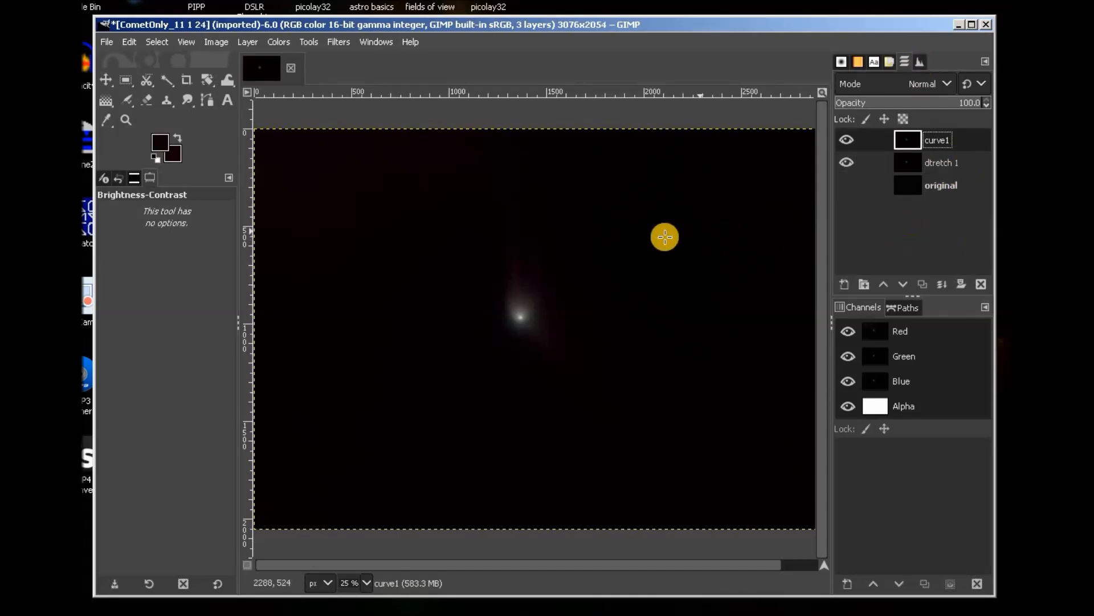
Open Curves on the curve1 layer on the Value channel and move the dialog aside.
click(275, 41)
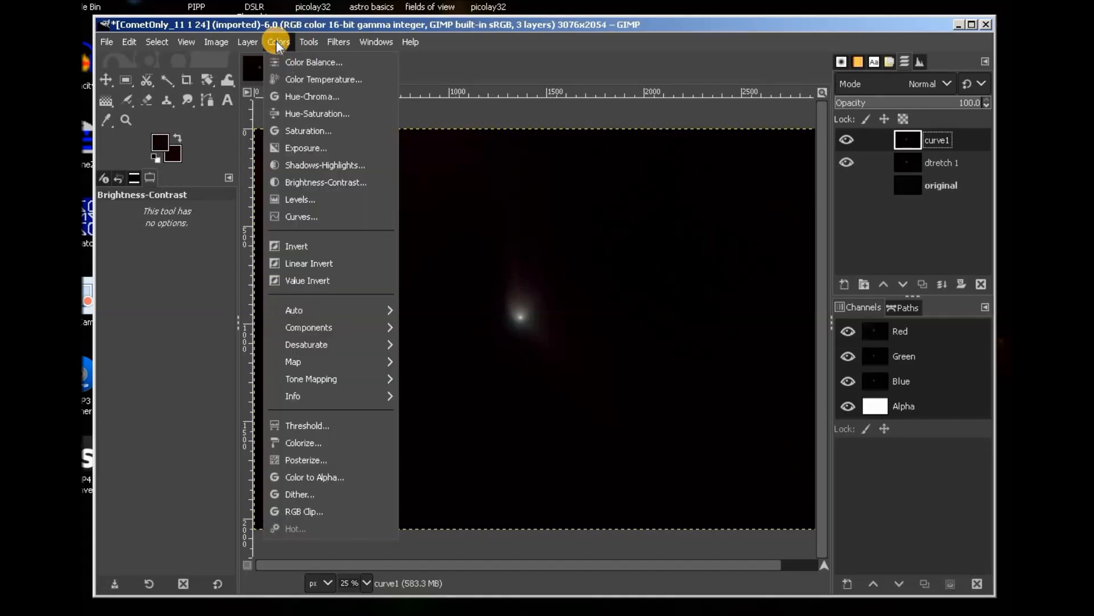
click(304, 216)
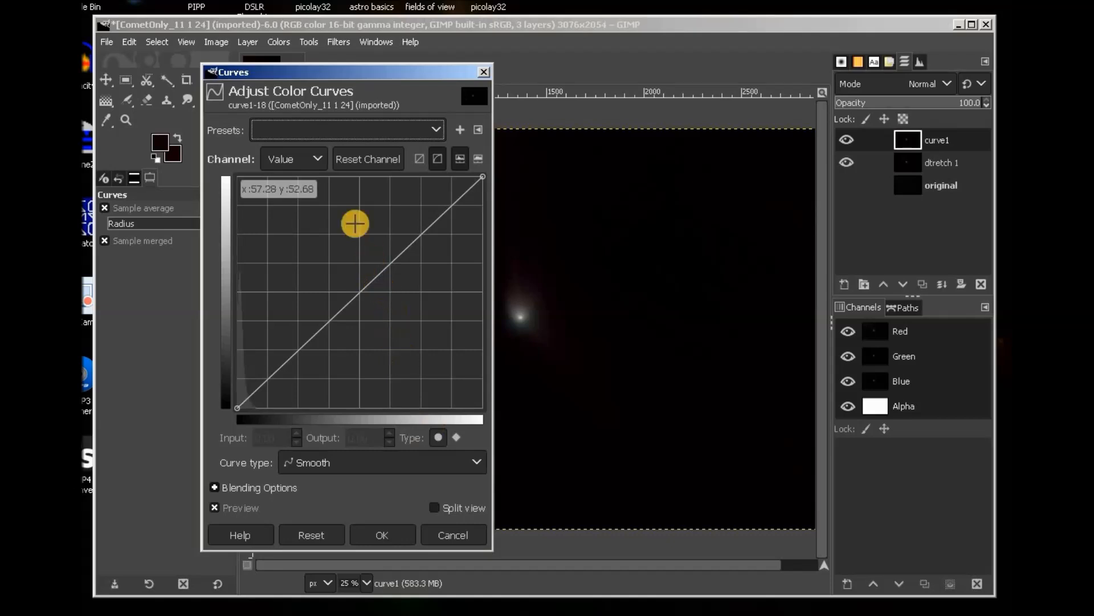
click(314, 159)
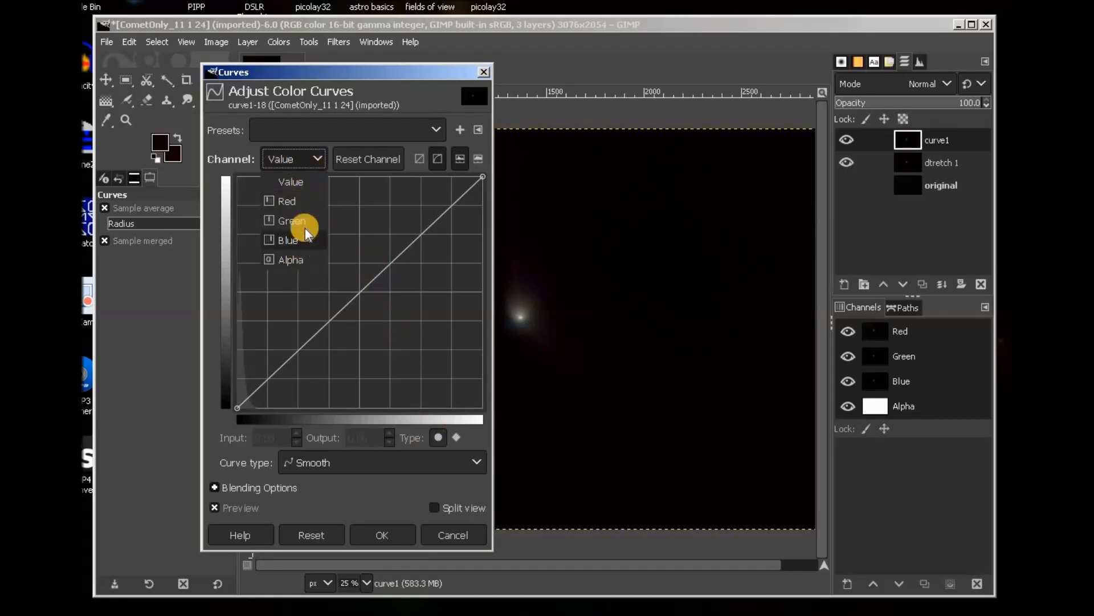
click(314, 157)
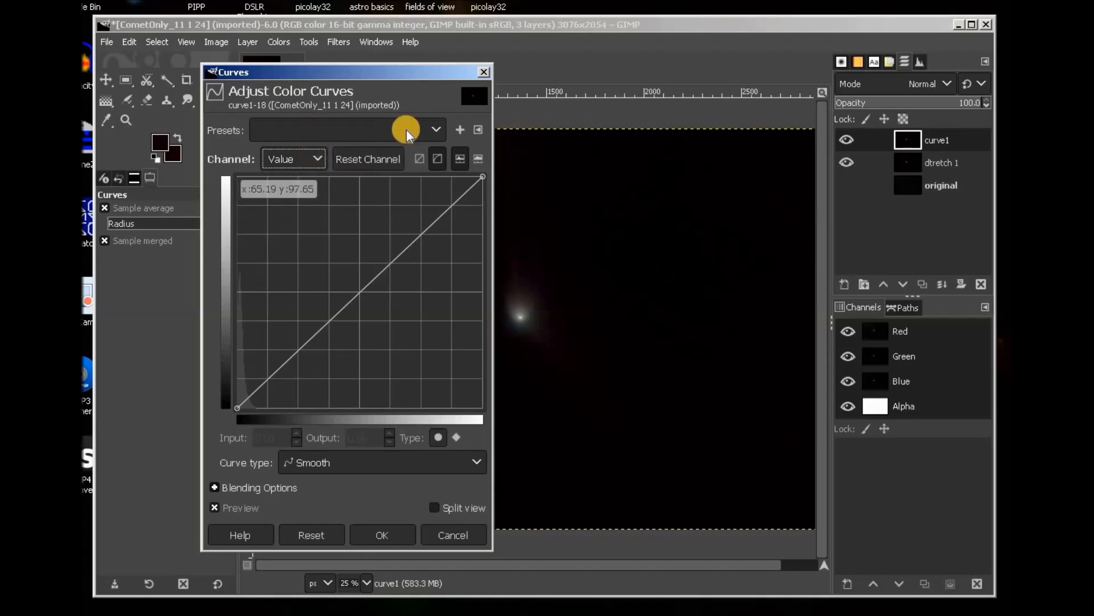
drag(383, 67, 334, 50)
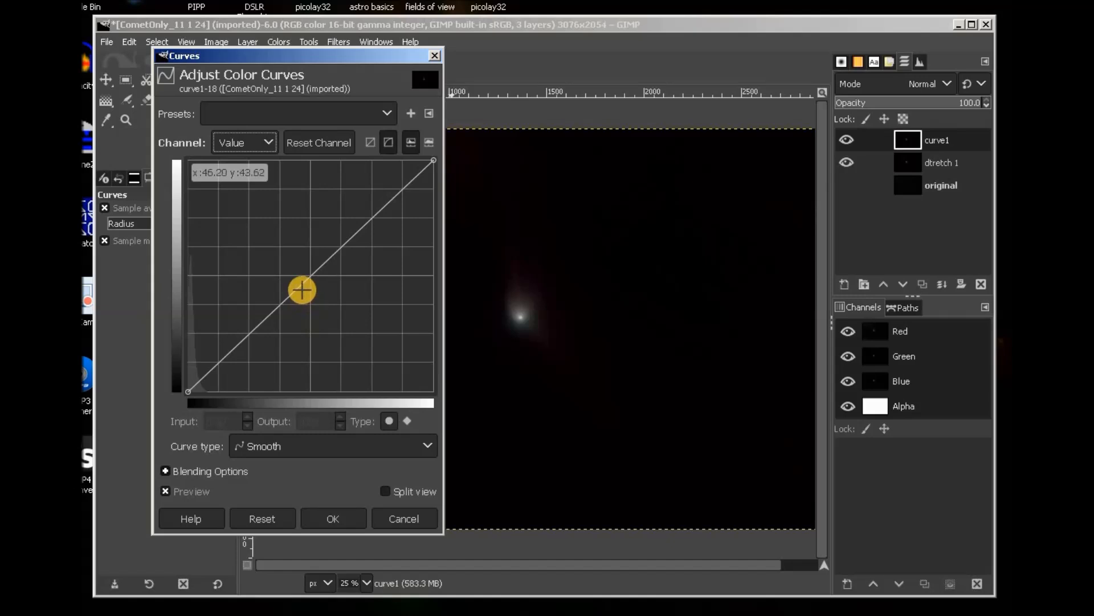
Brighten curve1 with an upward-bowed curve and a slightly nudged black point.
drag(297, 285, 276, 253)
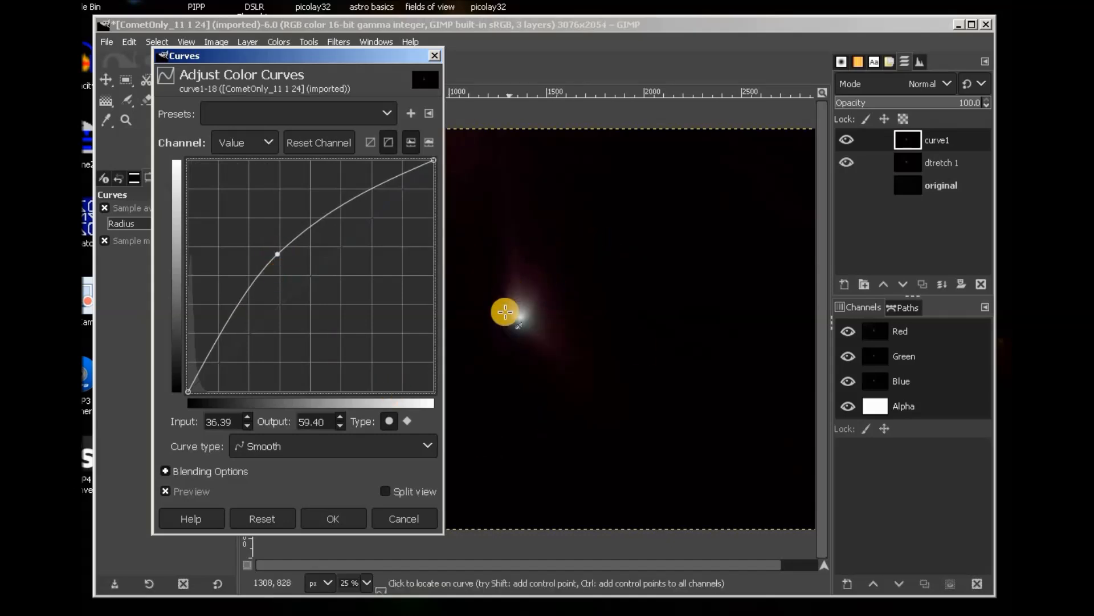
drag(333, 55, 917, 78)
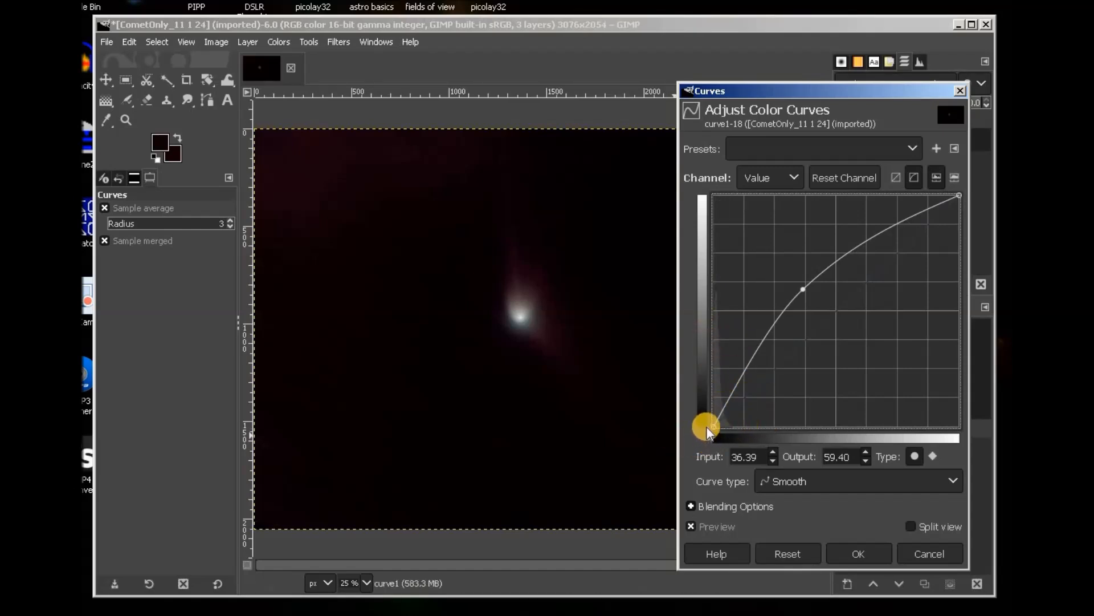
drag(712, 429, 591, 420)
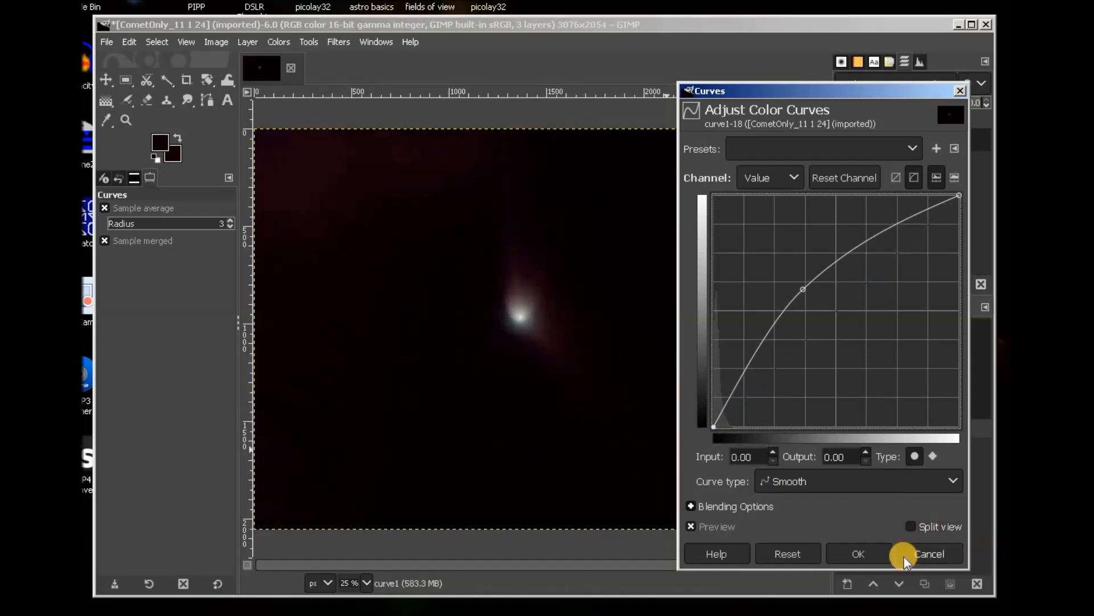
drag(713, 428, 716, 429)
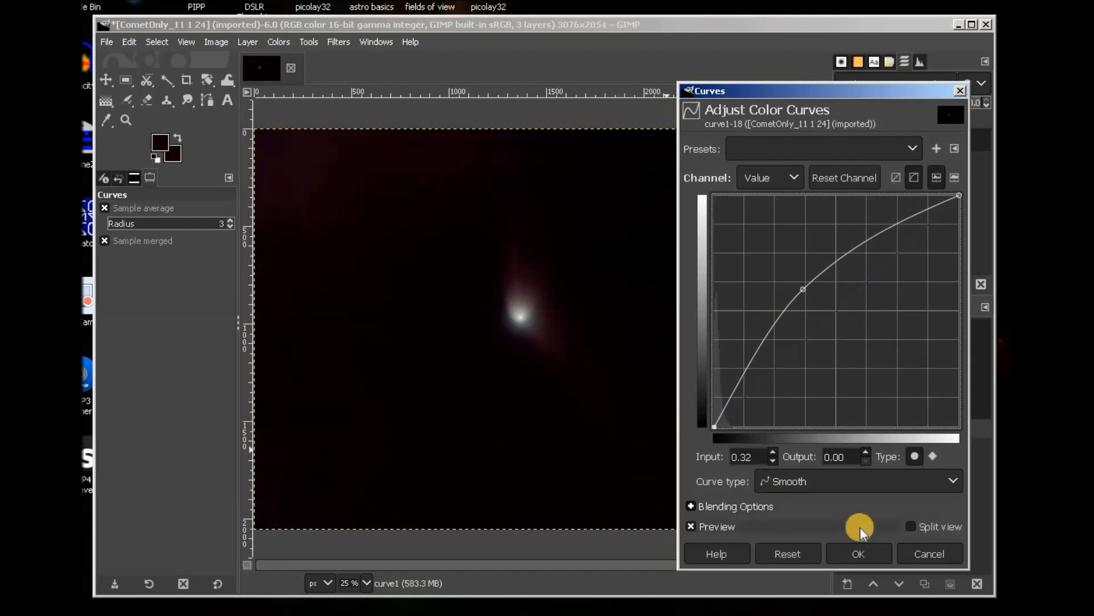
click(884, 560)
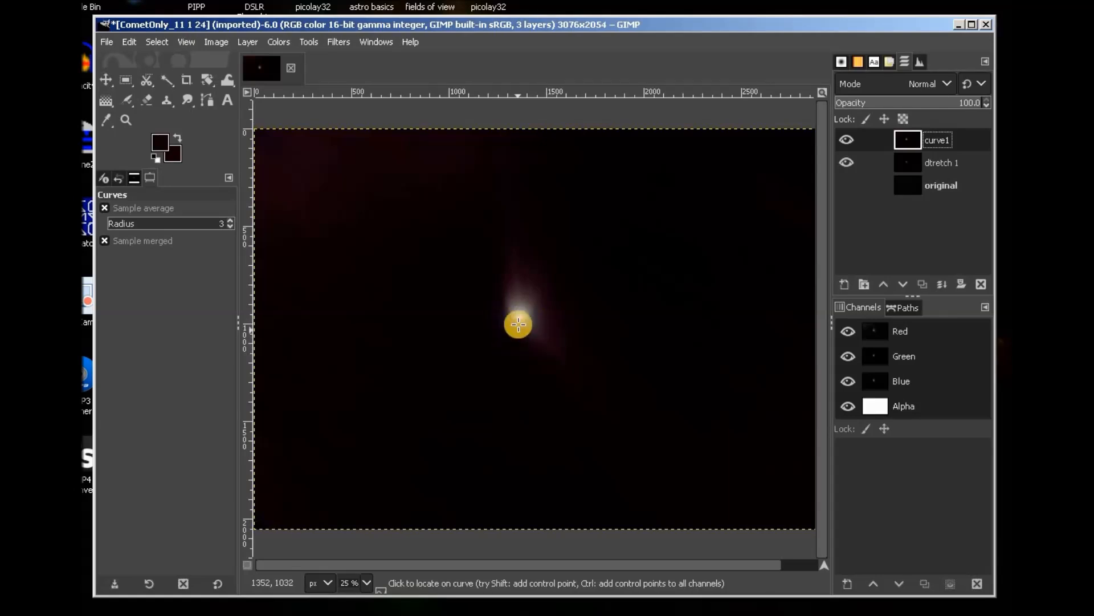
click(282, 43)
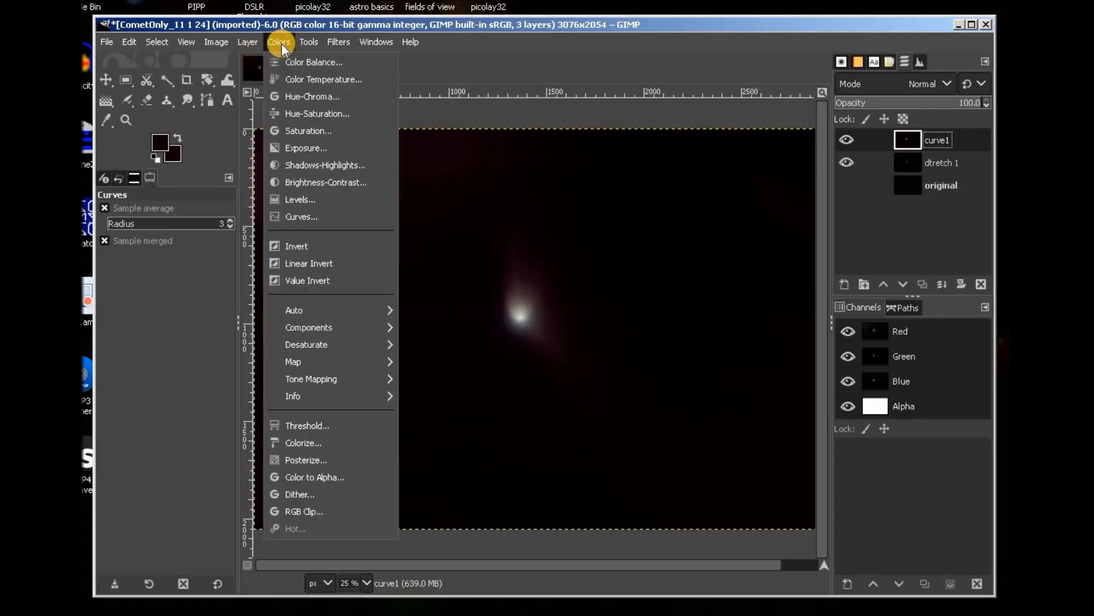
click(311, 132)
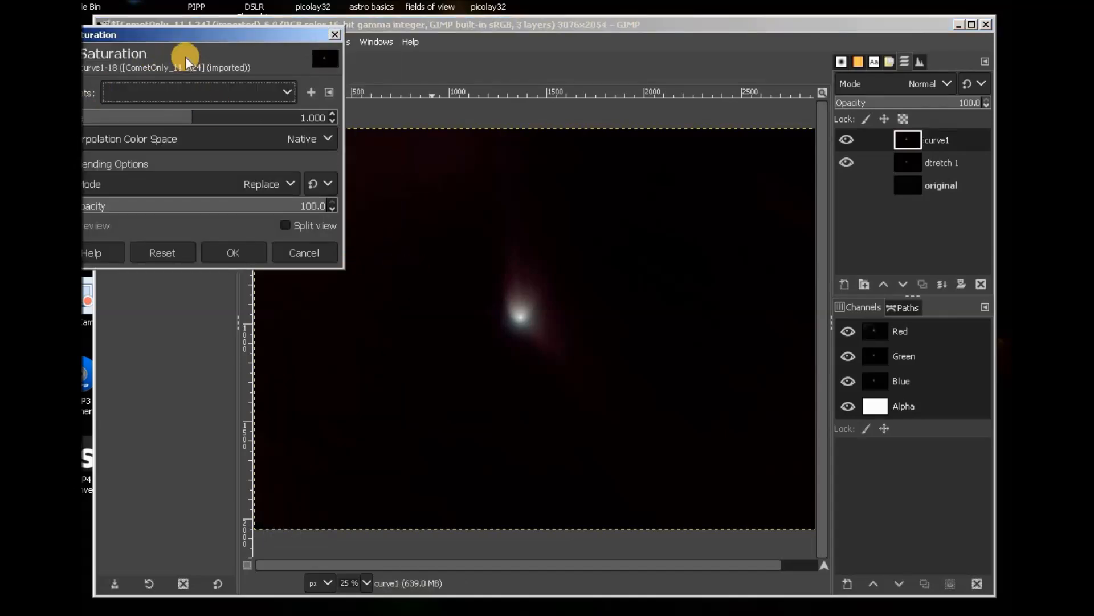
drag(200, 30, 293, 181)
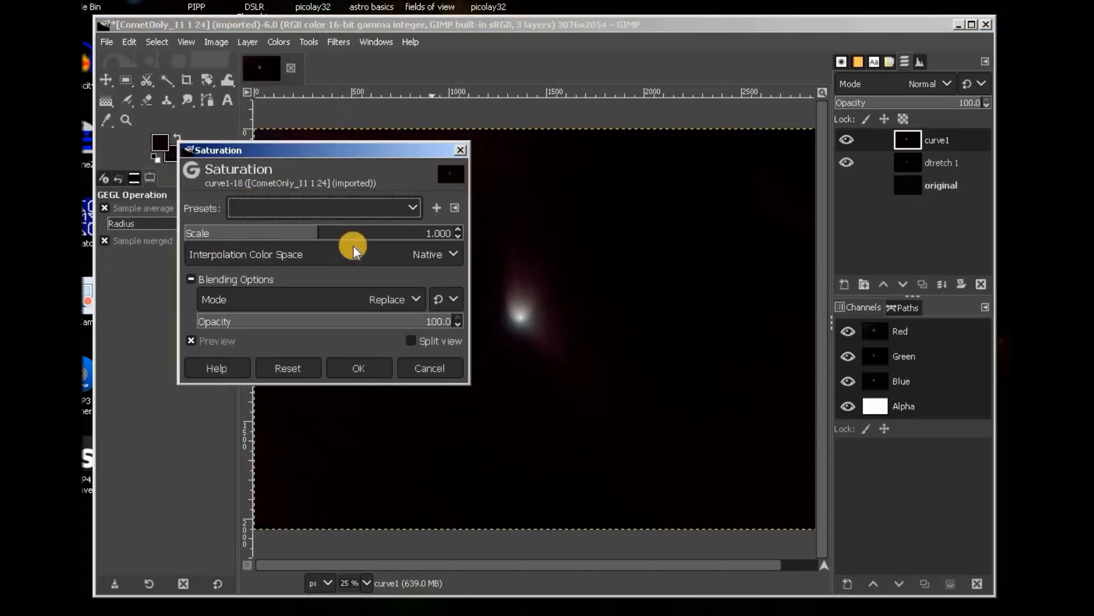
click(328, 231)
drag(327, 232, 428, 234)
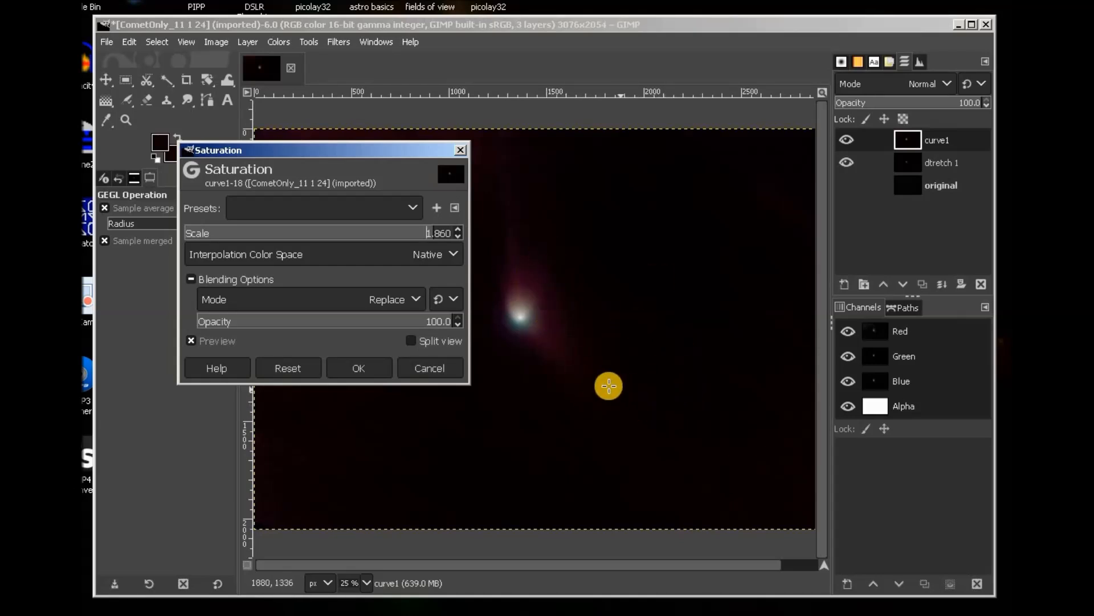
drag(428, 227, 371, 232)
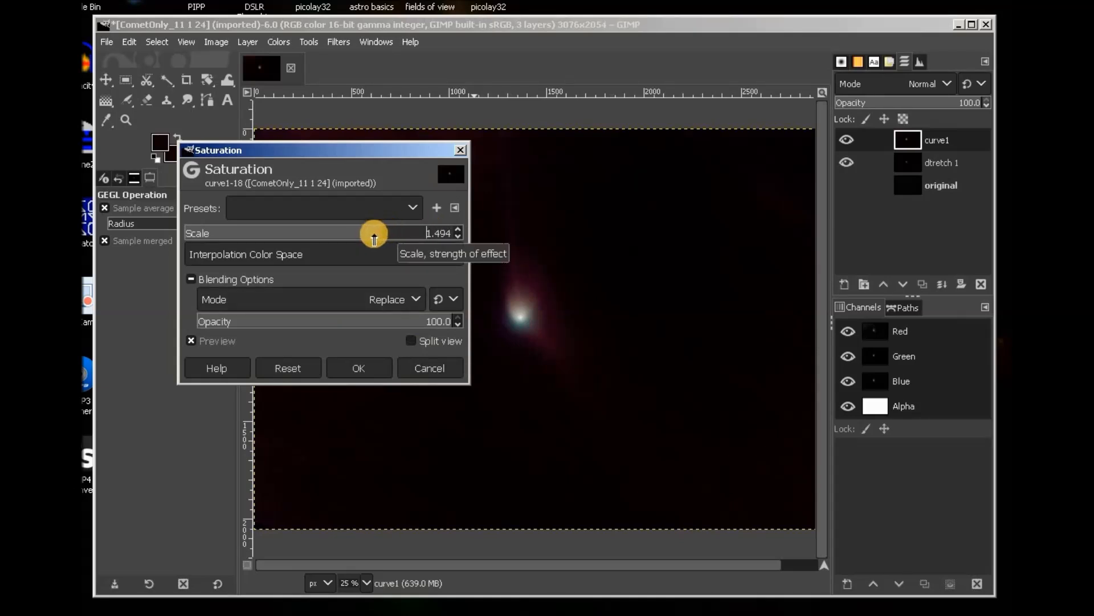
click(432, 368)
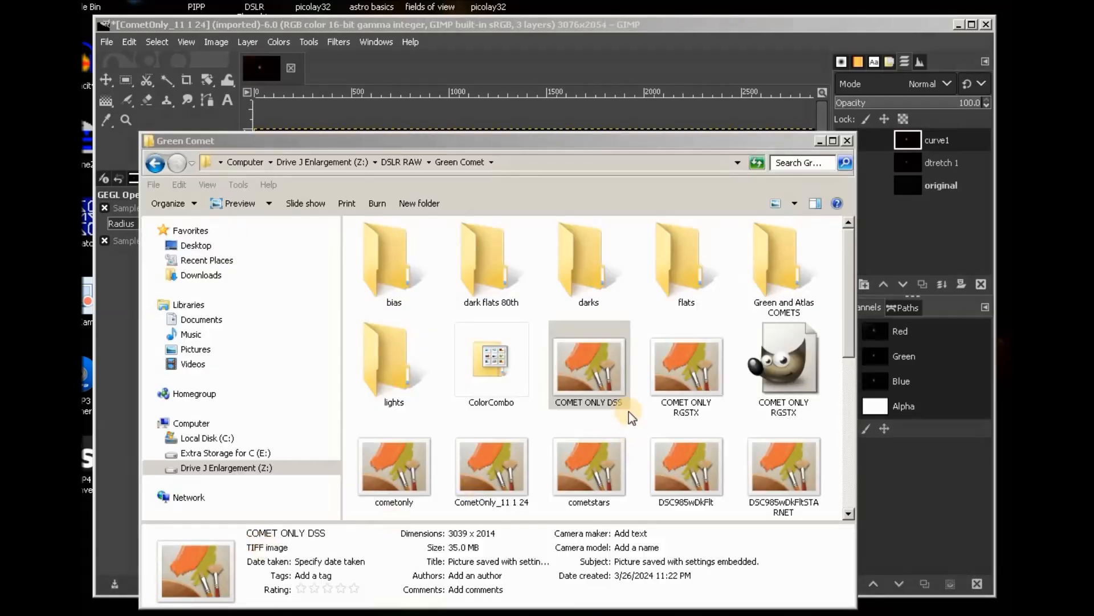
Open COMET ONLY DSS.TIF from the Green Comet folder in GIMP via Open with.
click(583, 347)
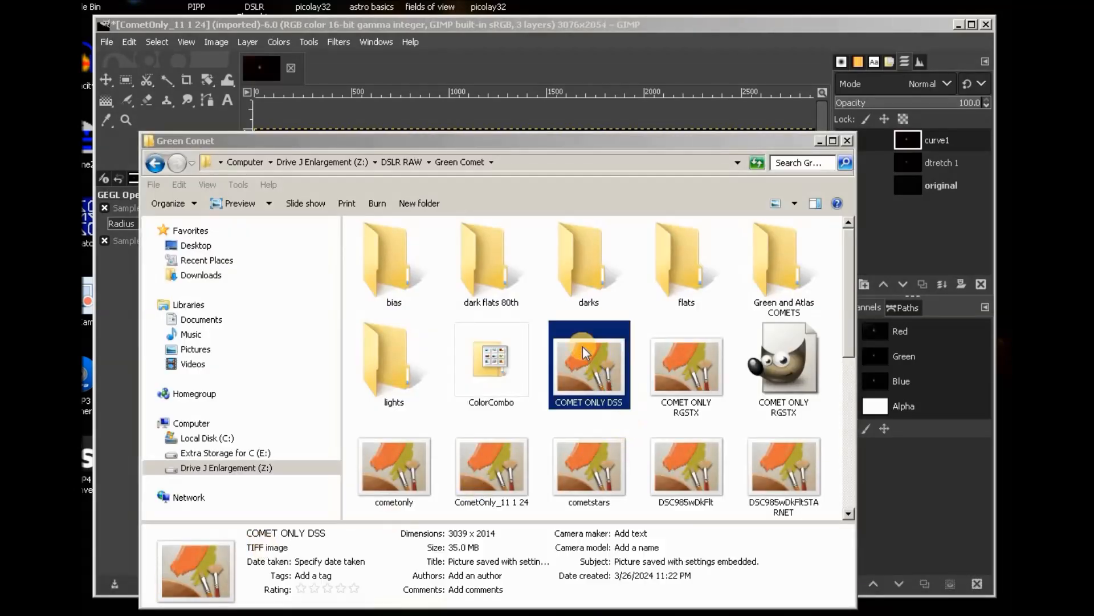
right_click(582, 347)
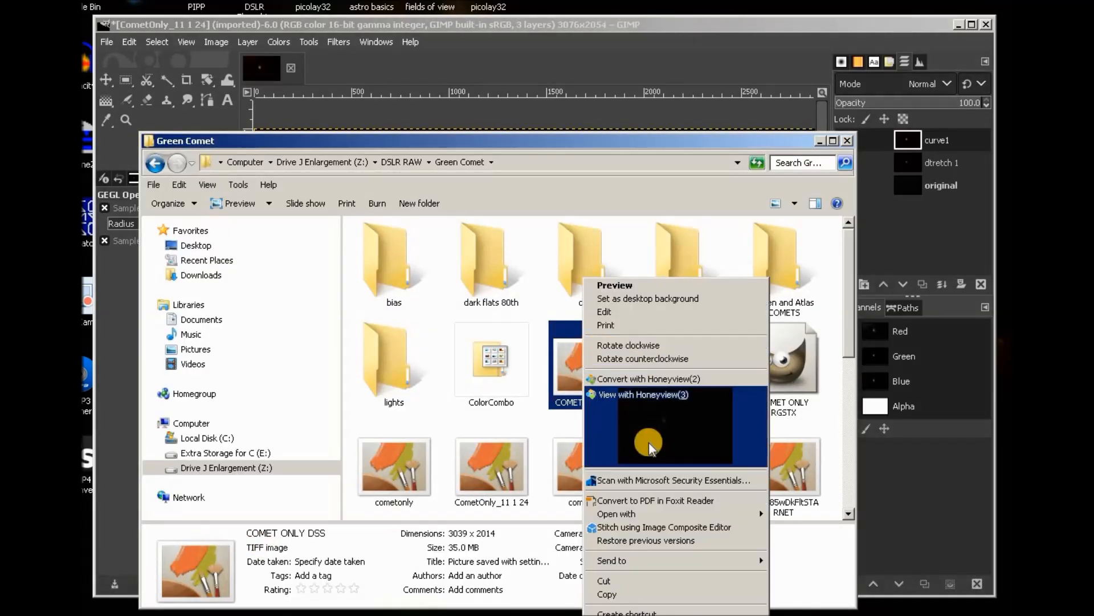
mouse_move(657, 511)
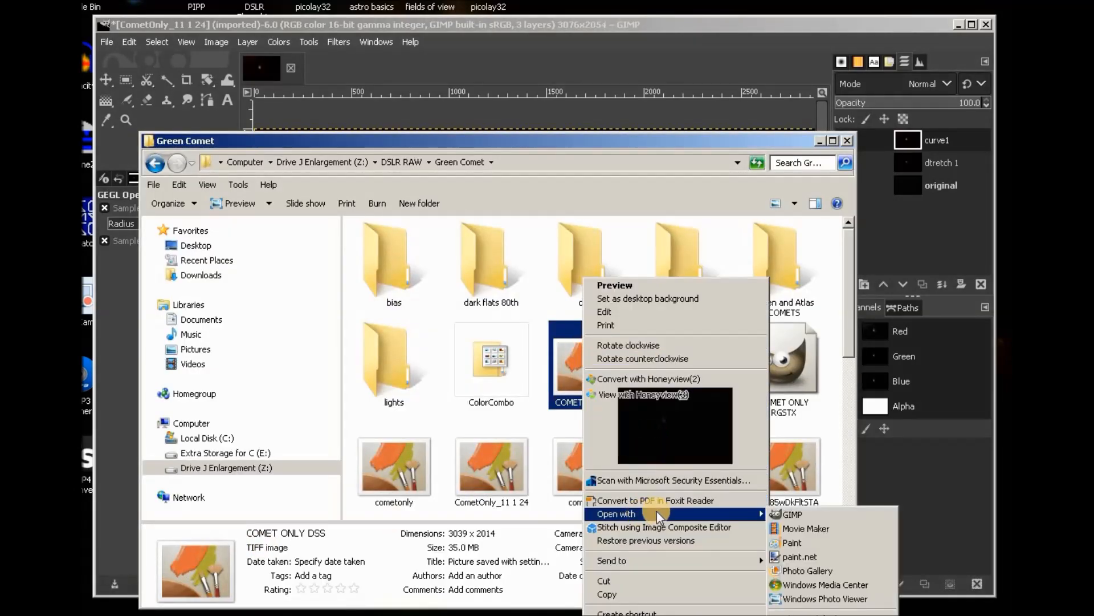
click(795, 514)
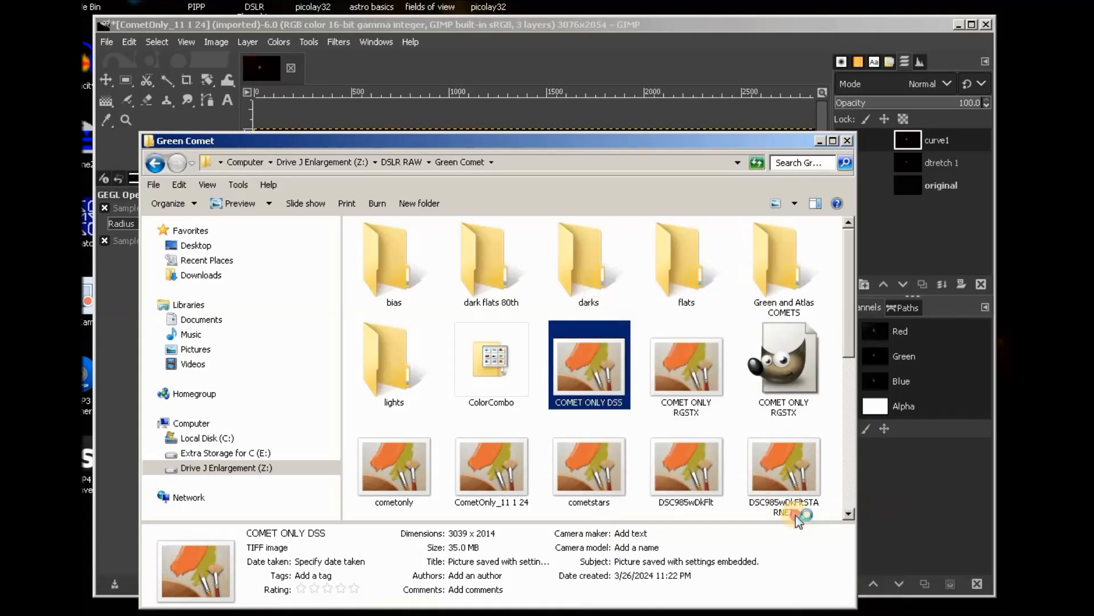
click(597, 25)
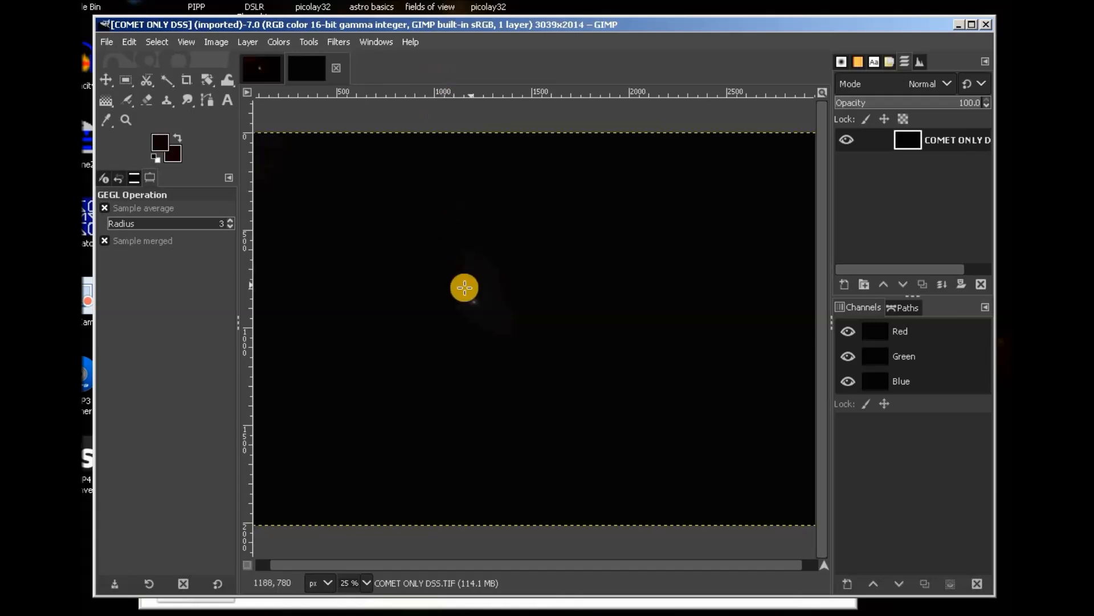
Brighten COMET ONLY DSS with a Levels pass setting gamma to 3.41.
click(274, 39)
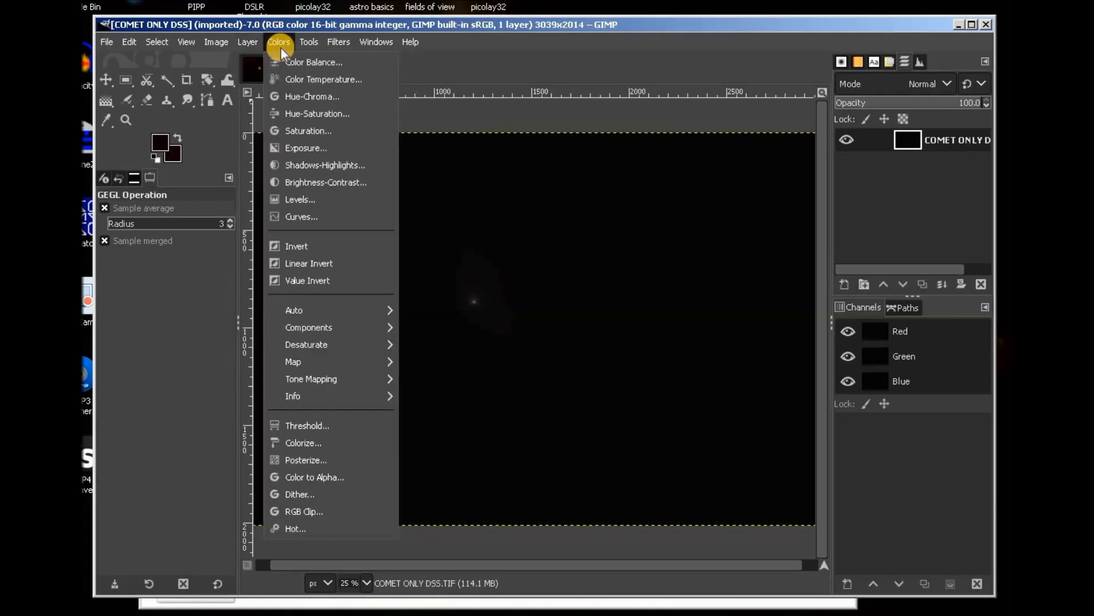
click(287, 198)
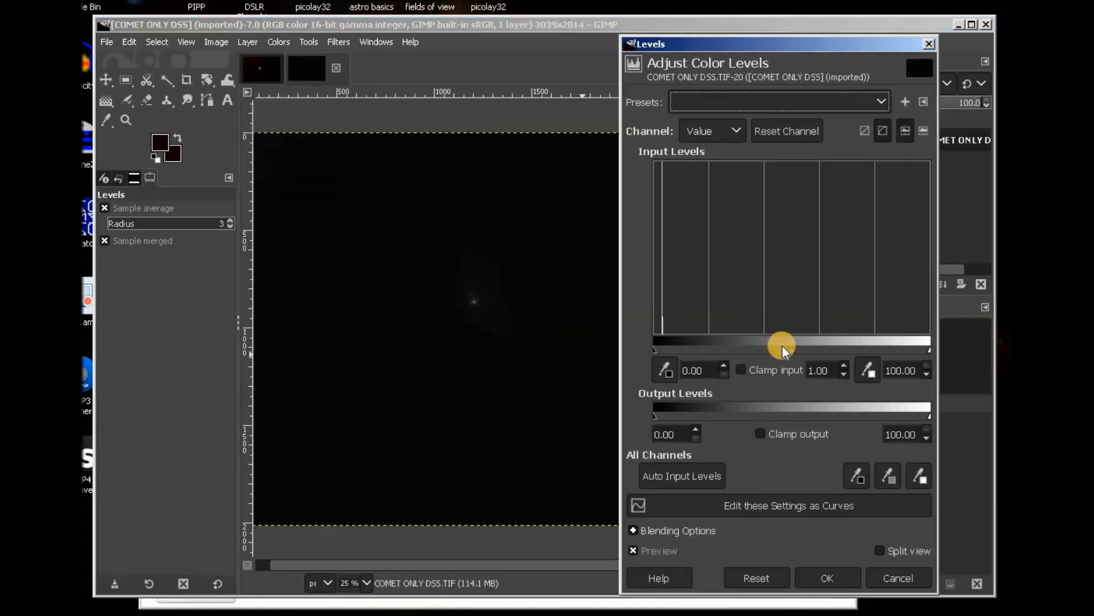
drag(795, 350, 717, 348)
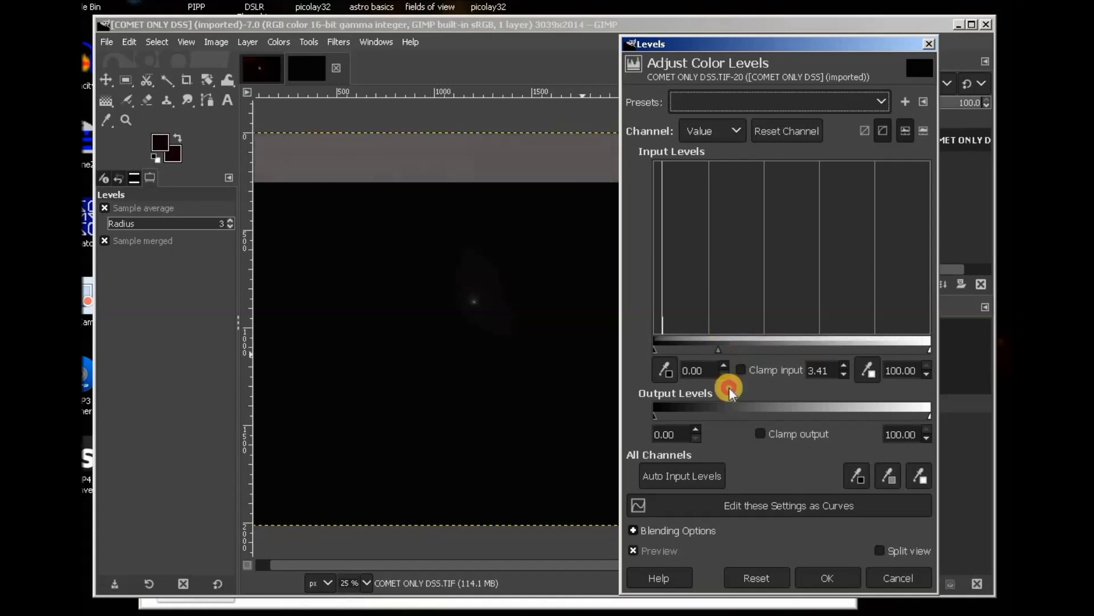
click(828, 578)
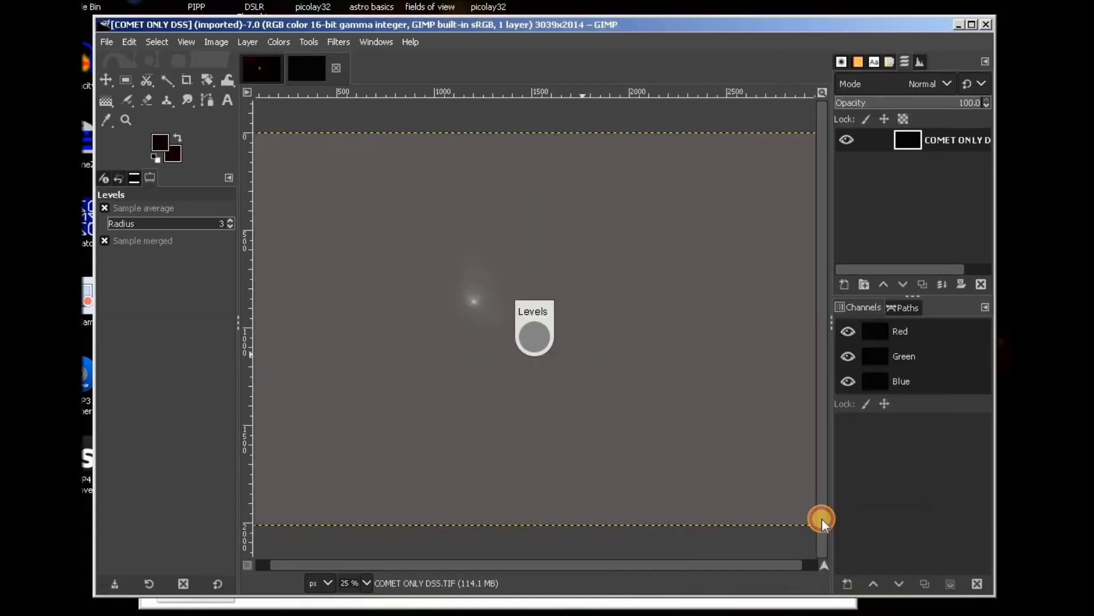
Apply a second Levels pass raising the black point to 31.83.
click(282, 44)
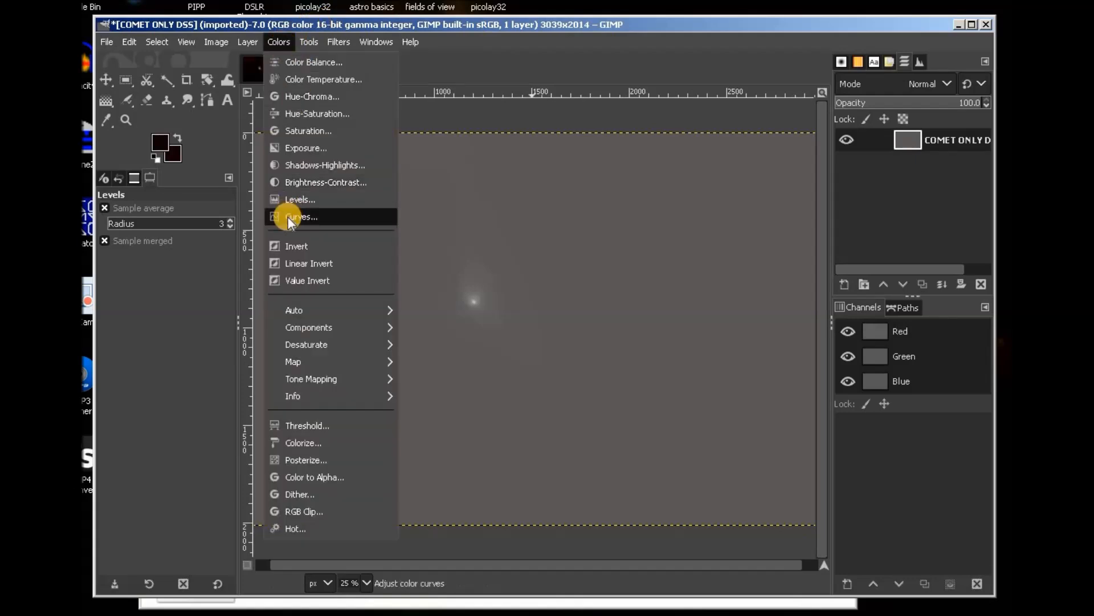
click(299, 201)
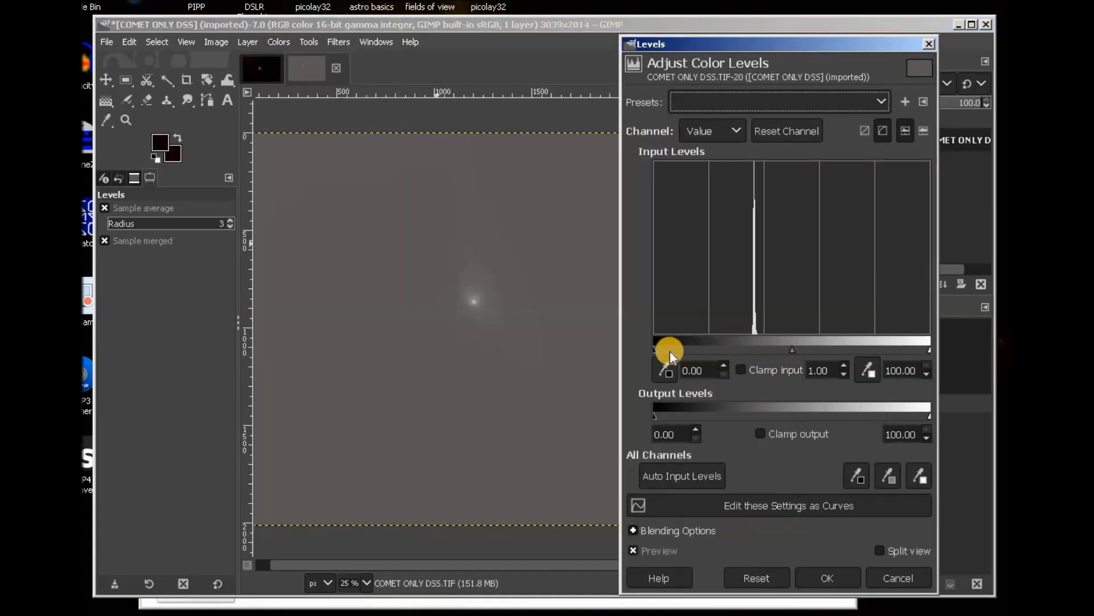
drag(654, 349, 741, 346)
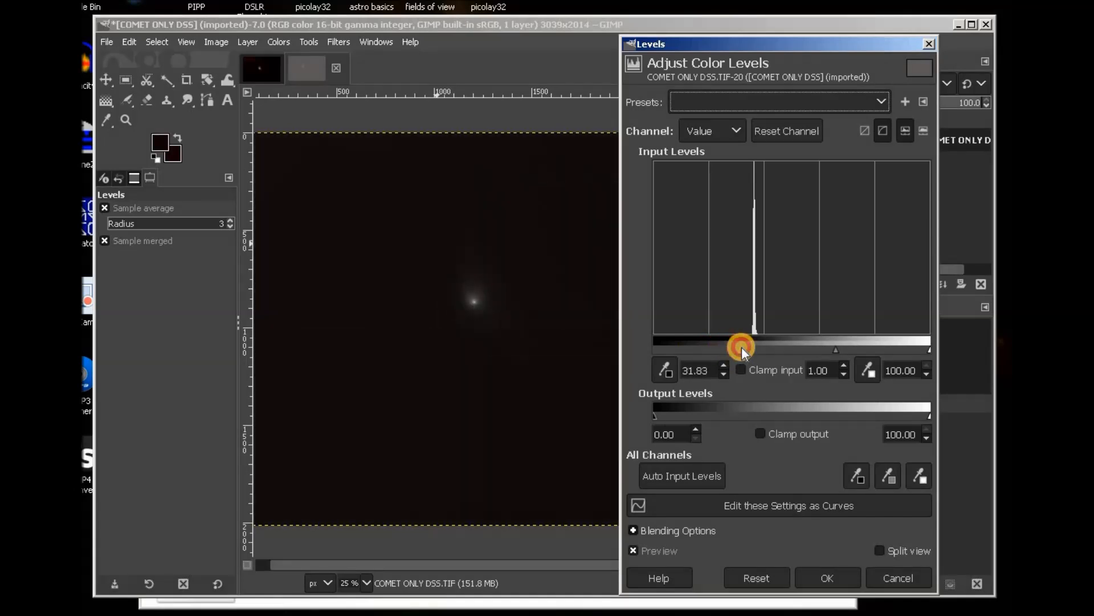
click(848, 567)
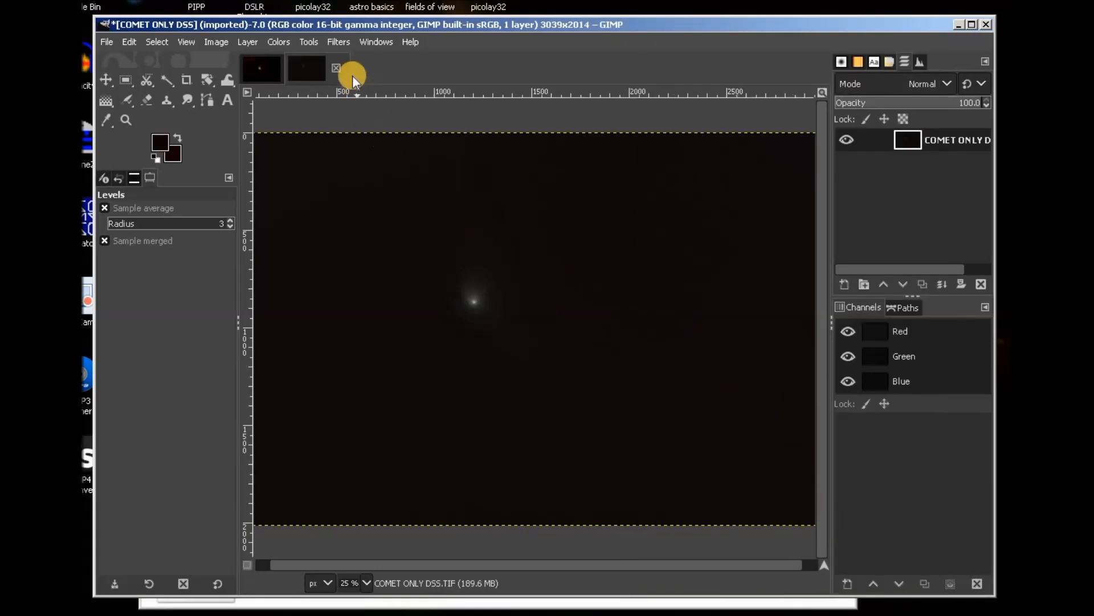
Apply another Levels pass moving the gamma left to brighten the midtones.
click(308, 45)
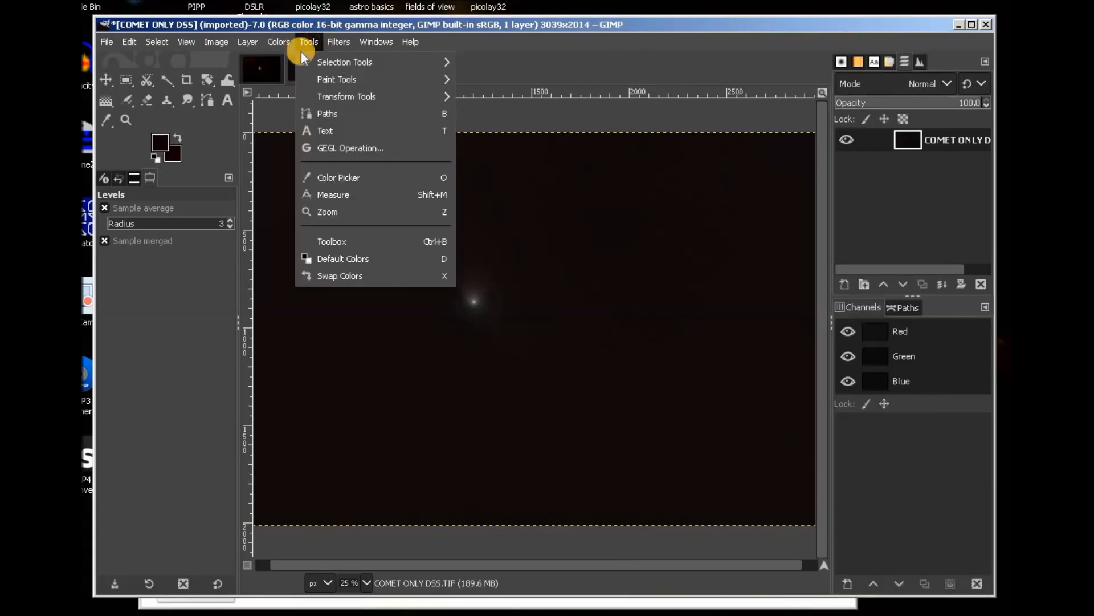
mouse_move(290, 46)
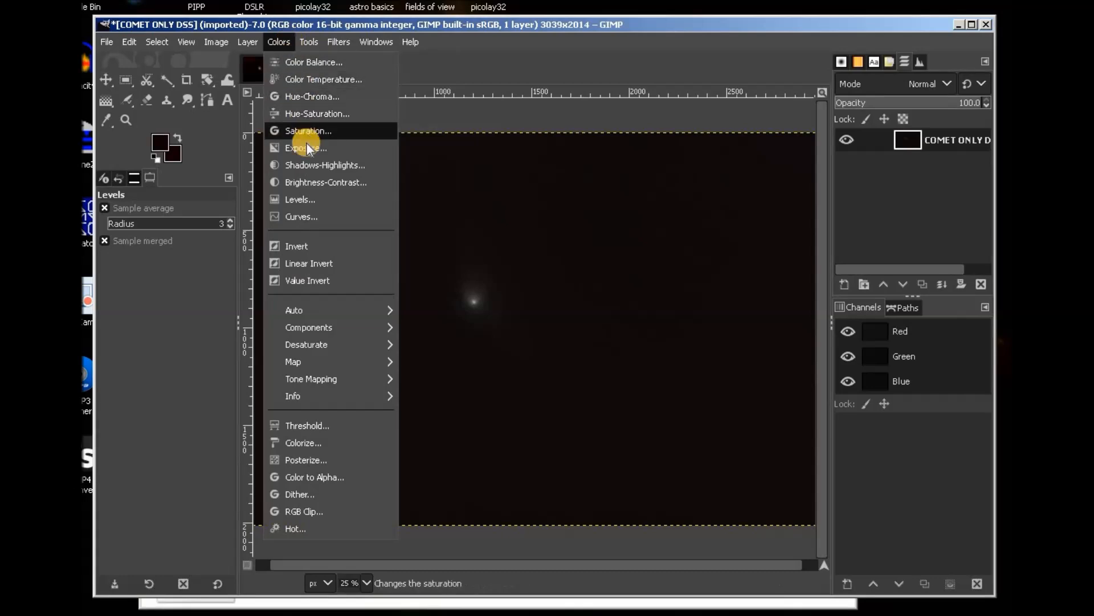
click(297, 197)
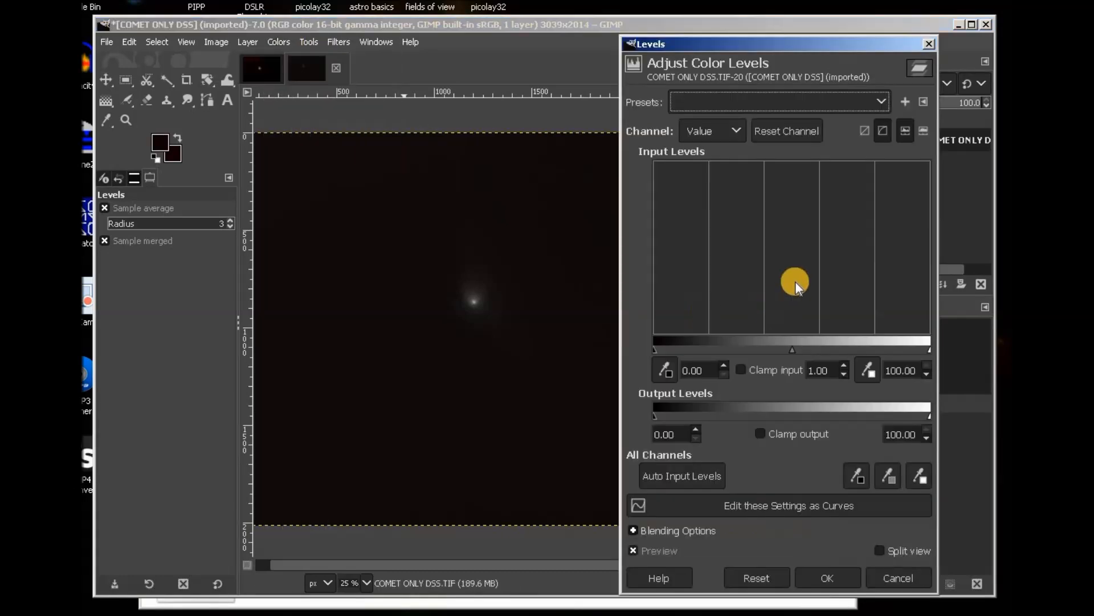
drag(796, 350, 748, 338)
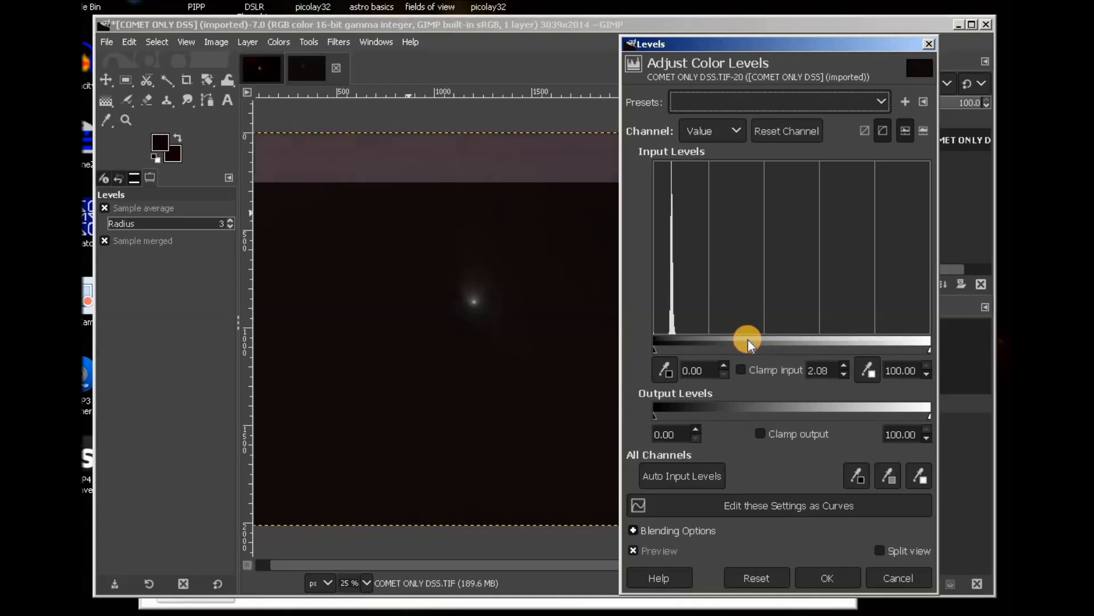
click(850, 578)
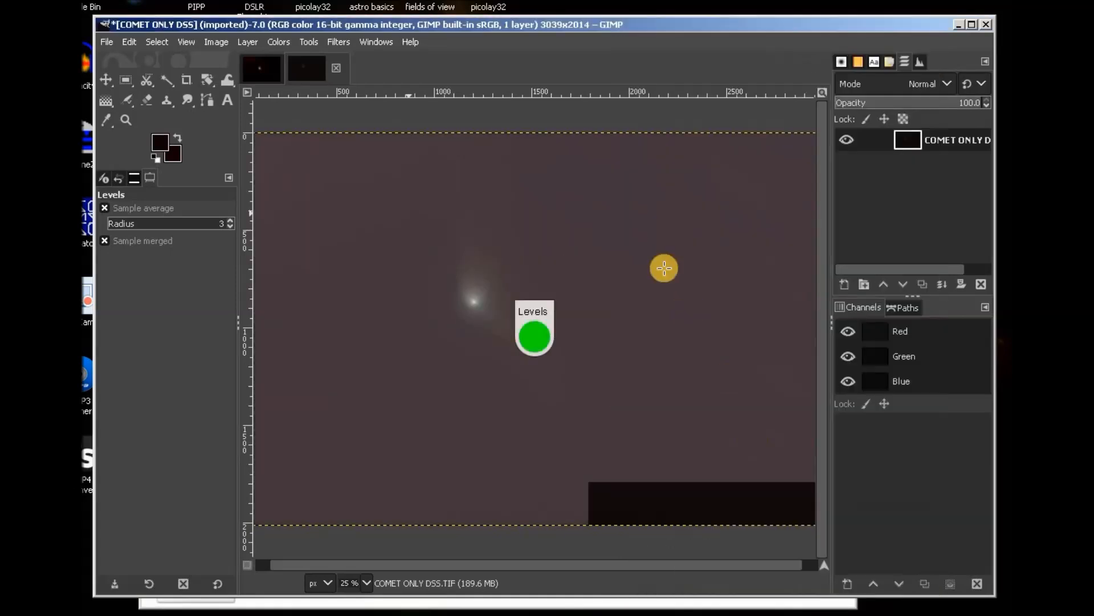
Apply Levels with black point 22.54, then close COMET ONLY DSS discarding changes.
click(283, 41)
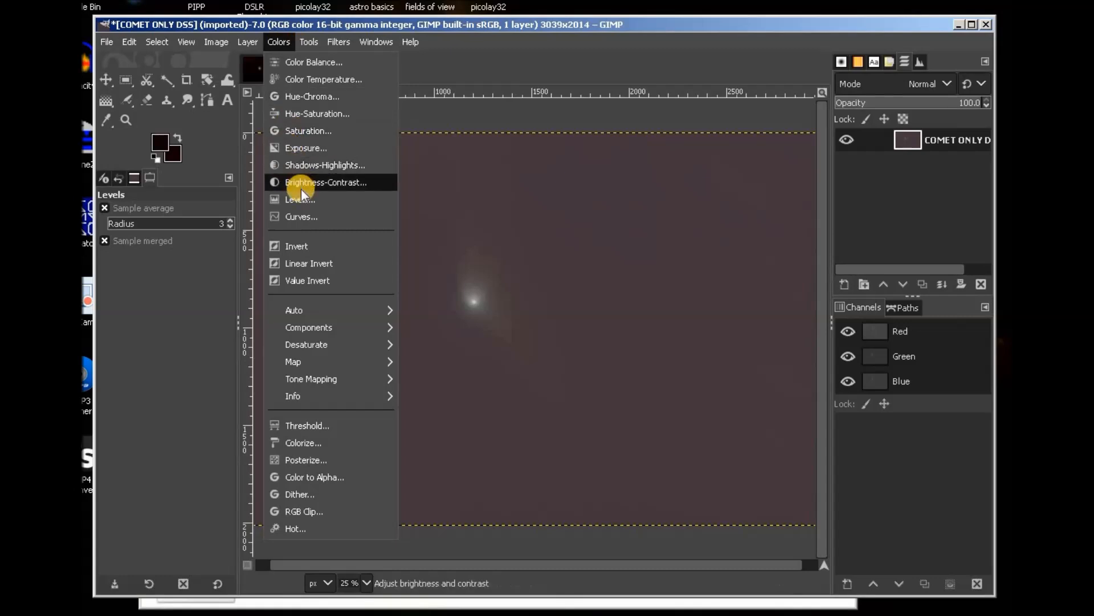
key(Return)
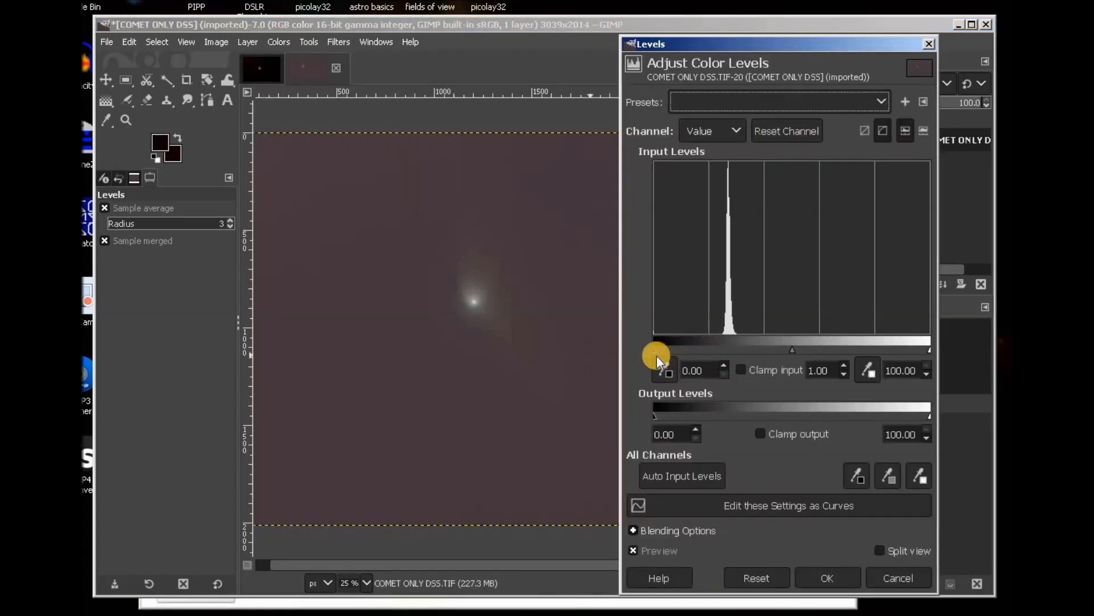
drag(655, 351, 715, 346)
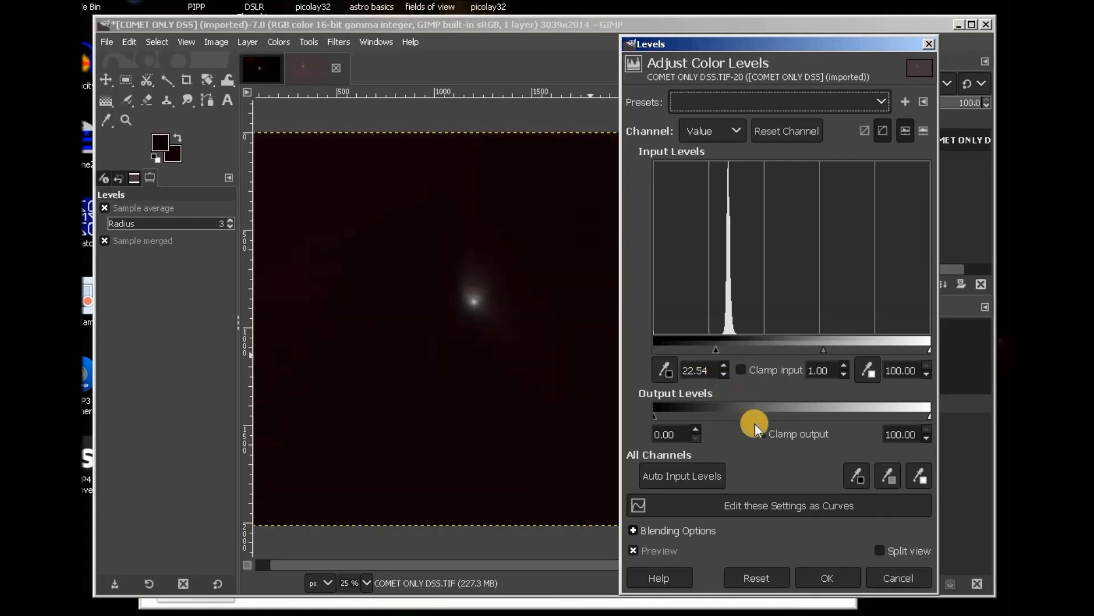
click(850, 567)
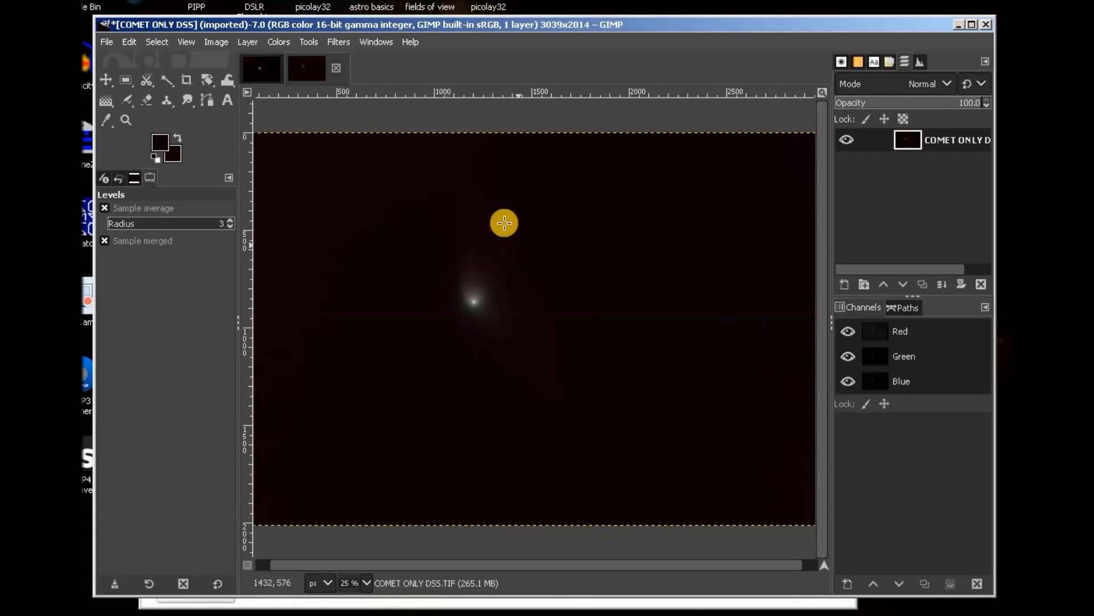
click(336, 67)
click(550, 385)
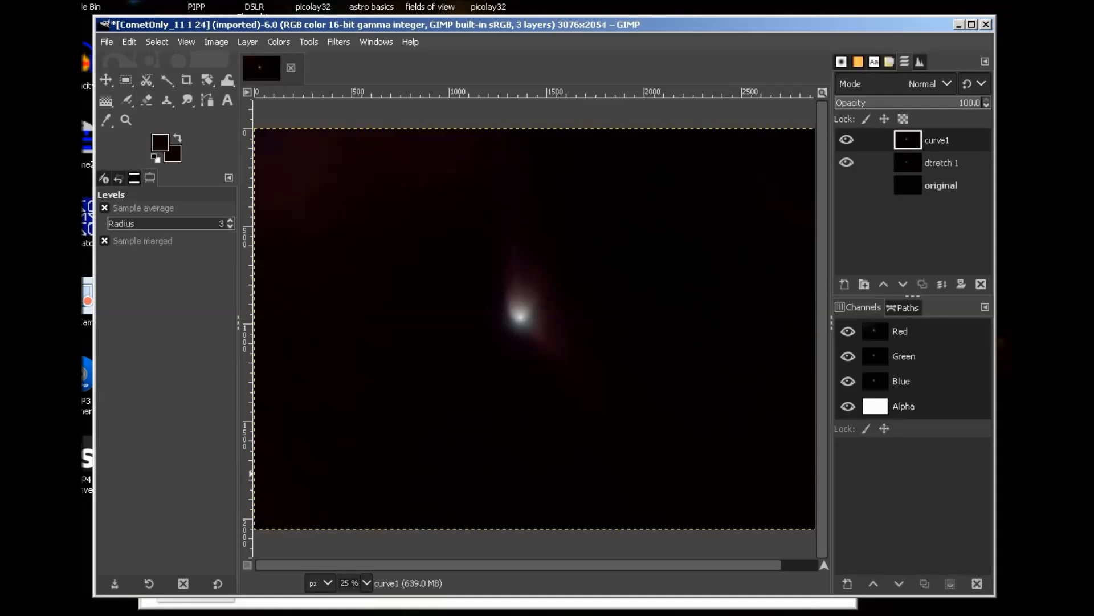
Open COMET ONLY RGSTX.tif from the Green Comet folder in GIMP via Explorer's Open with.
key(alt+Tab)
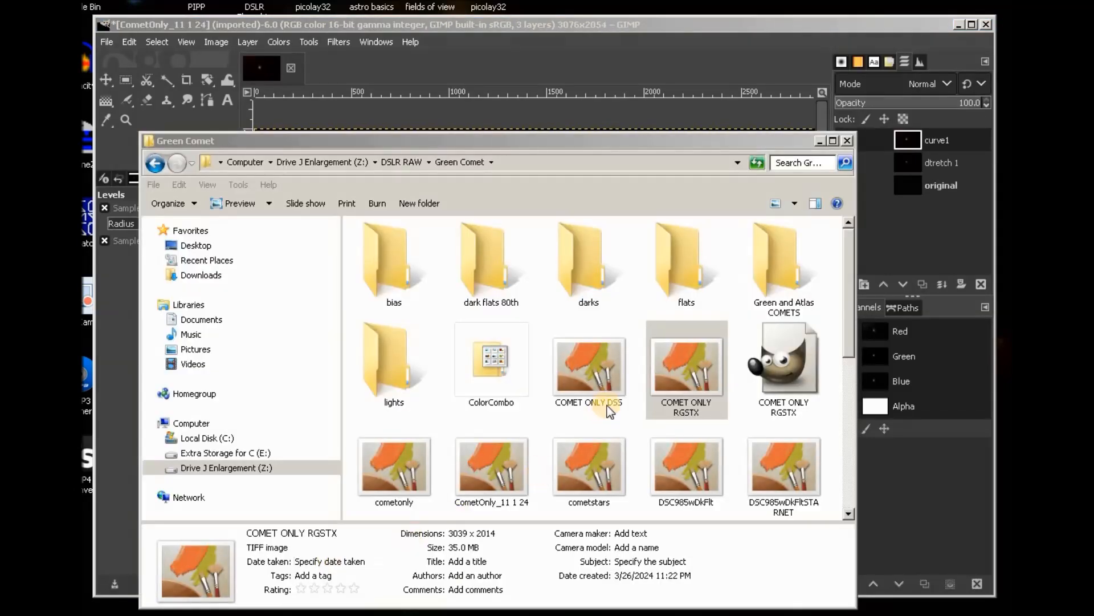
click(695, 334)
right_click(684, 354)
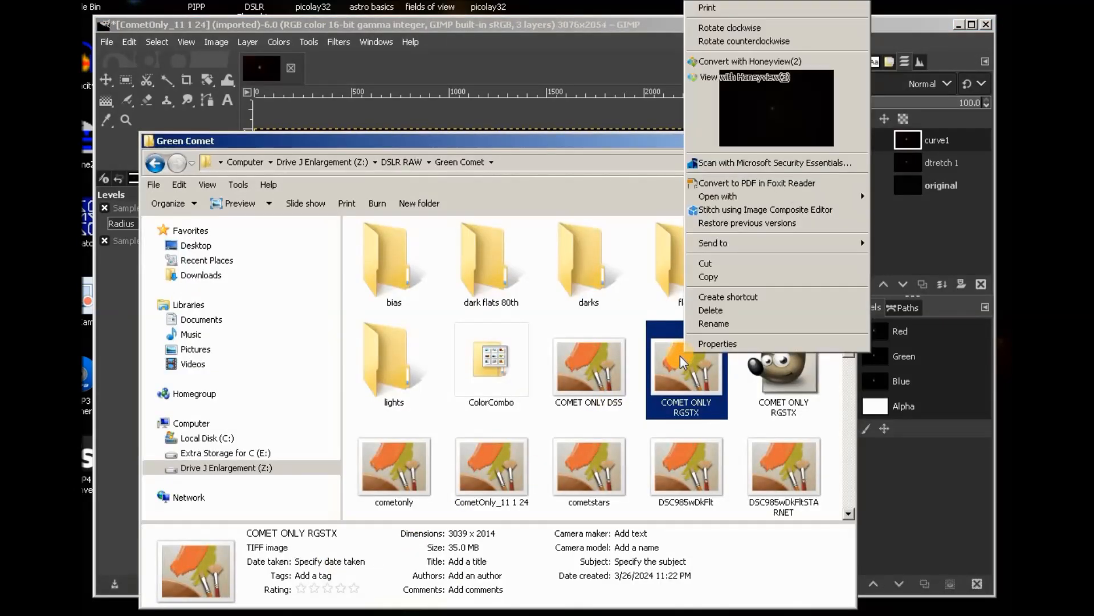
mouse_move(715, 197)
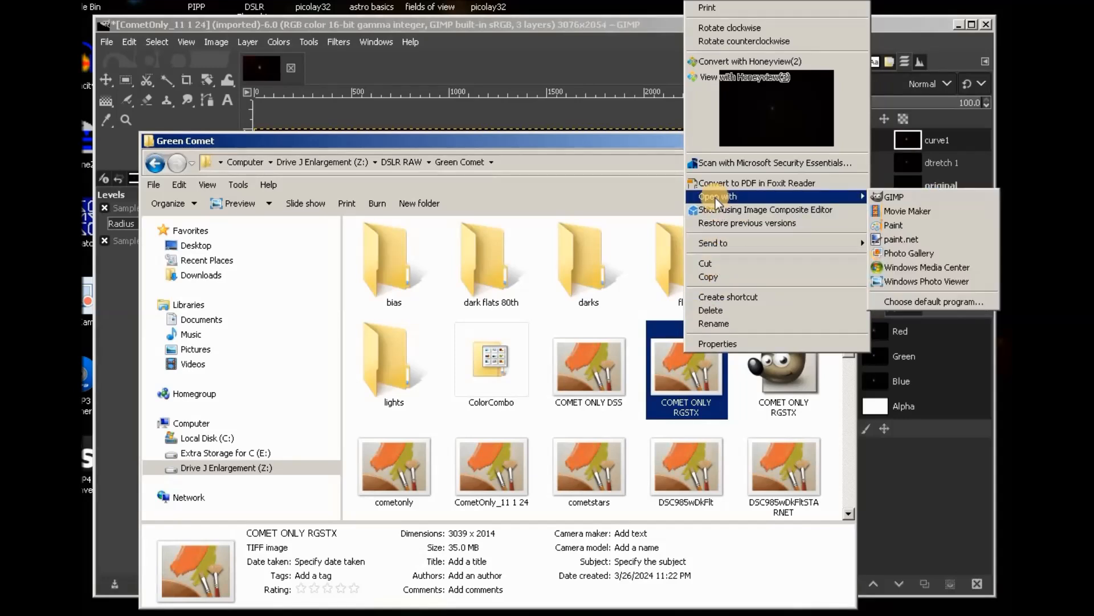
click(904, 194)
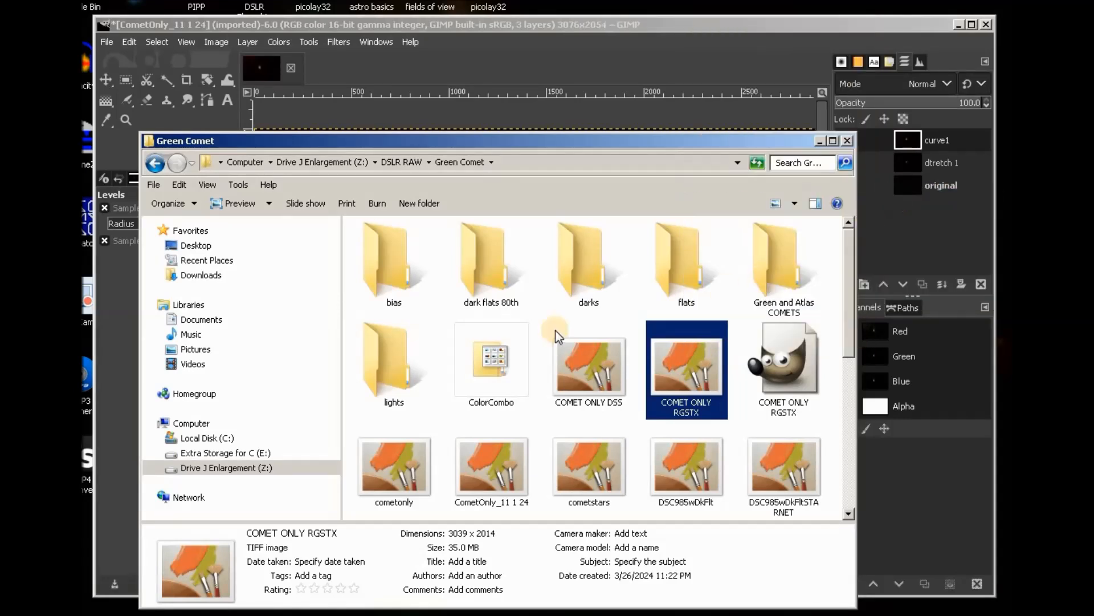
click(634, 19)
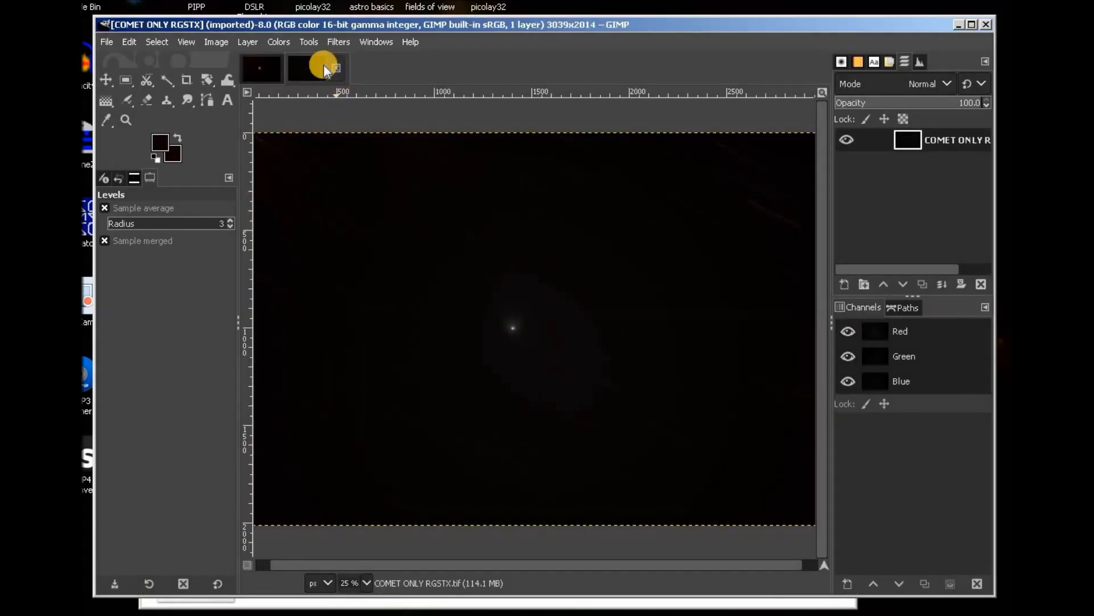
click(278, 41)
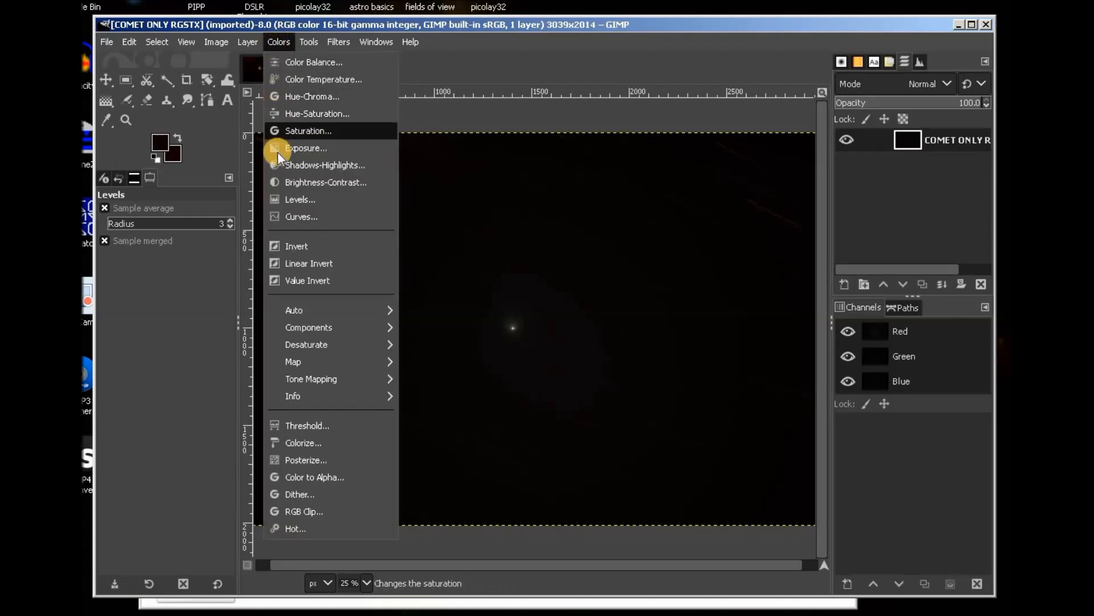
Brighten the midtones of COMET ONLY RGSTX with a Levels gamma stretch.
click(298, 200)
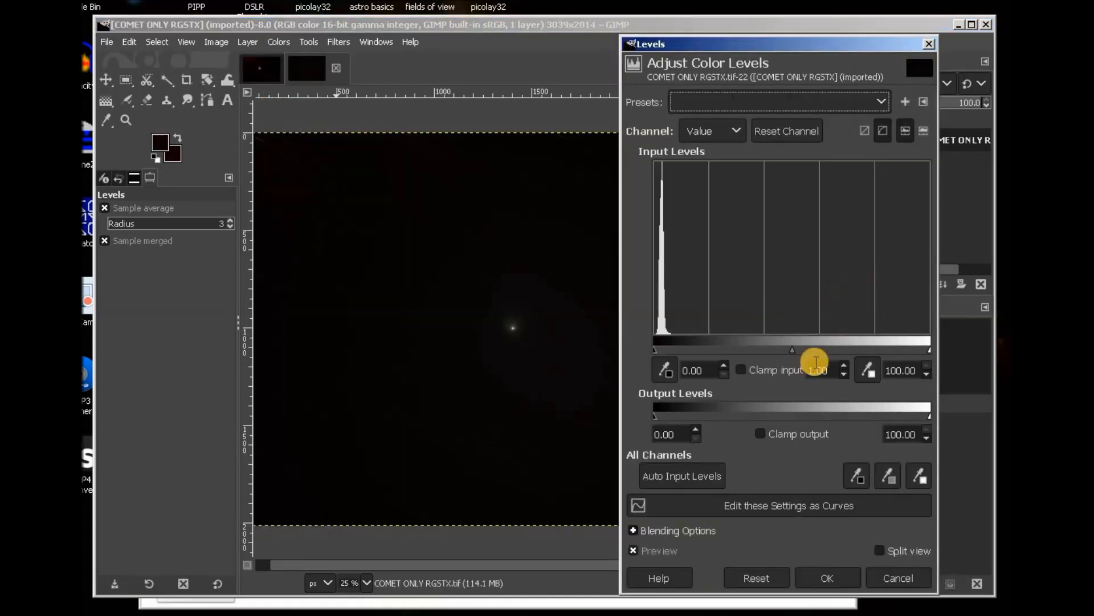
drag(792, 350, 731, 346)
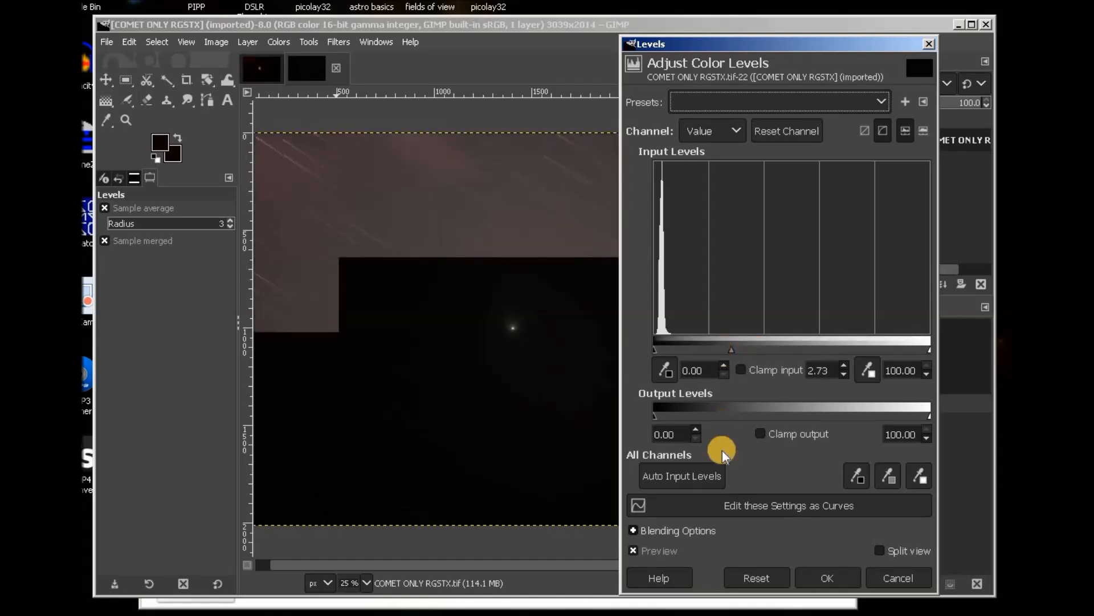
click(833, 581)
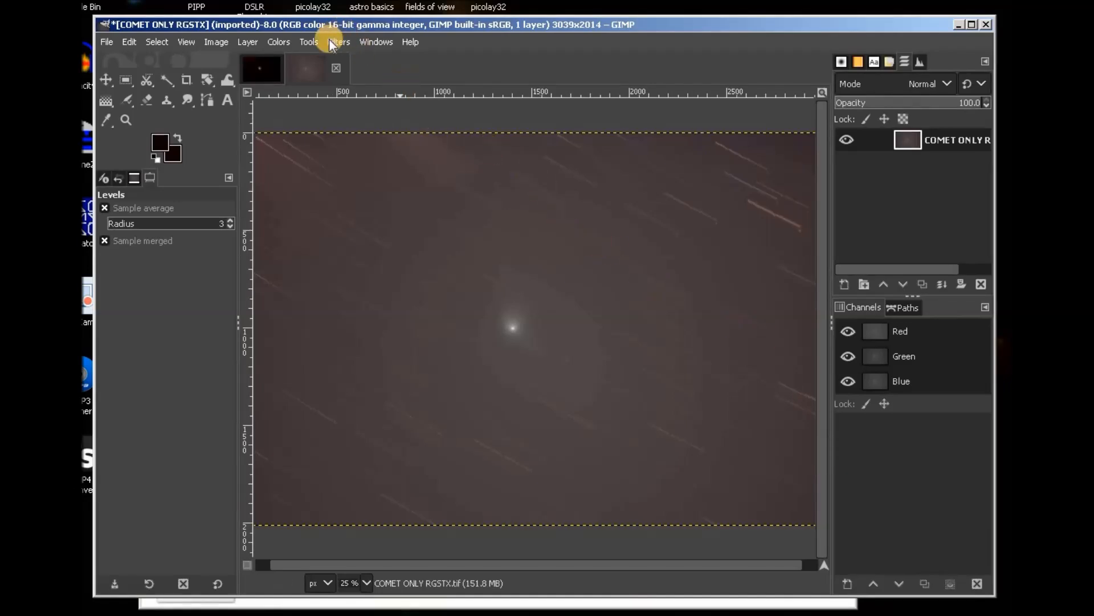
Darken the background by raising the Levels black point.
click(278, 42)
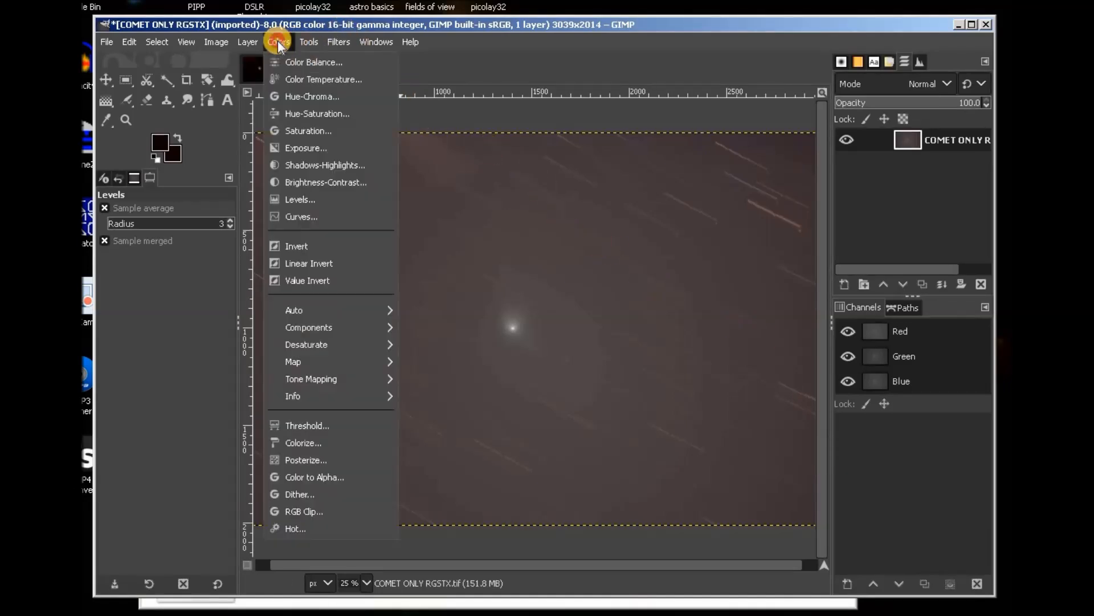
click(296, 200)
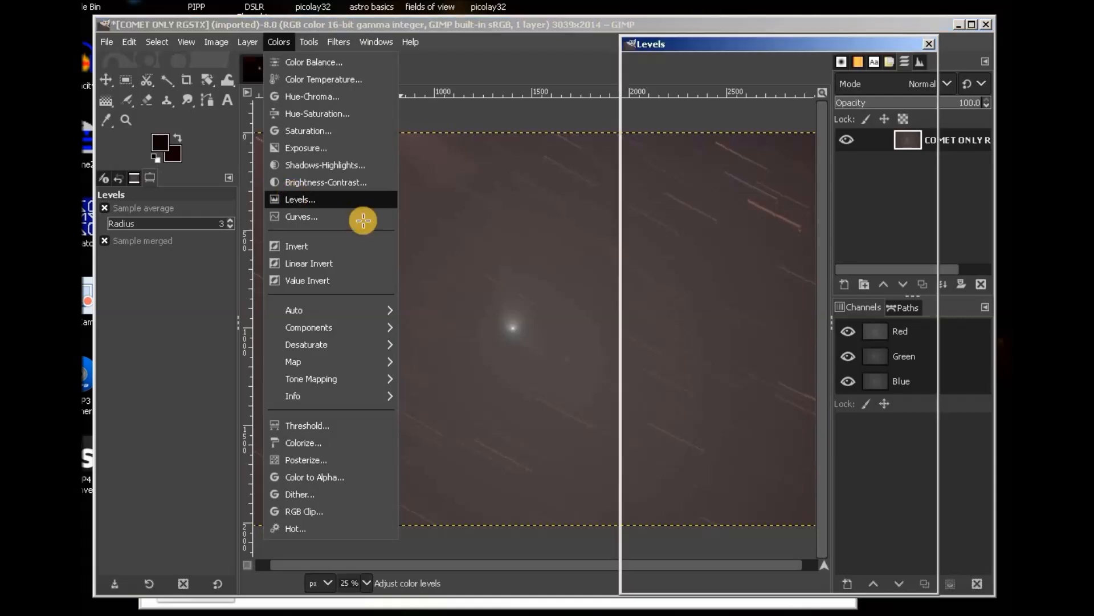
drag(655, 351, 704, 351)
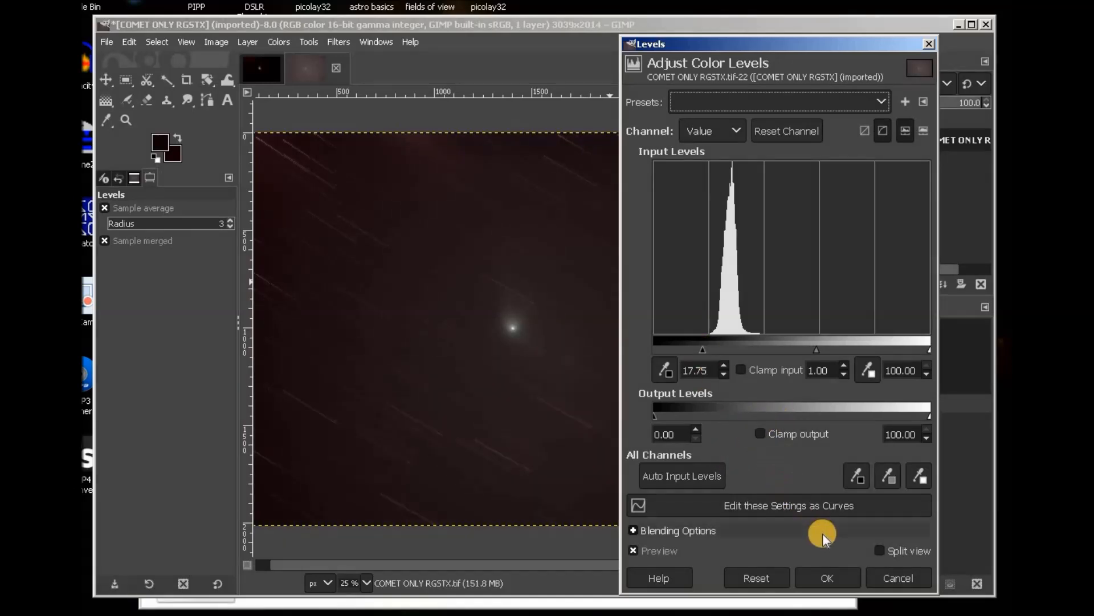
click(827, 577)
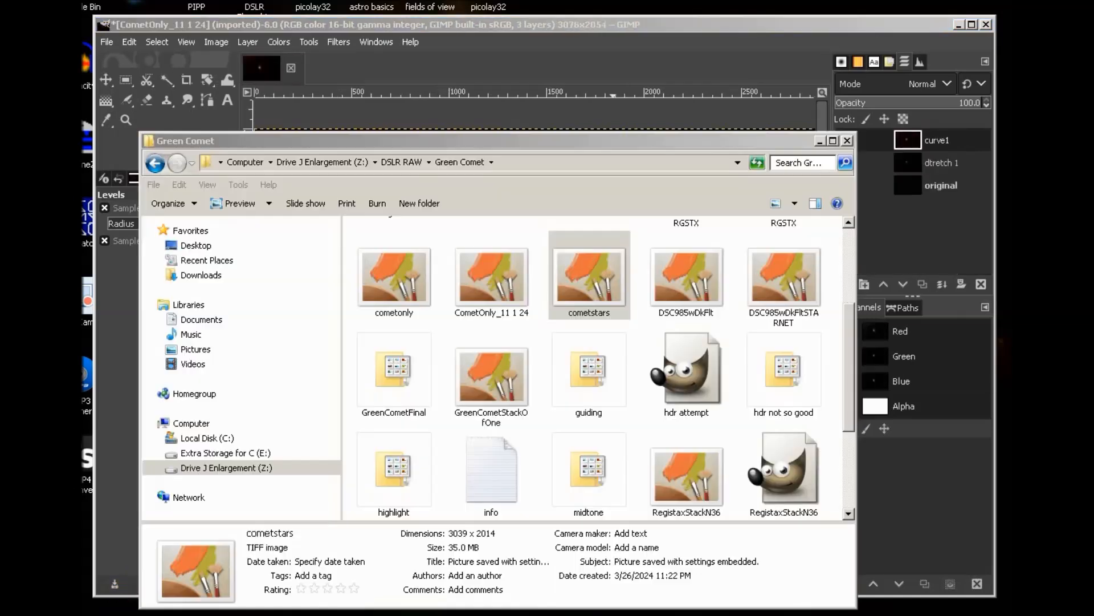
Open cometstars.TIF from the Green Comet folder in GIMP as a second image.
click(595, 270)
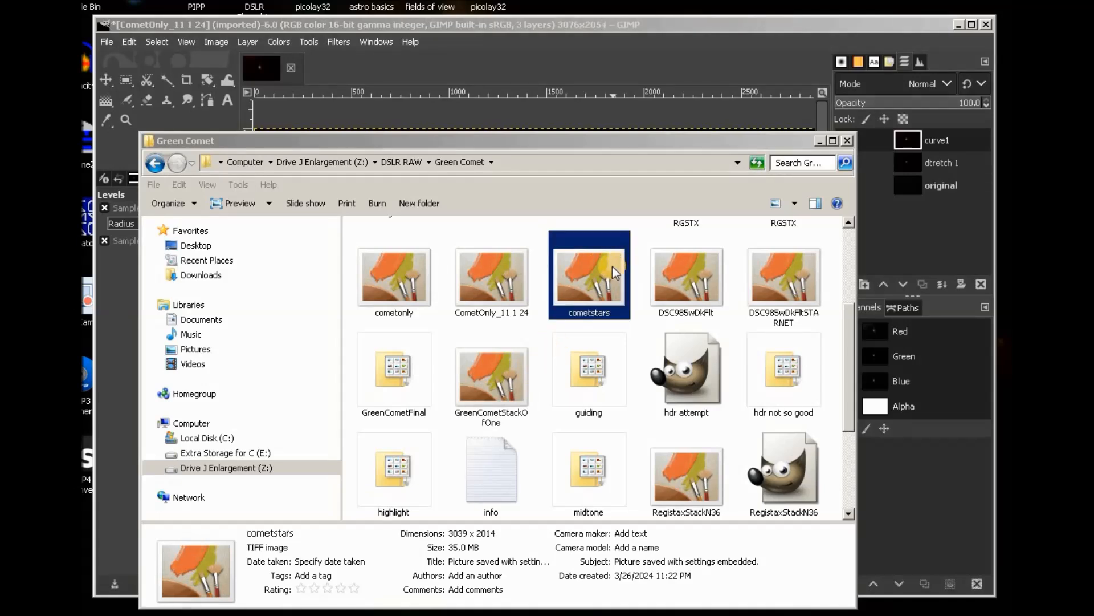
right_click(613, 265)
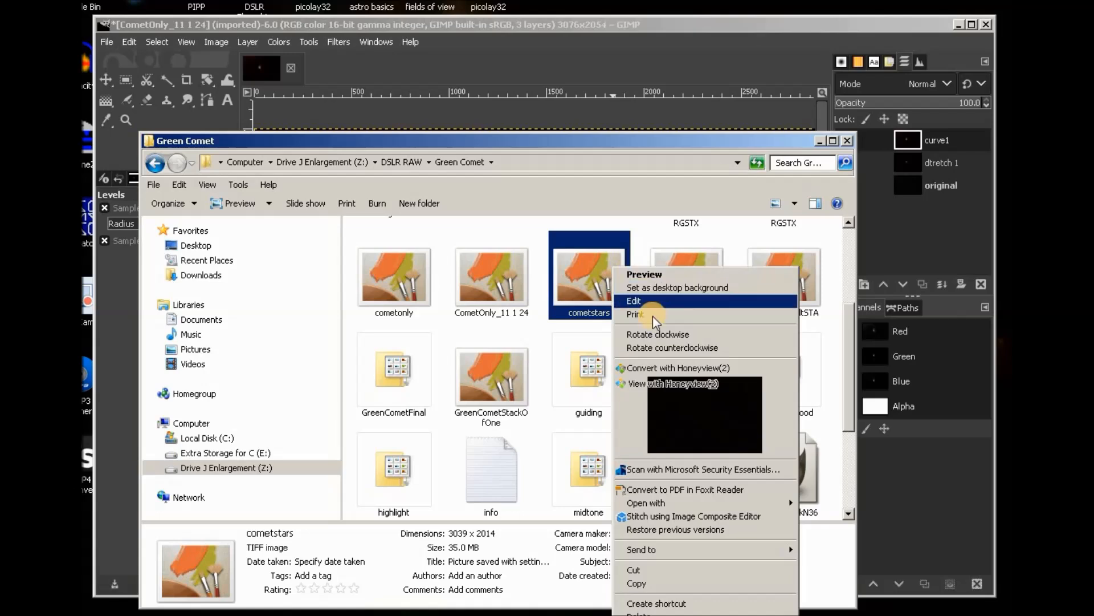
mouse_move(792, 503)
click(816, 502)
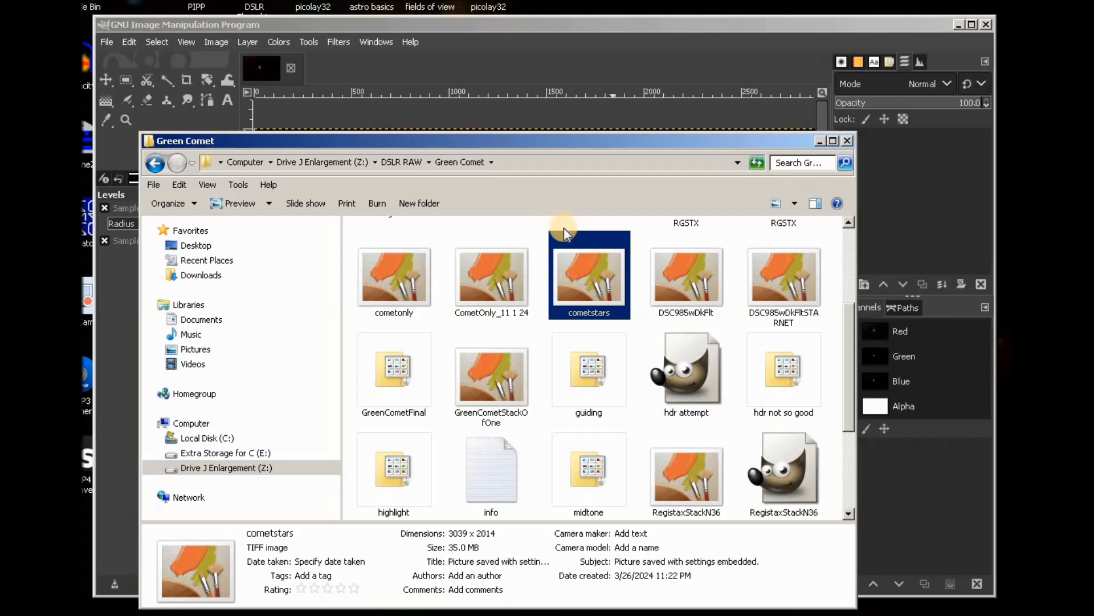
click(675, 21)
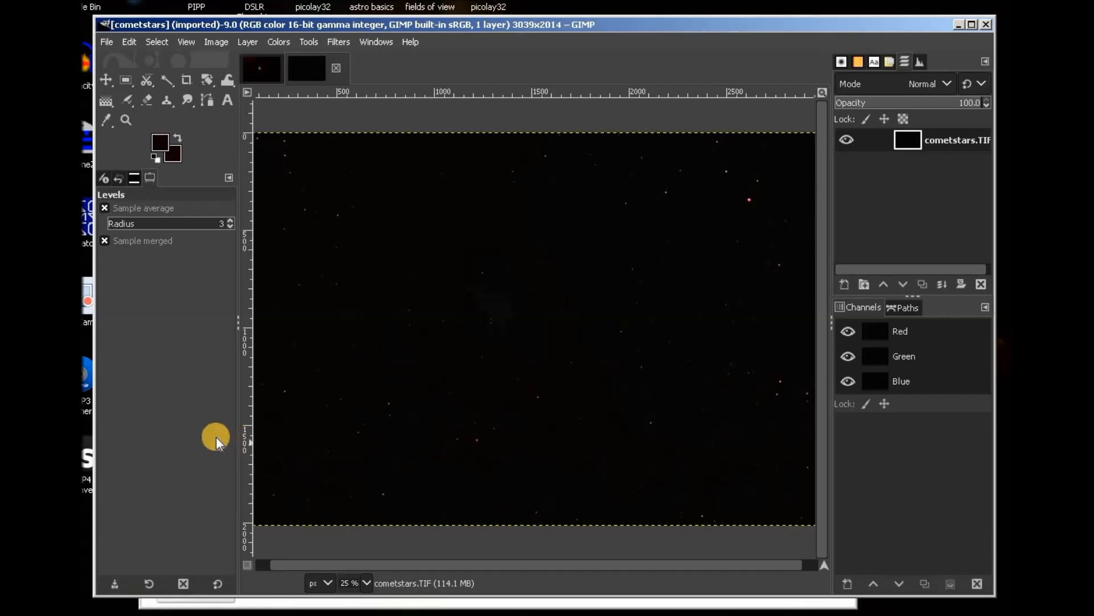
Stretch cometstars with Levels, raising the gamma to 2.77.
click(277, 42)
click(294, 201)
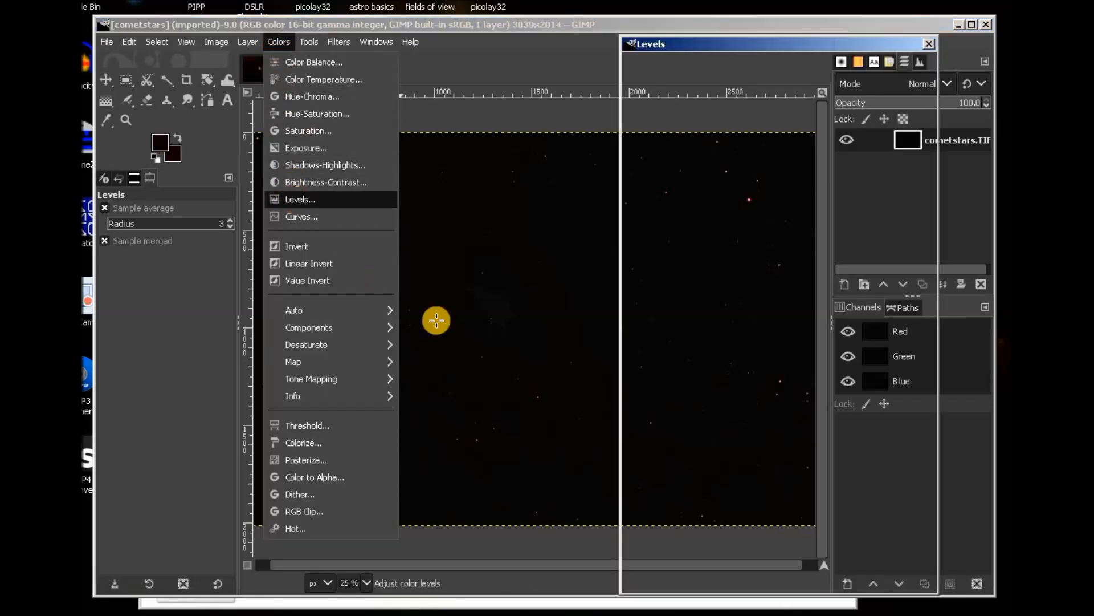
drag(795, 348, 730, 344)
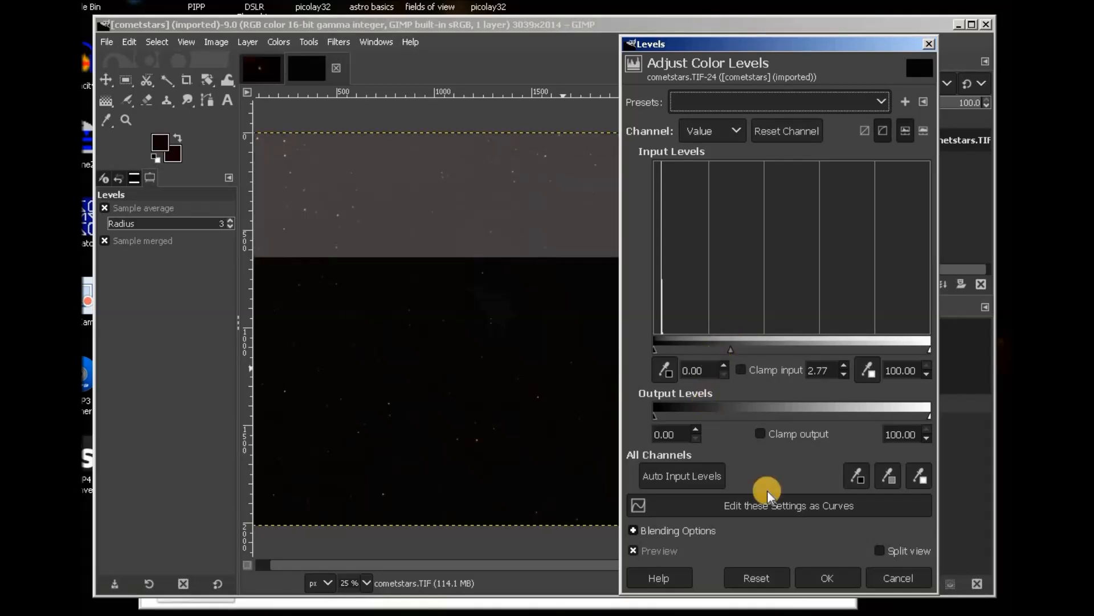
click(827, 577)
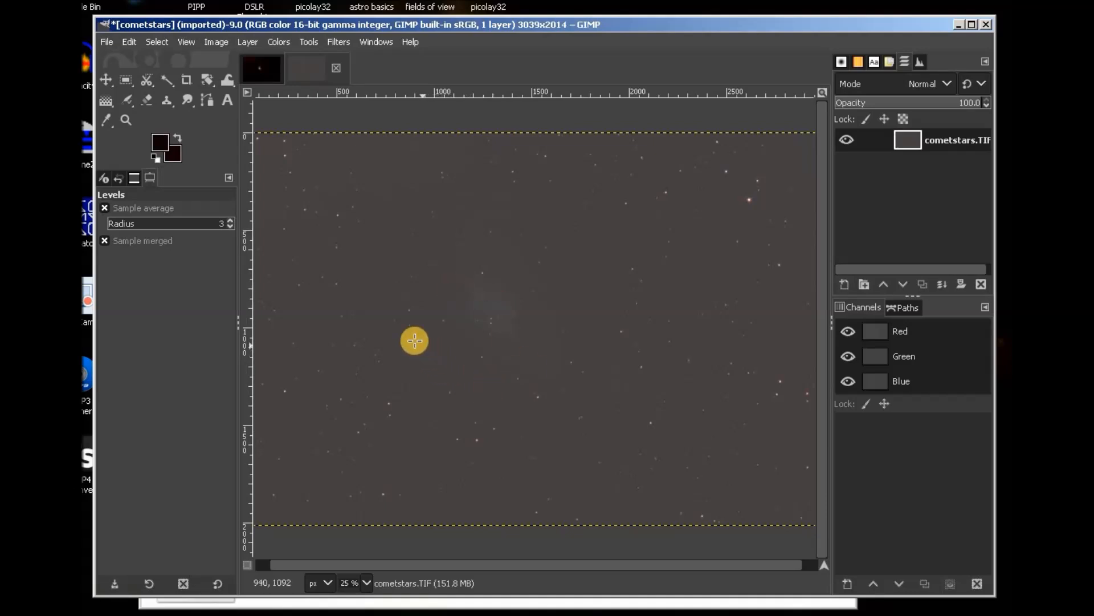
Darken the background with a Levels black point of 23.38.
click(279, 42)
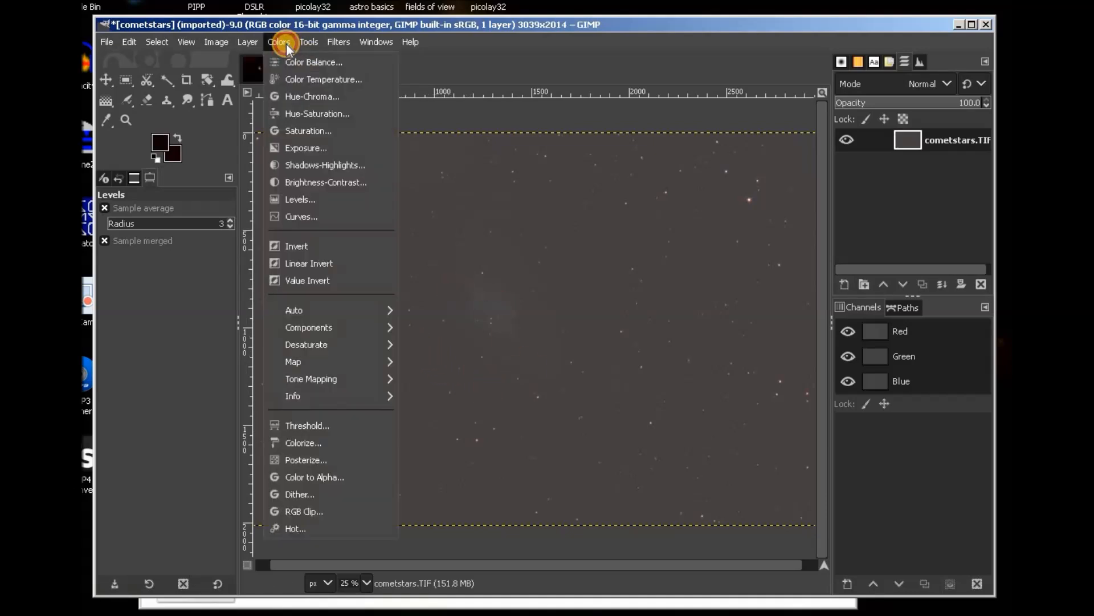
click(294, 198)
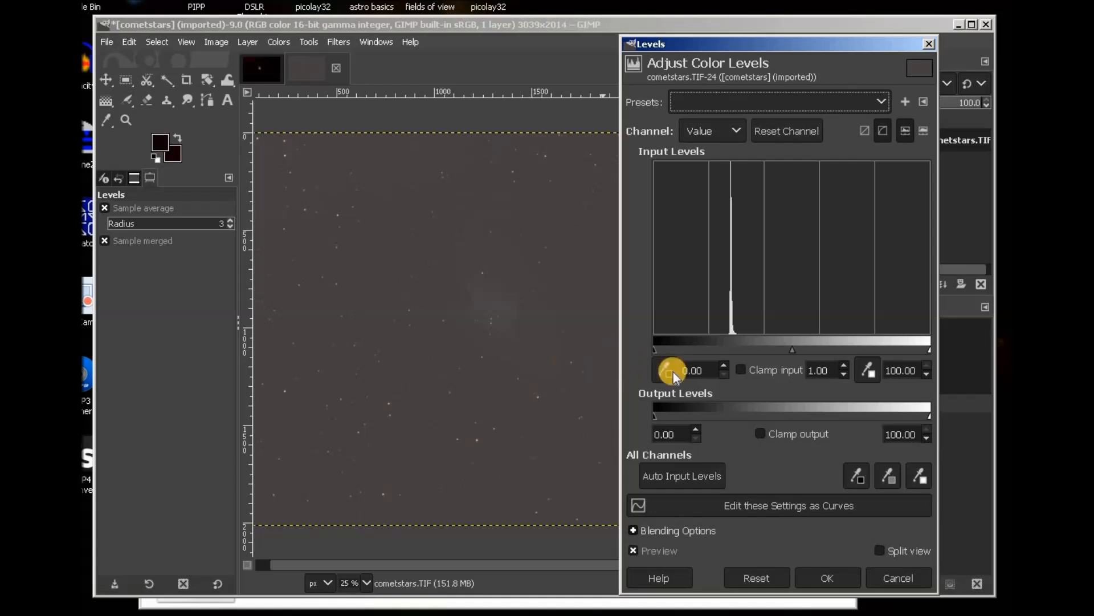
drag(656, 350, 722, 347)
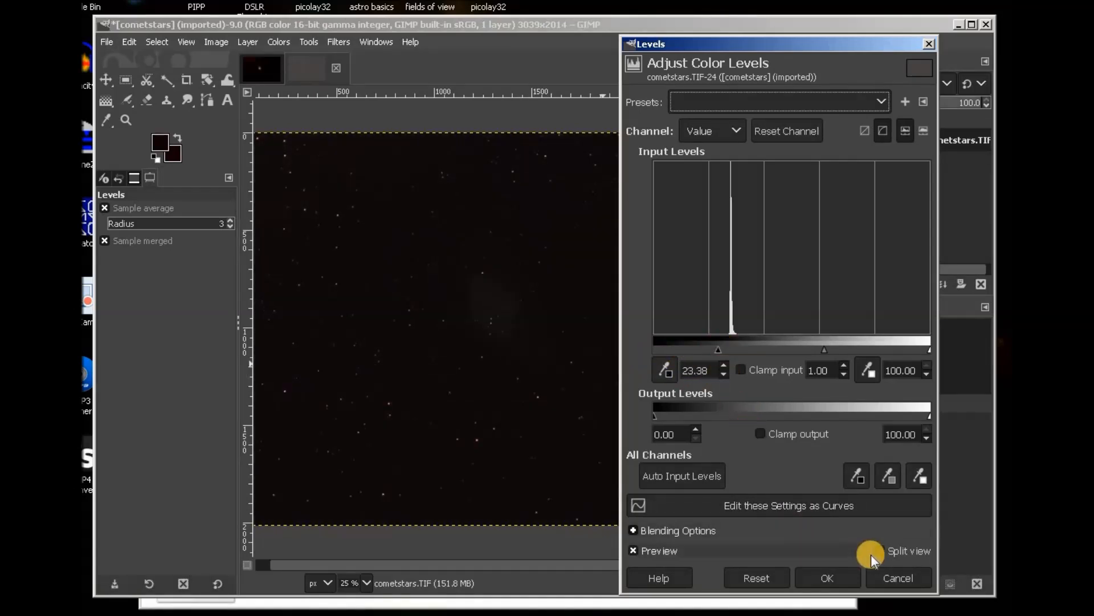
click(854, 579)
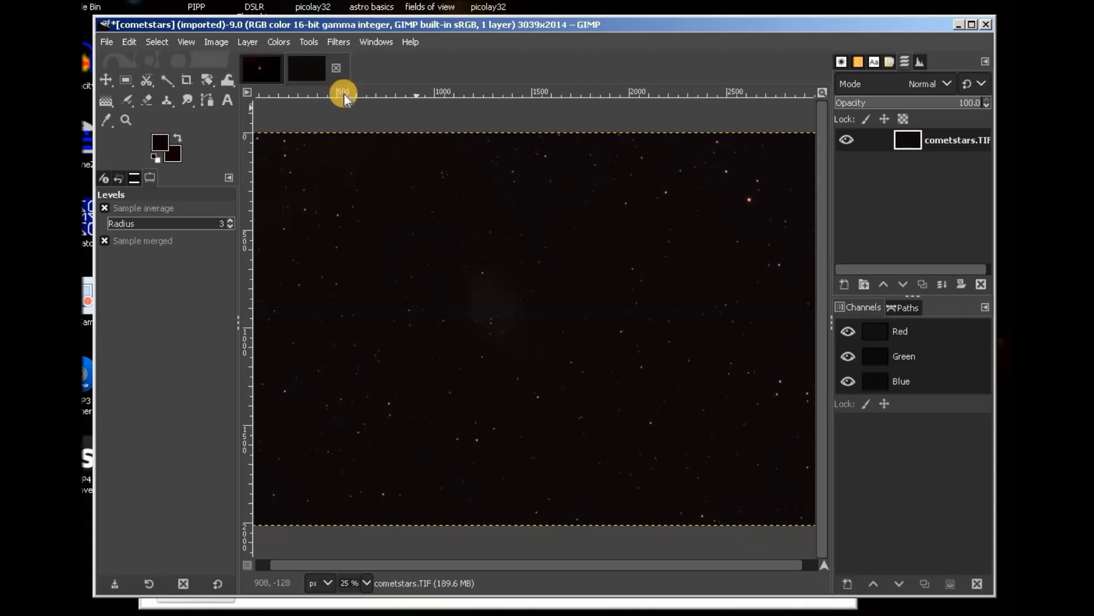
Brighten the midtones again with a Levels gamma of 2.19.
click(279, 41)
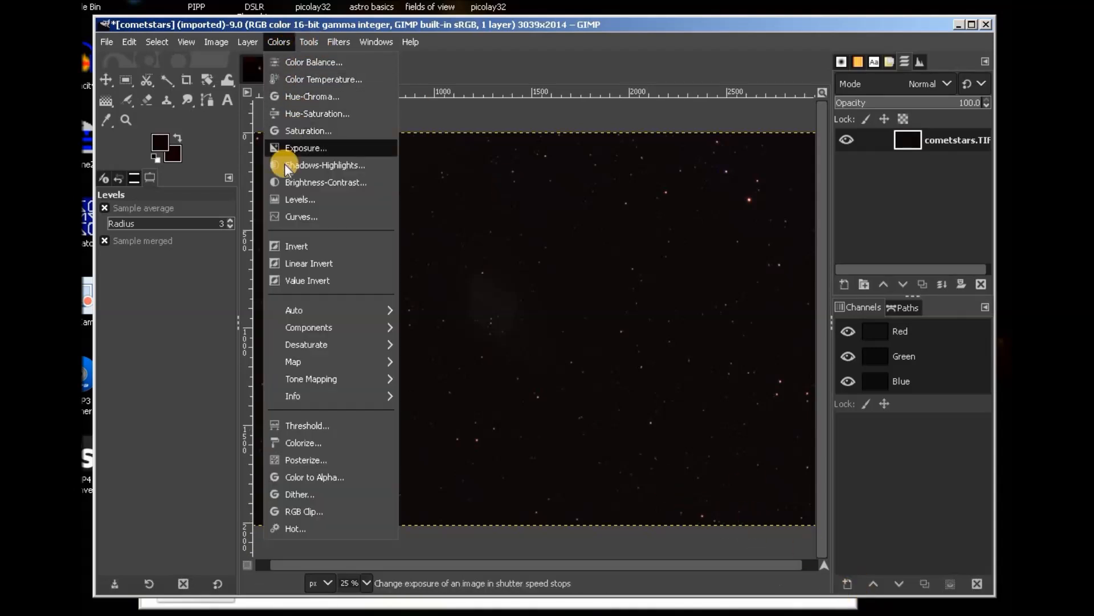
click(292, 200)
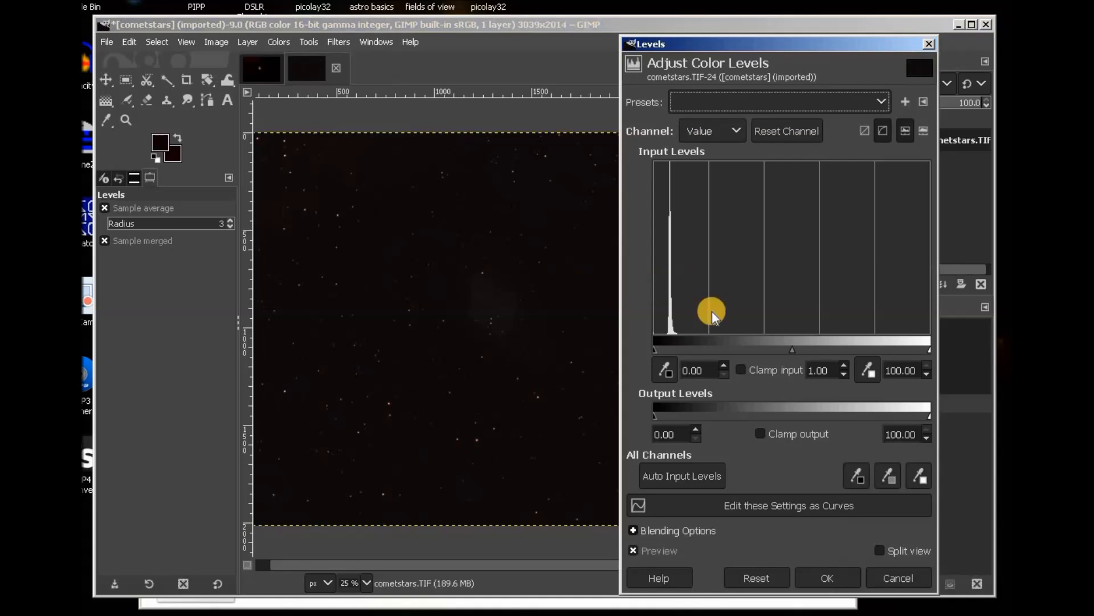
drag(792, 350, 745, 348)
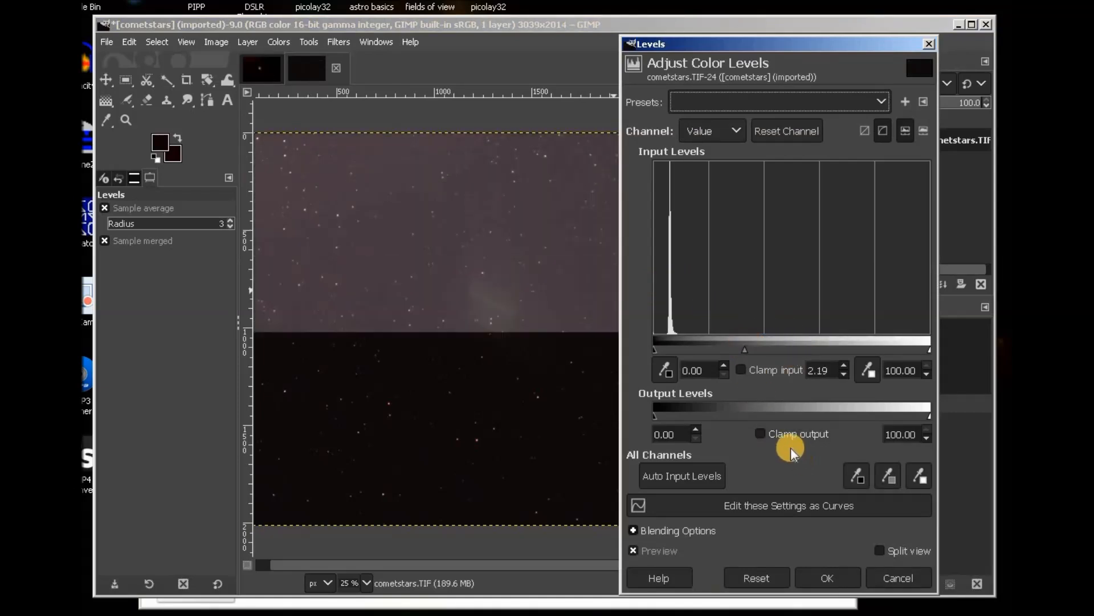
click(833, 578)
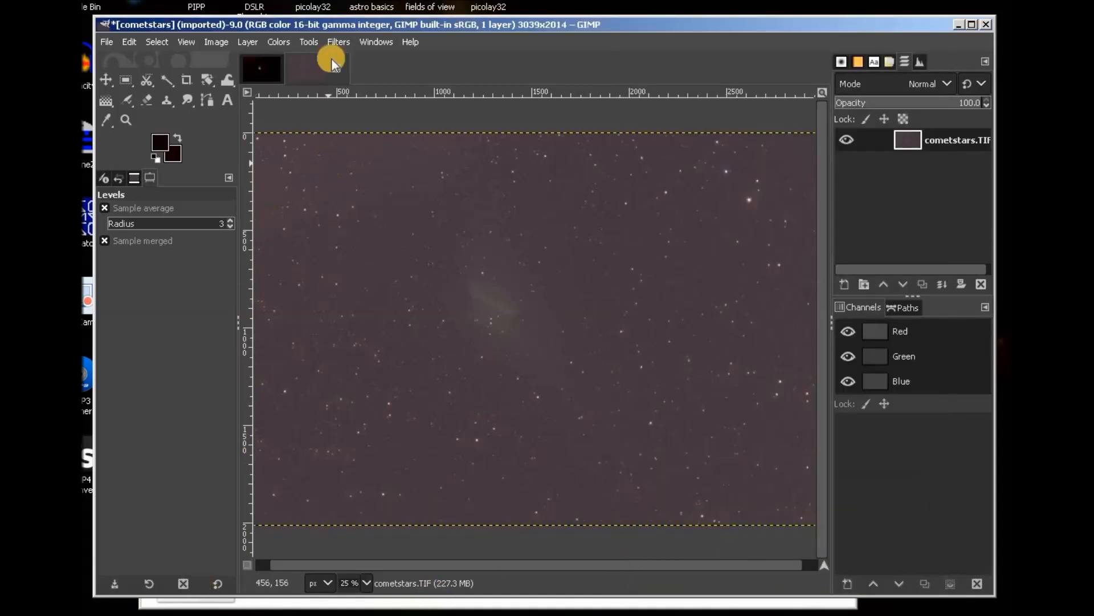
Raise the Levels black point on cometstars to darken the sky.
click(279, 43)
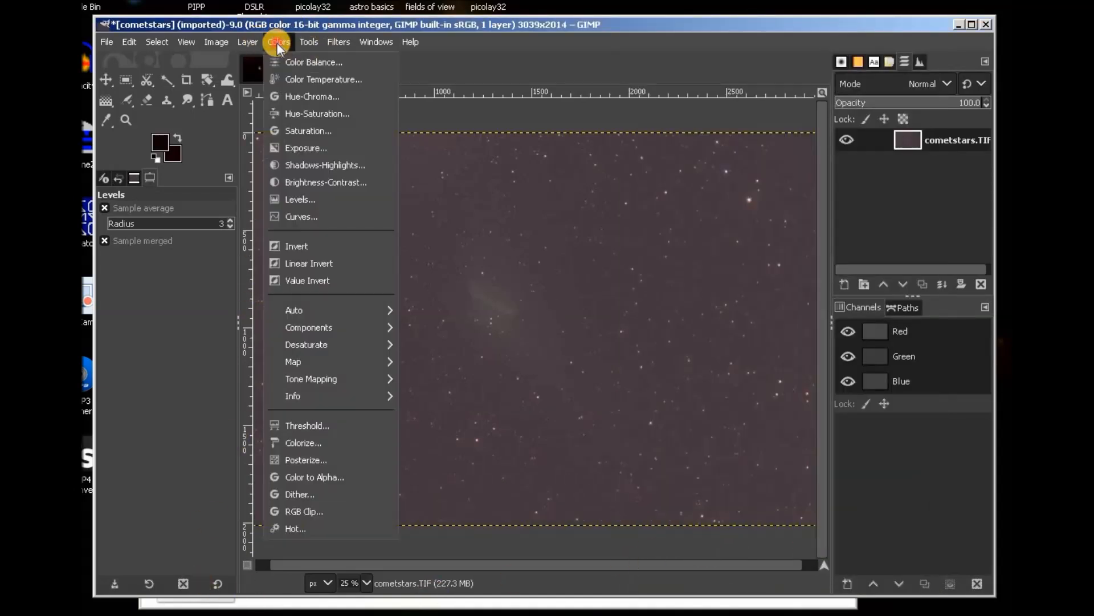
click(292, 198)
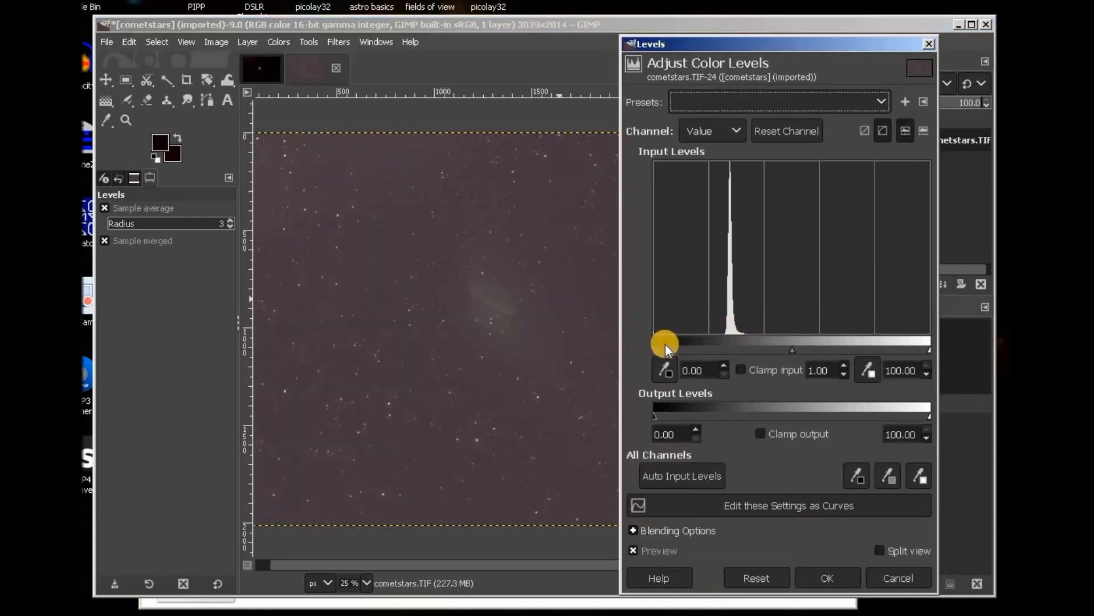
drag(655, 349, 716, 356)
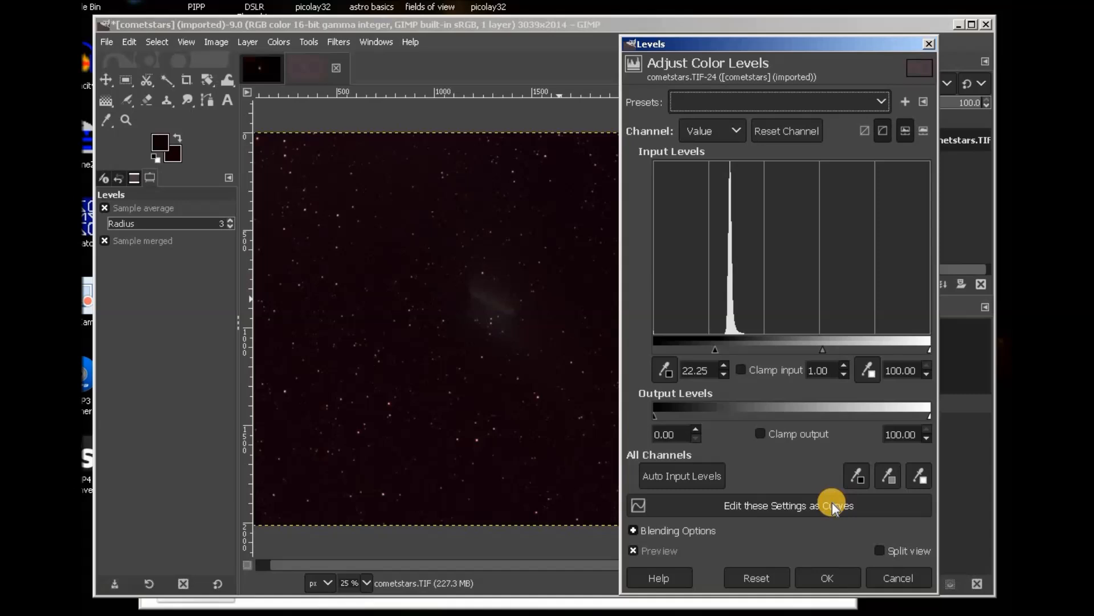
click(837, 579)
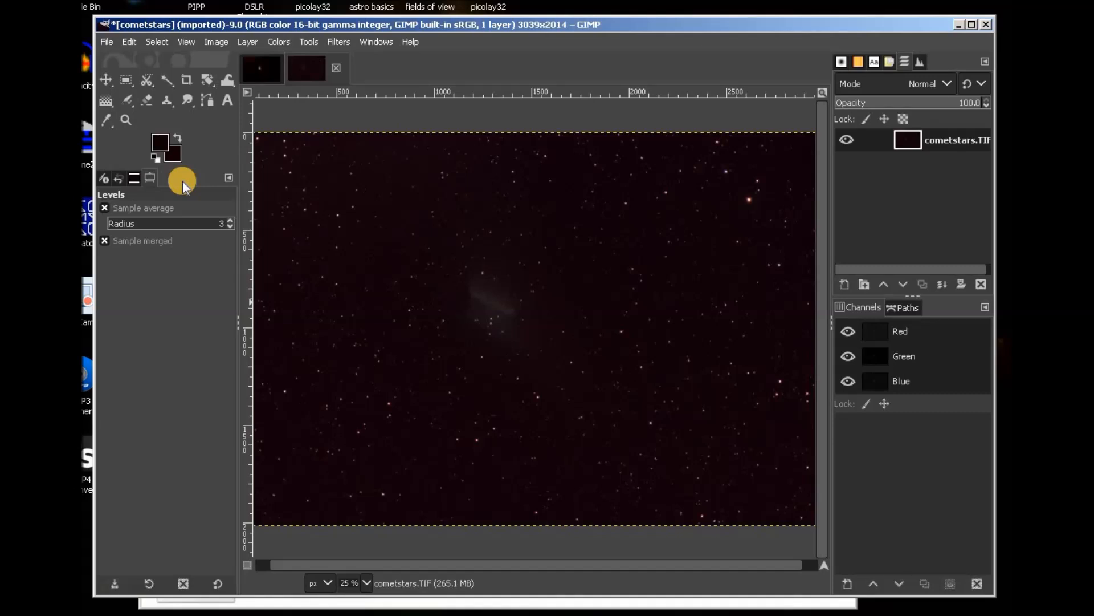
Apply a Levels midtone stretch to reveal the comet, then bring DeepSkyStacker forward.
click(279, 41)
click(298, 204)
drag(794, 351, 750, 343)
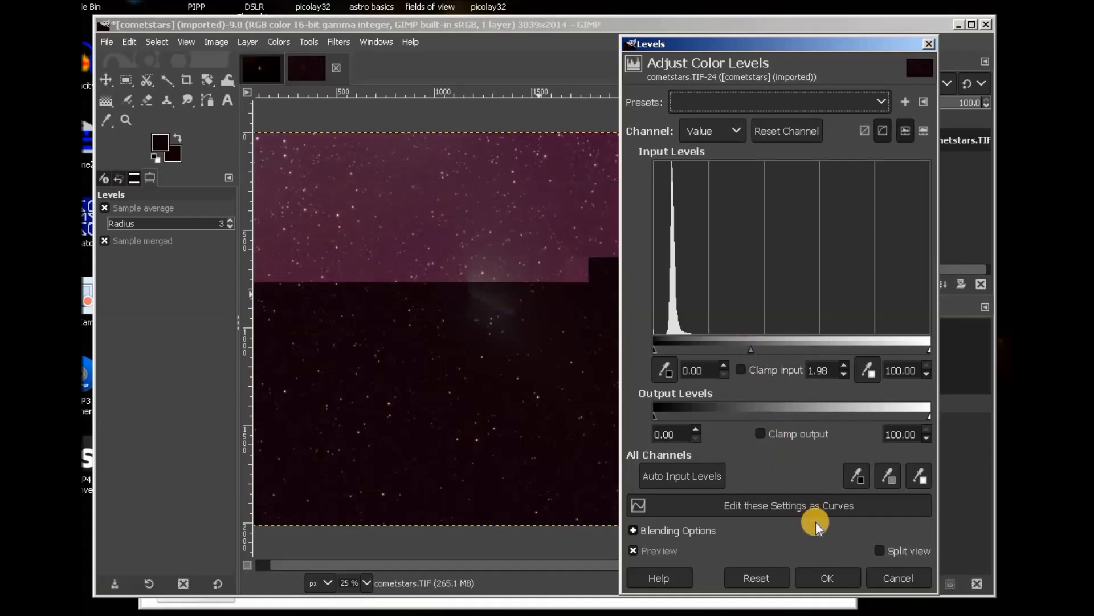
click(844, 575)
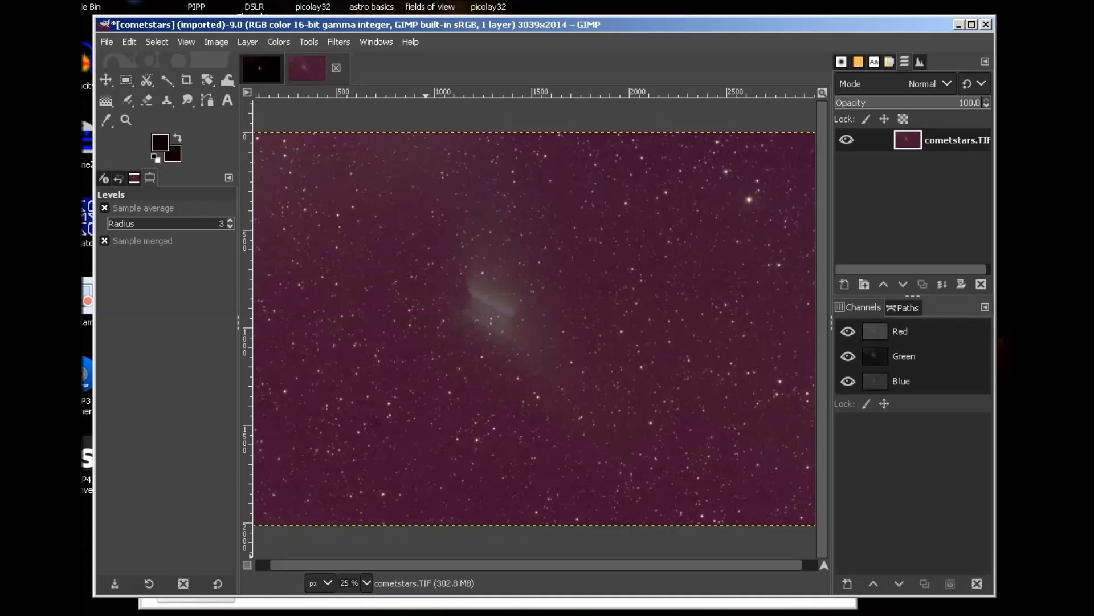
click(228, 613)
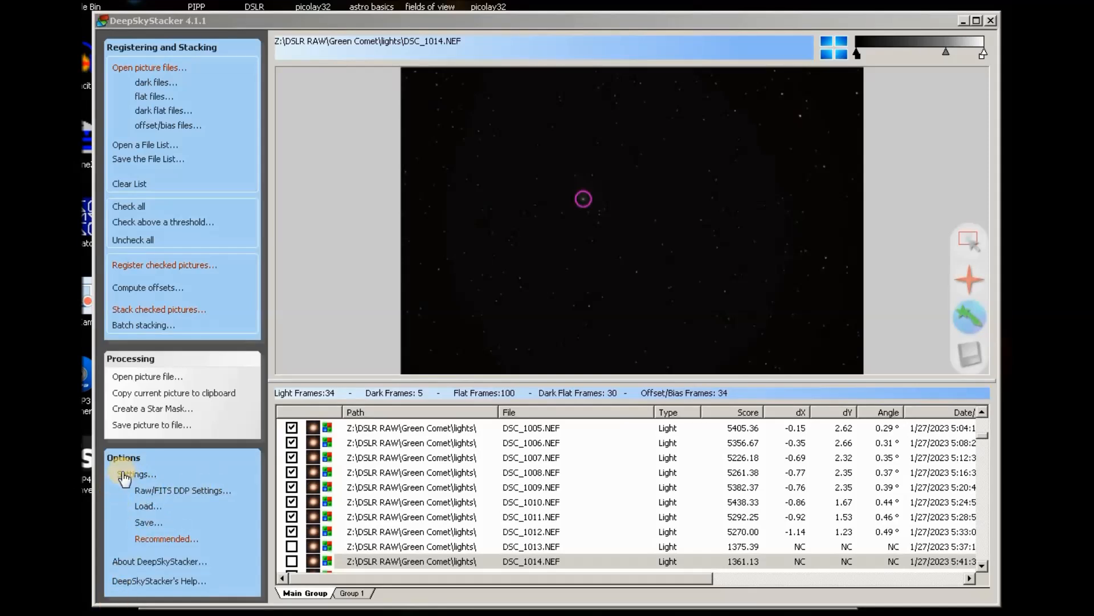
Review DeepSkyStacker's comet stacking modes in Stacking Settings without changes, then return to GIMP.
click(137, 474)
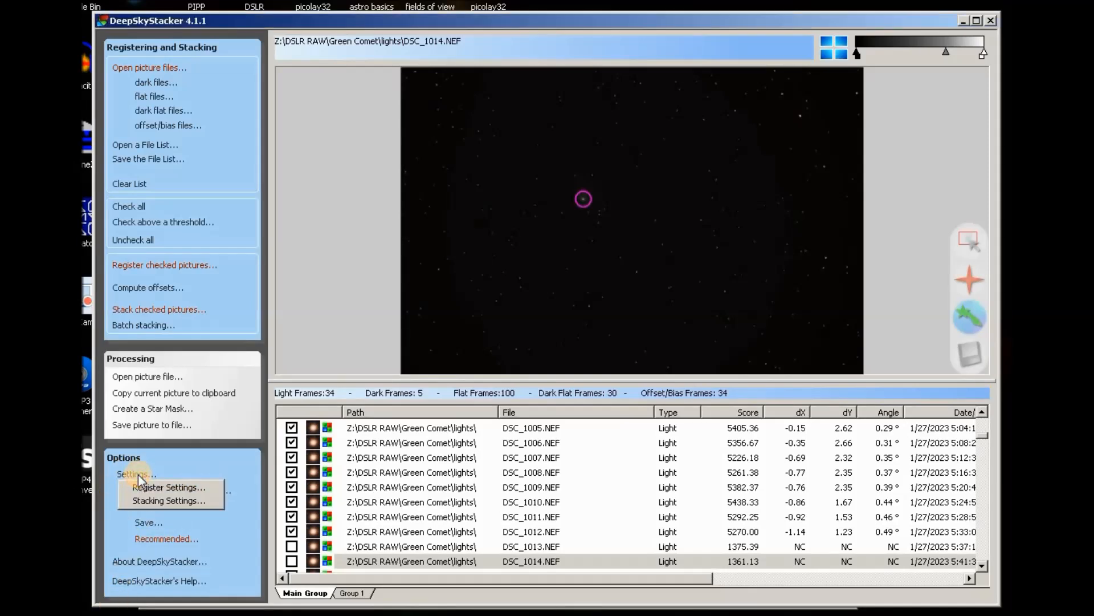
click(166, 501)
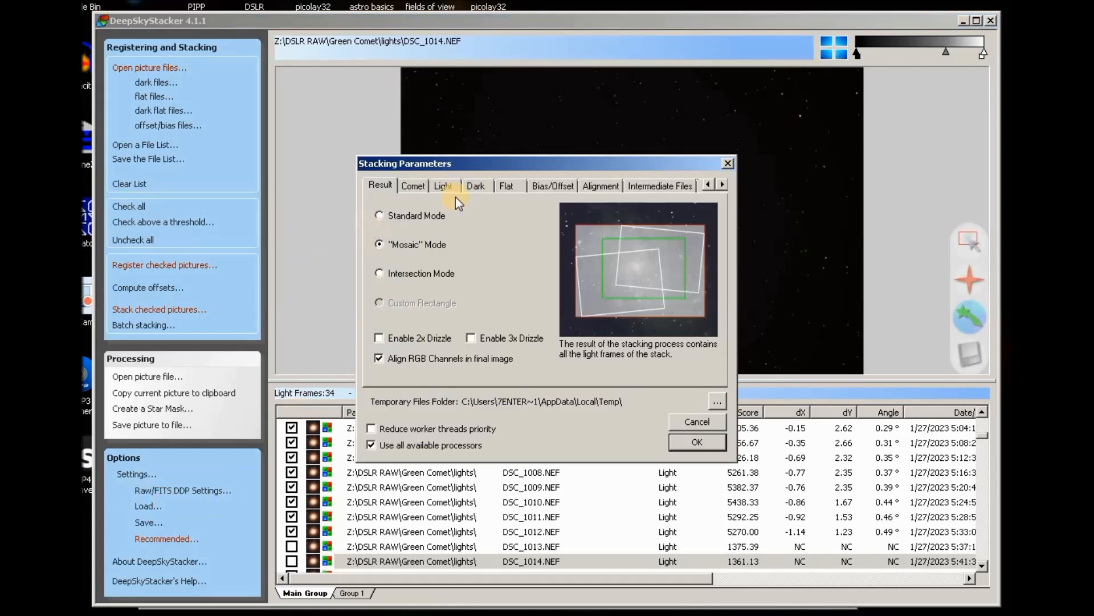
click(414, 187)
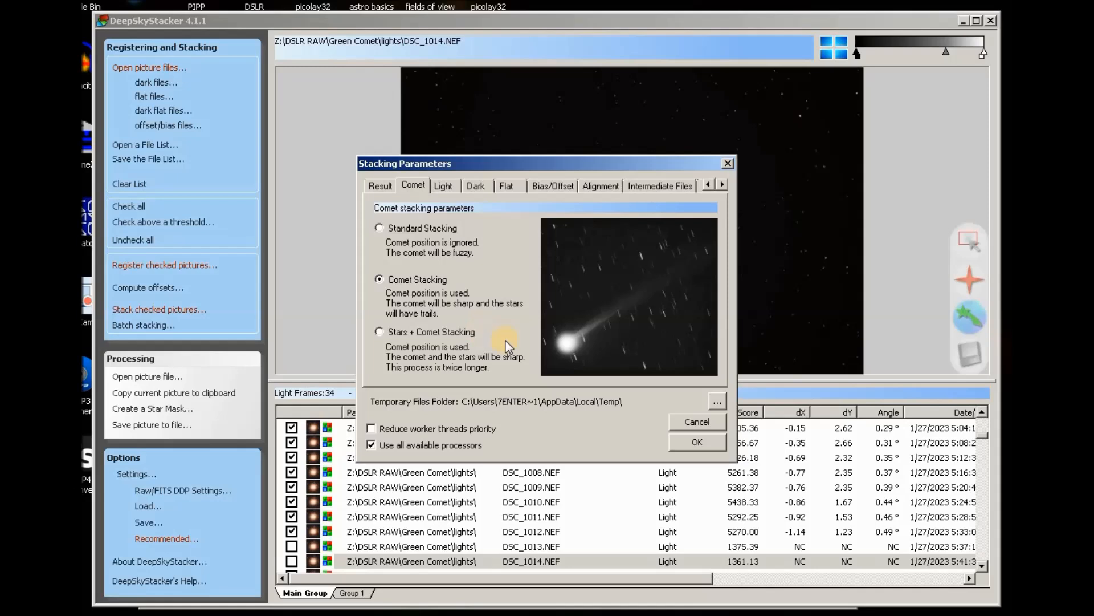
click(698, 422)
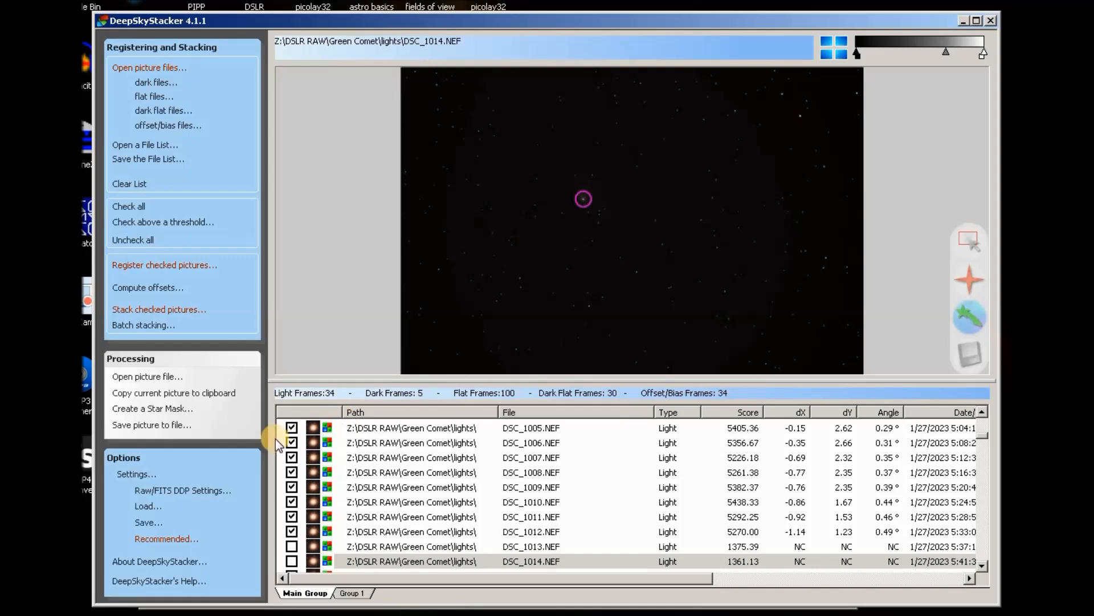
key(alt+Tab)
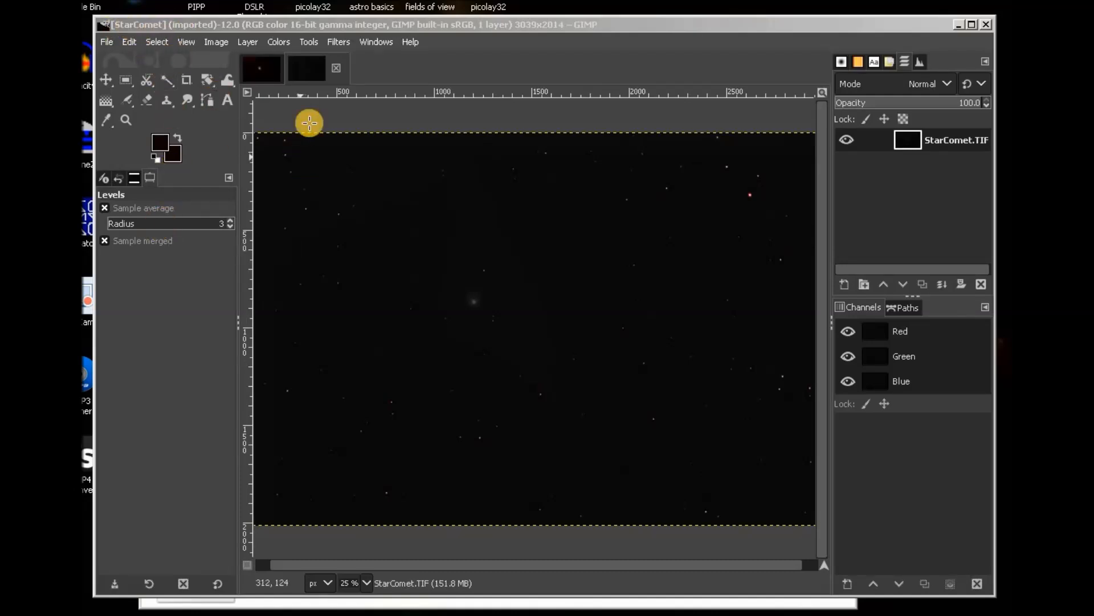
Stretch StarComet.TIF's midtones with a Levels gamma of 3.36.
click(280, 41)
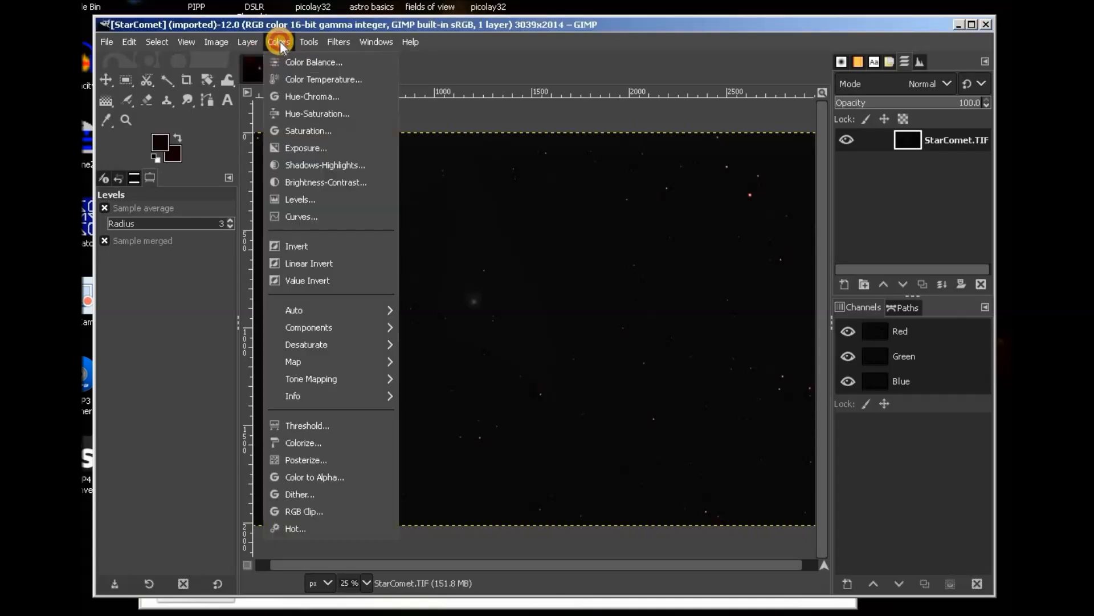
click(295, 200)
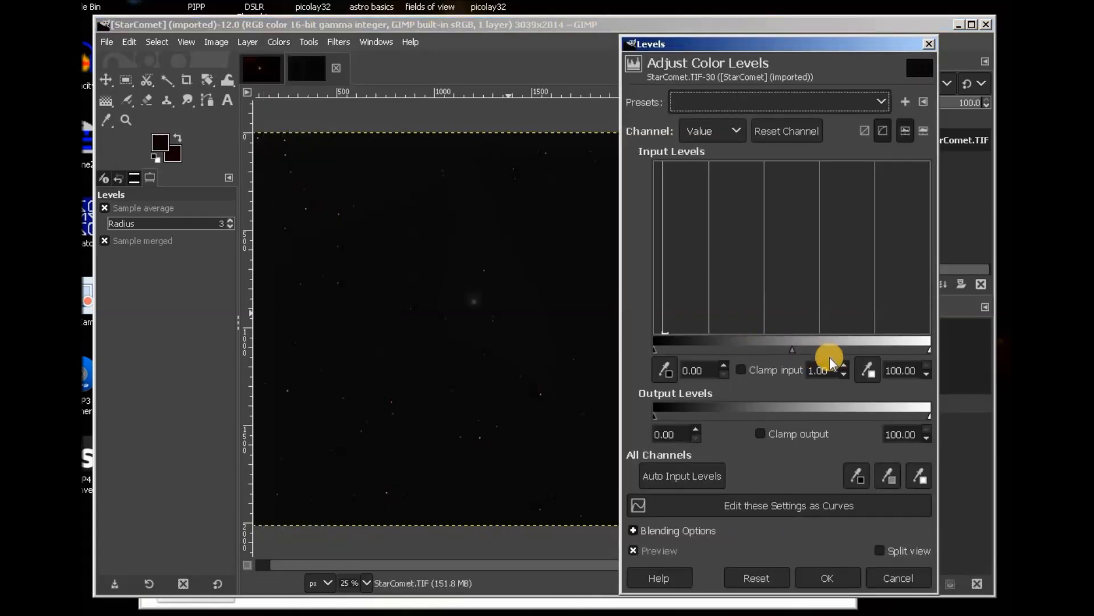
drag(792, 347, 720, 347)
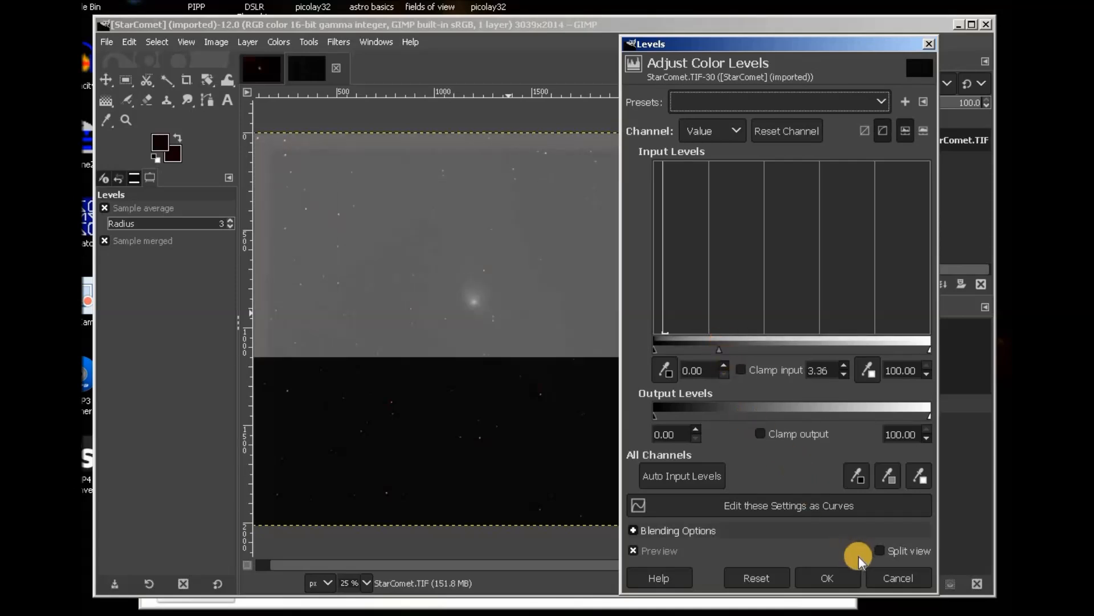
click(854, 574)
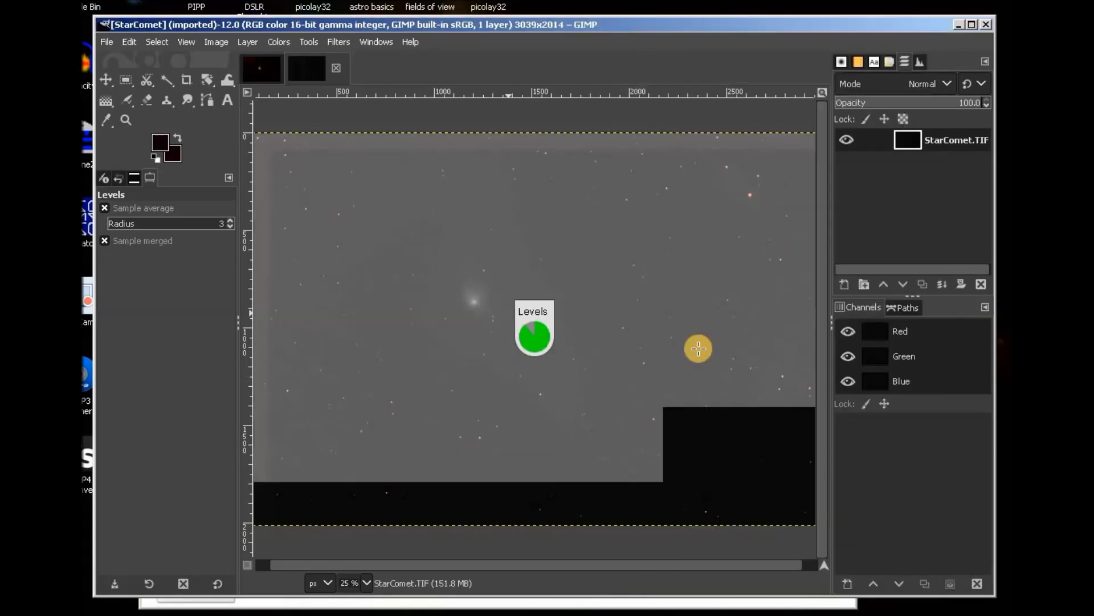
Darken the sky with a Levels black point of 32.39.
click(279, 43)
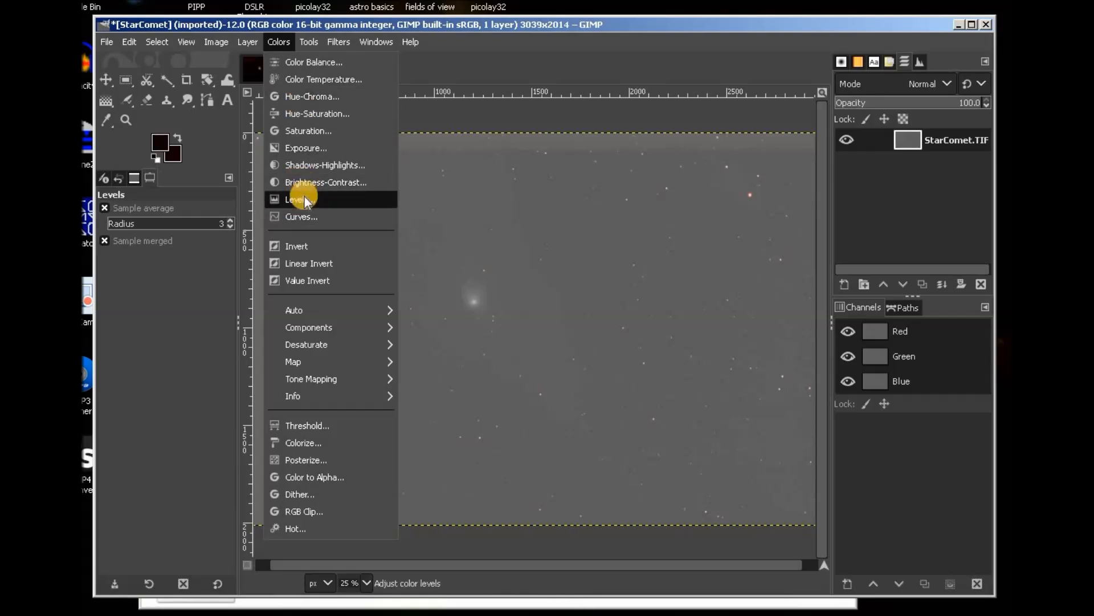
key(Return)
drag(655, 350, 743, 344)
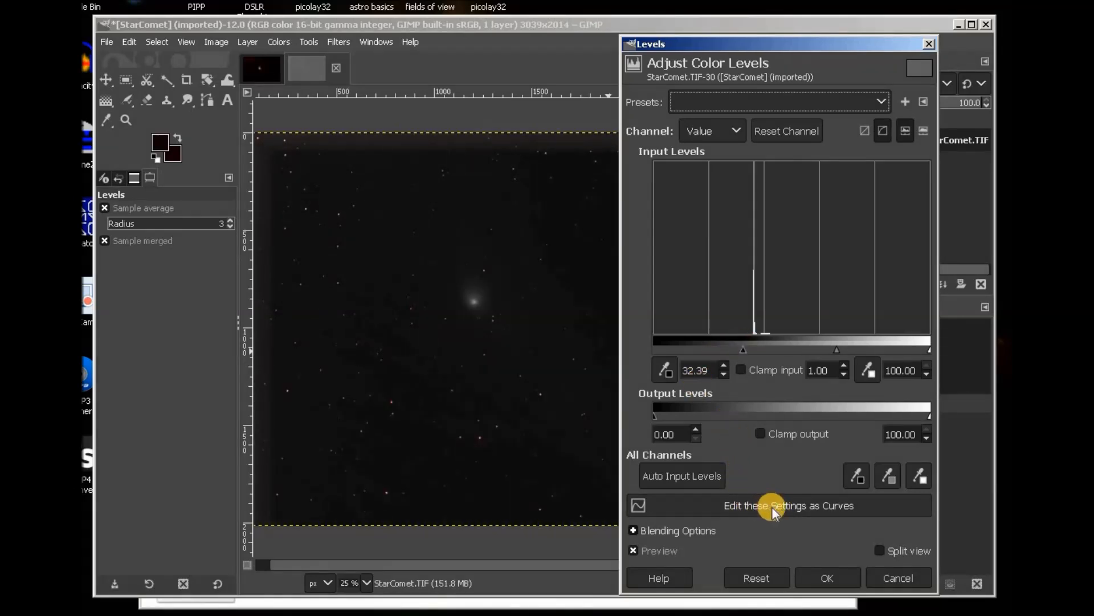
click(842, 577)
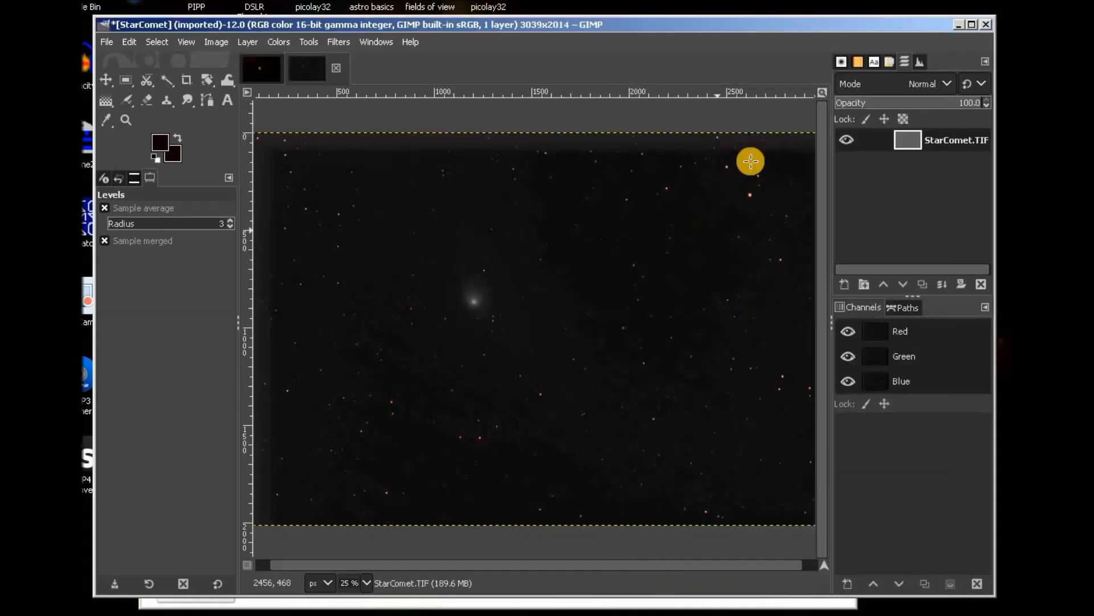
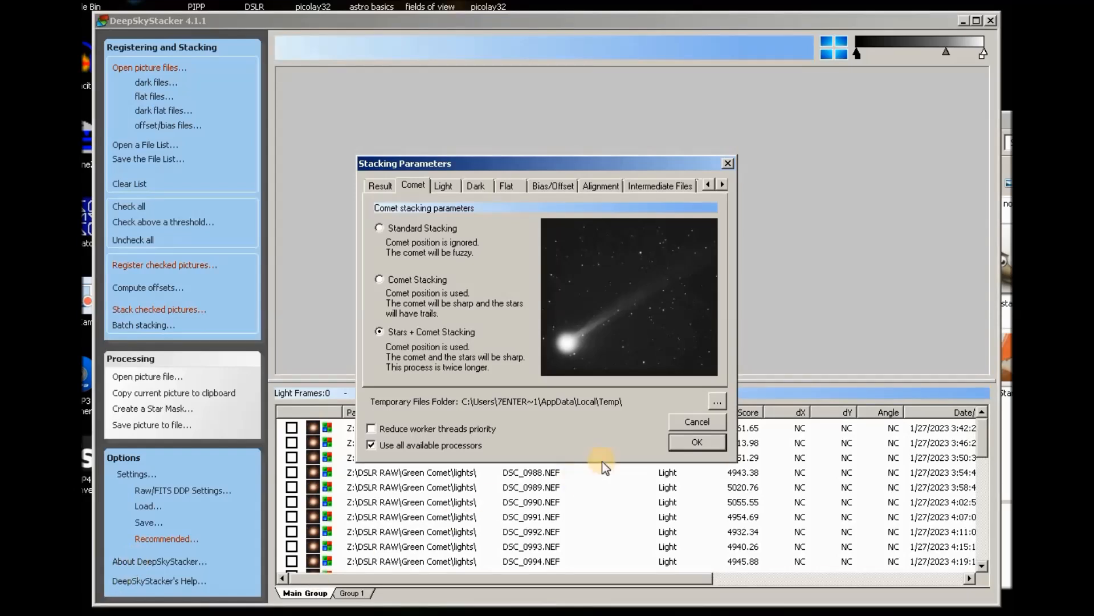
Confirm Stars + Comet stacking, preview frame DSC_0998, and bring up Register Settings.
click(704, 445)
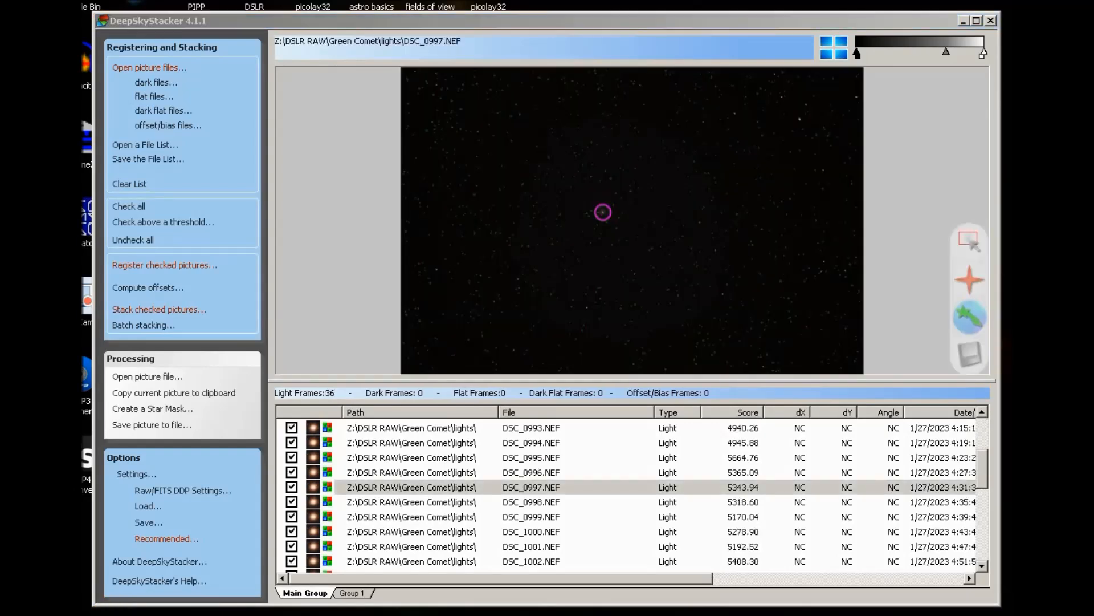
click(547, 503)
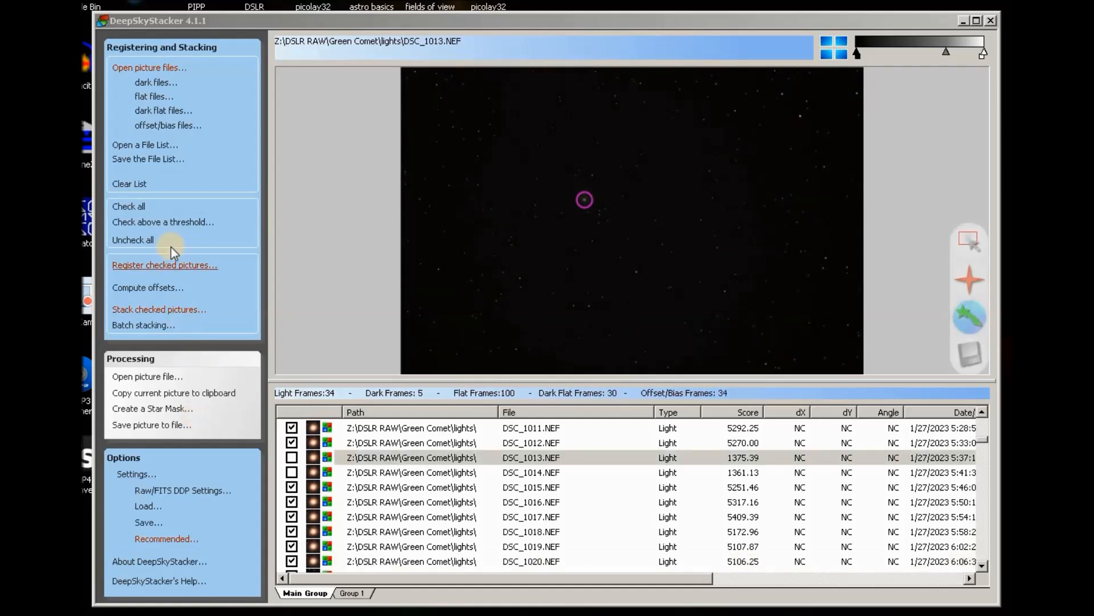
click(167, 268)
key(Escape)
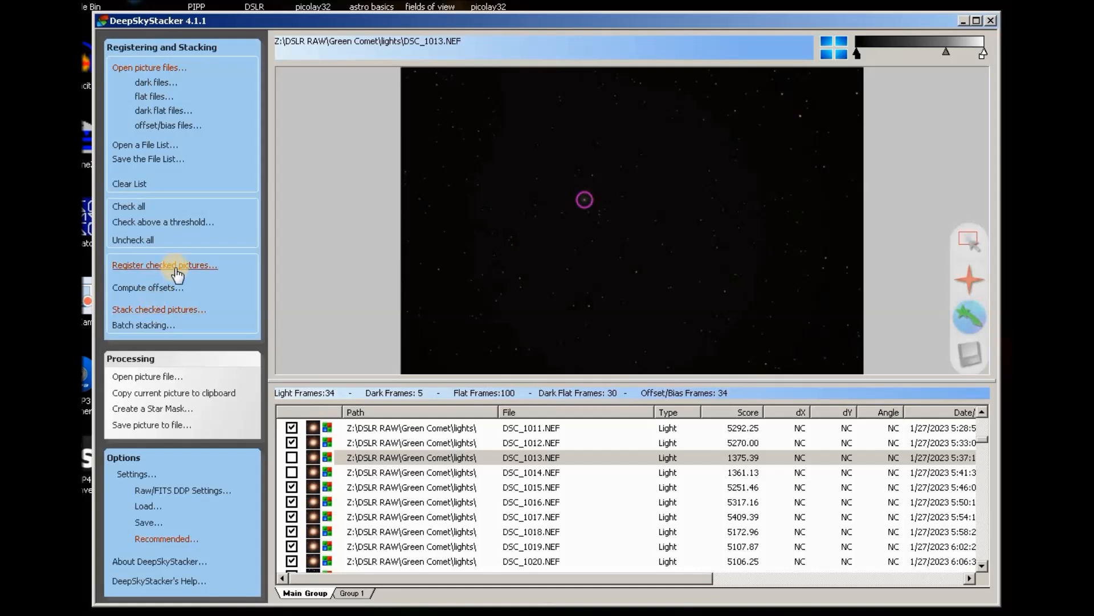
click(182, 268)
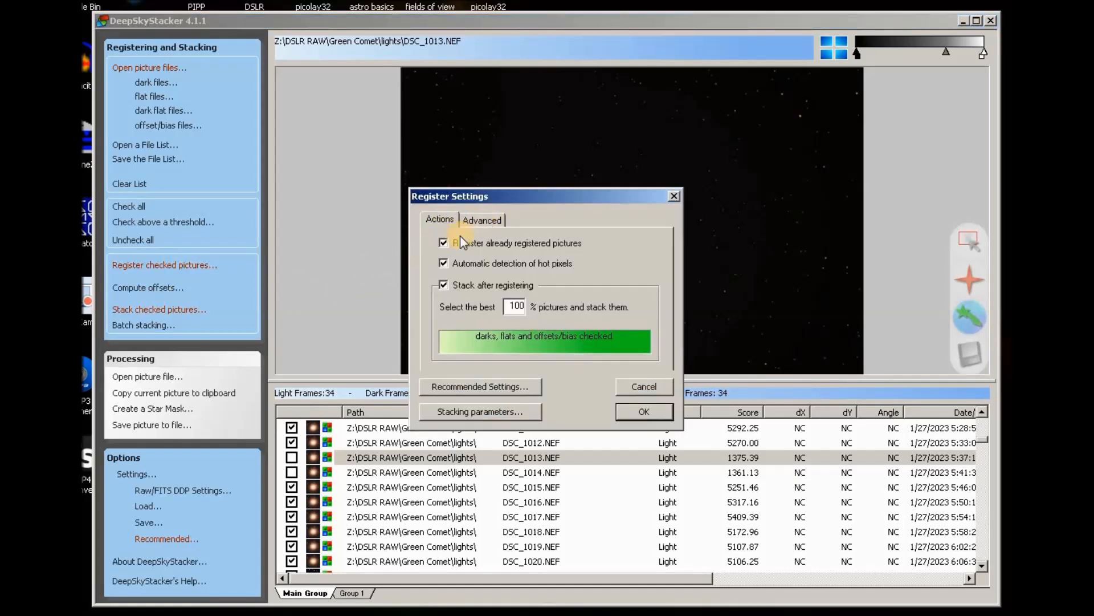
Register and stack the 34 frames, saving the result as 16-bit TIFF 'CometAndStars 11 1 24'.
click(645, 412)
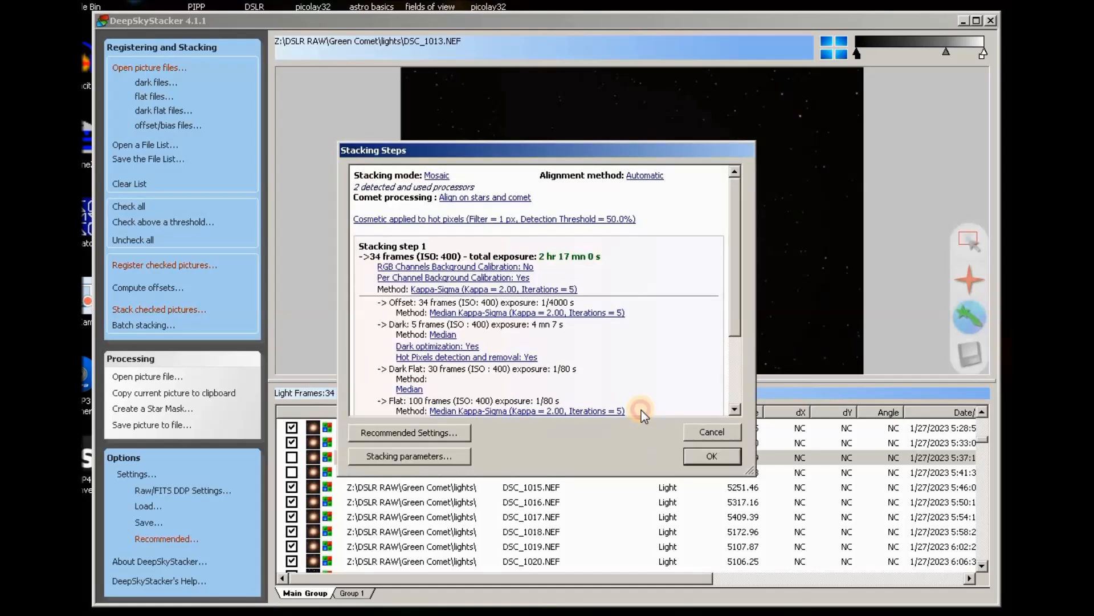
mouse_move(734, 226)
mouse_down()
mouse_move(740, 317)
mouse_move(731, 216)
mouse_up()
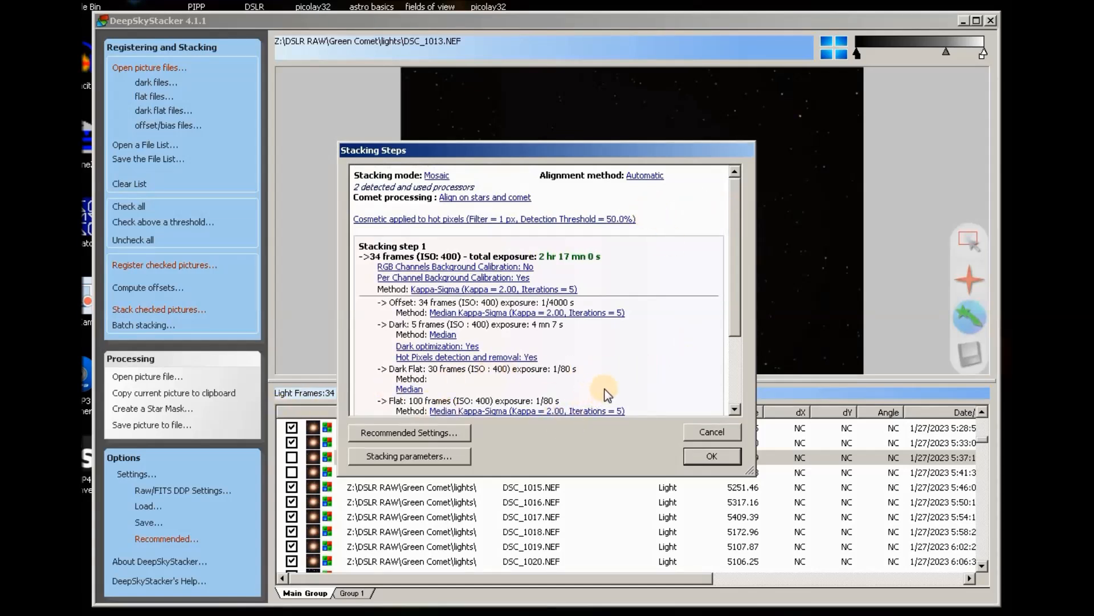
click(714, 456)
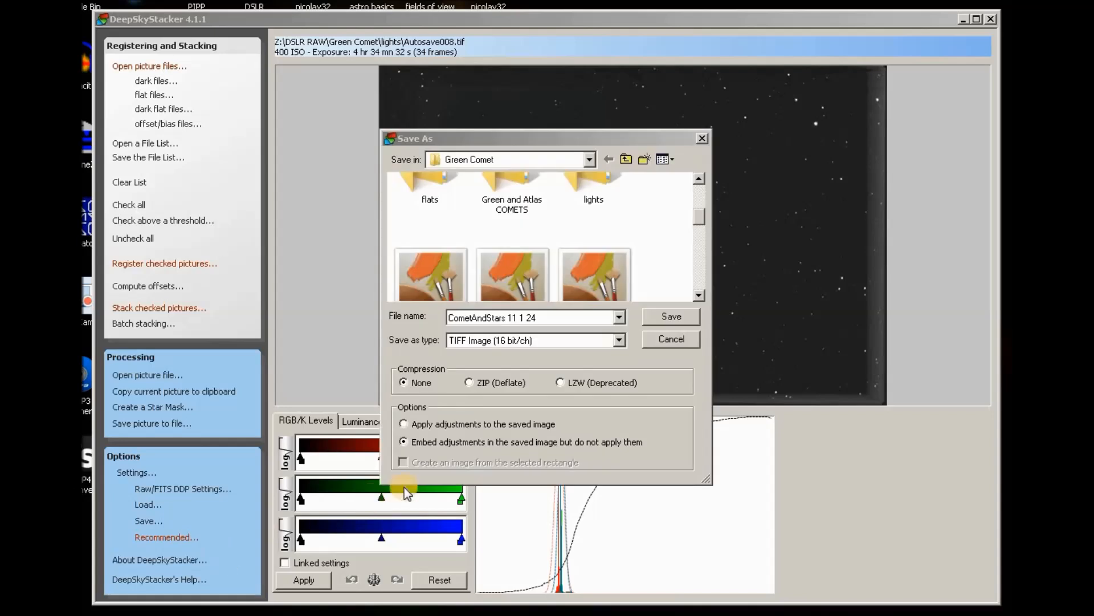
click(672, 316)
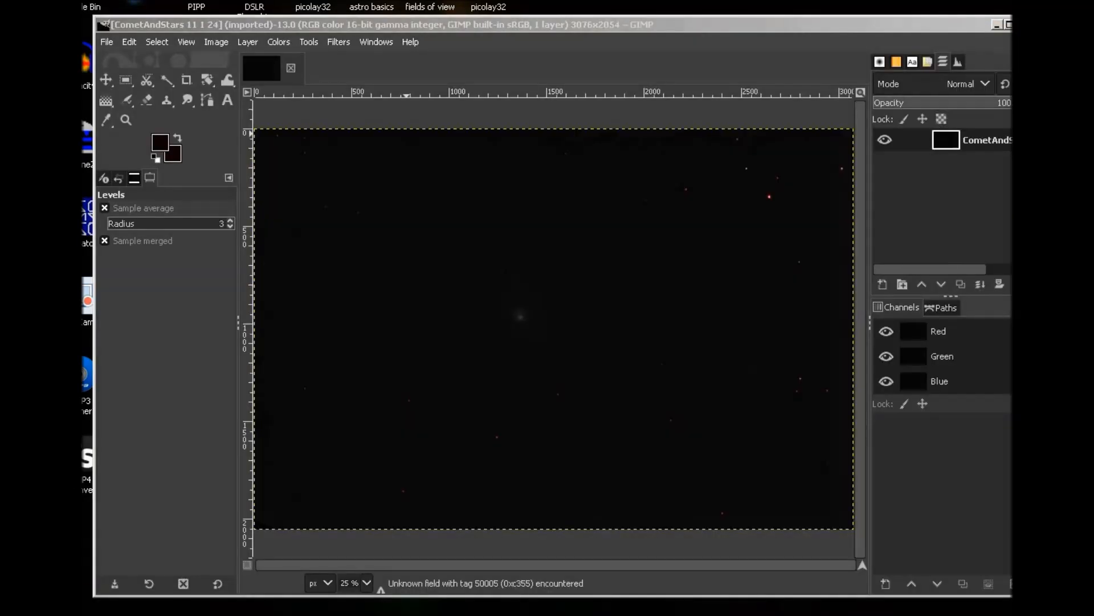
Brighten the stack's midtones with a Levels gamma boost, then raise the black point to 17.46.
click(275, 41)
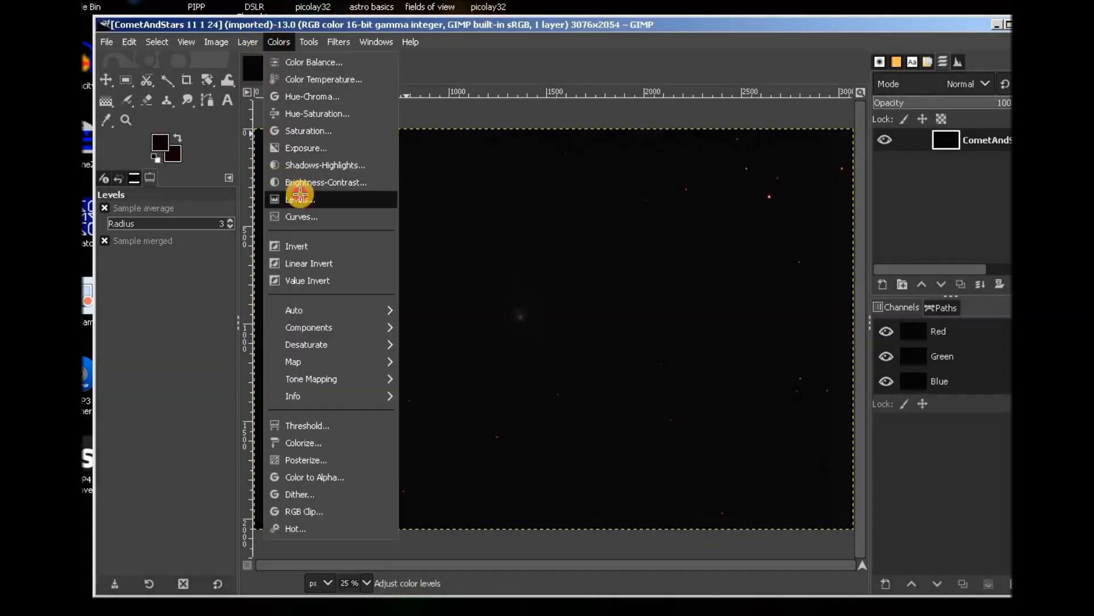
click(300, 196)
drag(797, 351, 744, 350)
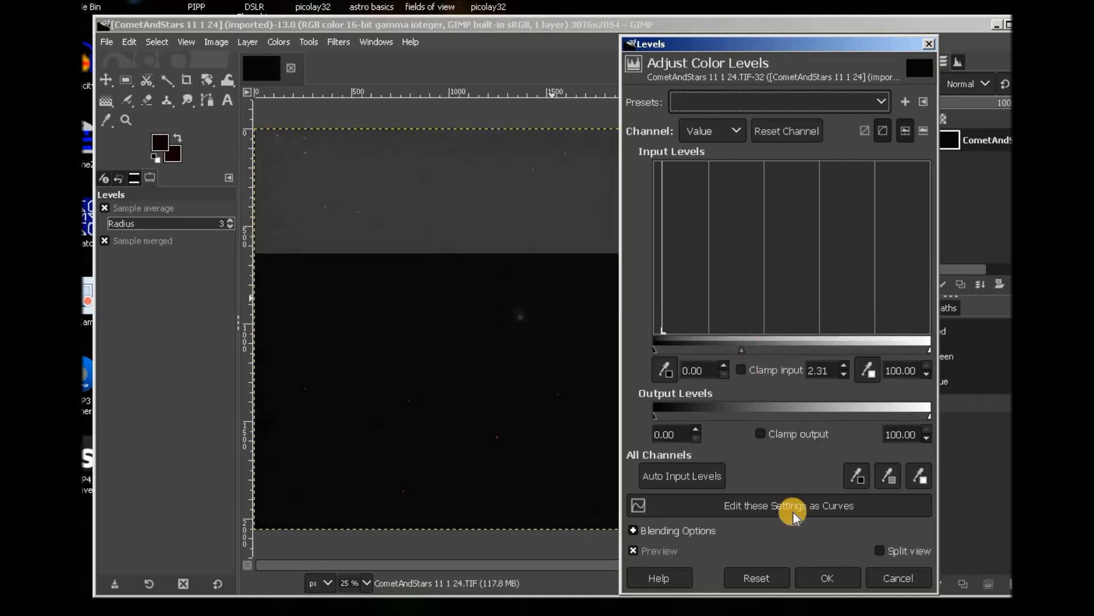
click(819, 579)
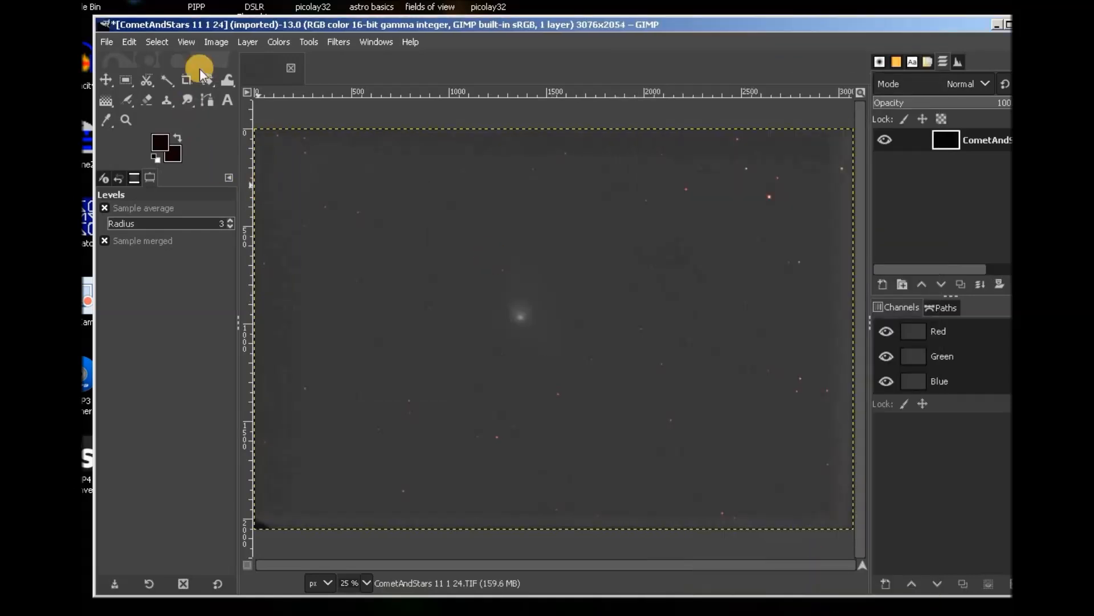
click(279, 42)
click(298, 202)
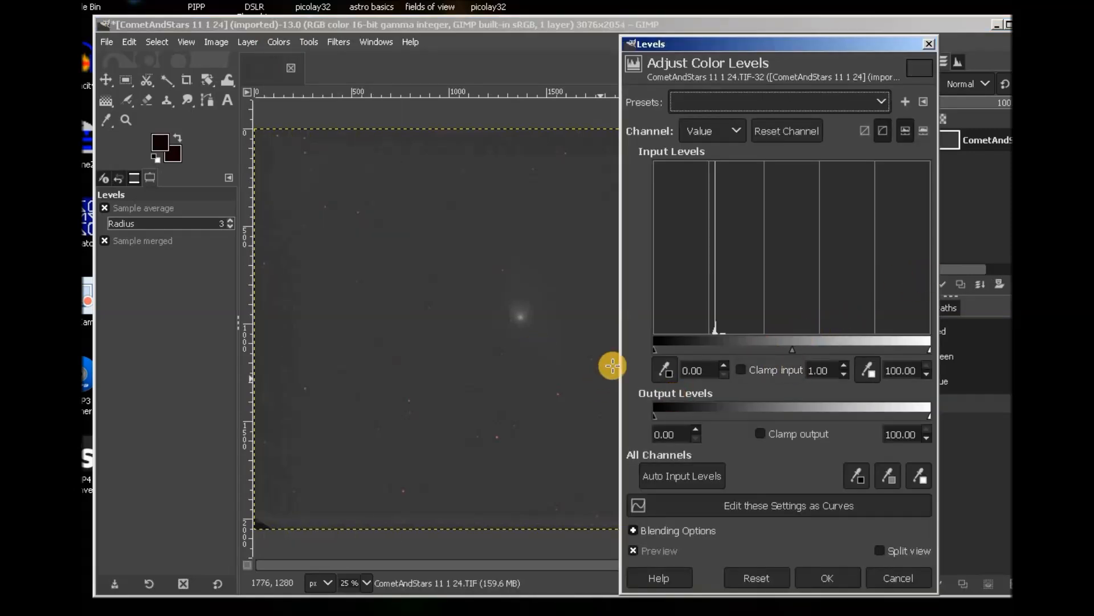
drag(655, 348, 702, 352)
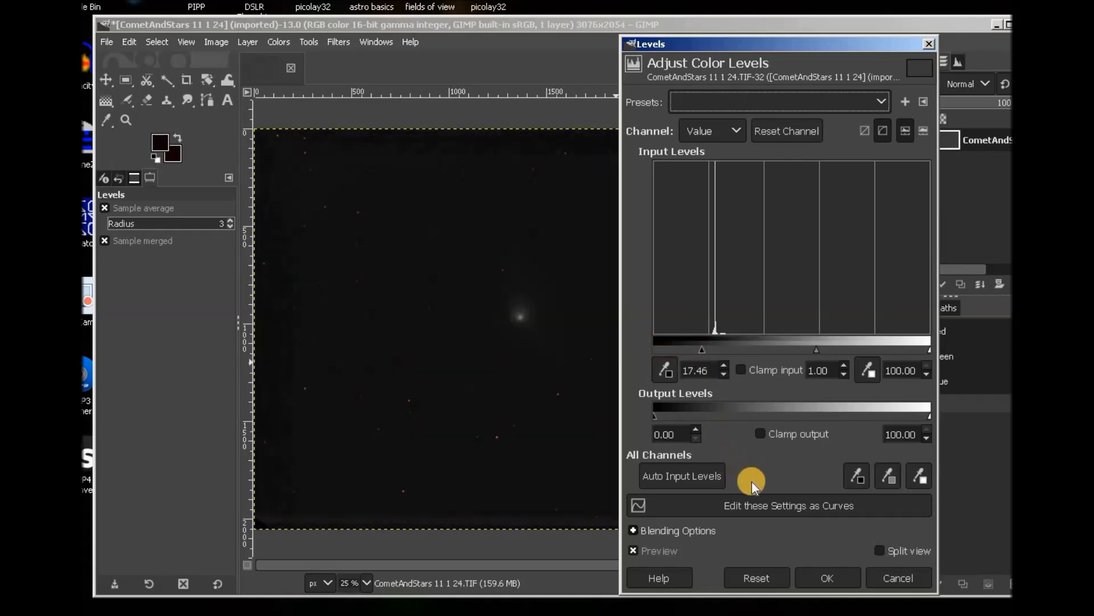
click(827, 577)
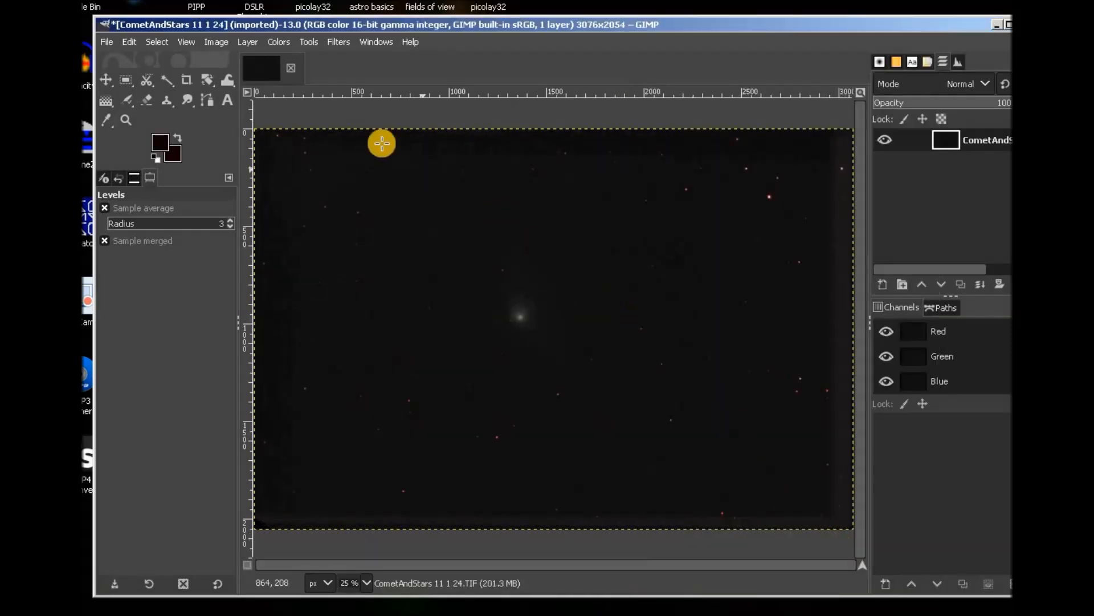
Repeat the Levels midtone boost and raise the black point further to 22.54.
click(279, 42)
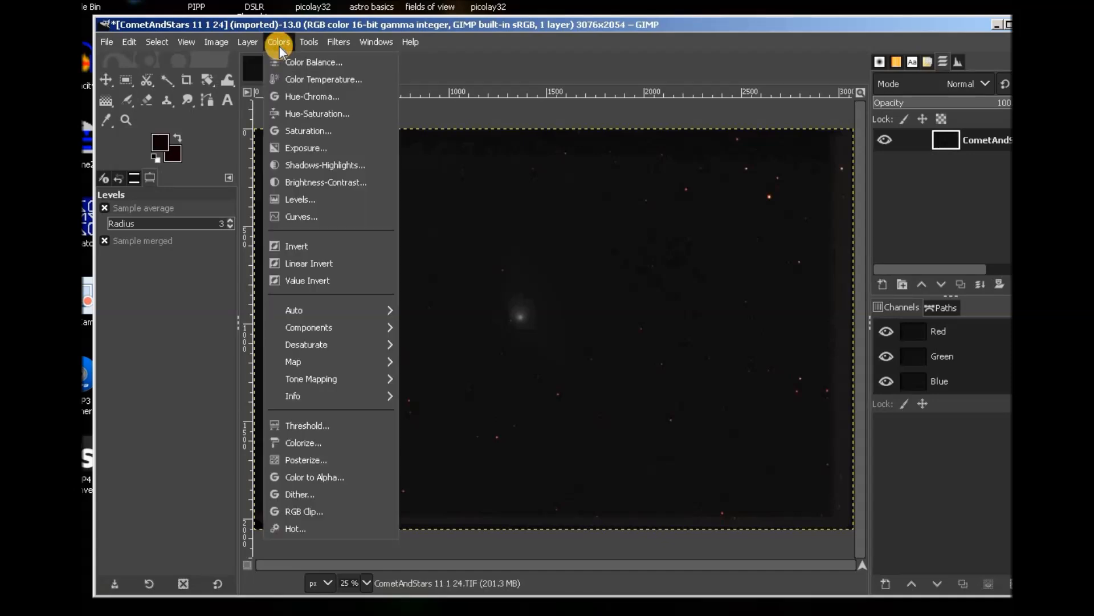
click(291, 197)
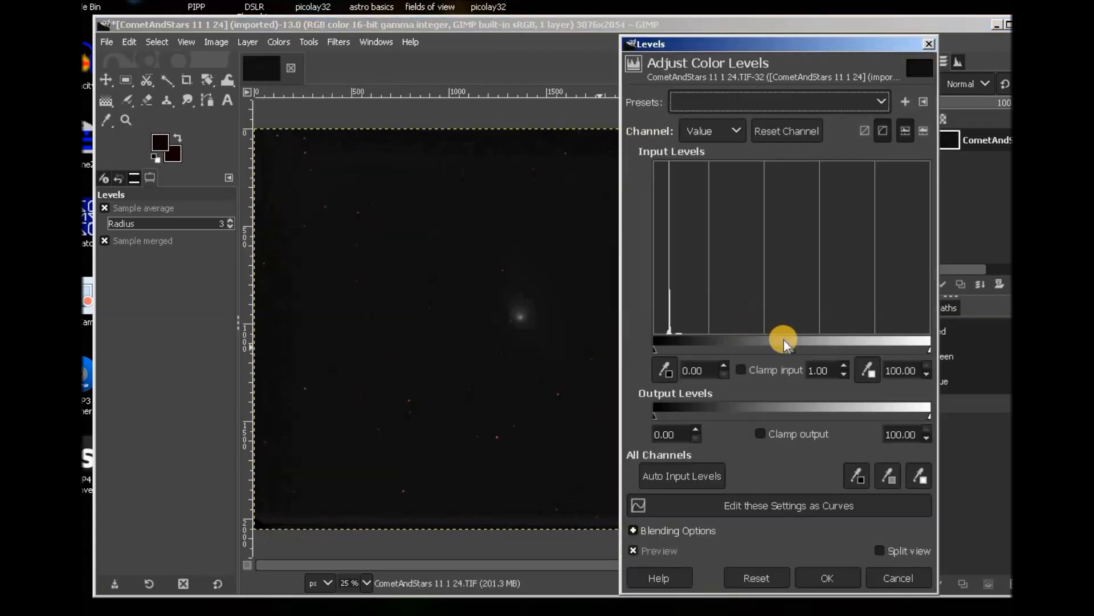
drag(793, 350, 744, 349)
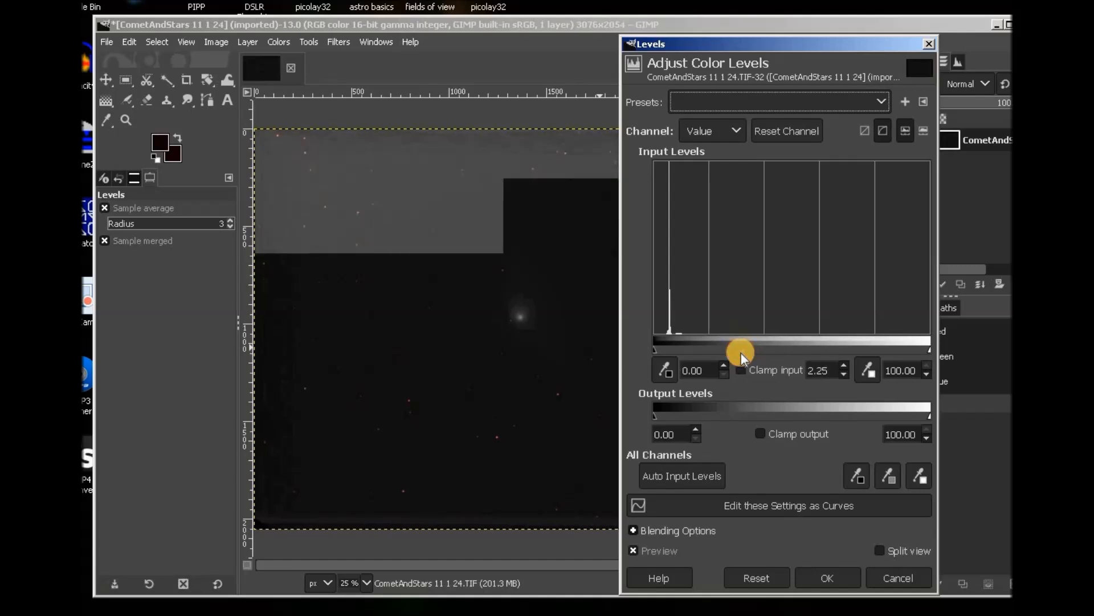
click(834, 578)
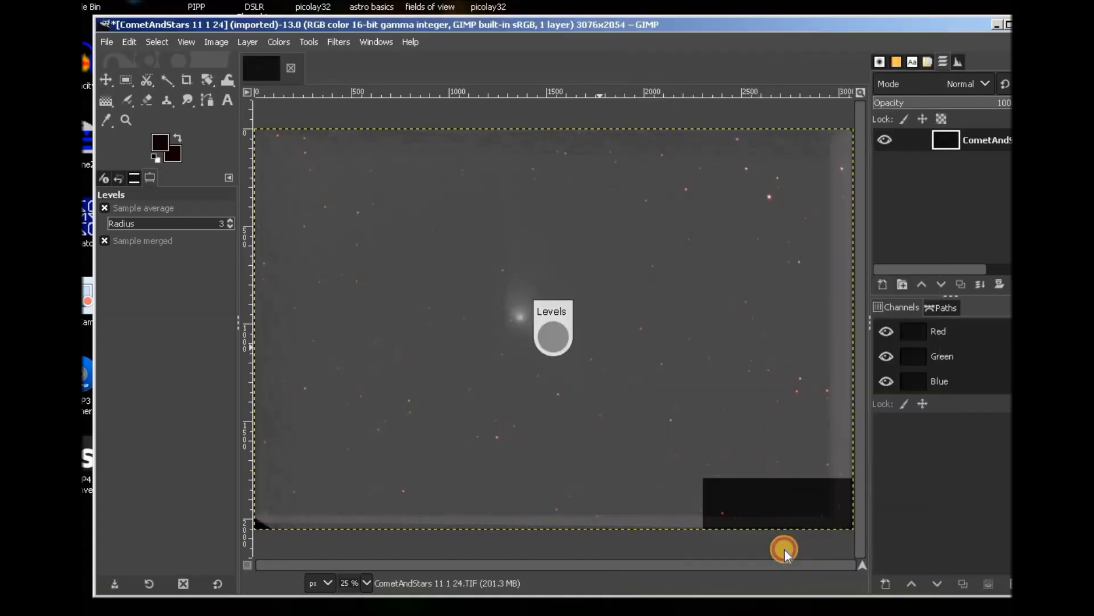
click(278, 41)
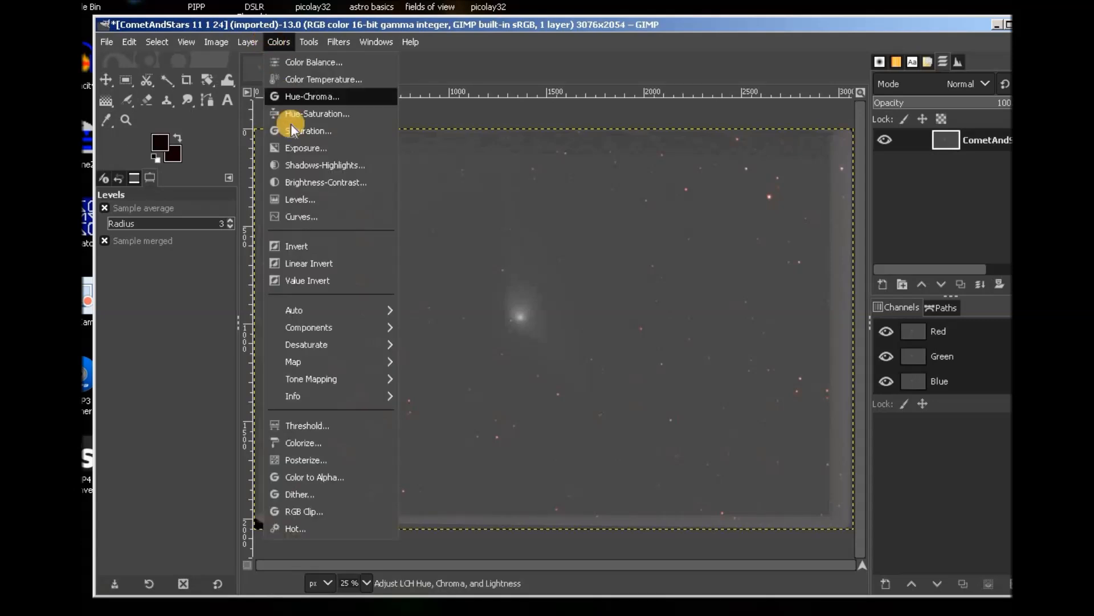
click(297, 201)
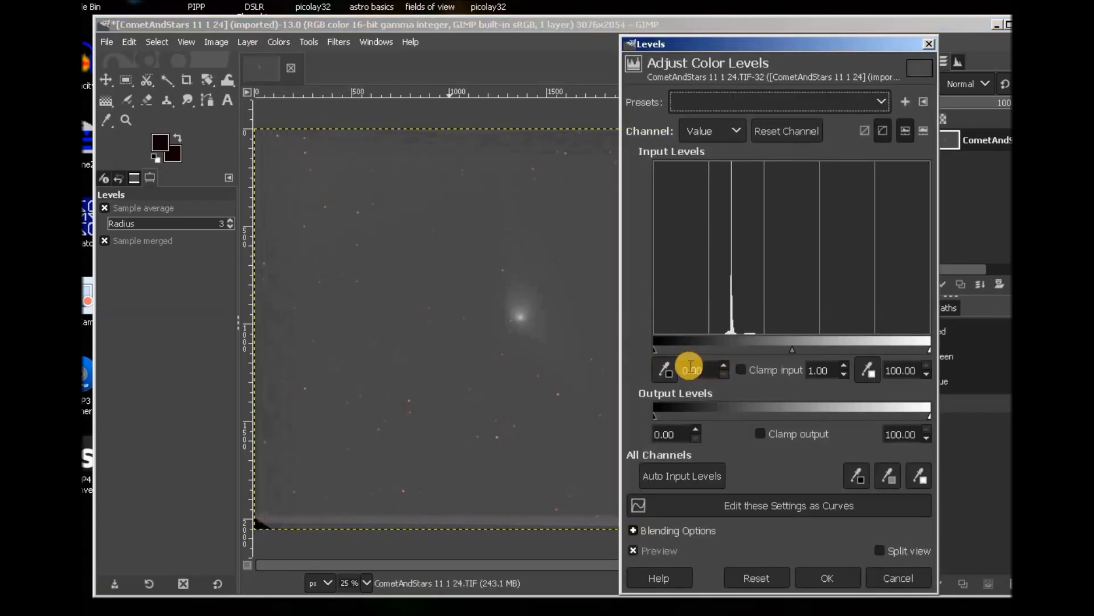
drag(655, 349, 716, 348)
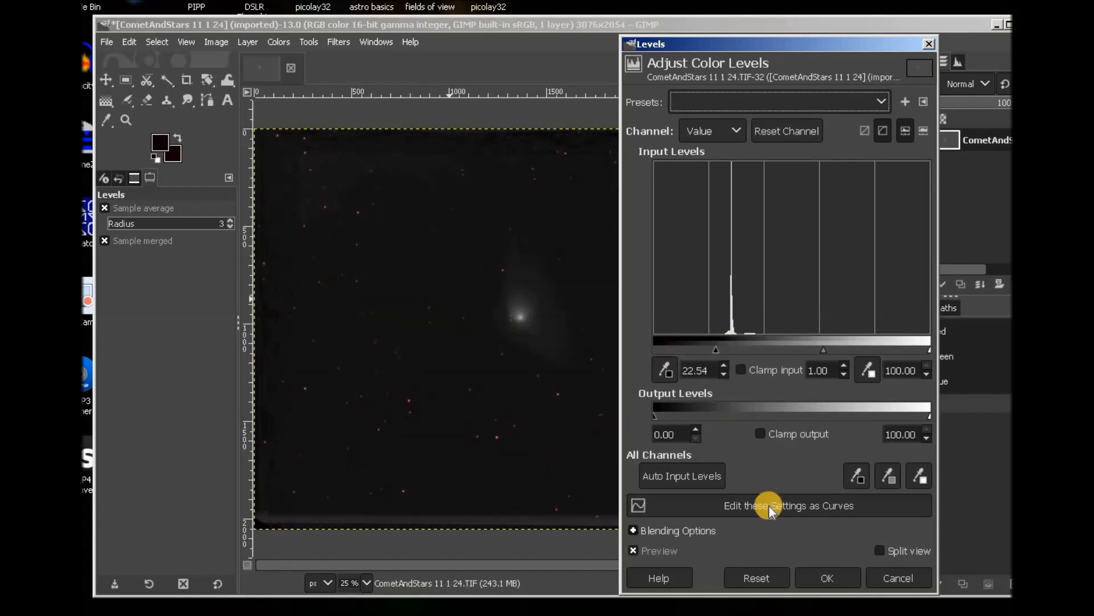
click(826, 578)
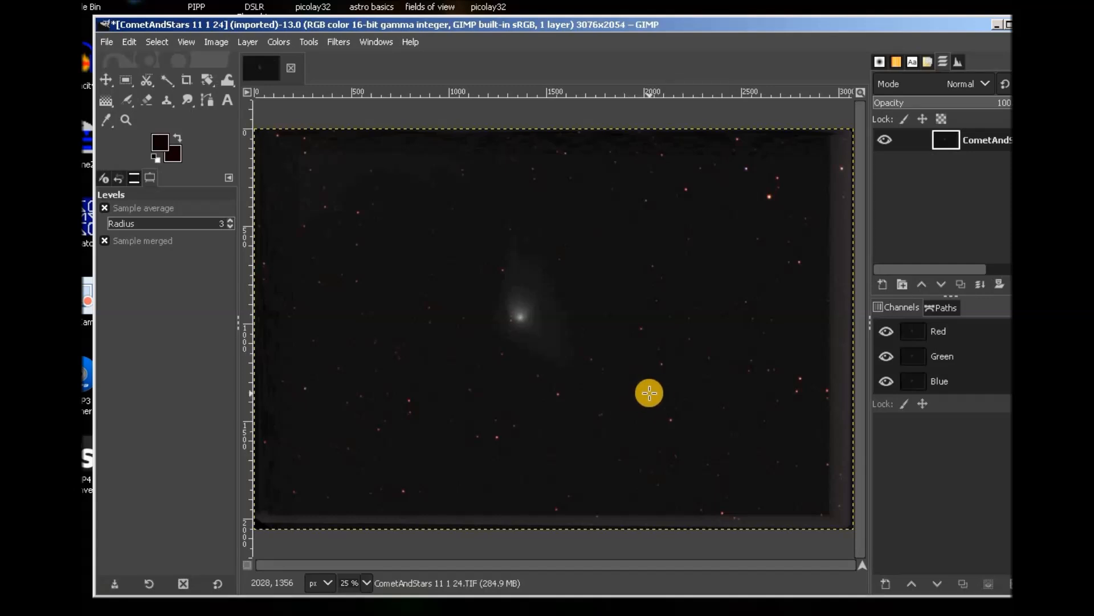
Zoom in on the comet and pan around to inspect the stretched stack closely.
scroll(649, 392, up, 3)
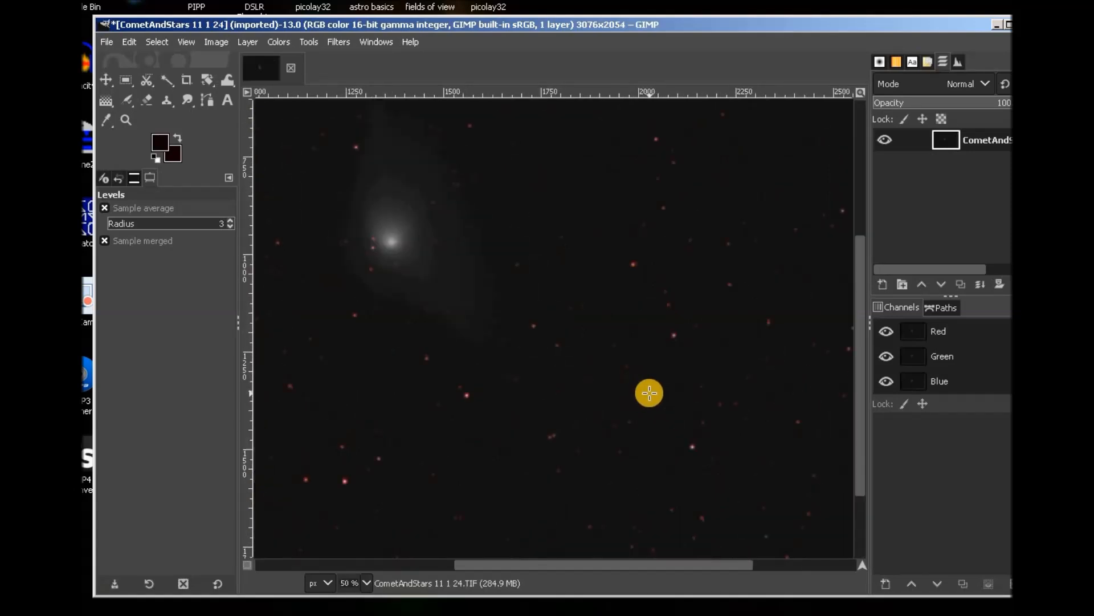
scroll(649, 393, up, 1)
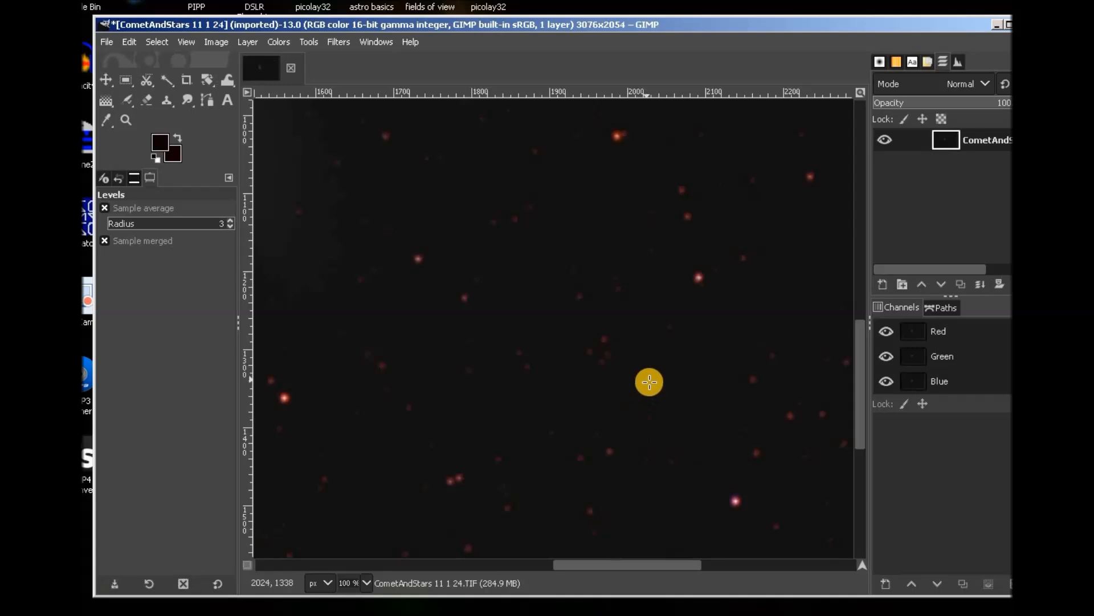
drag(631, 570, 574, 573)
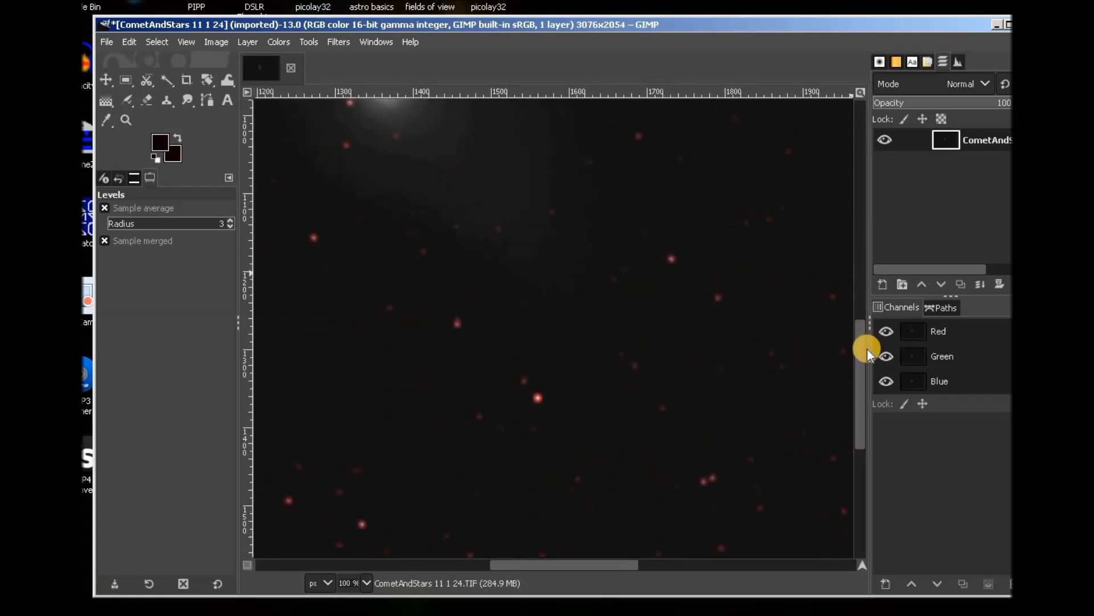
drag(860, 350, 845, 262)
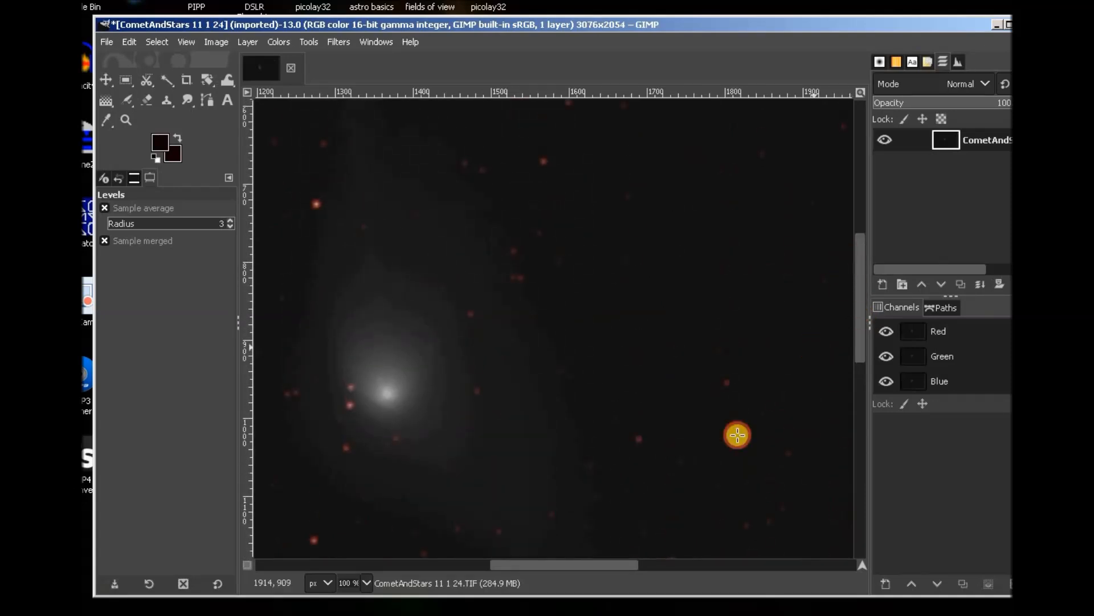
drag(617, 564, 587, 562)
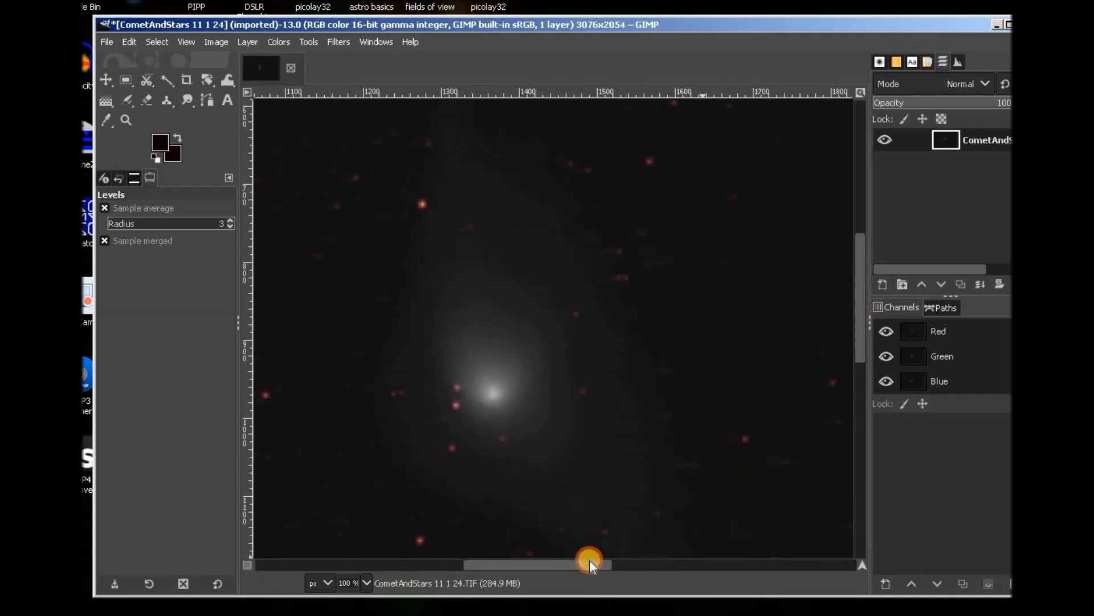
drag(856, 283, 854, 318)
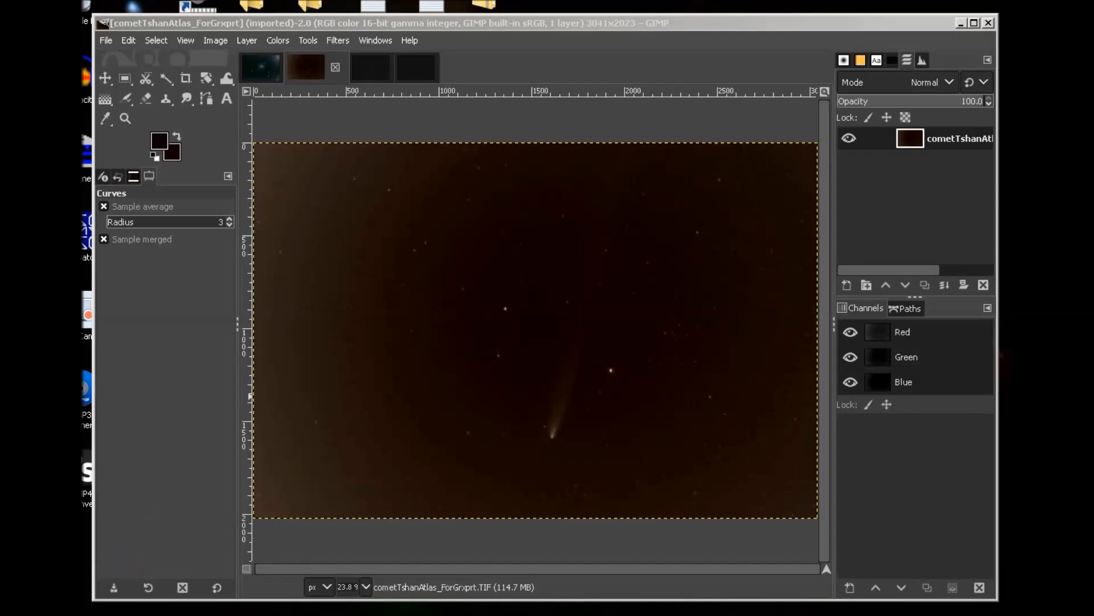
Open the Notepad capture notes: Nikon D50, 135mm, 4 min at f5.6, ISO400 RAW.
click(239, 610)
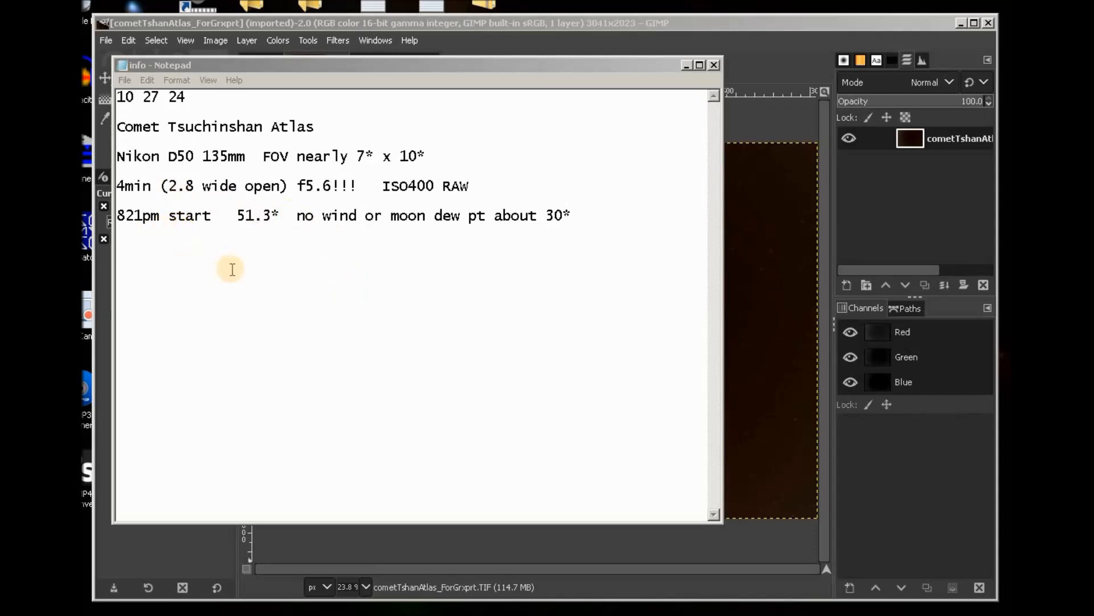
Minimize the Notepad capture notes.
click(686, 65)
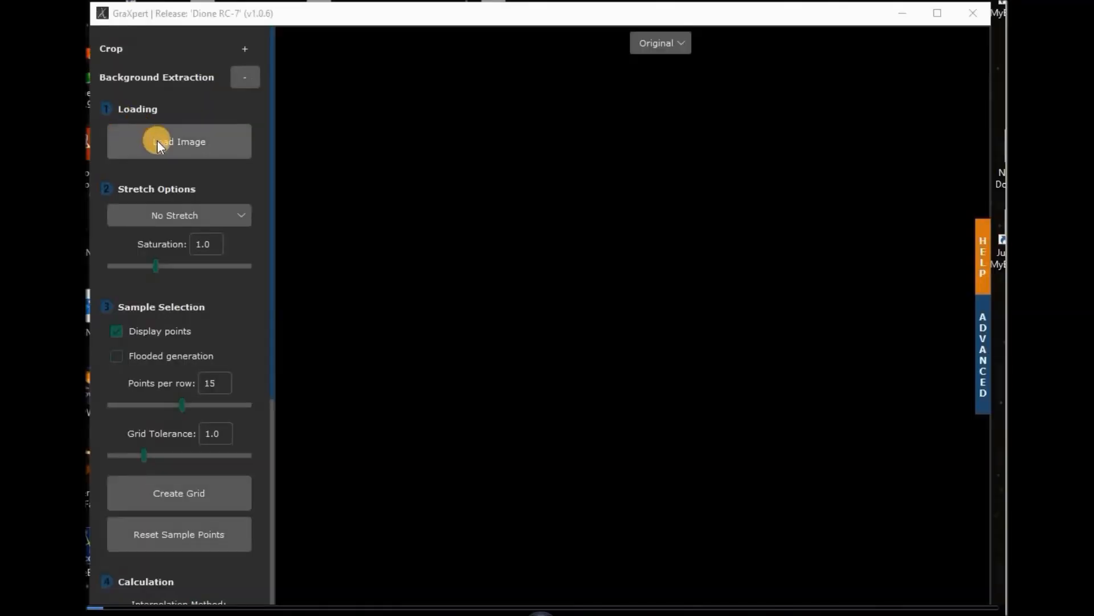
Load cometTshanAtlas_ForGrxprt.TIF and create a flooded sample grid at 15 points per row.
click(162, 144)
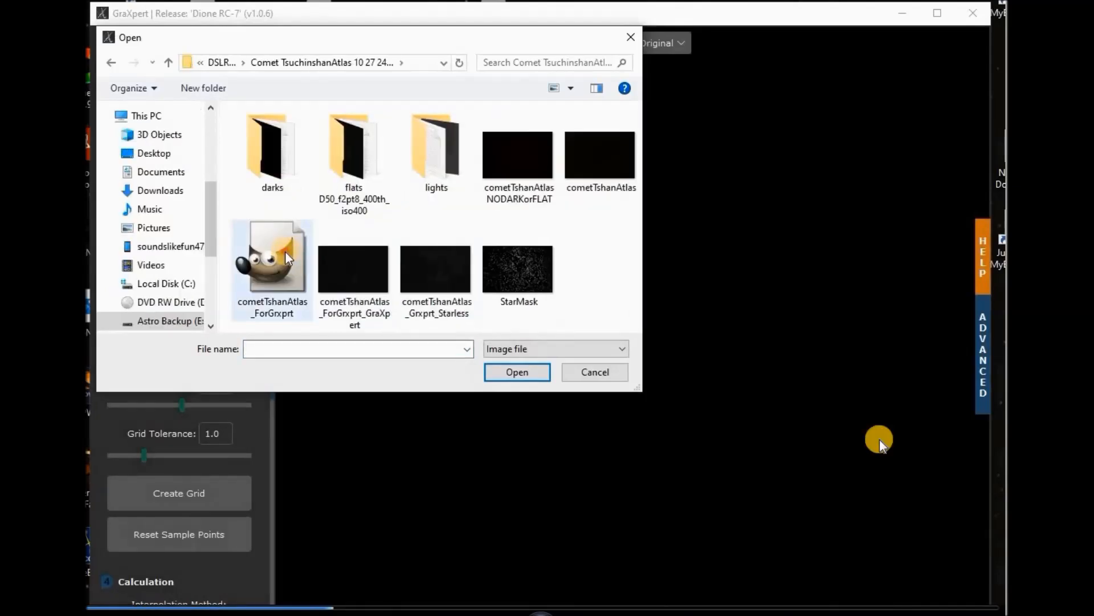
click(288, 258)
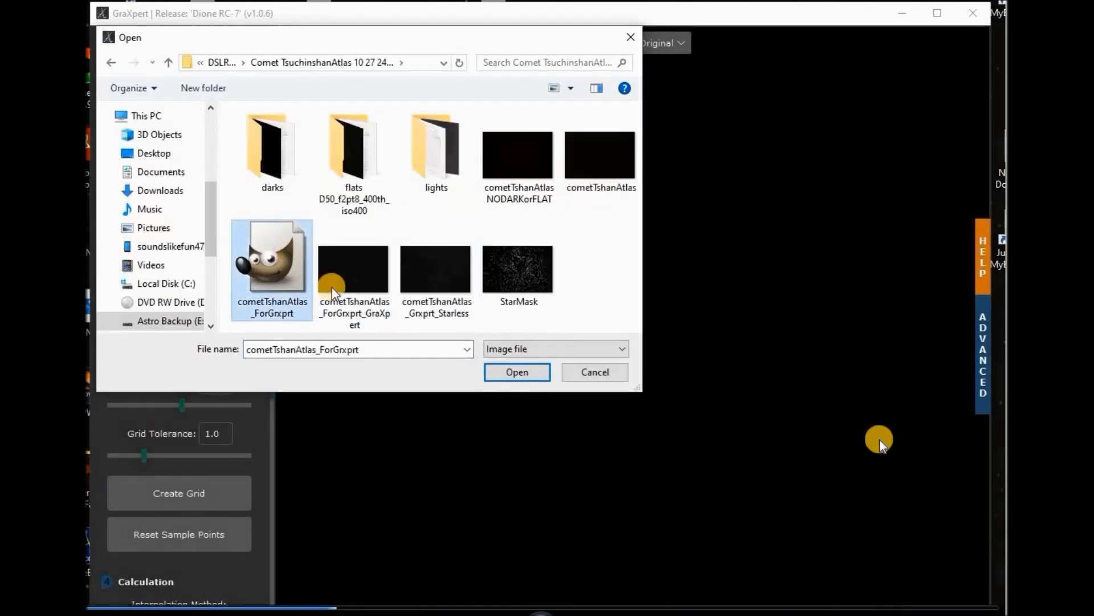
click(513, 378)
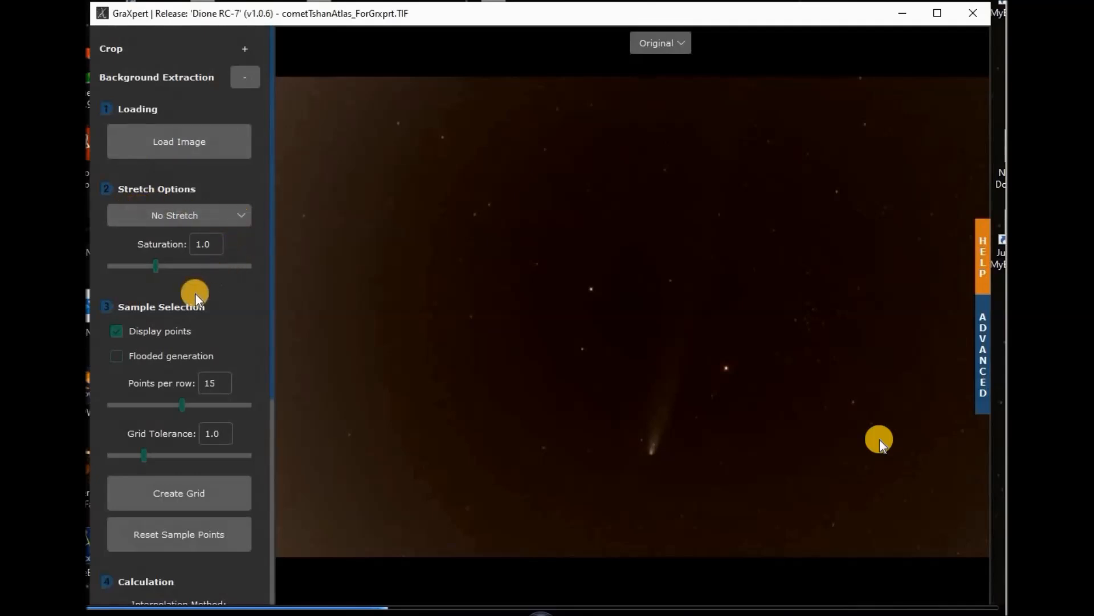
click(114, 357)
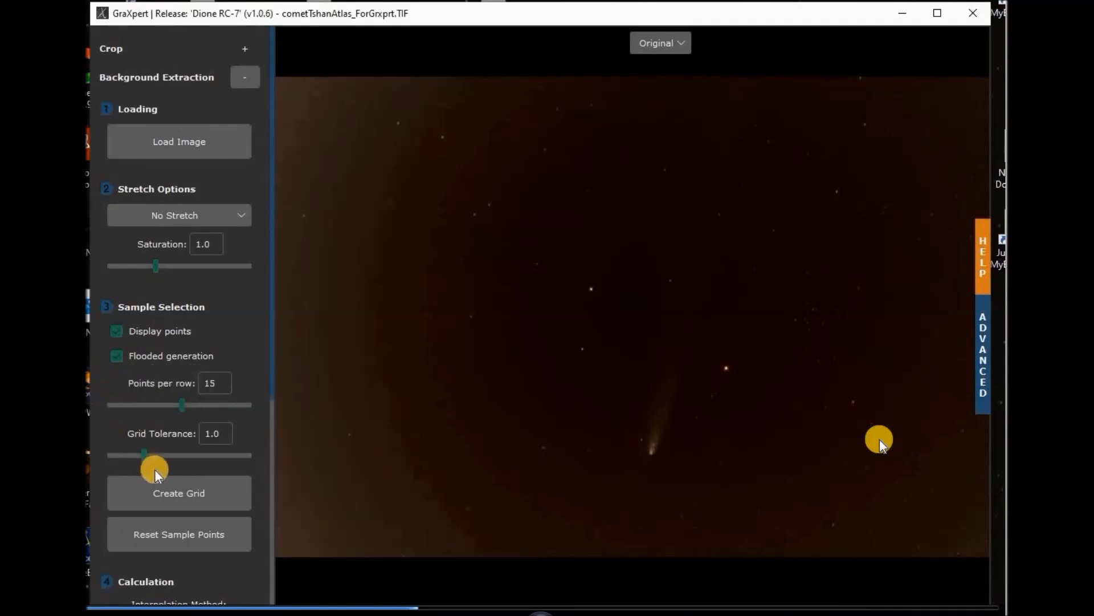
click(165, 491)
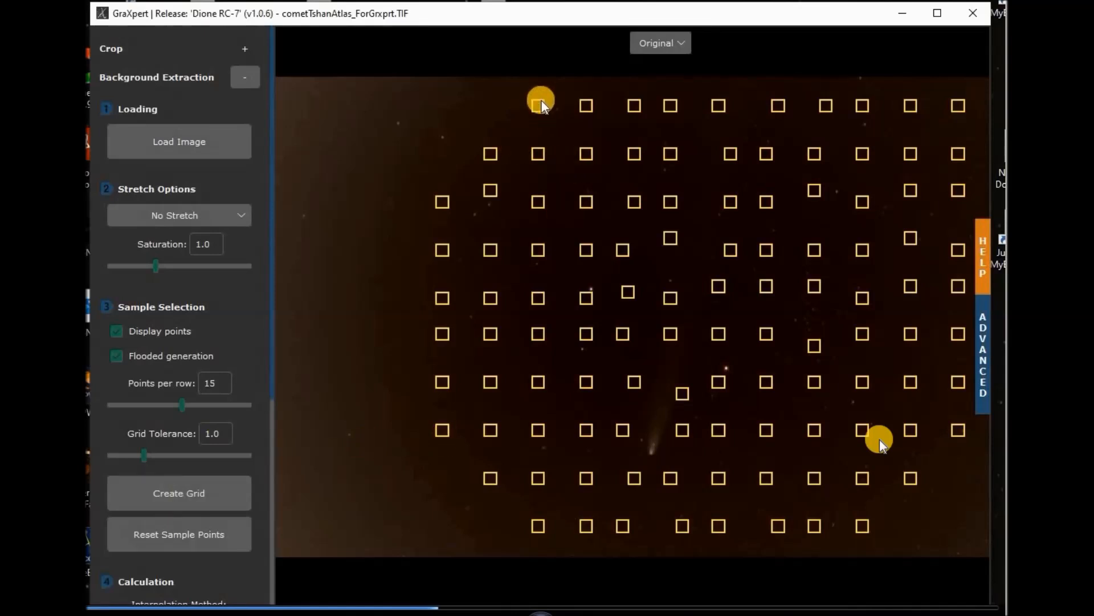
Shift two sample points left, then regenerate the grid at 25 points per row.
drag(540, 104, 288, 97)
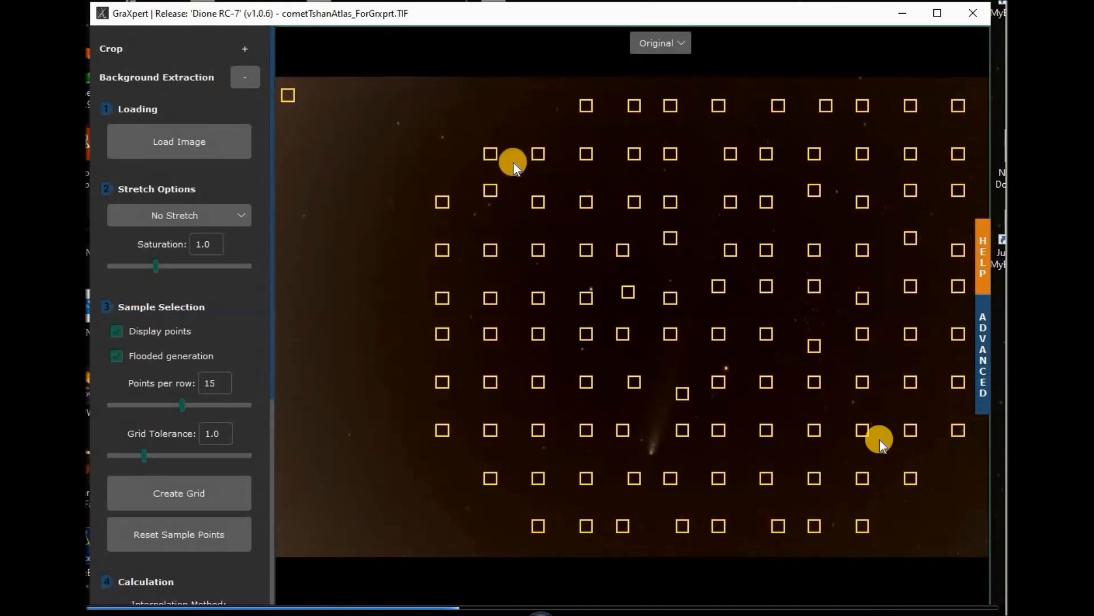
drag(492, 154, 294, 126)
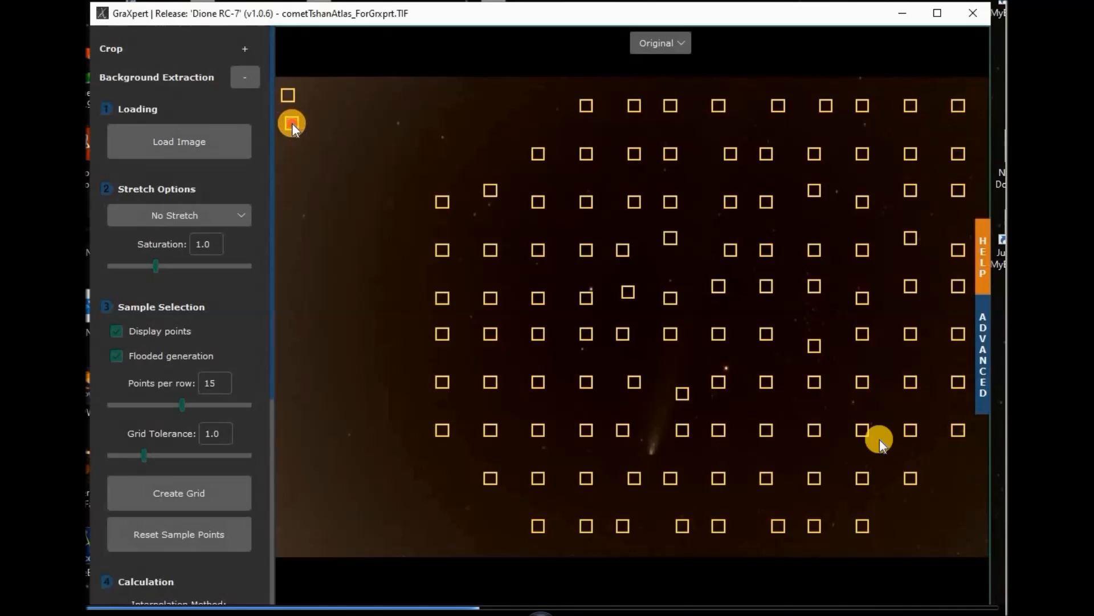
drag(183, 405, 246, 405)
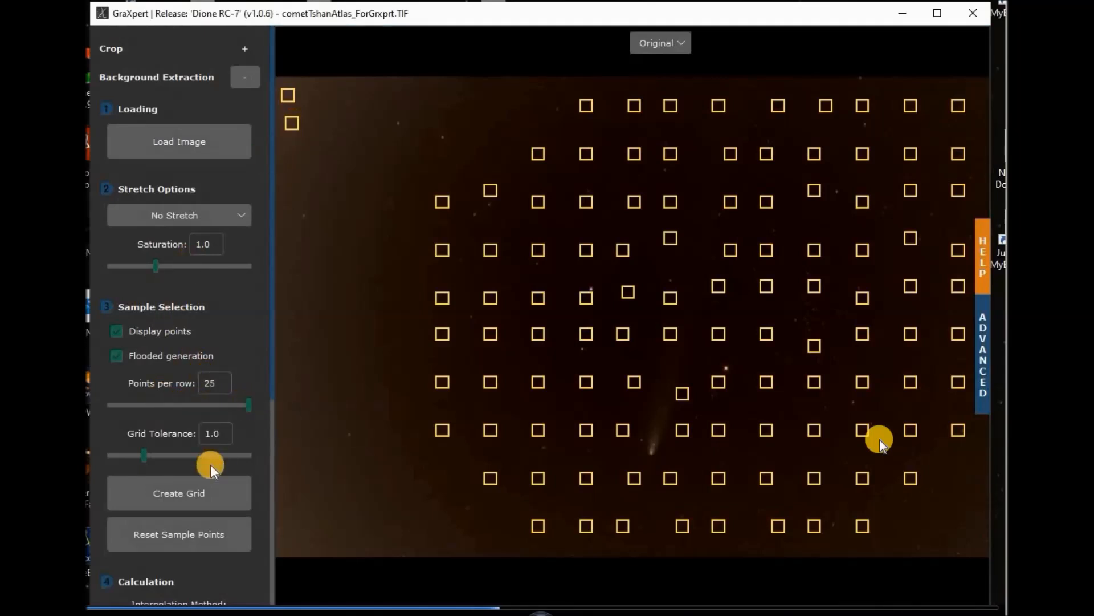
click(190, 491)
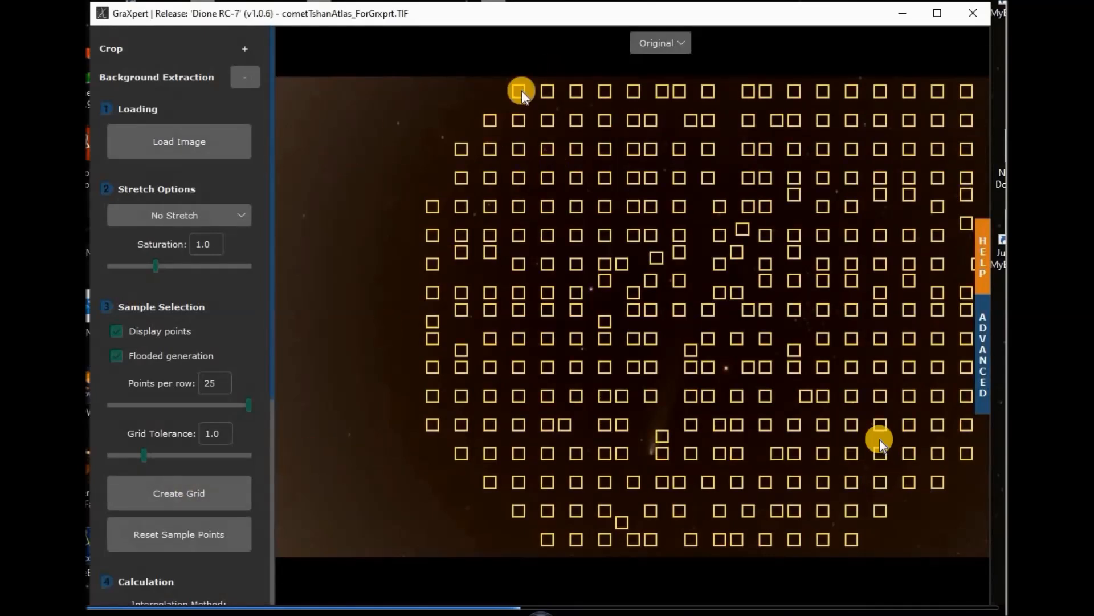
Drag extra sample points into the upper-left corner, left edge and bottom-left corner.
drag(518, 91, 287, 88)
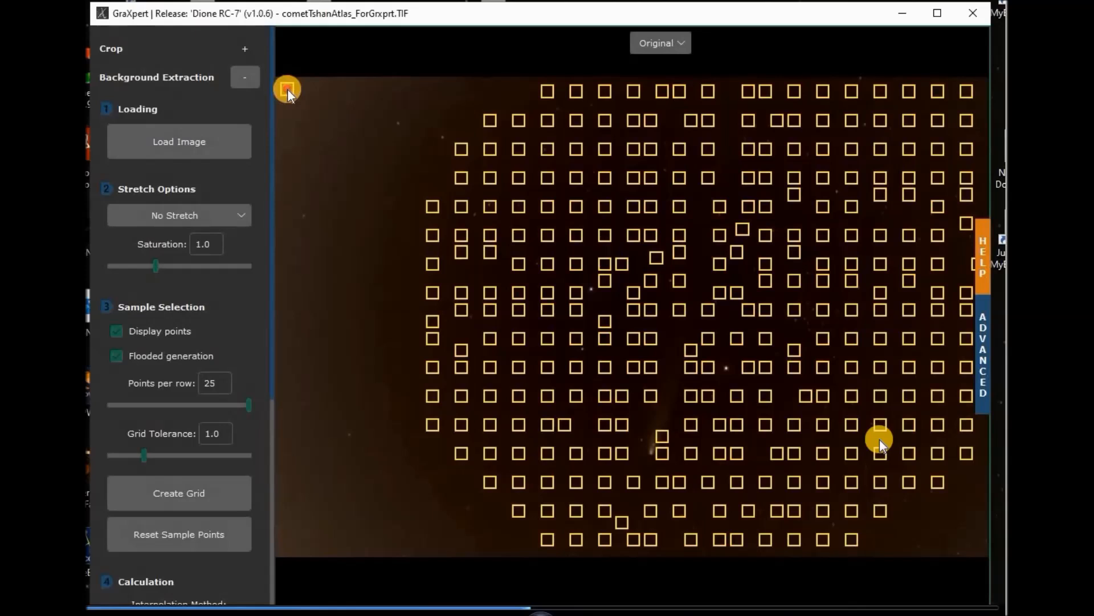
drag(548, 91, 314, 89)
drag(571, 92, 335, 90)
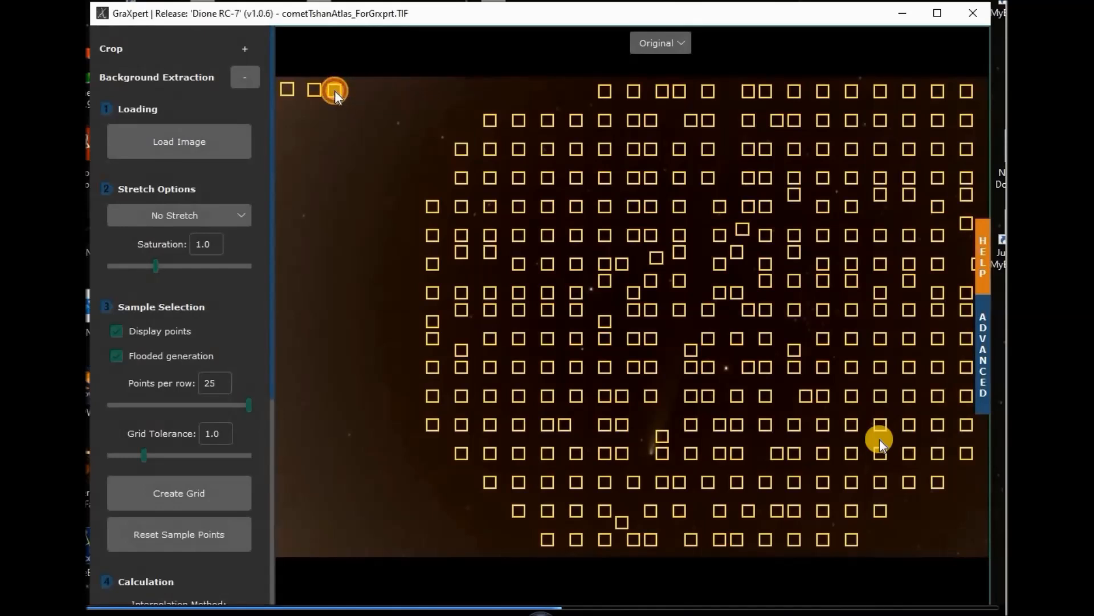
drag(490, 120, 362, 90)
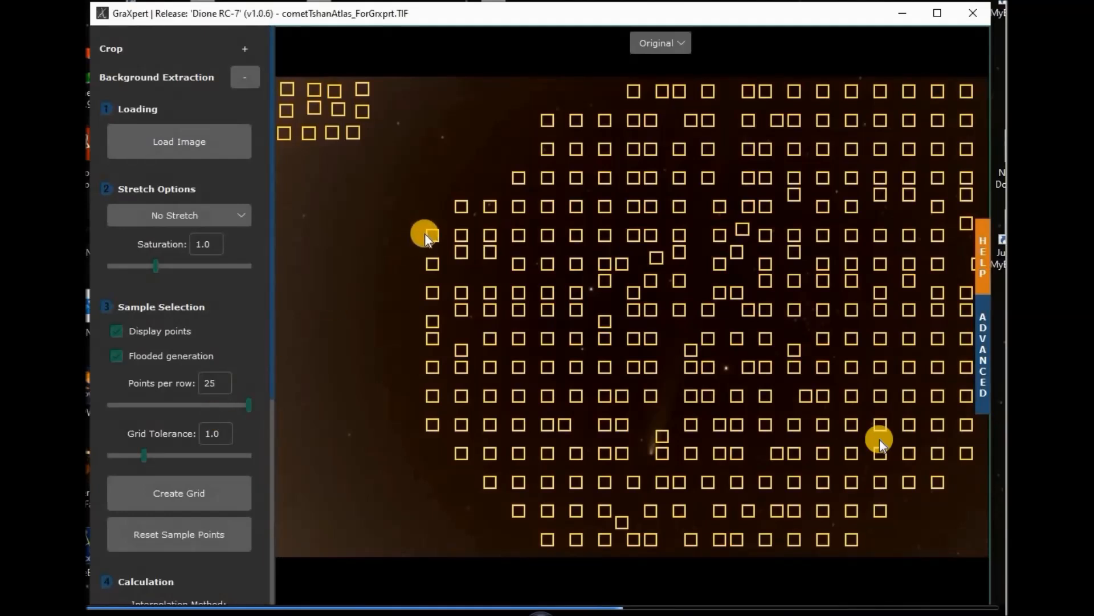
drag(433, 231, 289, 161)
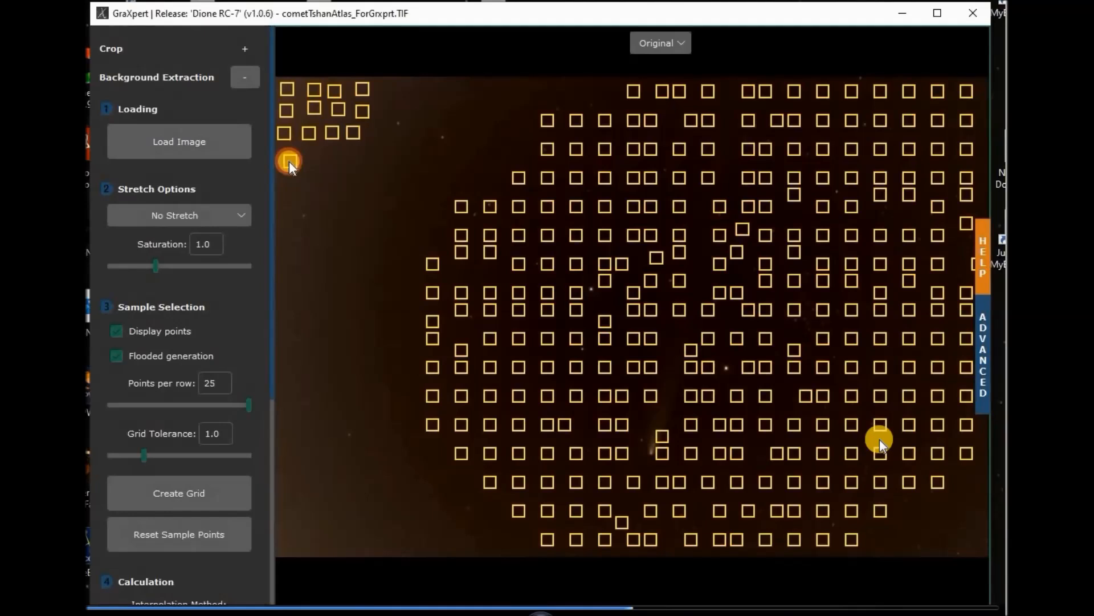
drag(432, 422, 294, 536)
drag(431, 395, 296, 515)
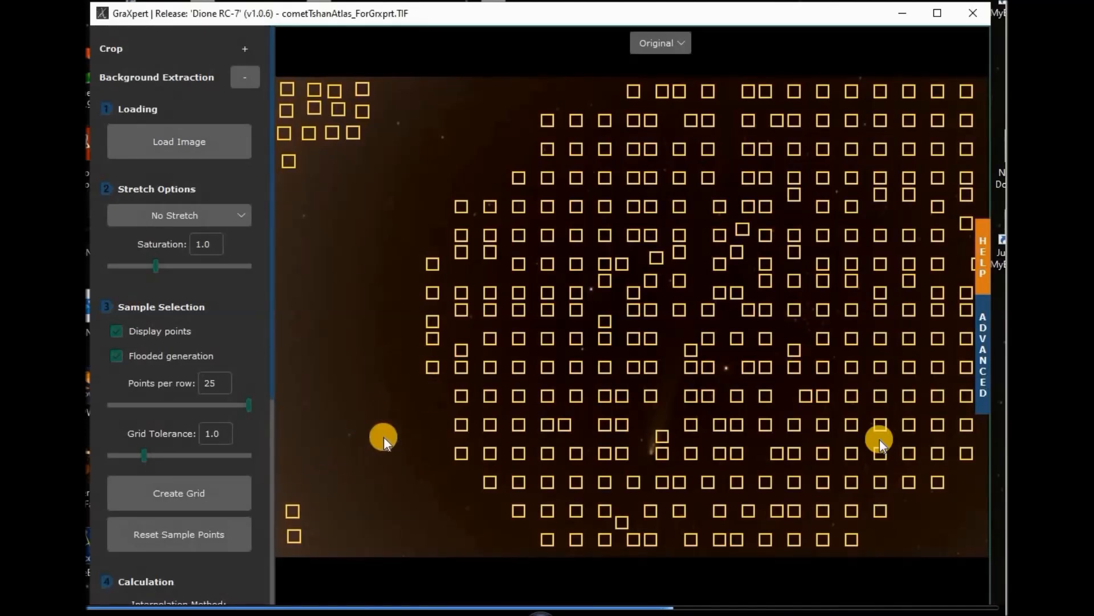
drag(606, 450, 343, 485)
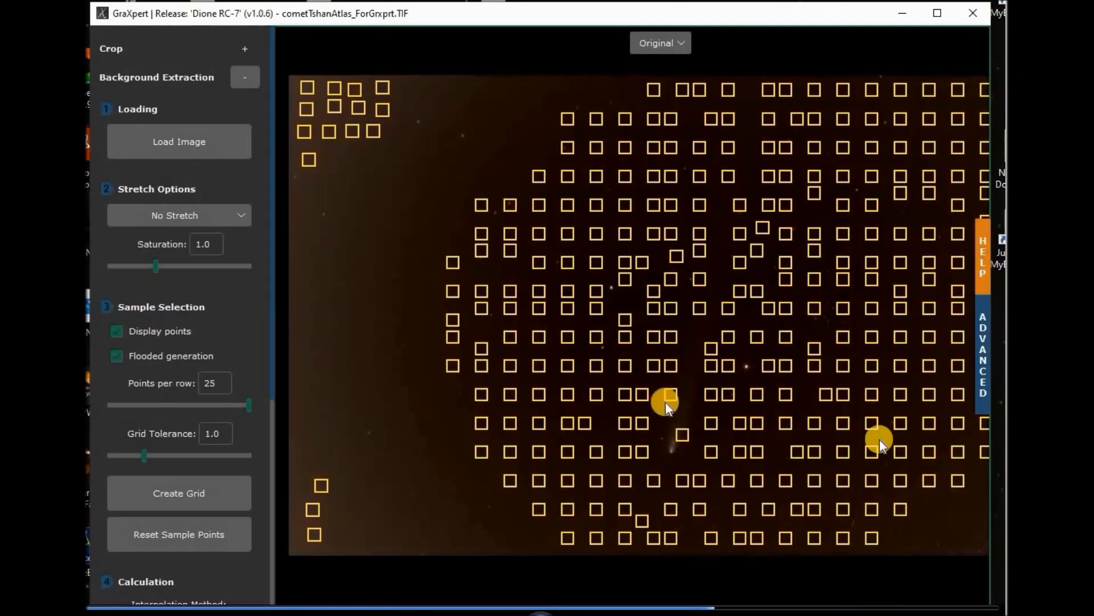
drag(682, 435, 308, 448)
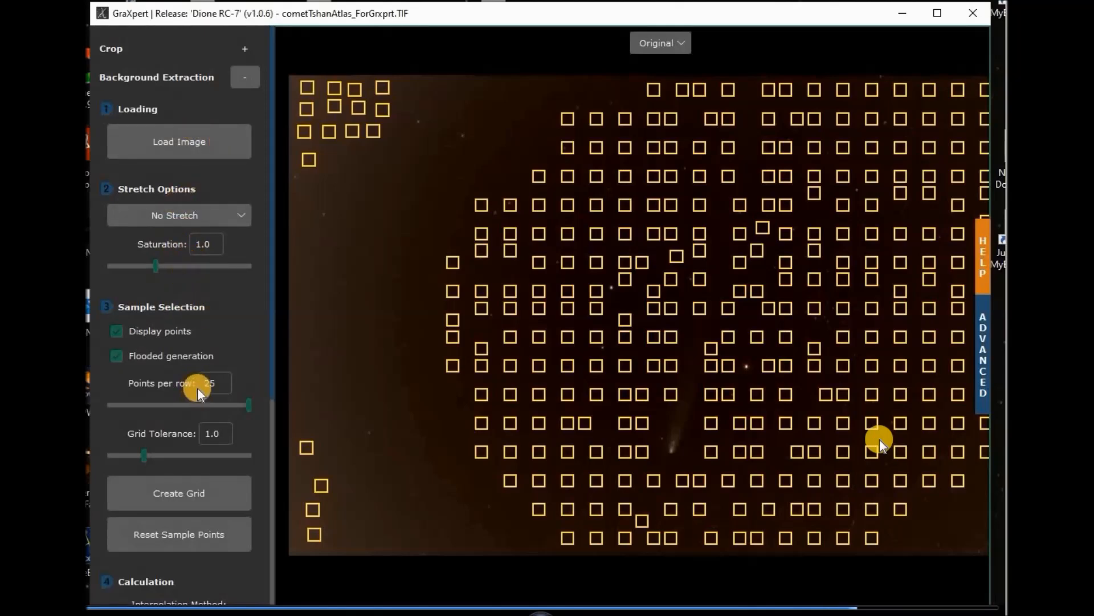
Calculate the background model to remove the brown gradient, then compare against the original image.
scroll(195, 385, down, 4)
scroll(220, 269, down, 2)
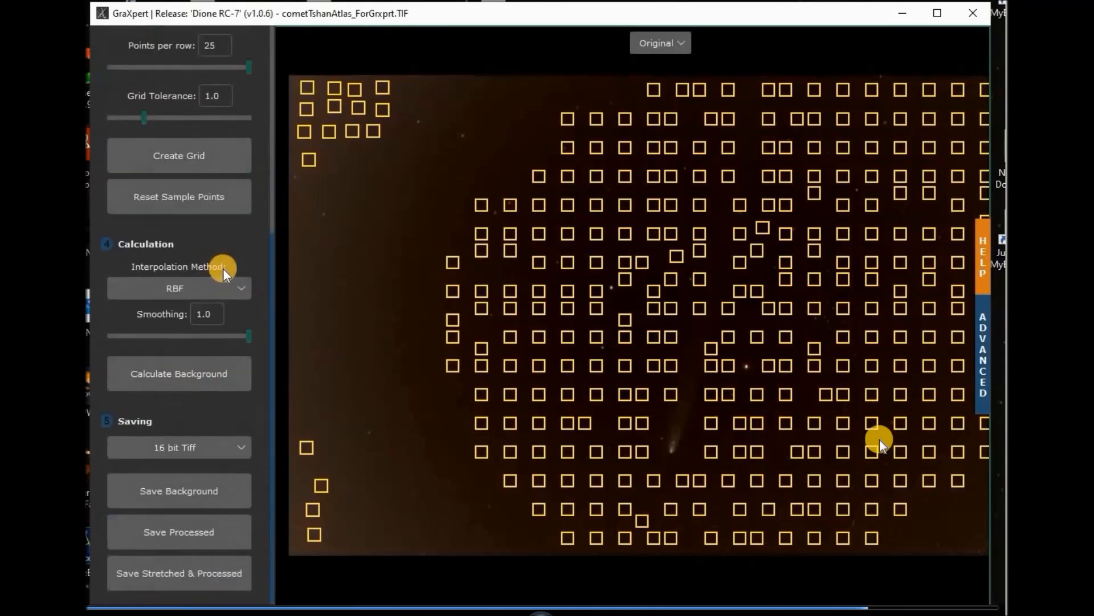
click(171, 373)
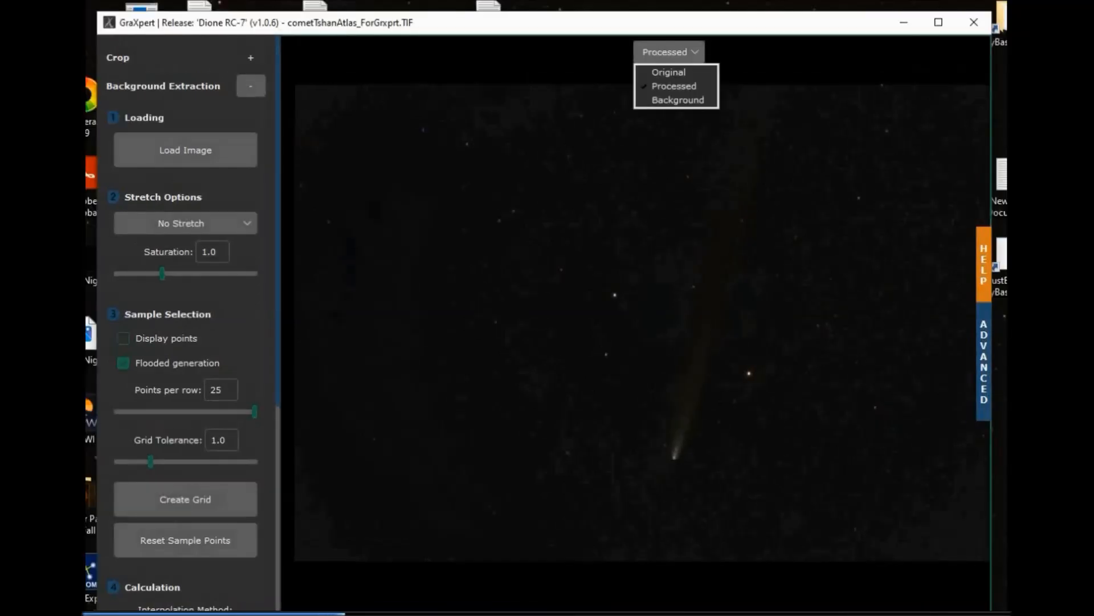
click(668, 72)
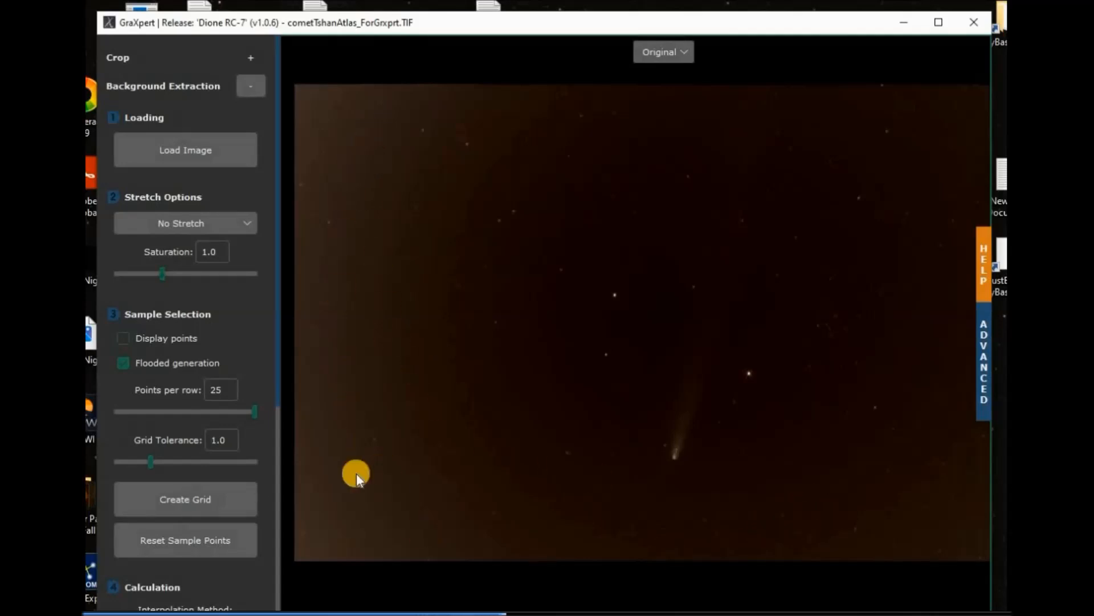
Show the extracted Background model, then switch the view back to Processed.
click(682, 49)
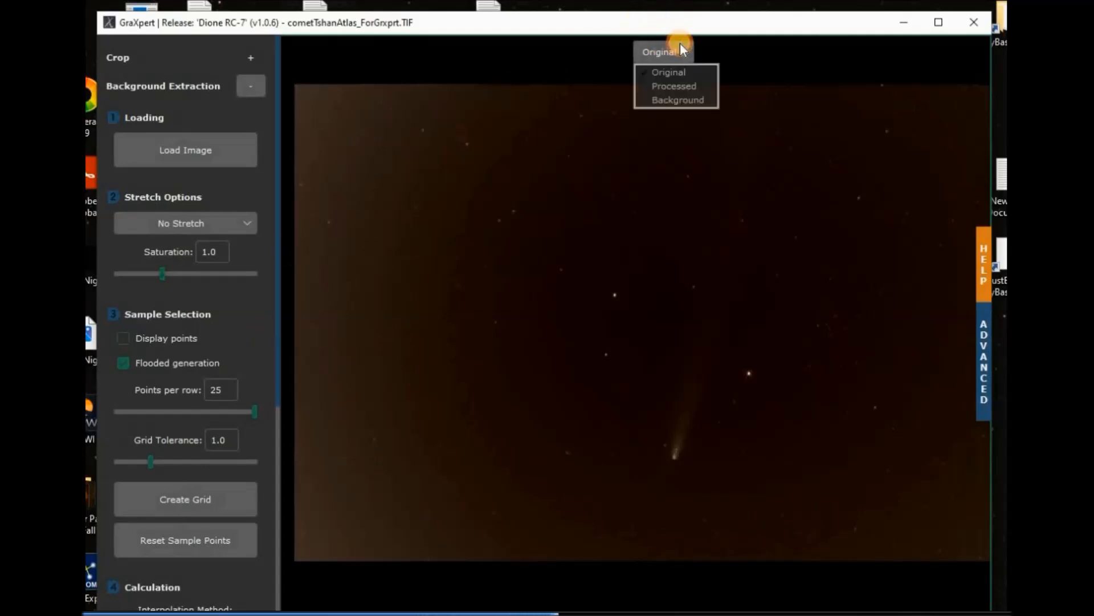
click(692, 101)
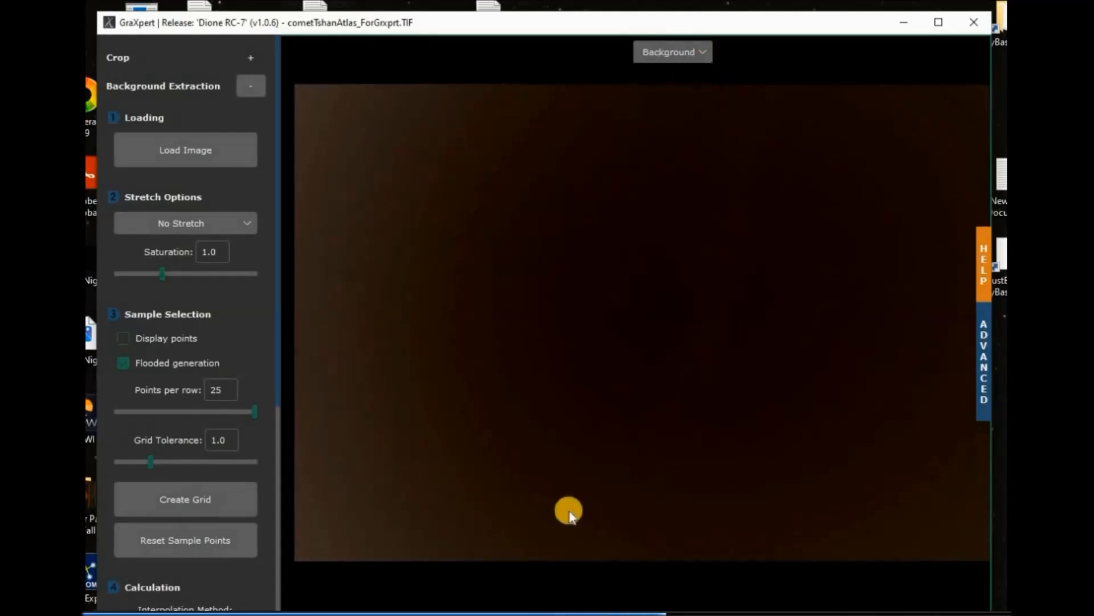
click(705, 51)
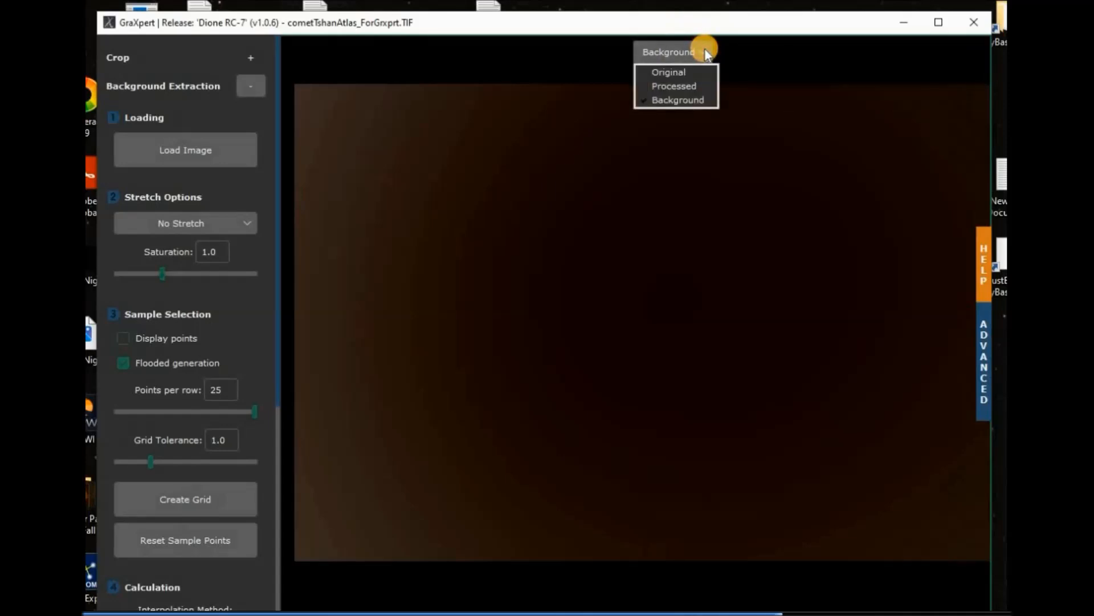
click(684, 86)
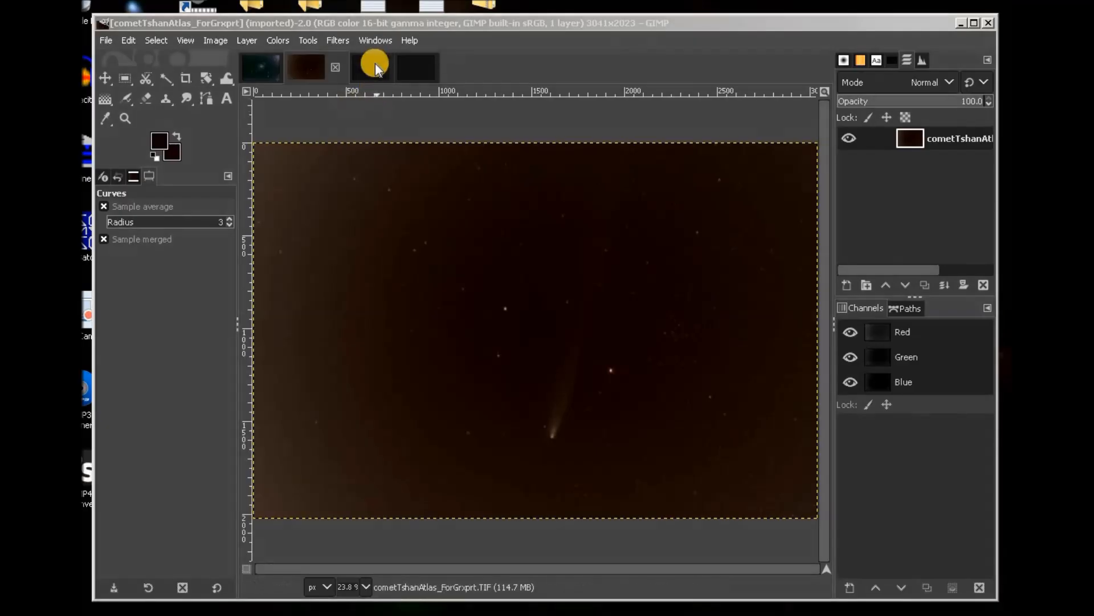
click(375, 63)
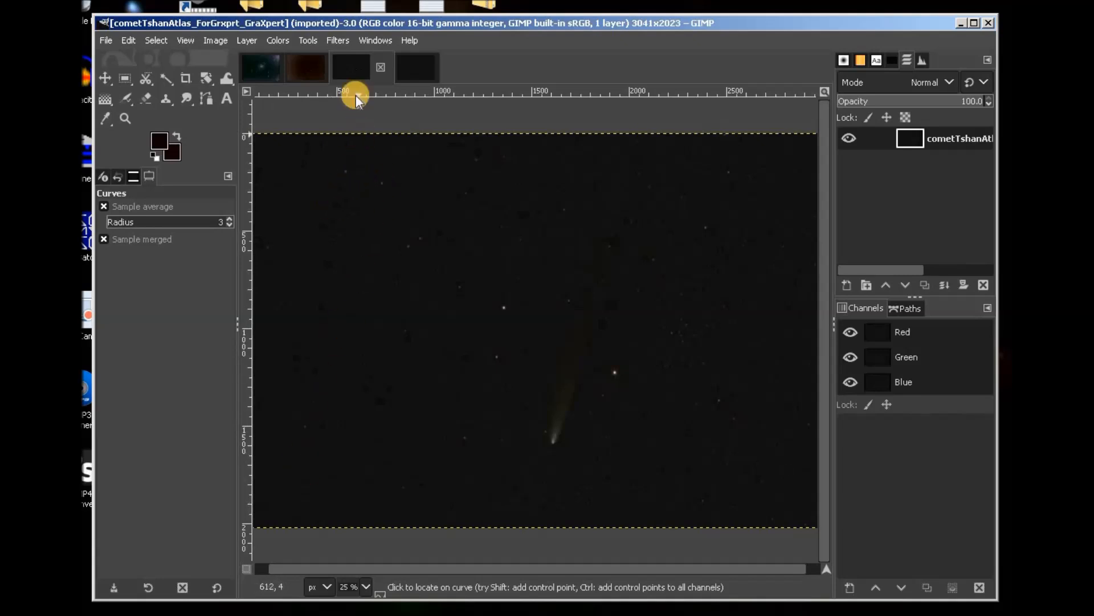
click(309, 67)
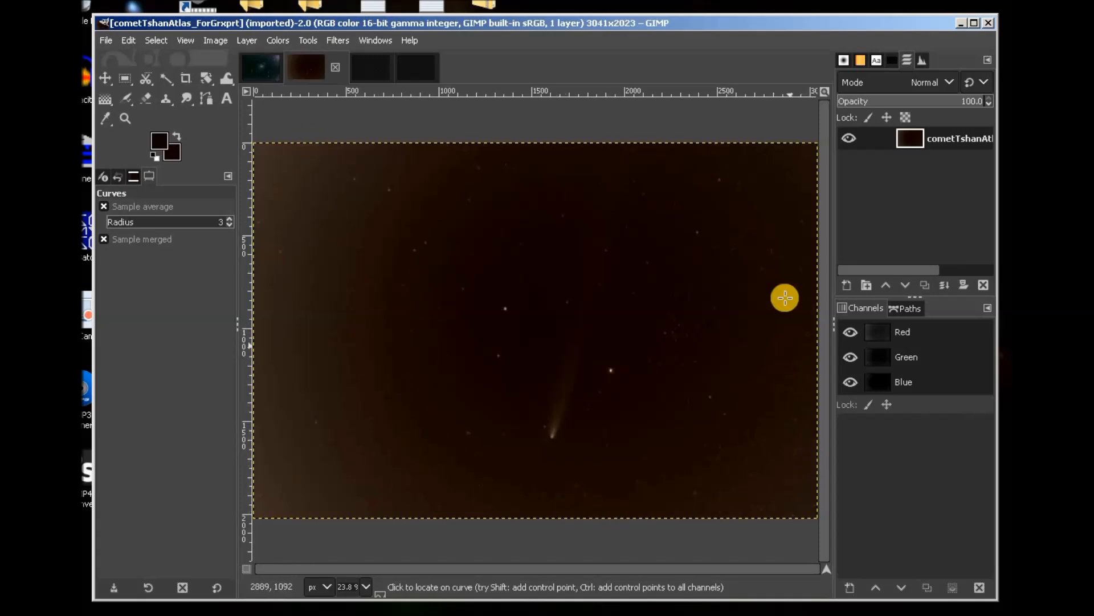
click(379, 68)
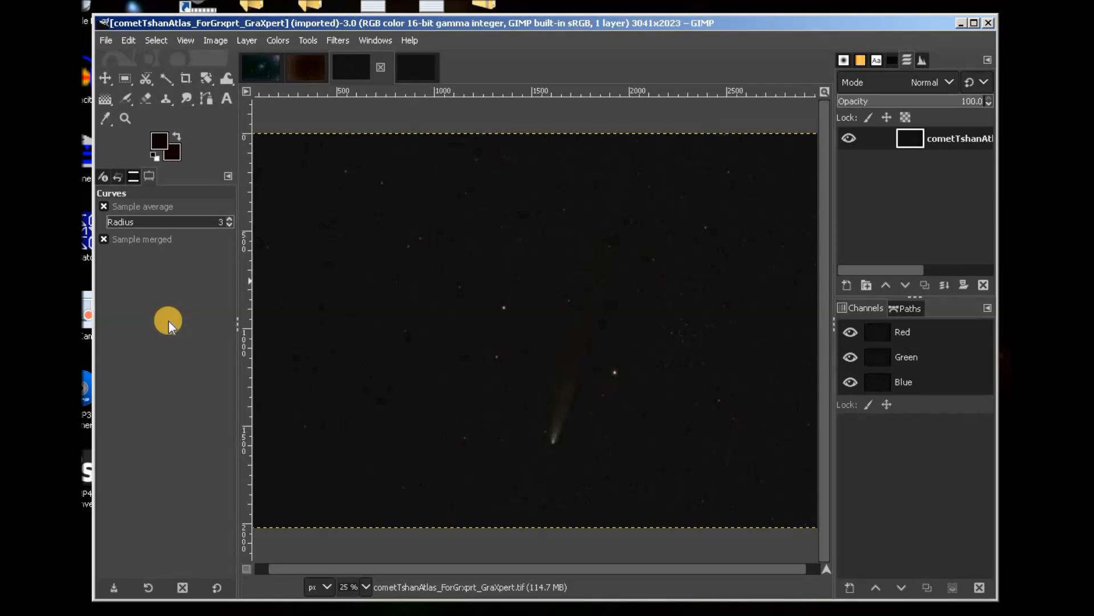
Switch to the cometTshanAtlas_Grxprt_Starless image and open the Colors menu.
click(422, 67)
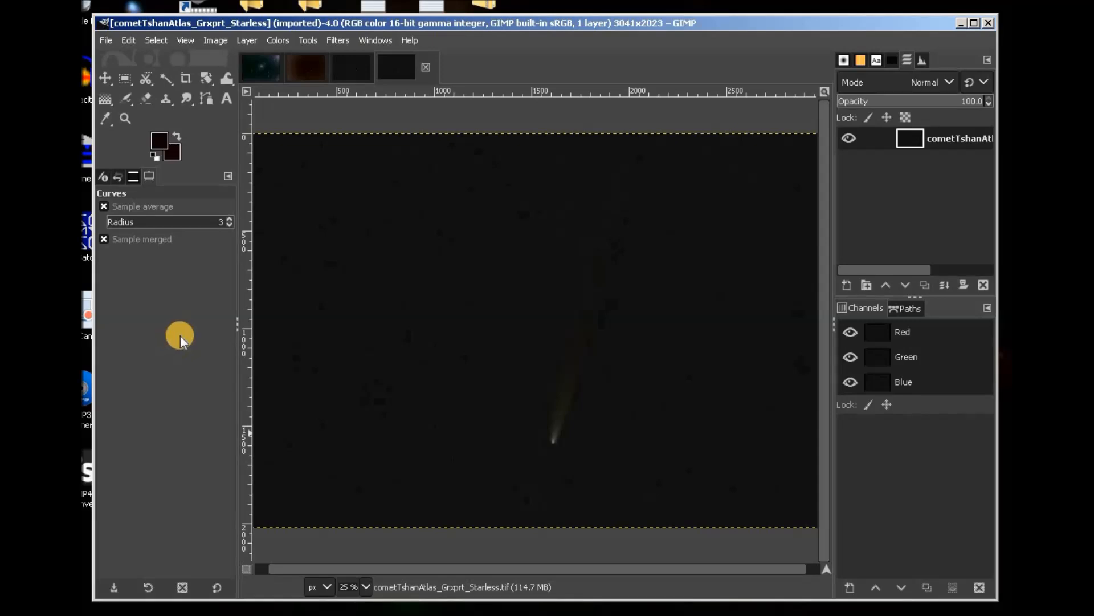
click(278, 38)
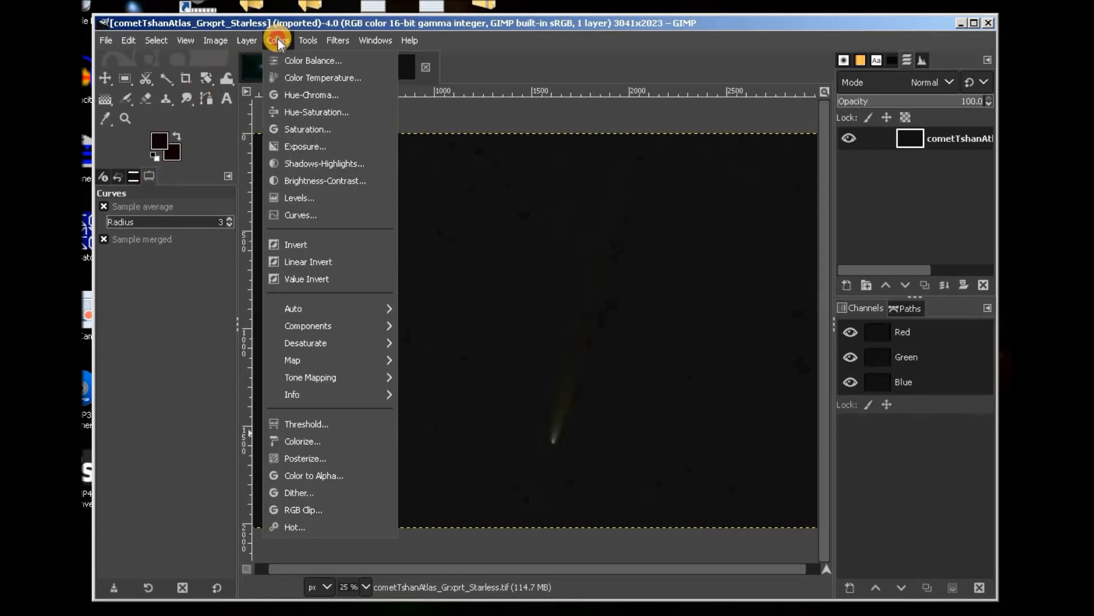
click(294, 215)
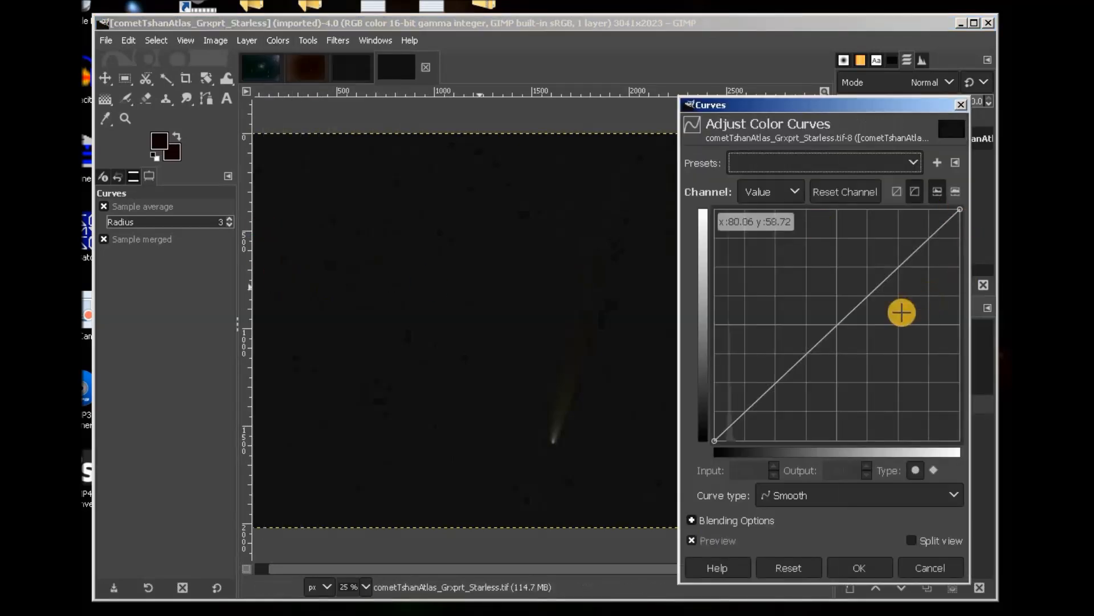
click(835, 324)
drag(835, 324, 816, 301)
click(759, 474)
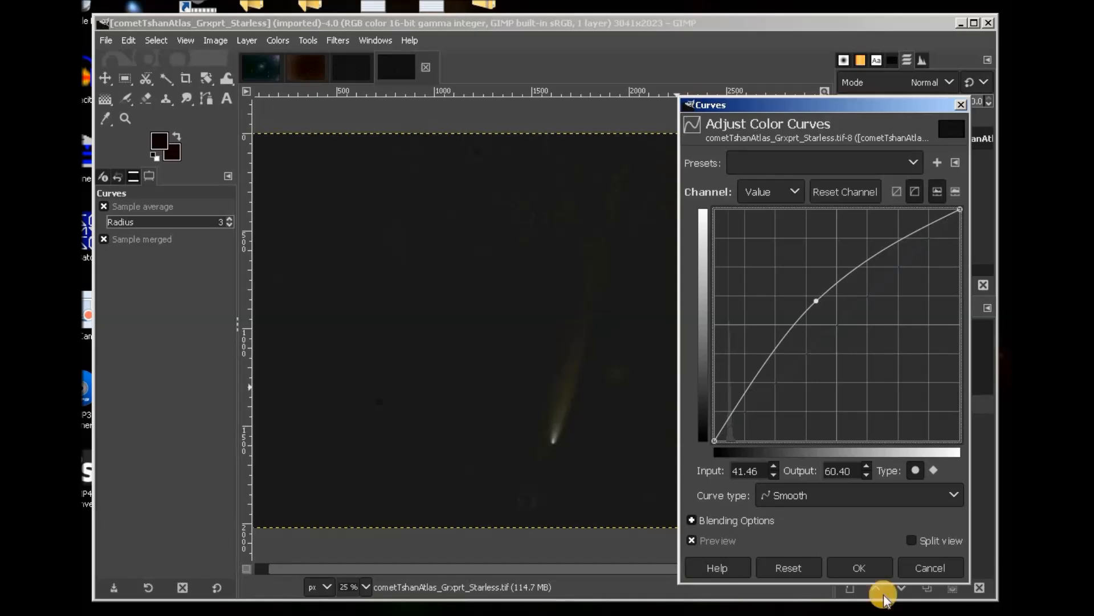
drag(711, 438, 723, 448)
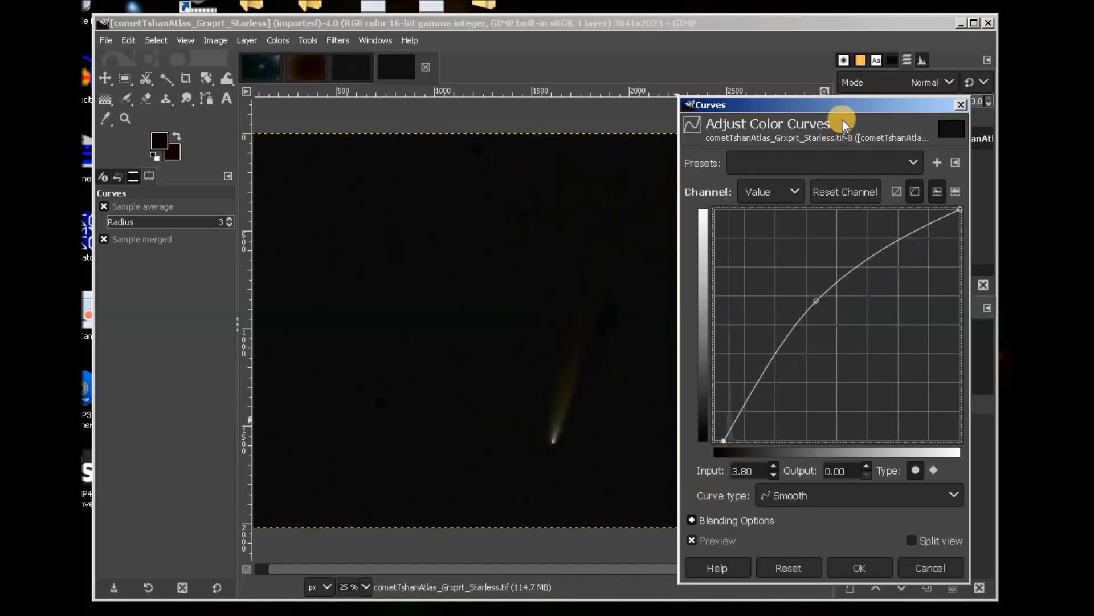
drag(847, 102, 863, 82)
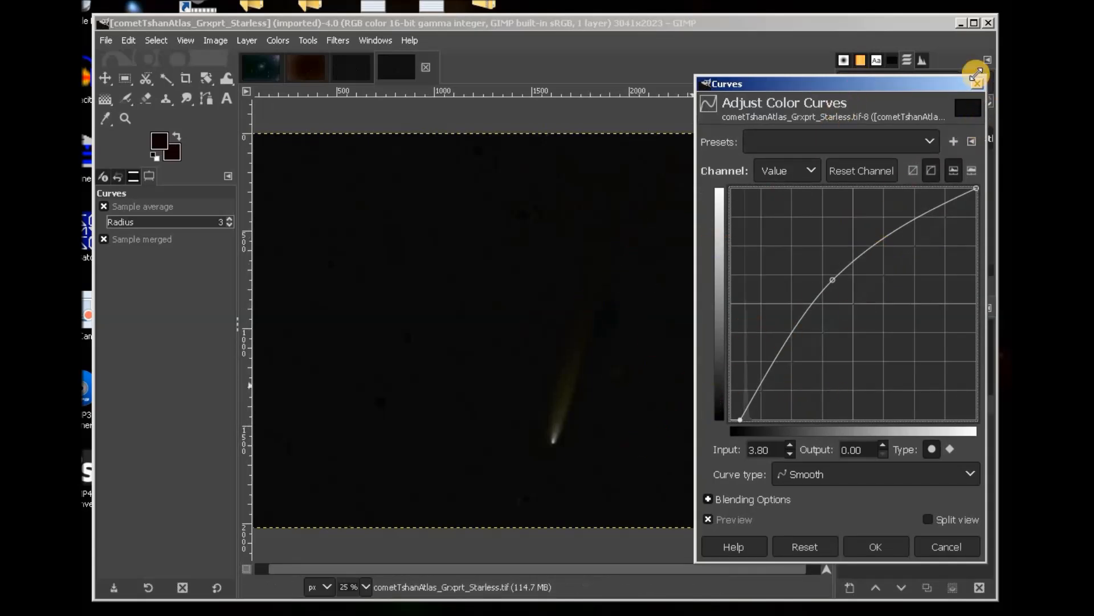
click(978, 84)
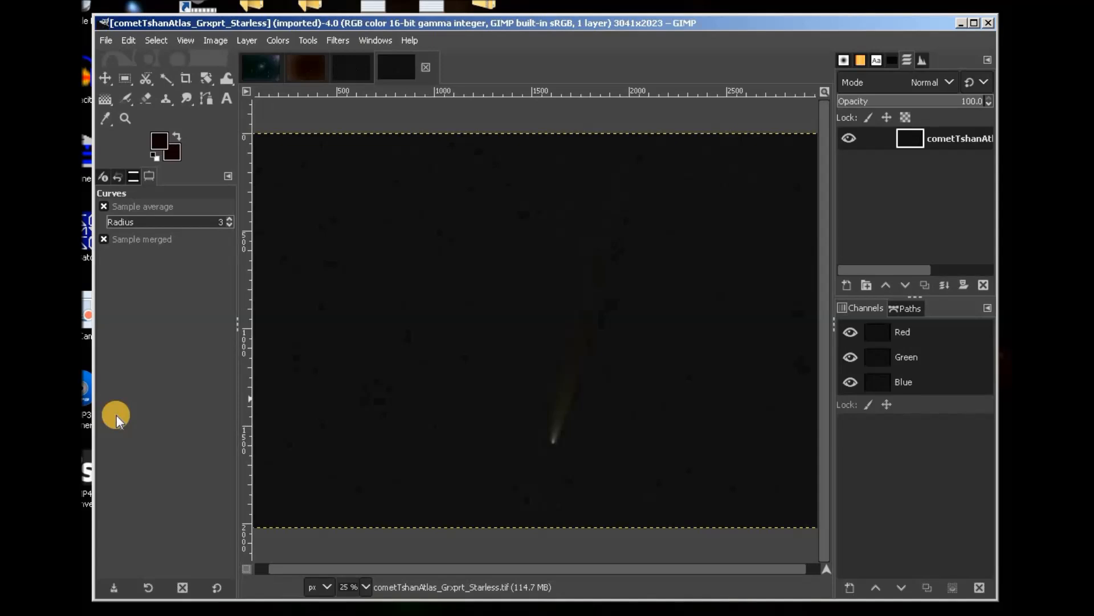
key(1)
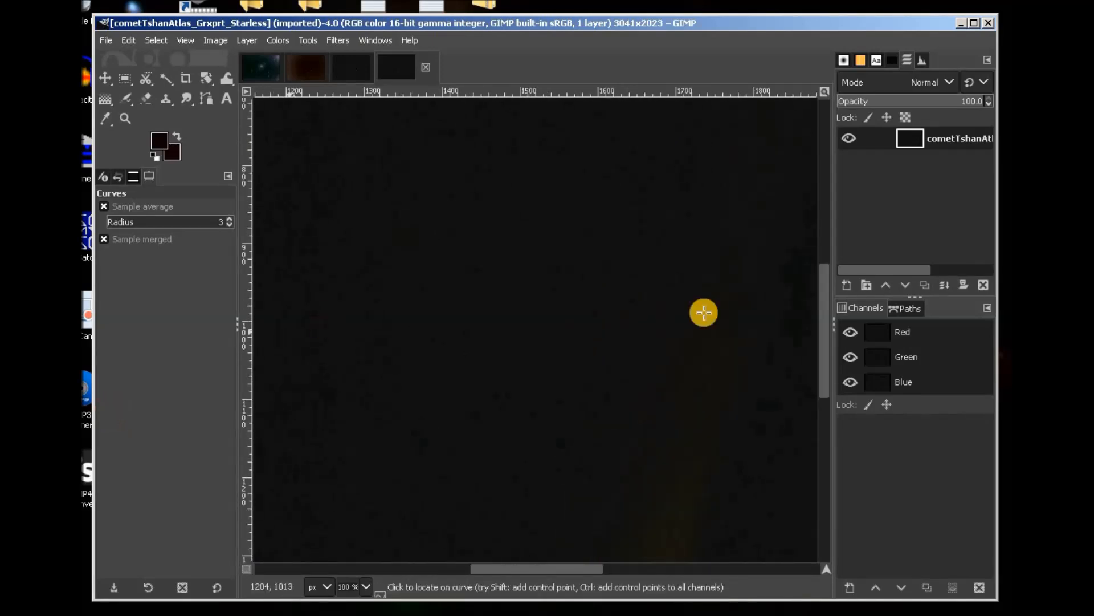
drag(819, 322, 833, 437)
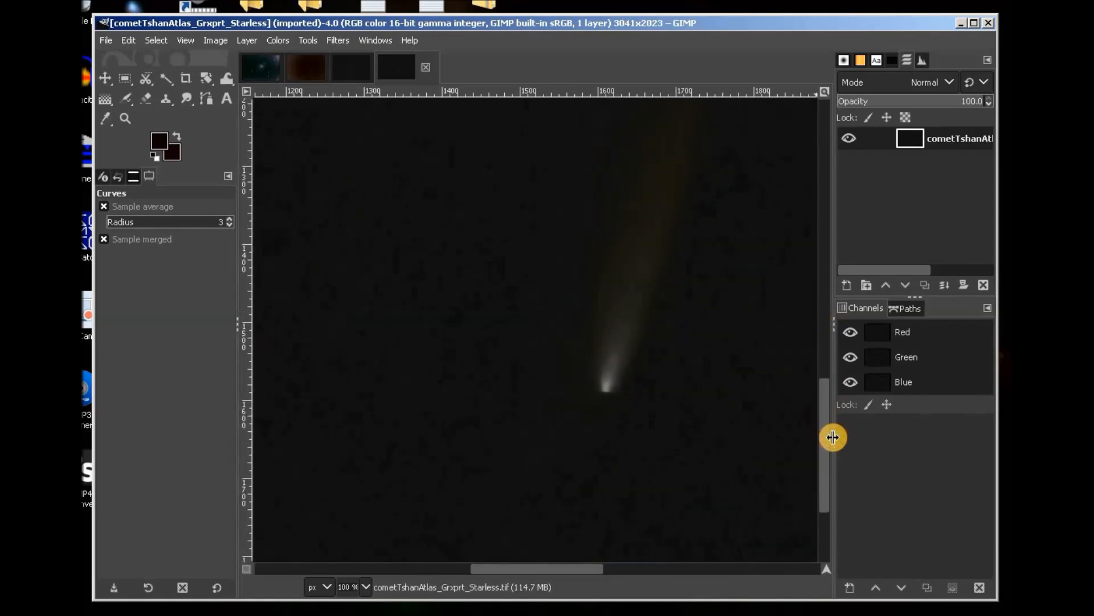
key(plus)
key(plus)
key(plus)
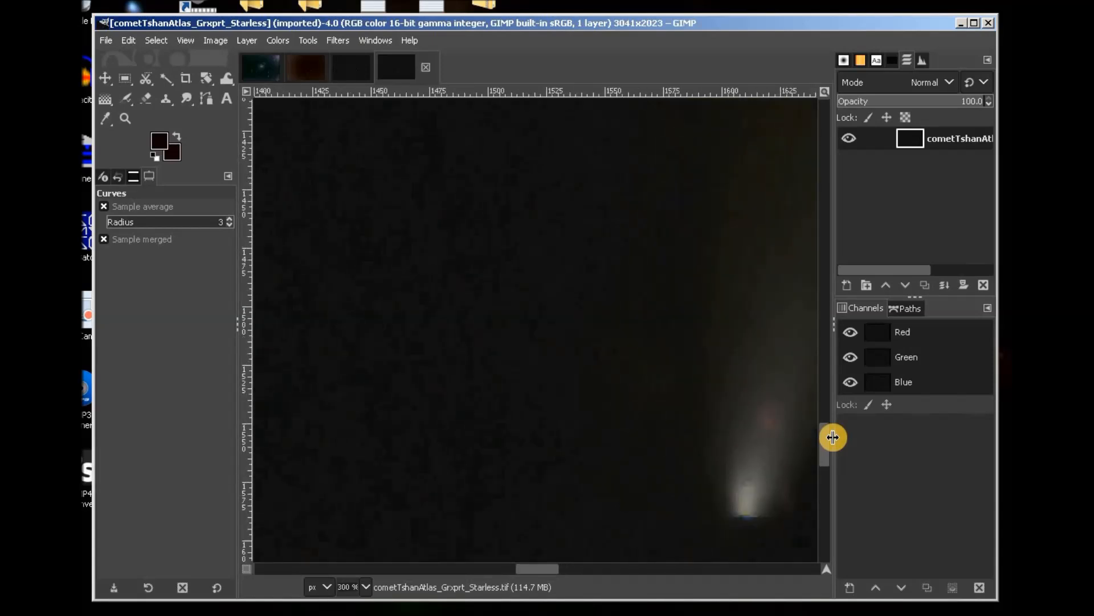
drag(552, 569, 576, 576)
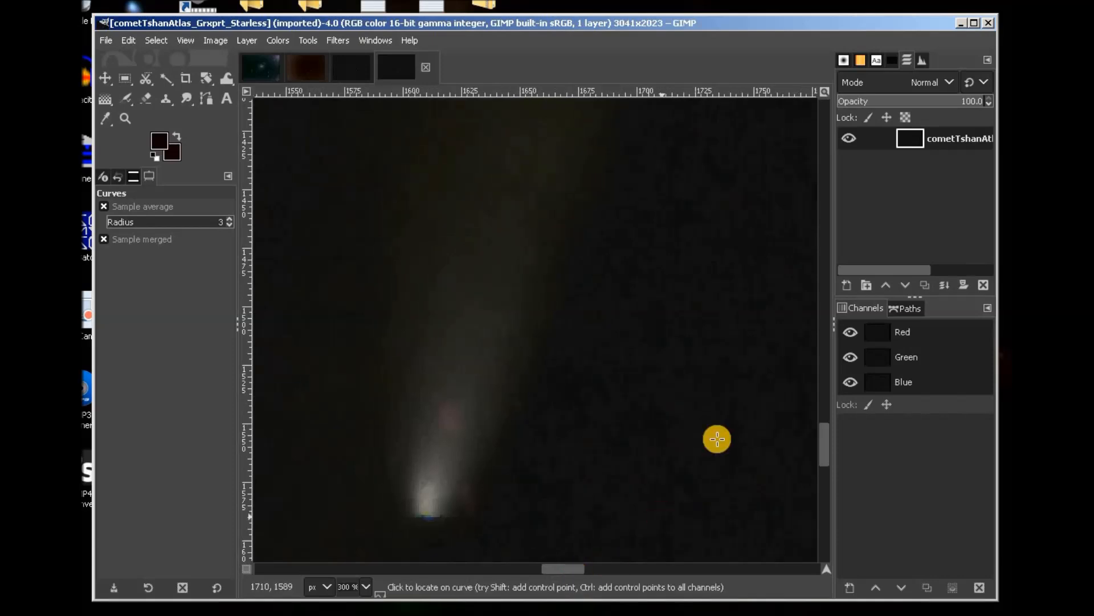
drag(826, 447, 830, 392)
scroll(658, 399, down, 5)
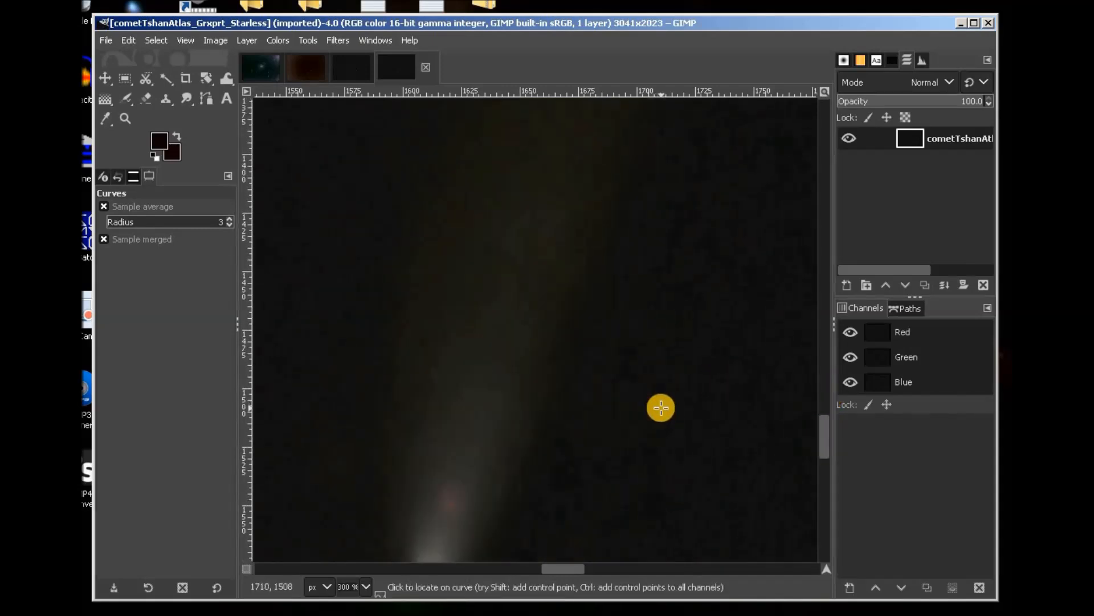
ctrl+scroll(679, 418, down, 5)
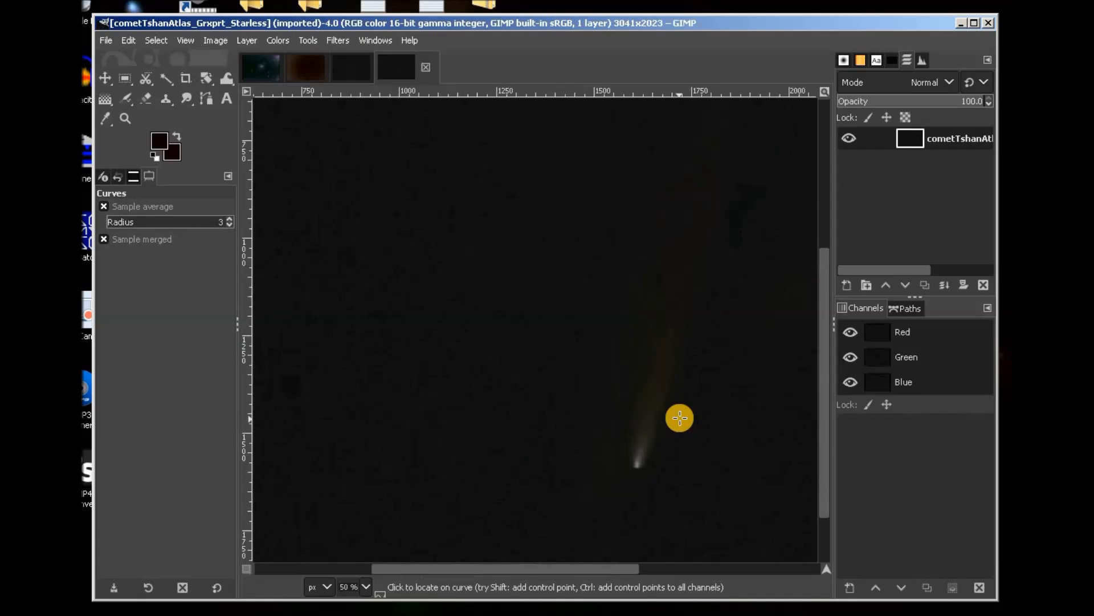
ctrl+scroll(679, 417, down, 1)
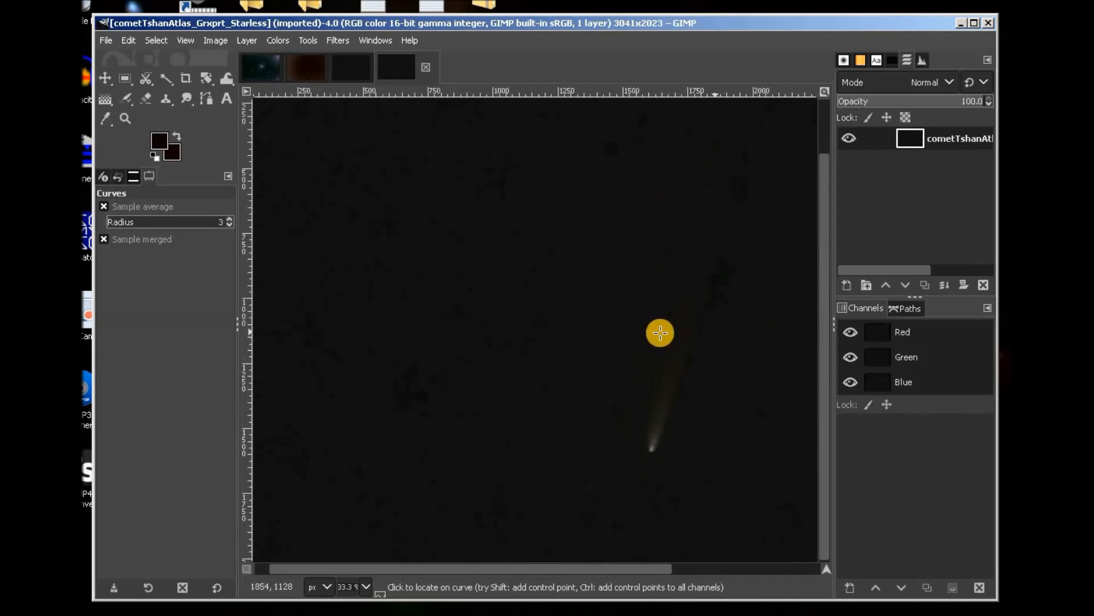
Look through the brown ForGrxprt and the GraXpert-processed comet images.
click(306, 70)
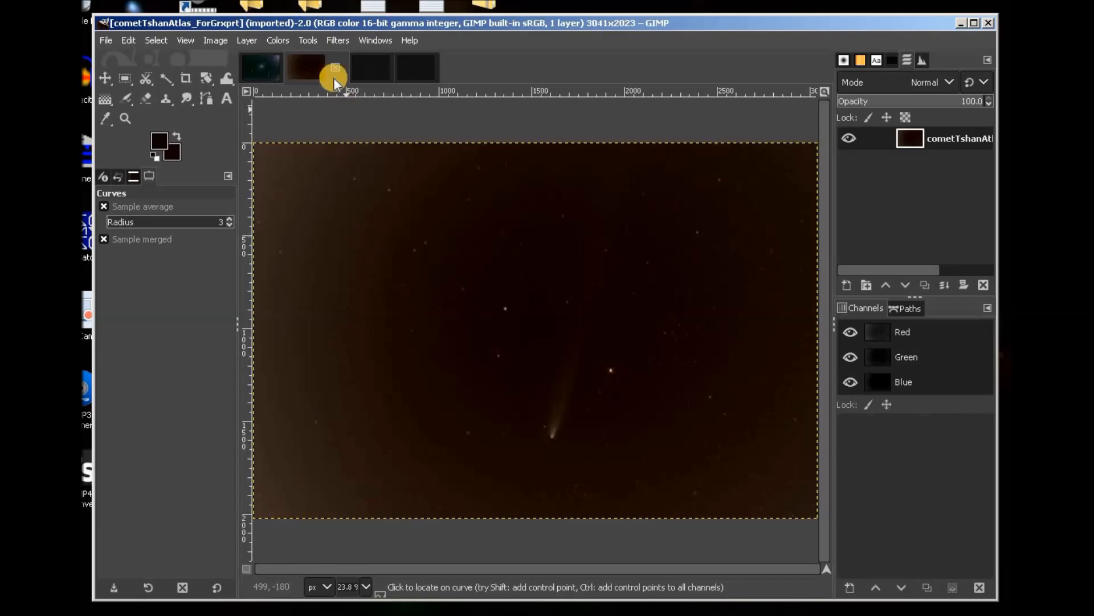
click(381, 73)
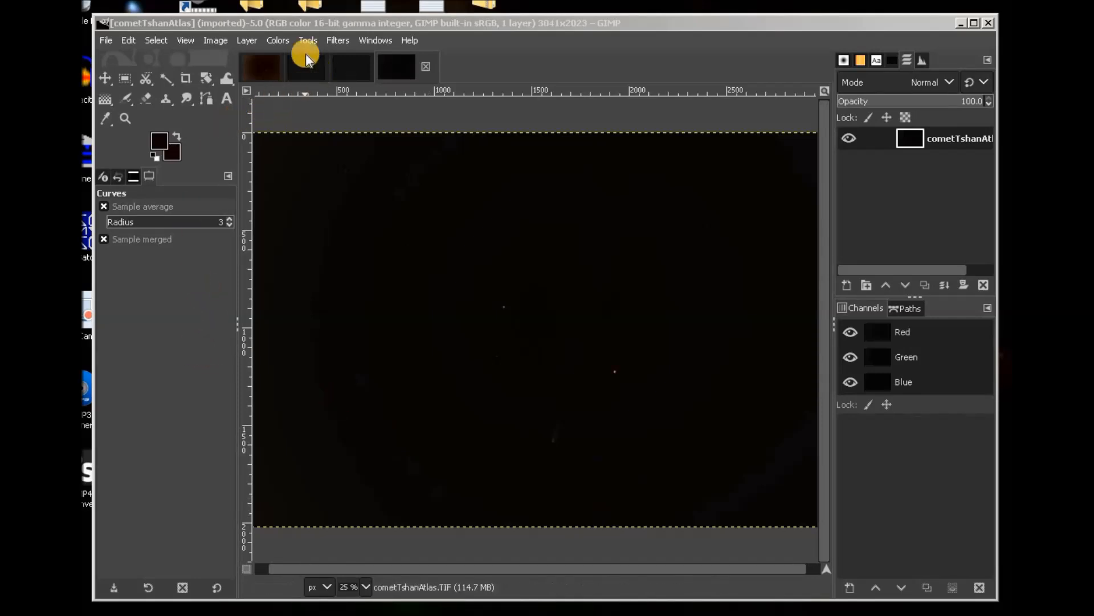
Brighten the original comet image with a Levels gamma of 1.90.
click(279, 41)
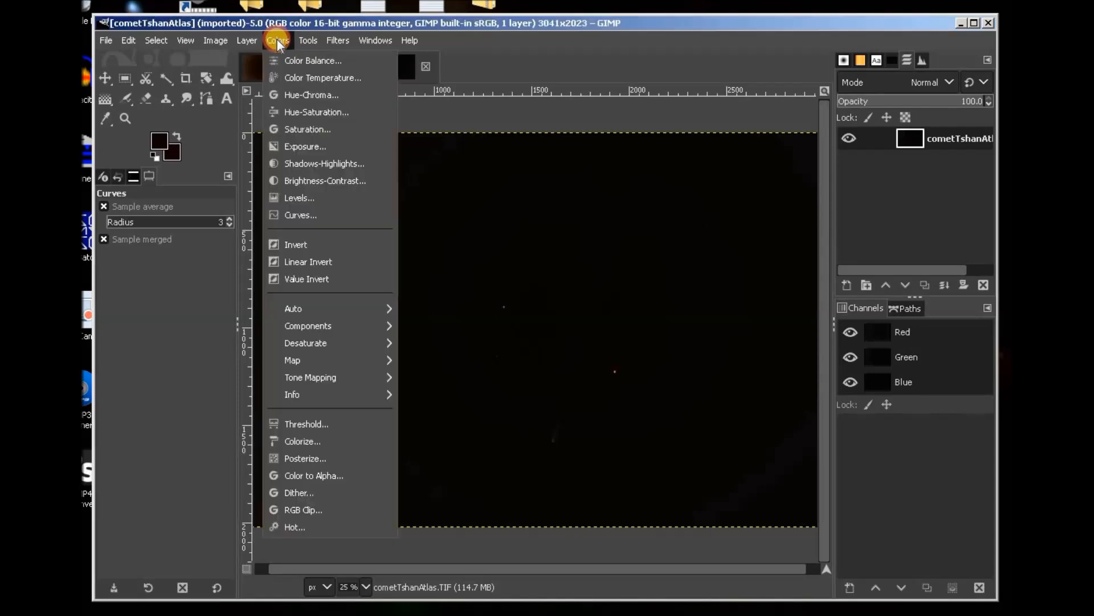
click(292, 195)
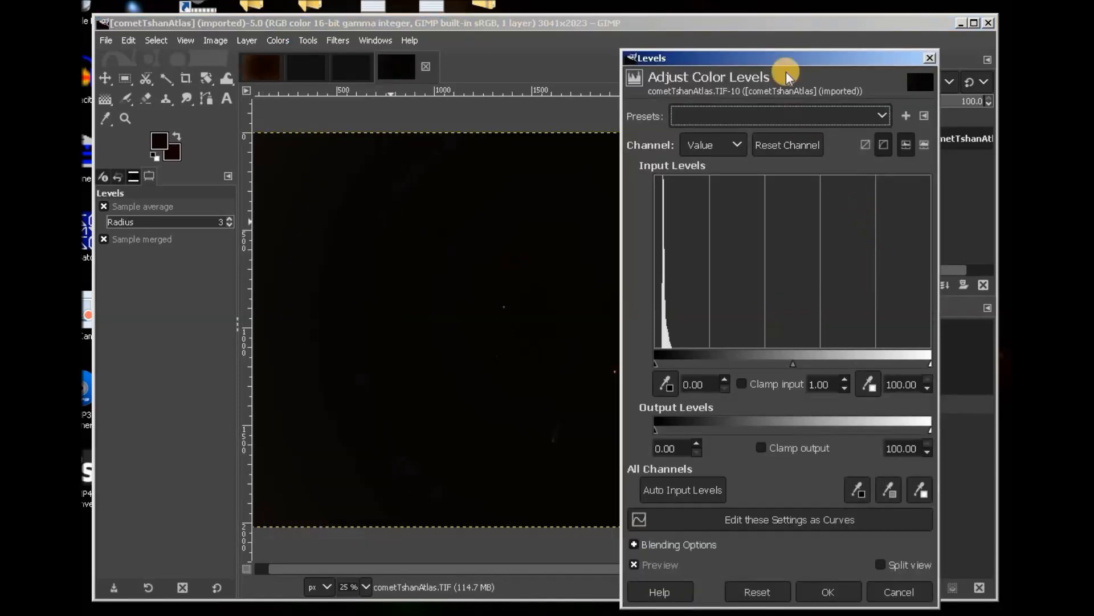
drag(780, 53, 302, 41)
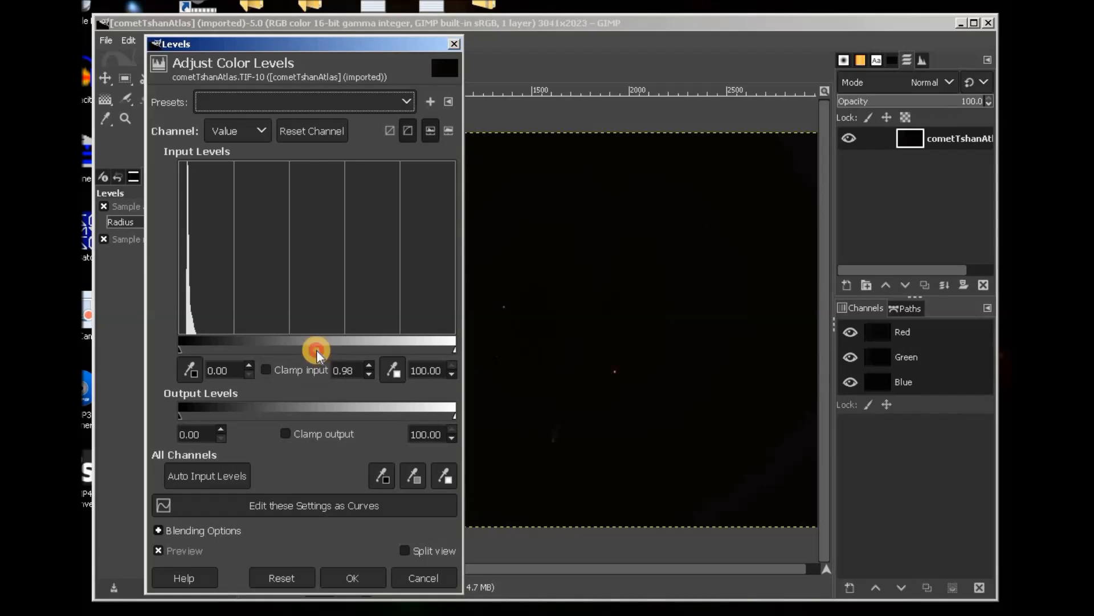
drag(311, 350, 278, 349)
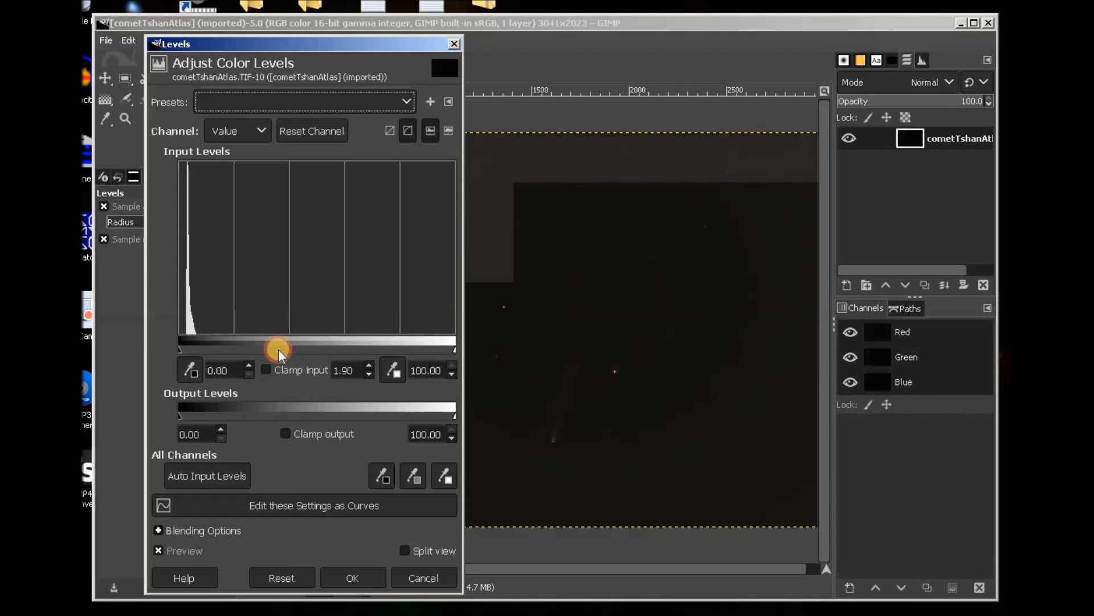
click(356, 578)
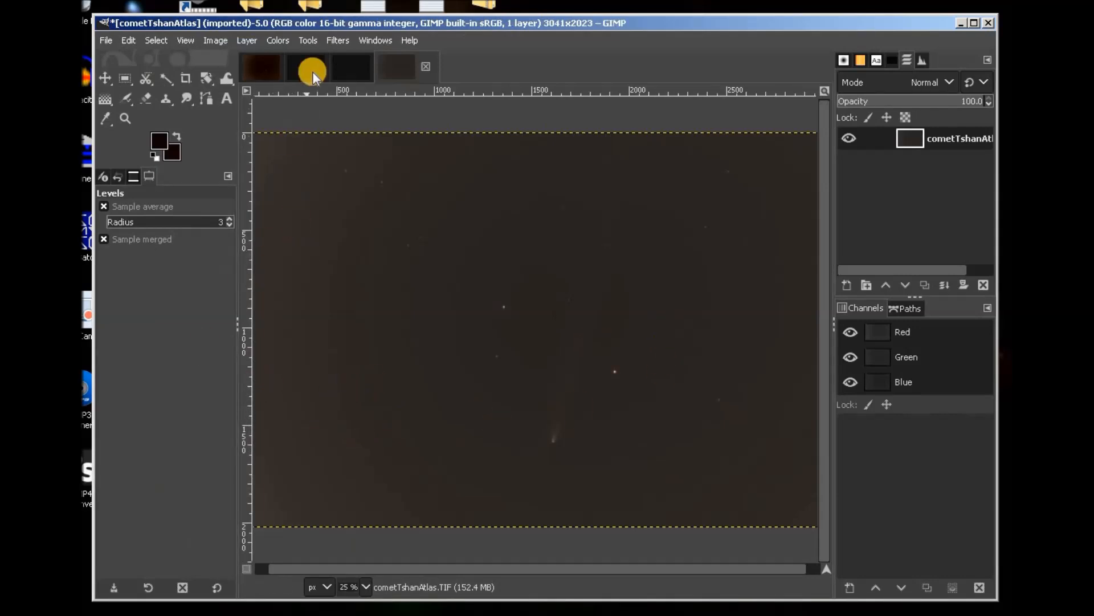
Raise the Levels black input point to 11.55 to darken the background.
click(274, 40)
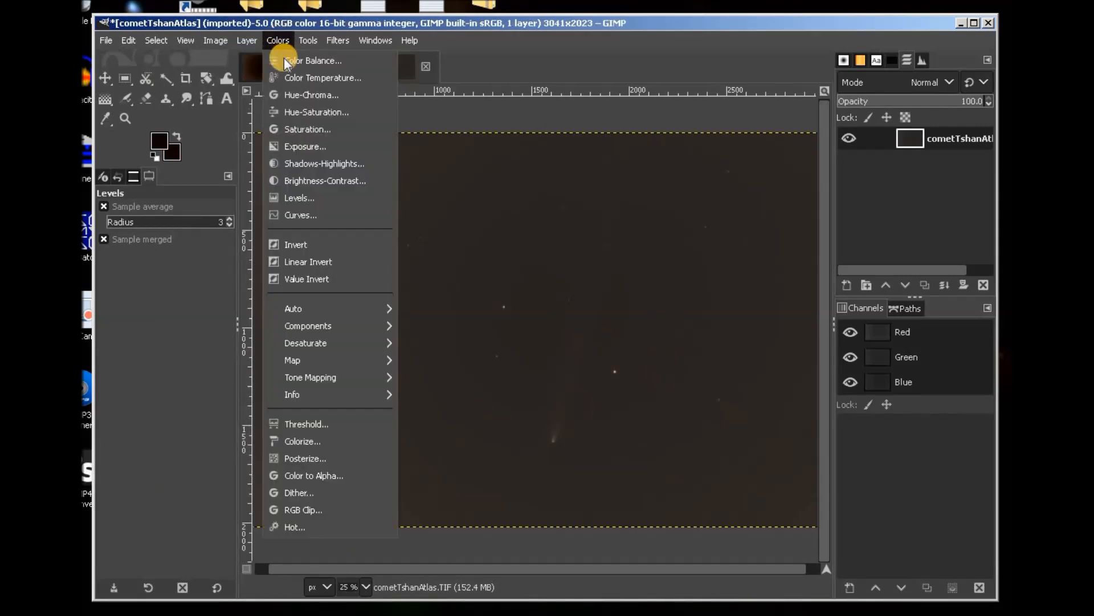
click(295, 199)
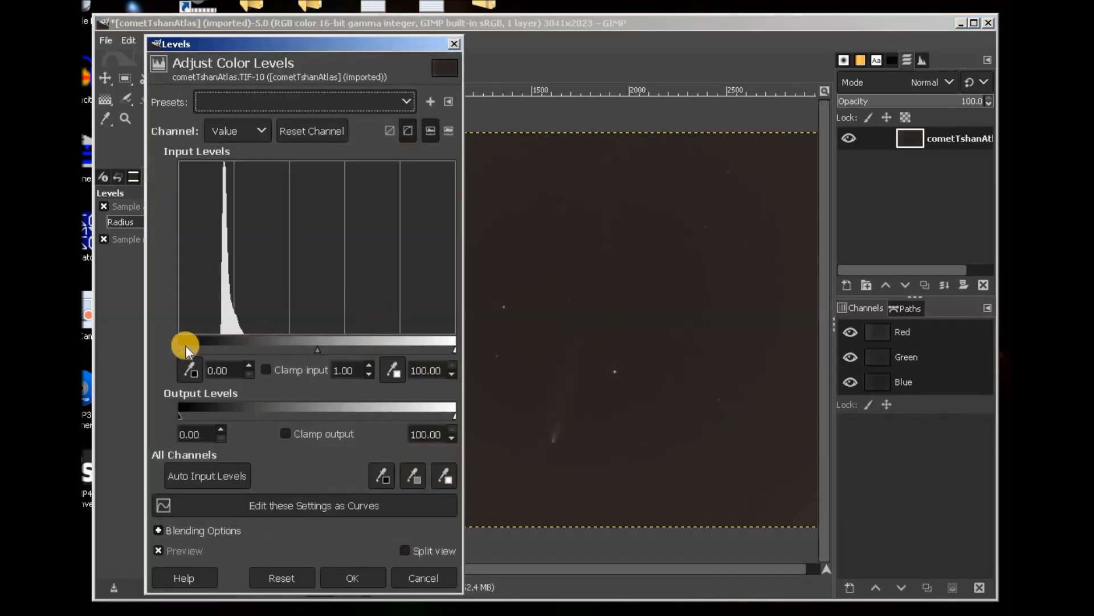
drag(181, 350, 210, 347)
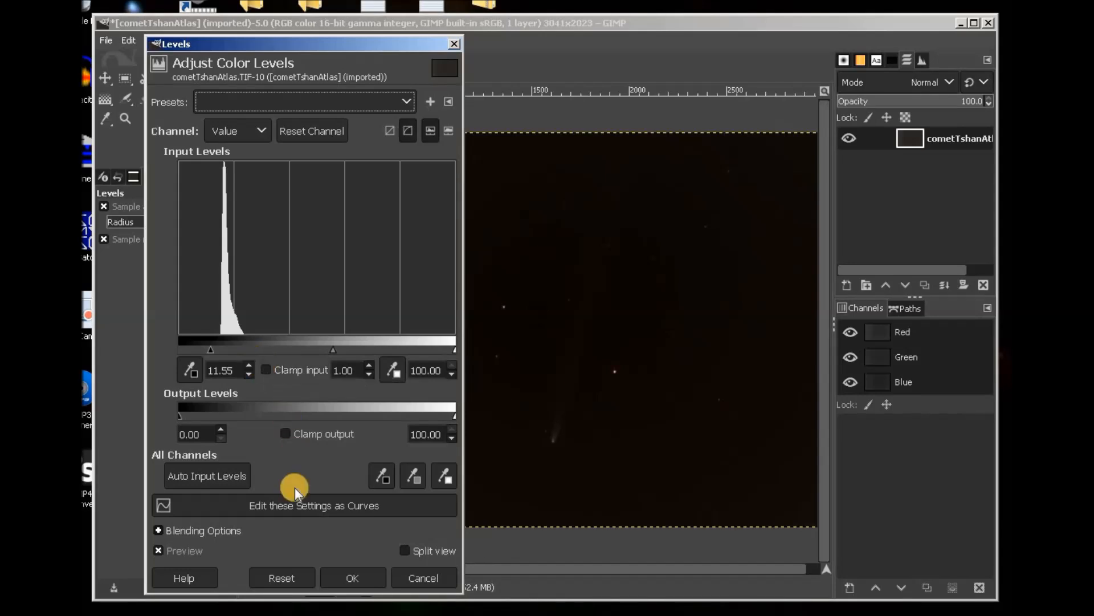
click(355, 578)
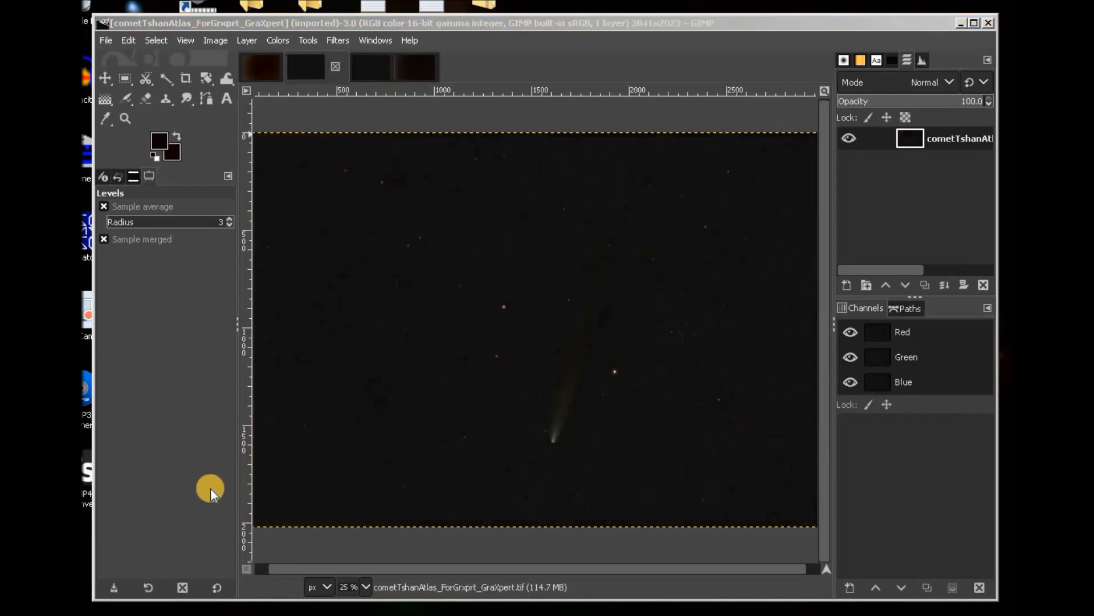
Brighten the GraXpert comet image by raising the Levels midtone gamma.
click(278, 38)
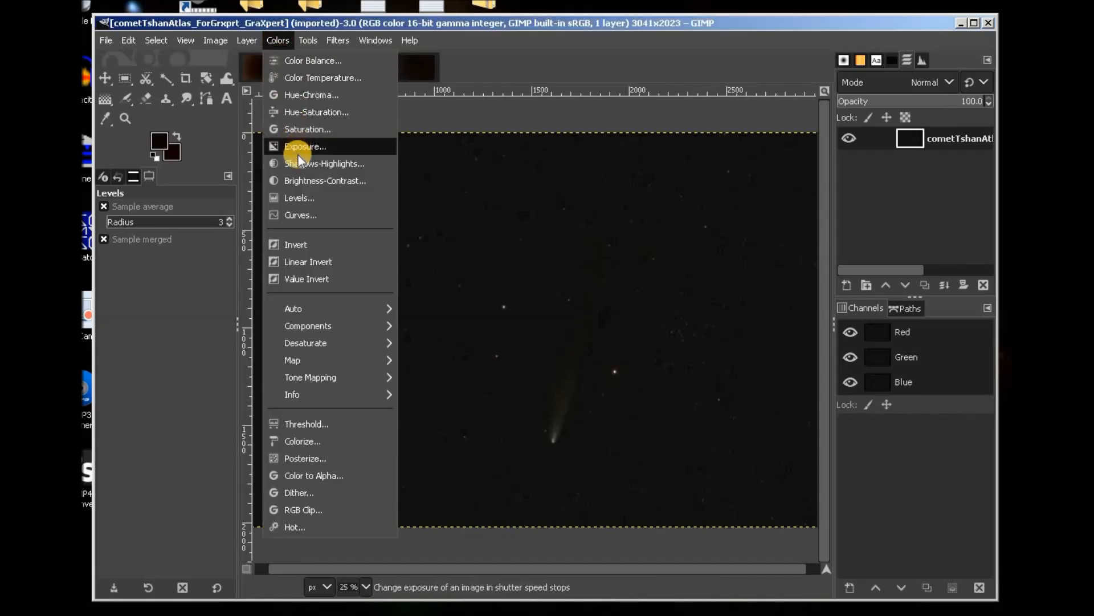
click(295, 198)
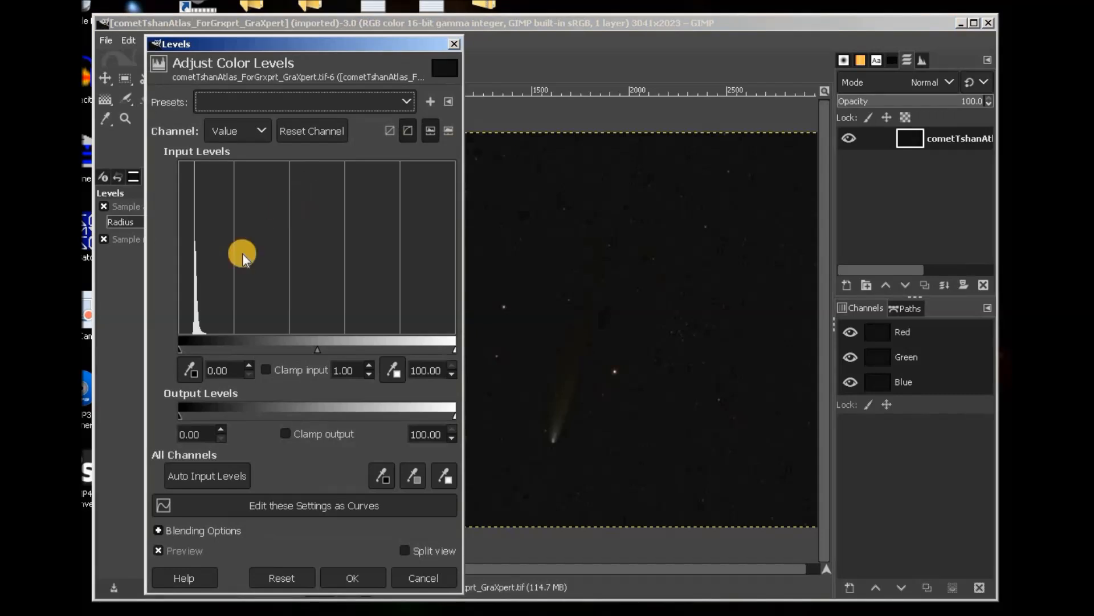
drag(316, 349, 281, 346)
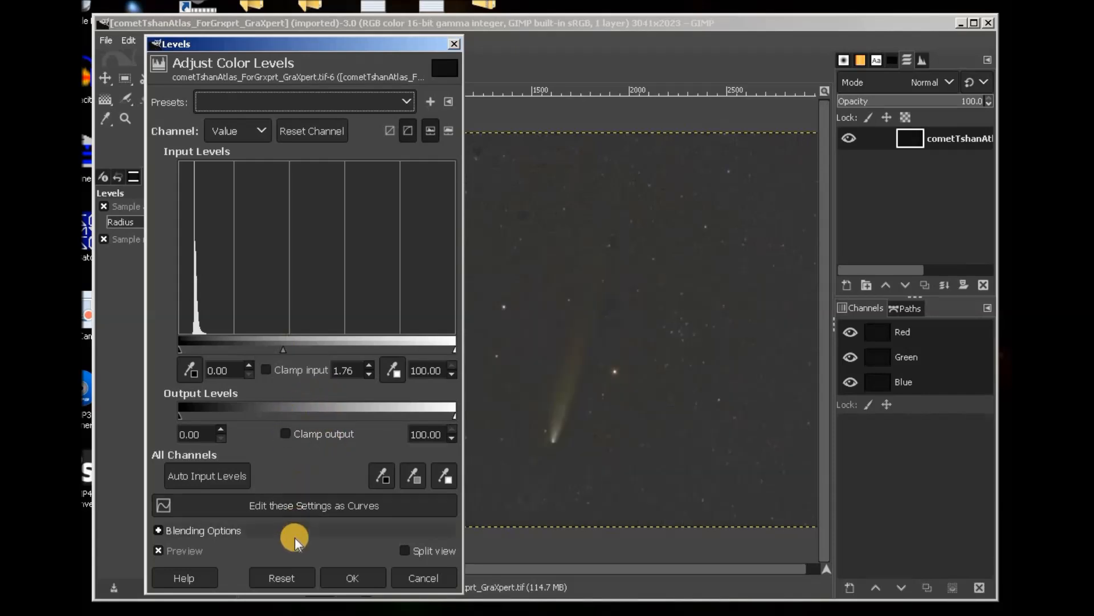
click(362, 573)
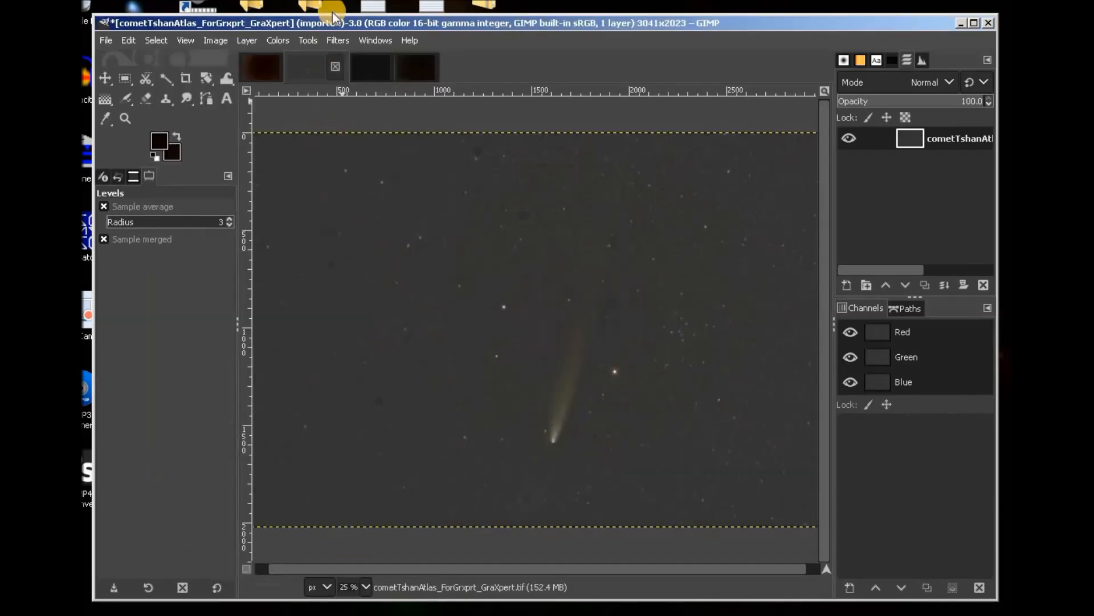
Raise the Levels black input to about 15.77 to darken the sky.
click(281, 41)
click(276, 200)
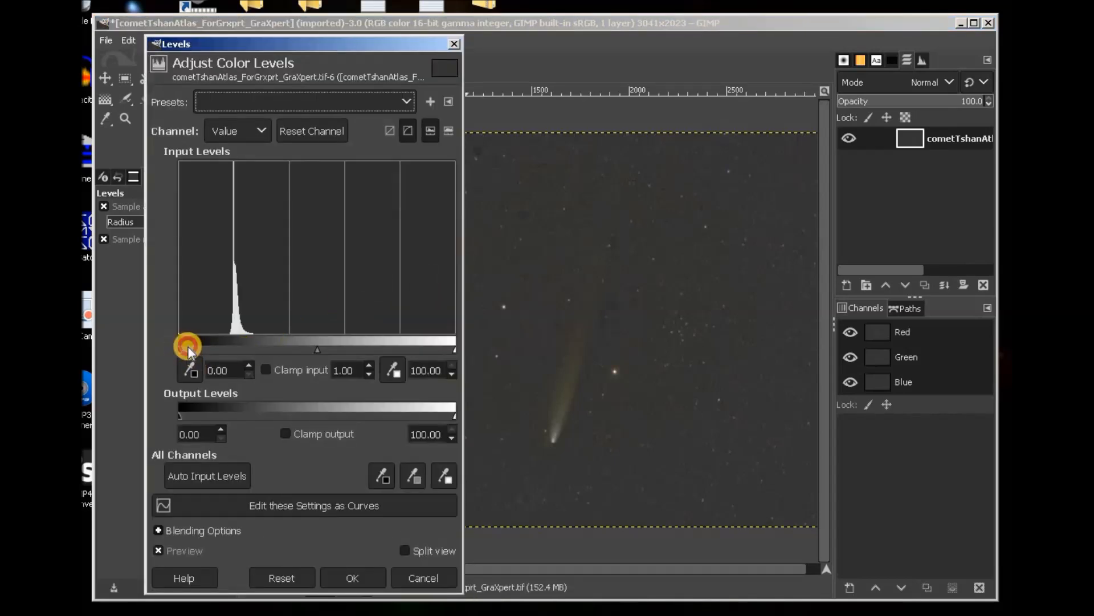
drag(186, 349, 223, 352)
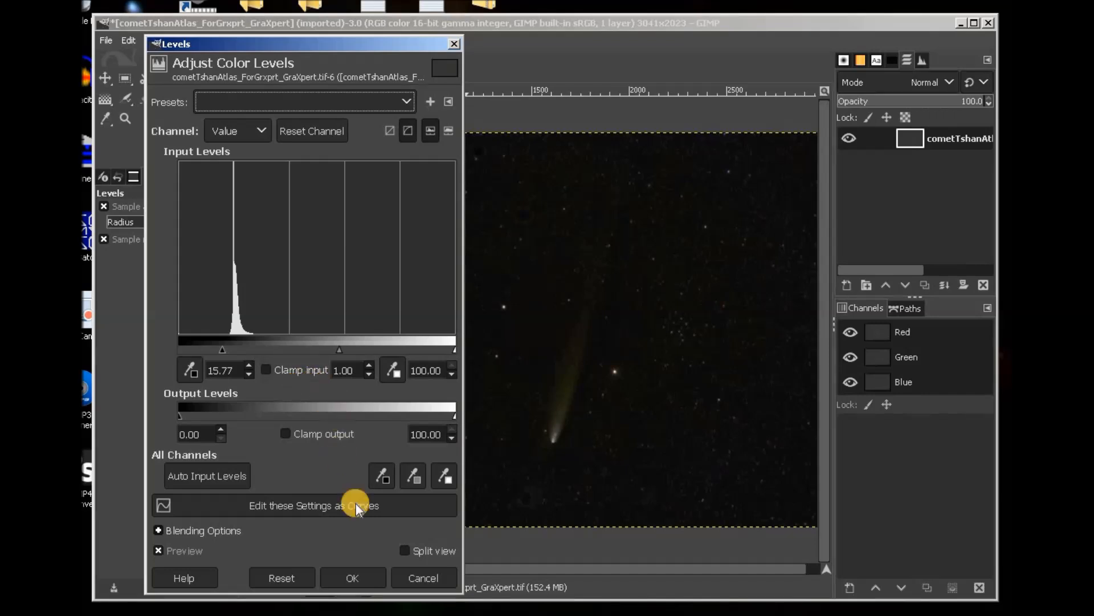
click(360, 575)
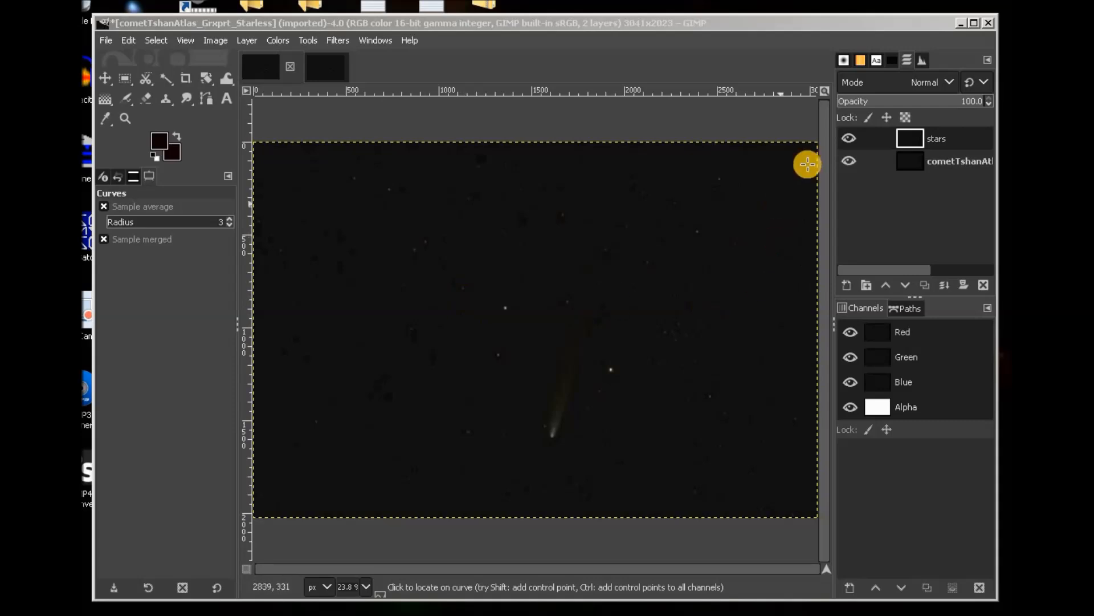
Toggle the stars and cometTshanAtlas layers off and on to compare them.
click(848, 138)
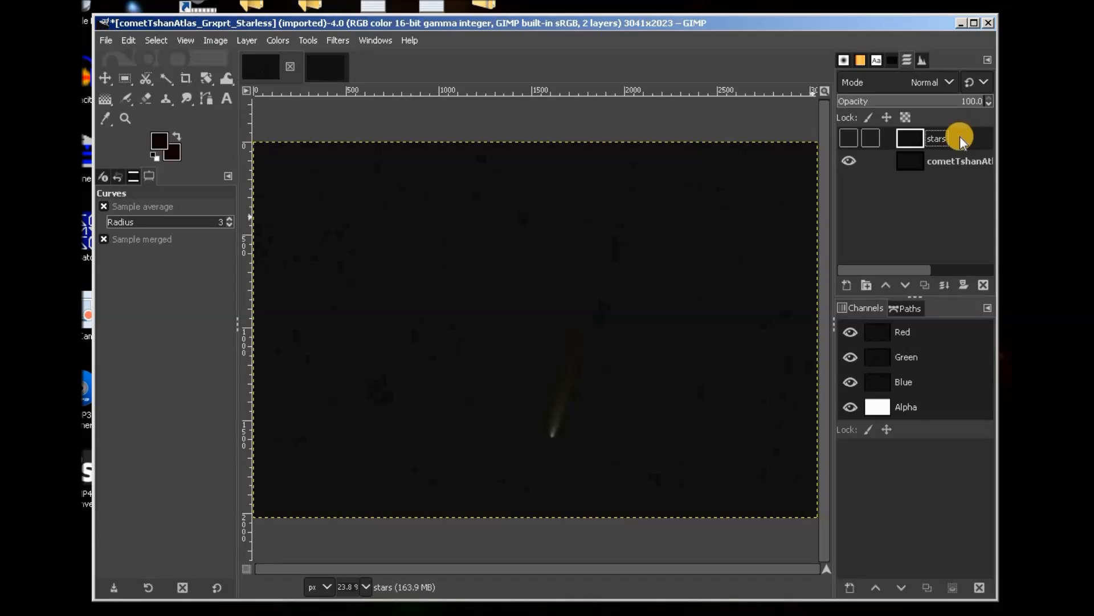
click(848, 138)
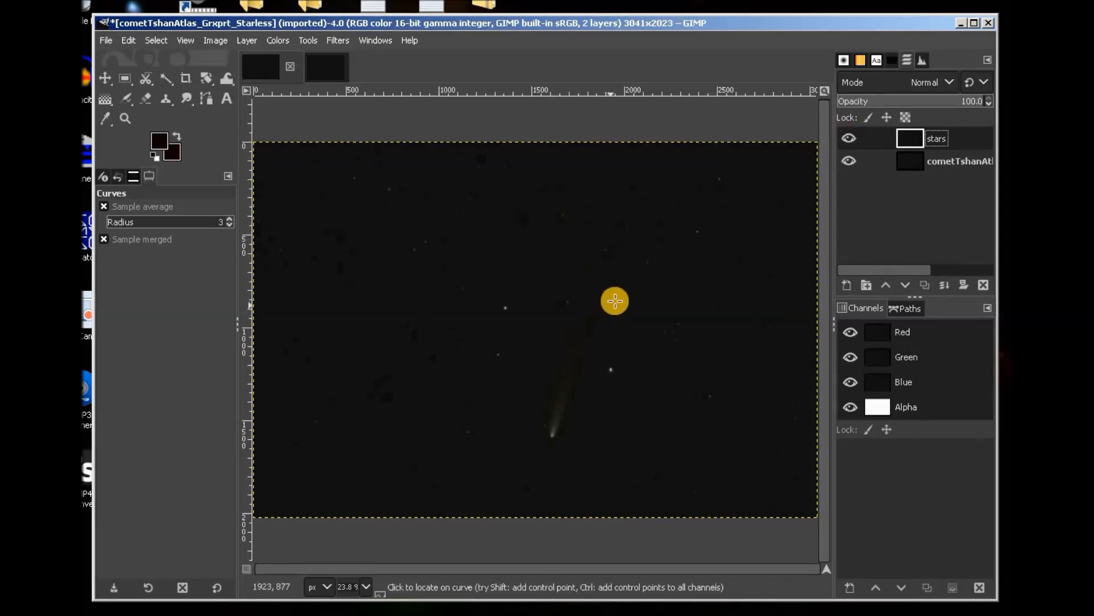
click(849, 161)
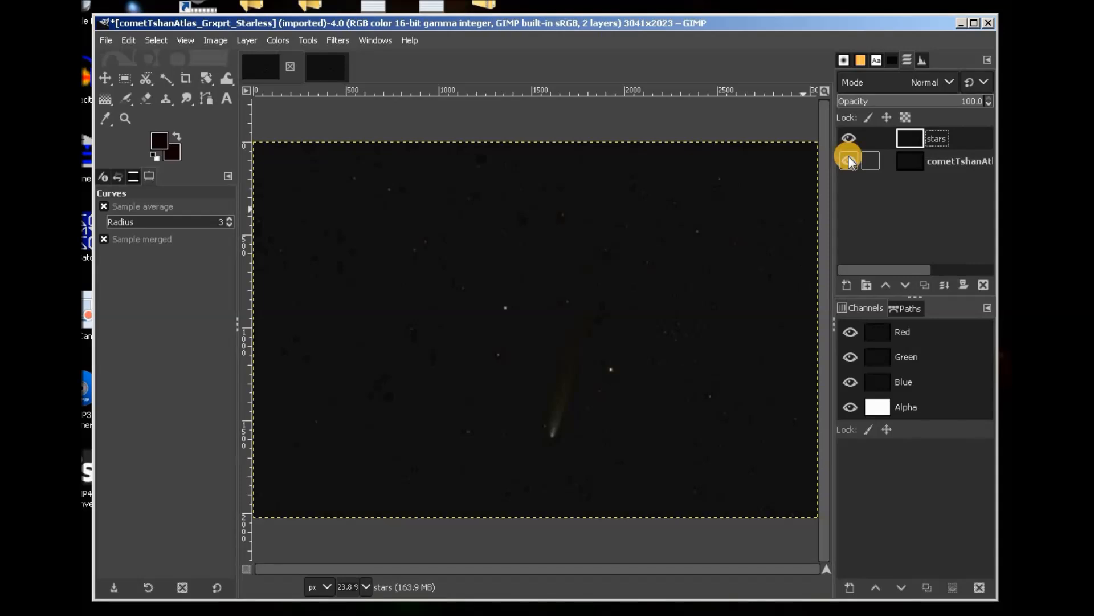
click(849, 160)
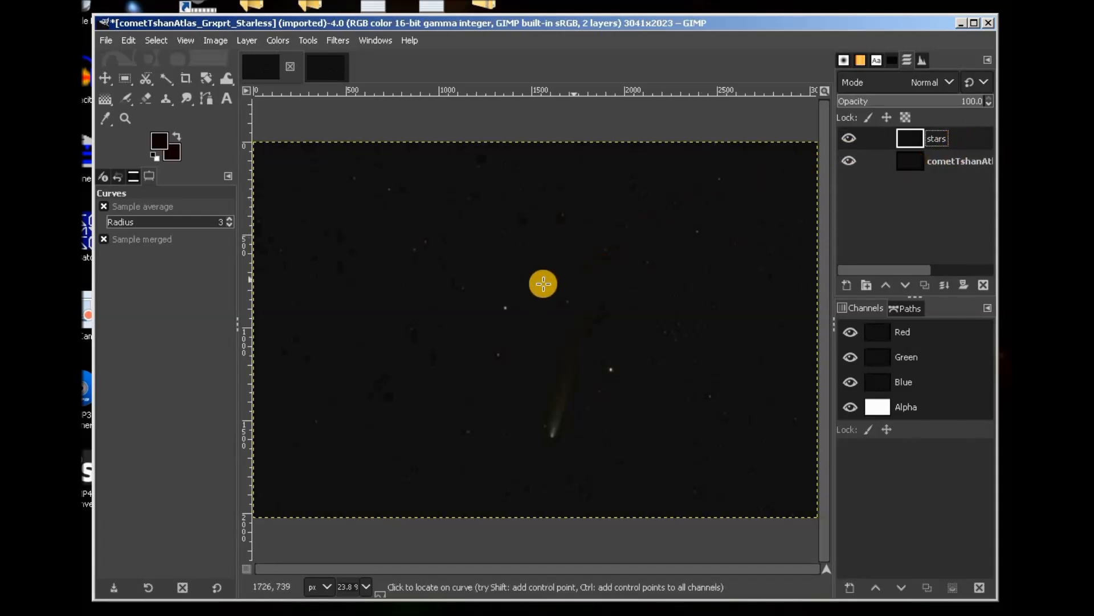
click(279, 40)
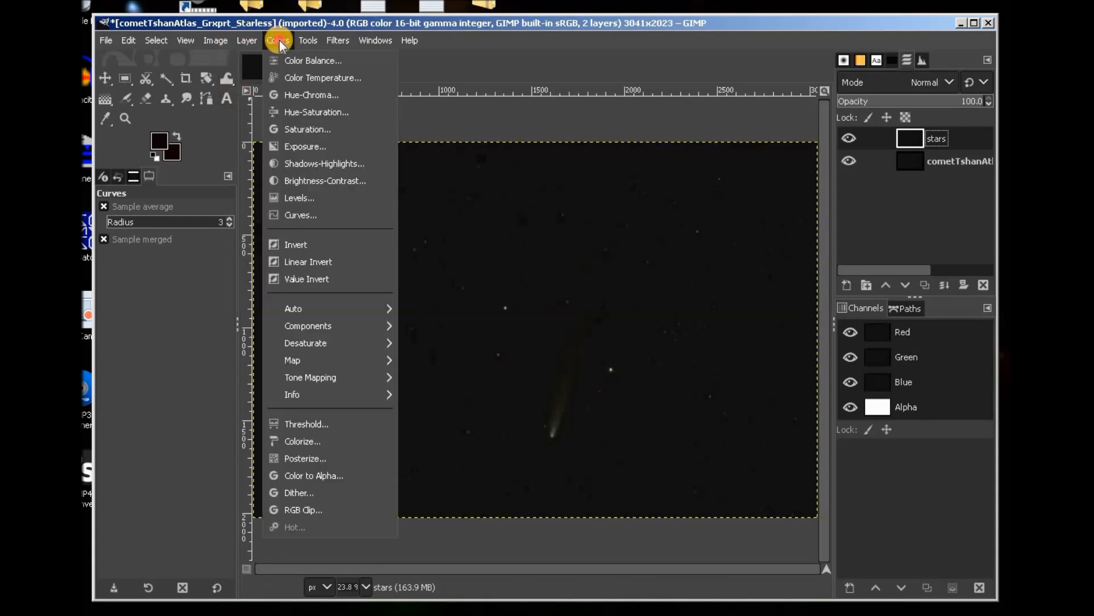
Apply a steep upward Curves adjustment to the stars layer with black point at input 10.76.
click(307, 216)
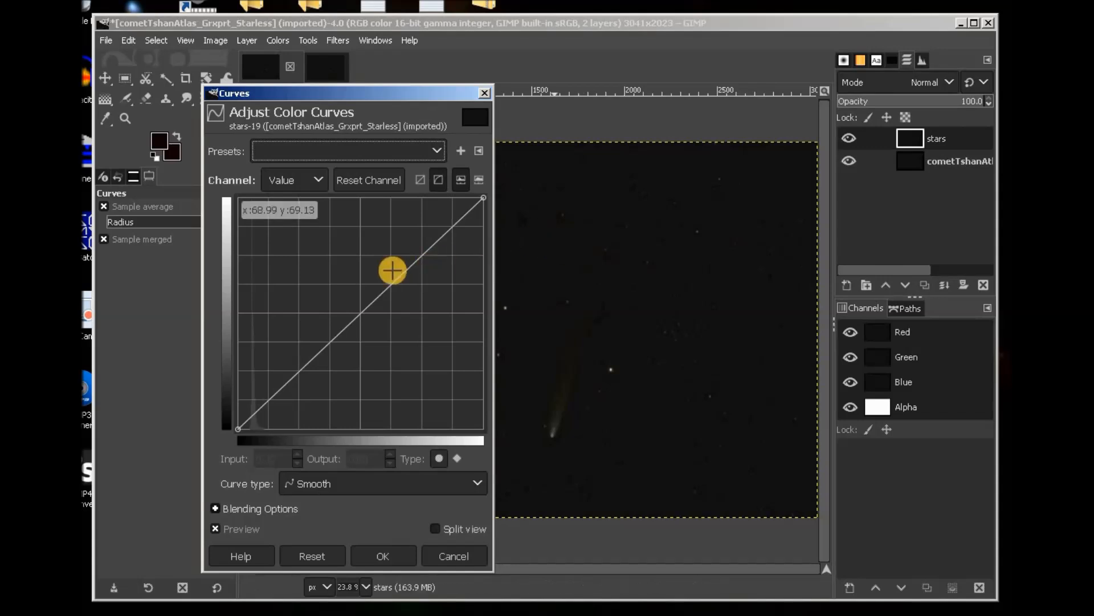
drag(391, 281, 314, 213)
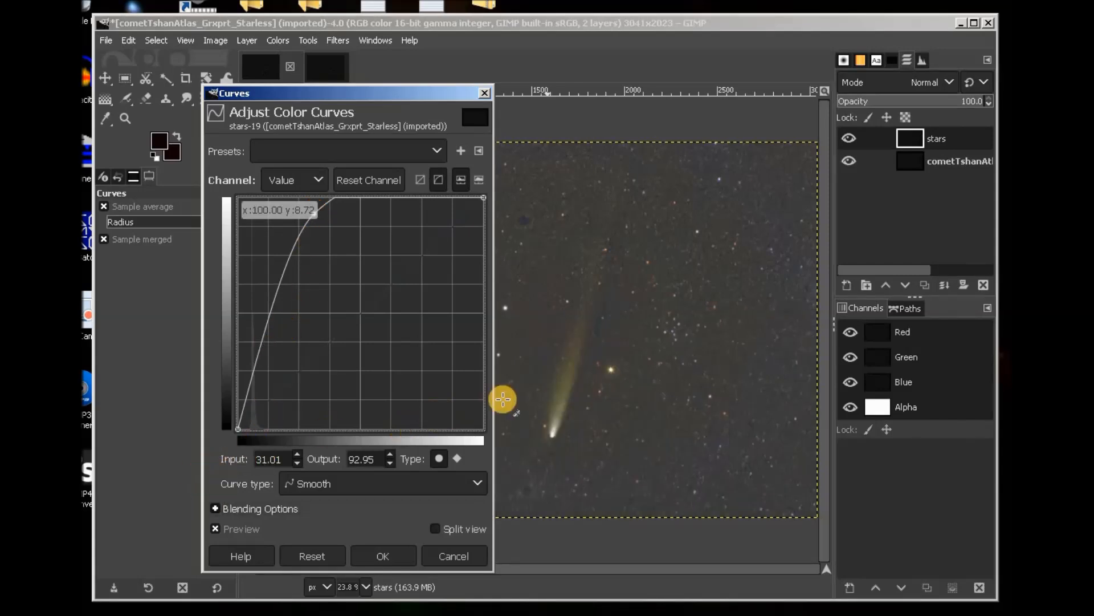
drag(238, 428, 274, 434)
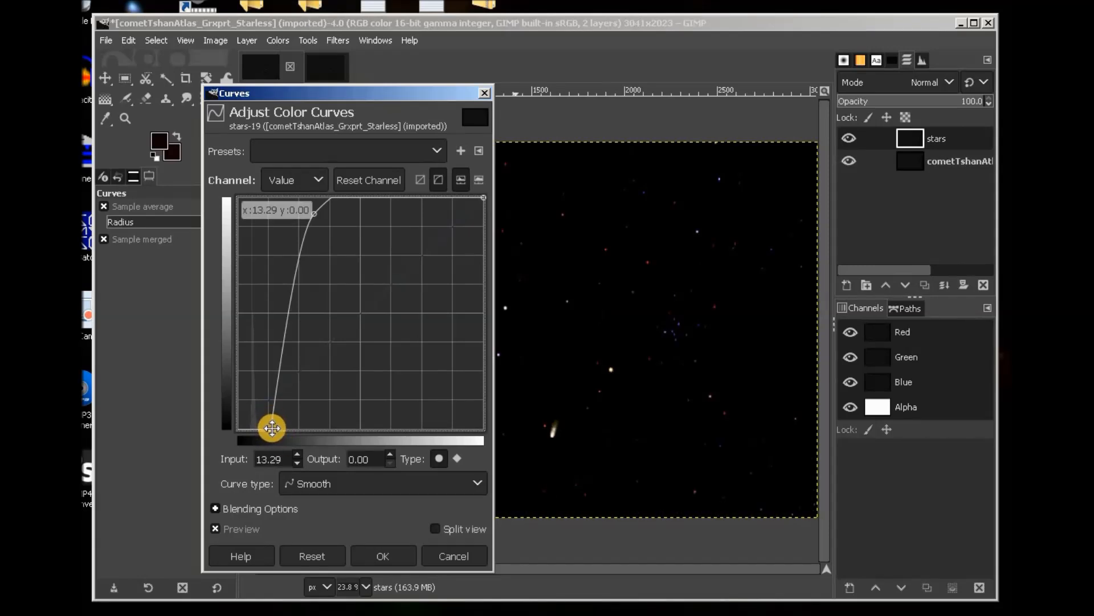
drag(269, 427, 264, 428)
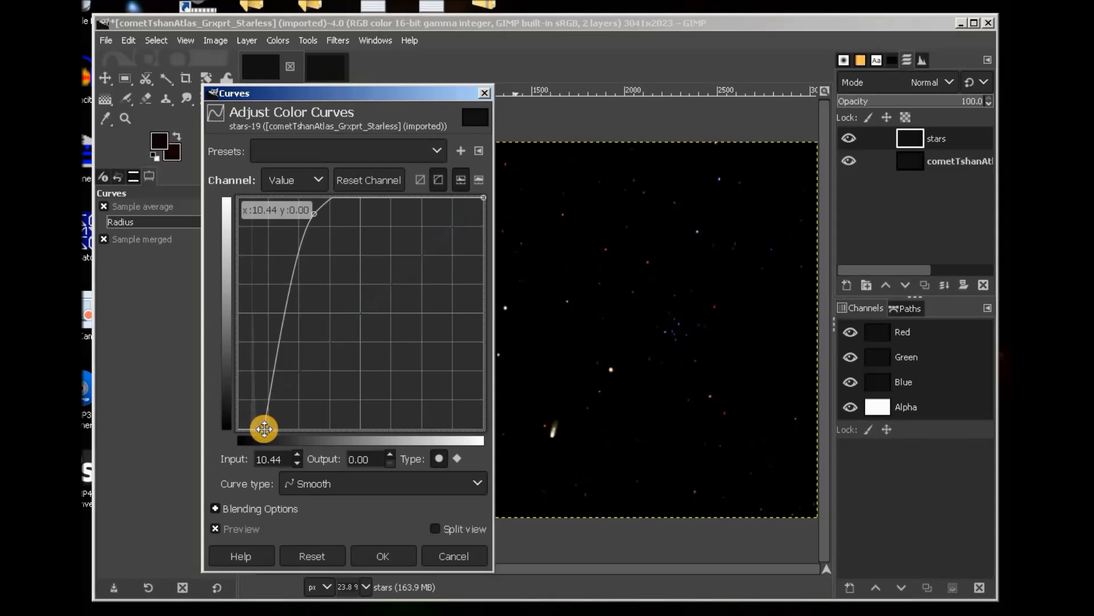
drag(262, 428, 261, 428)
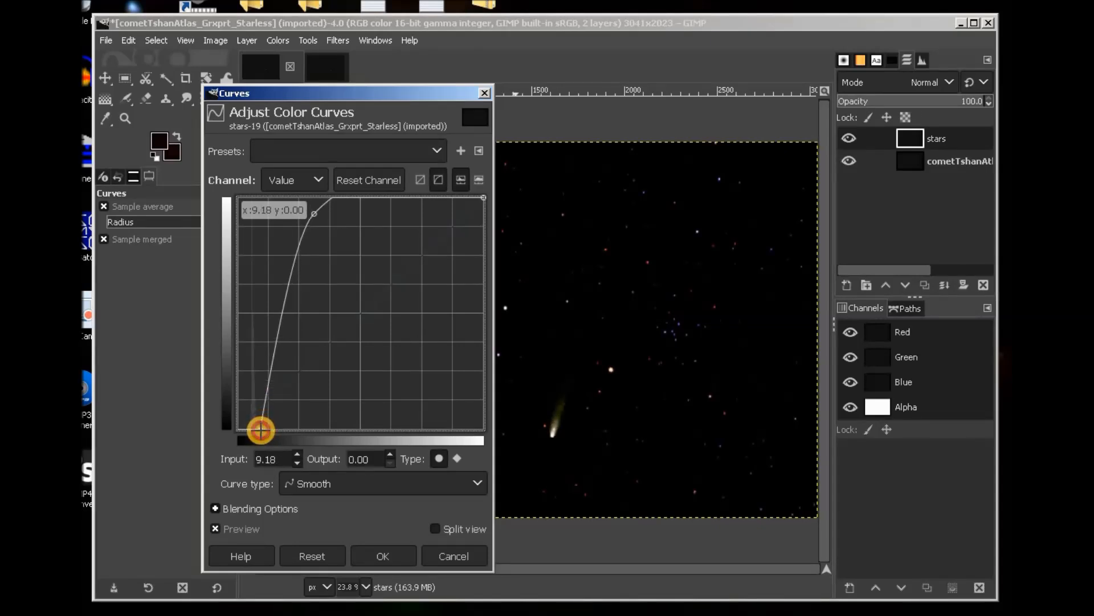
drag(258, 431, 264, 431)
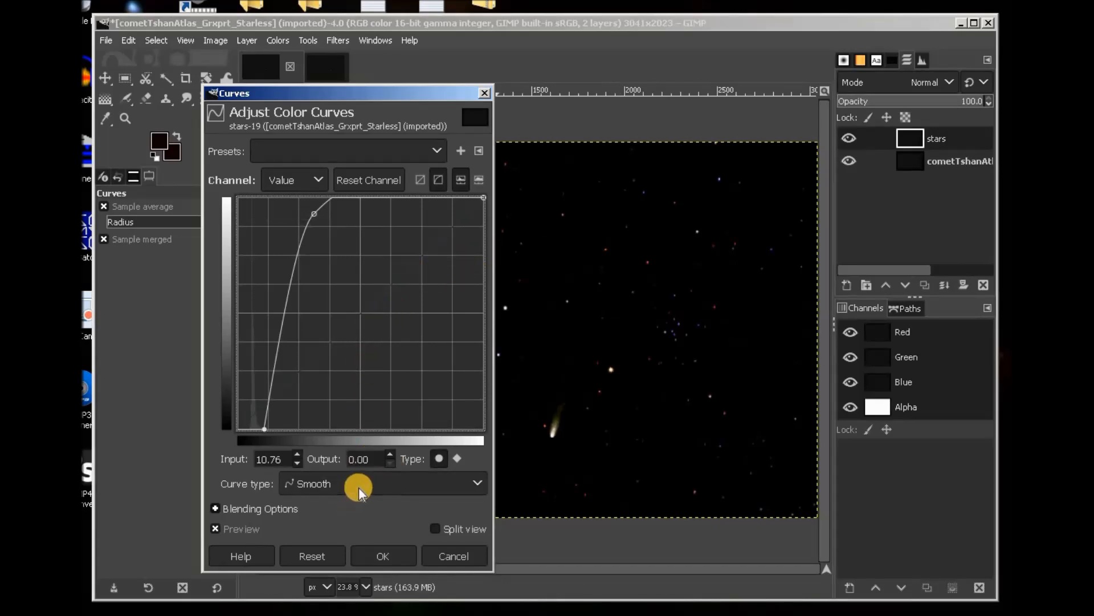
click(379, 557)
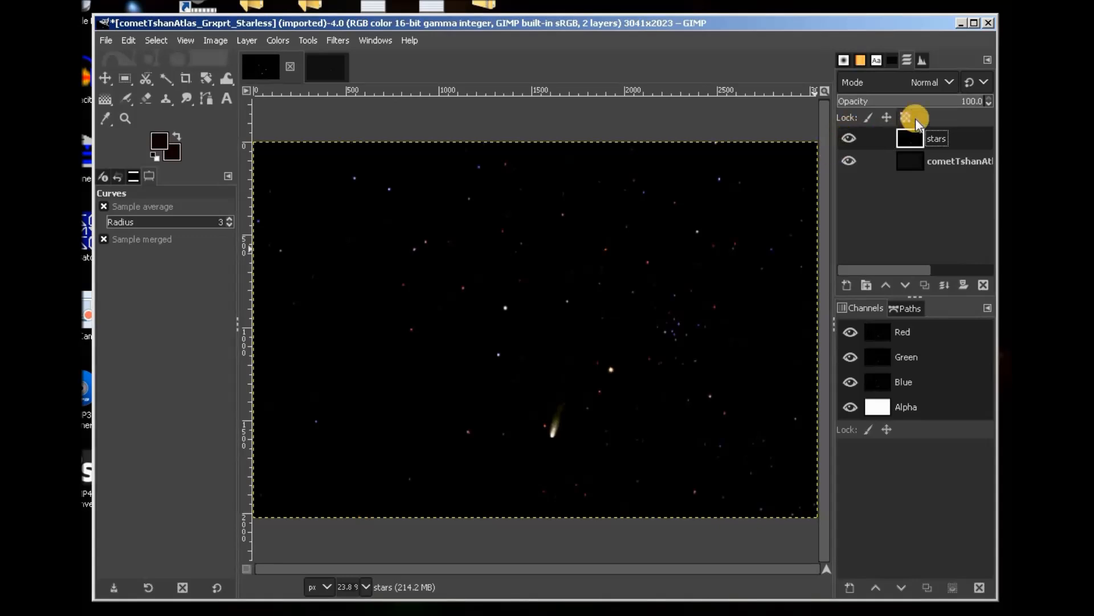
Try Screen blend mode on the stars layer and toggle it to compare.
click(947, 84)
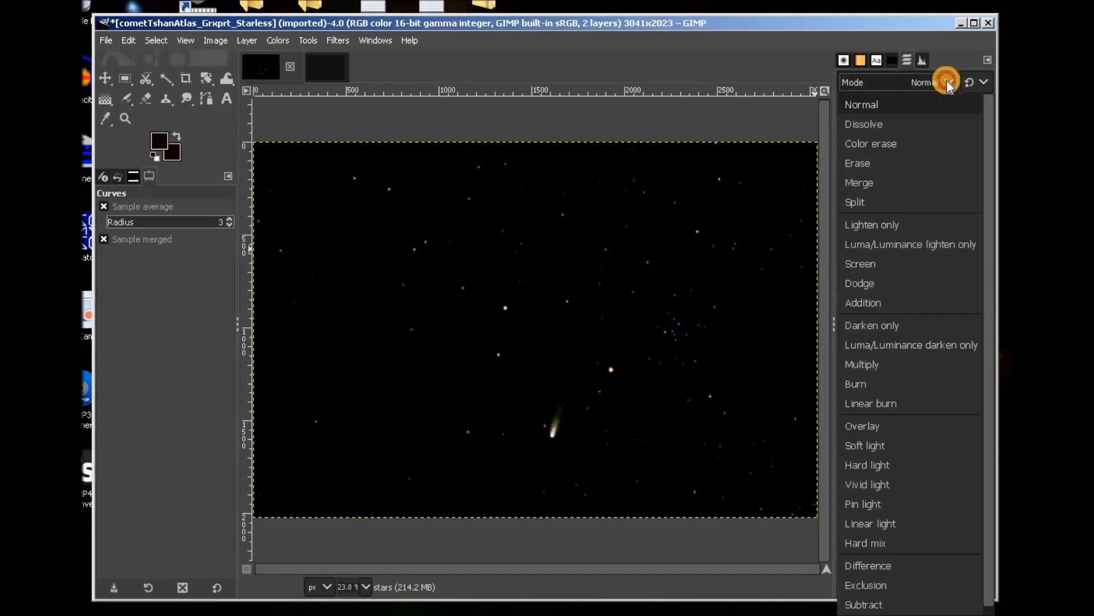
click(865, 268)
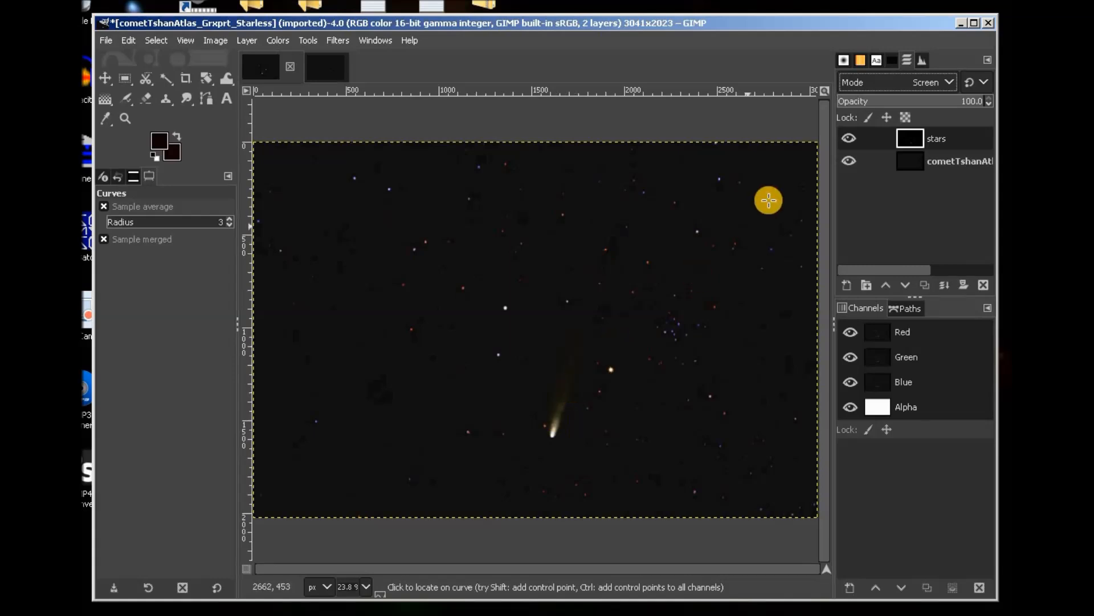
click(848, 135)
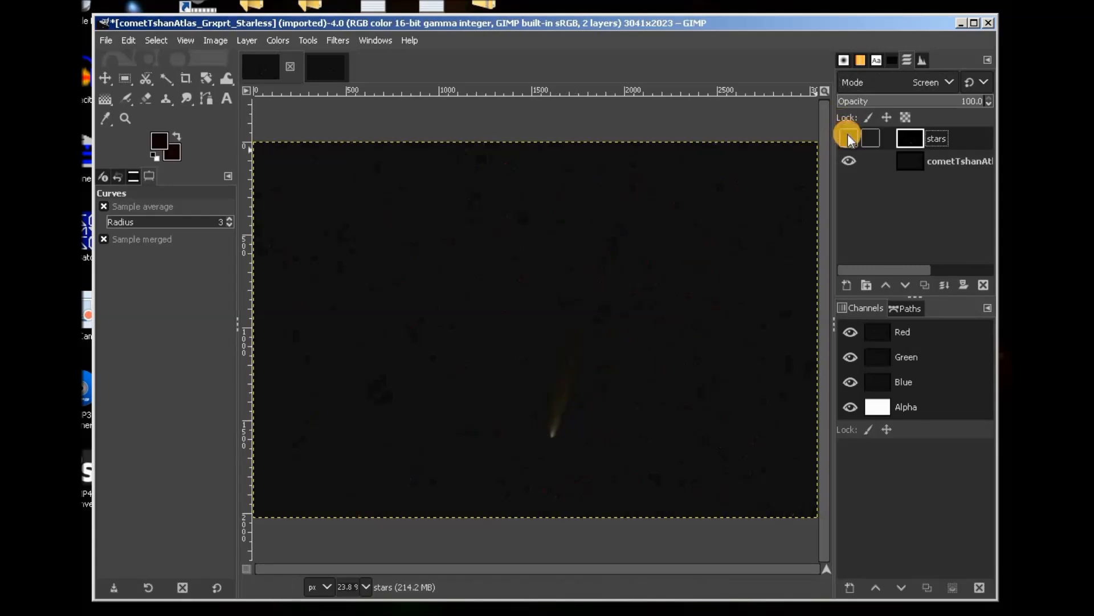
click(848, 137)
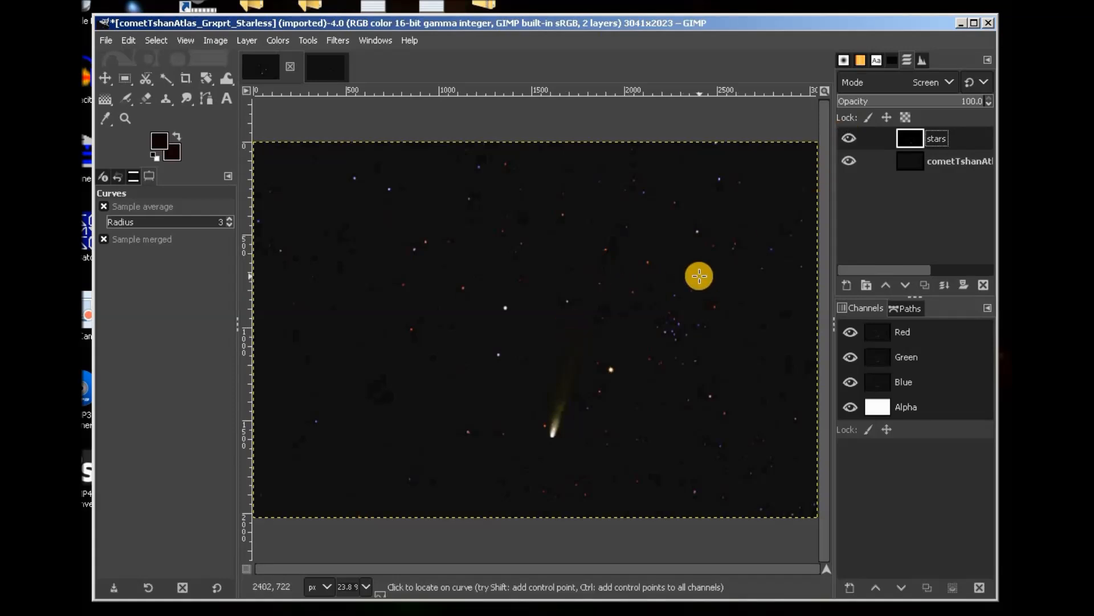
Return the stars layer to Normal mode at about 30.7% opacity.
click(949, 83)
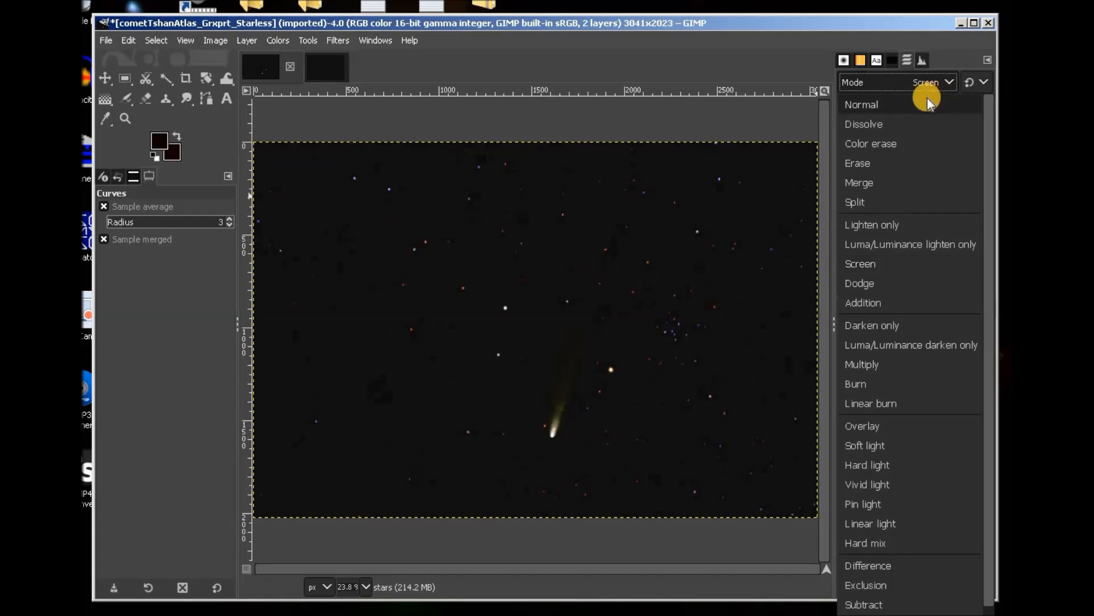
click(928, 101)
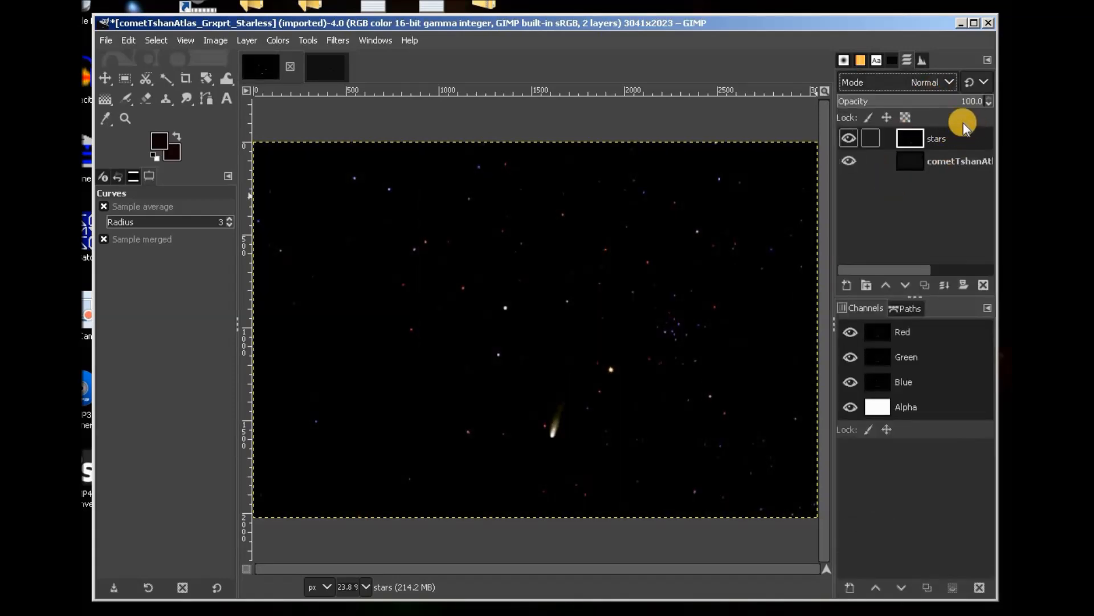
drag(982, 101, 894, 93)
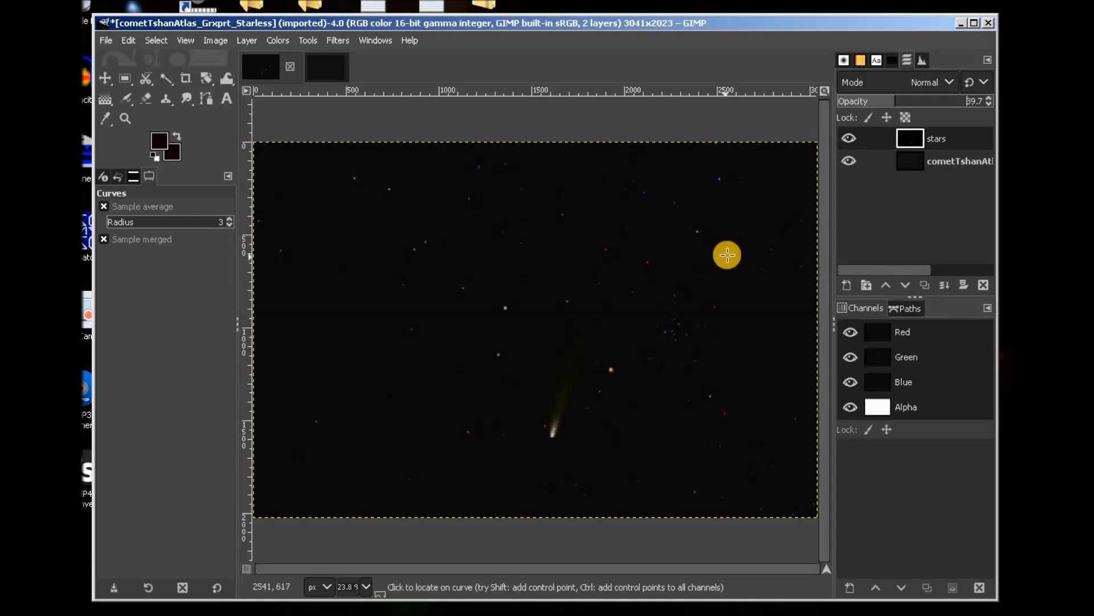
drag(888, 102, 871, 105)
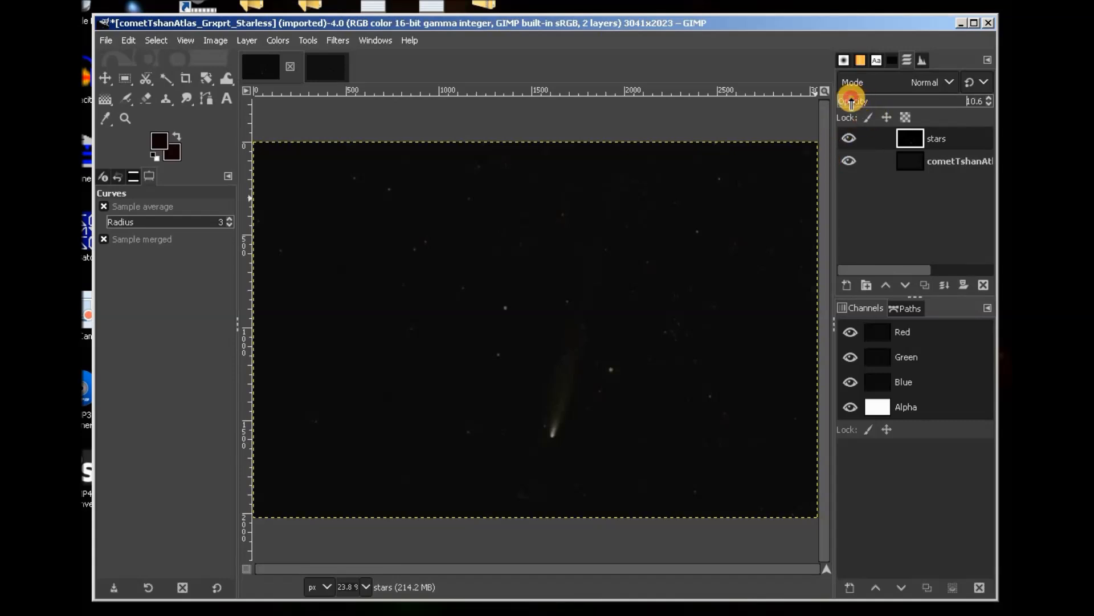
drag(850, 102, 883, 104)
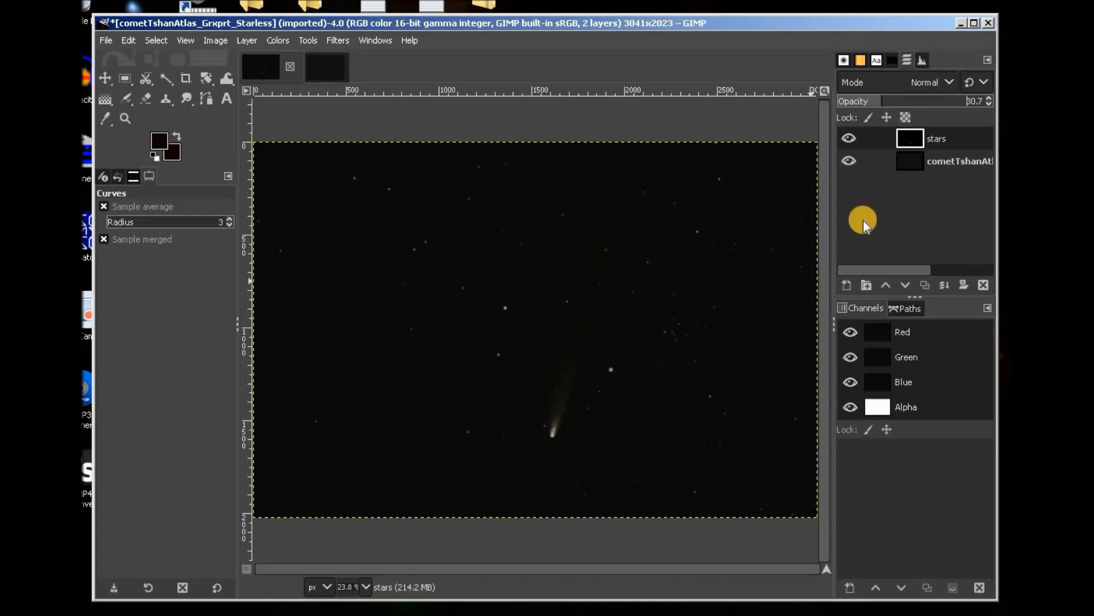
click(956, 160)
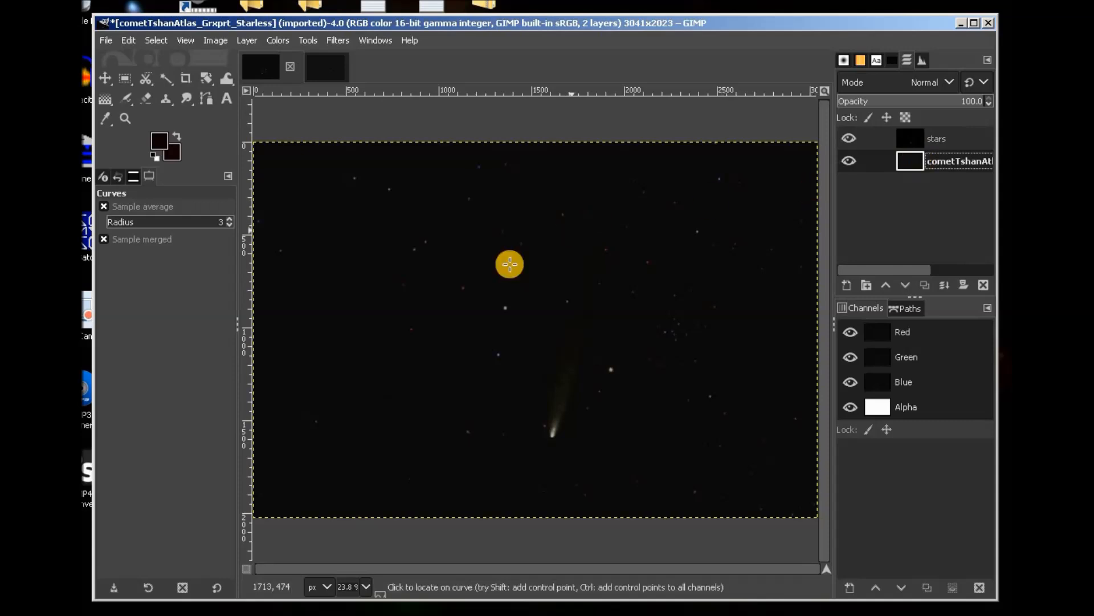
Apply an Exposure of 1.802 to the comet layer.
click(279, 41)
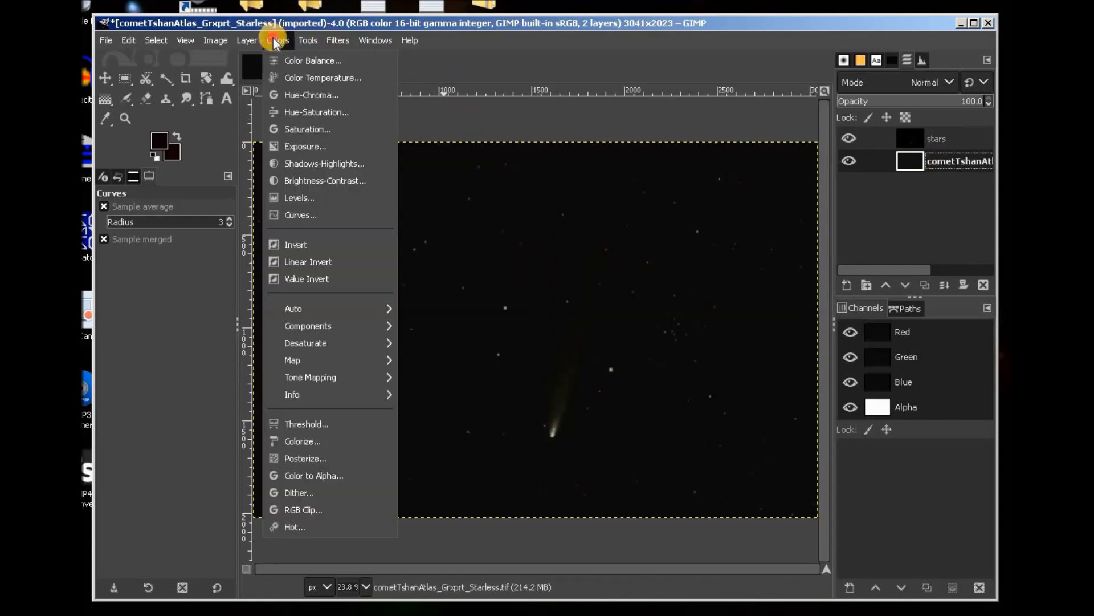
click(294, 146)
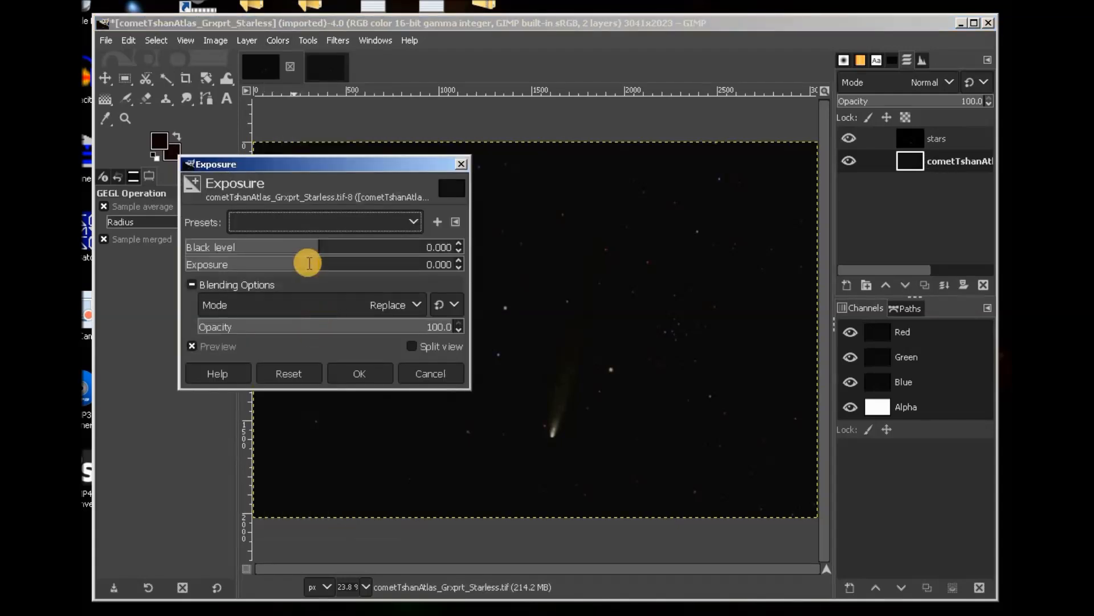
click(456, 260)
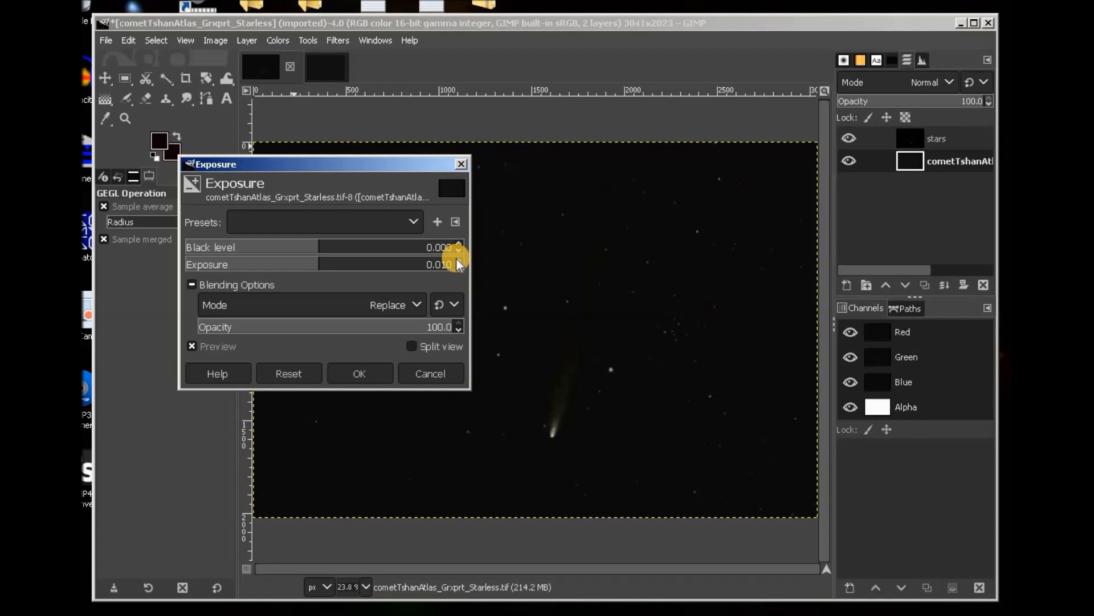
click(457, 260)
click(456, 260)
click(456, 260)
click(456, 260)
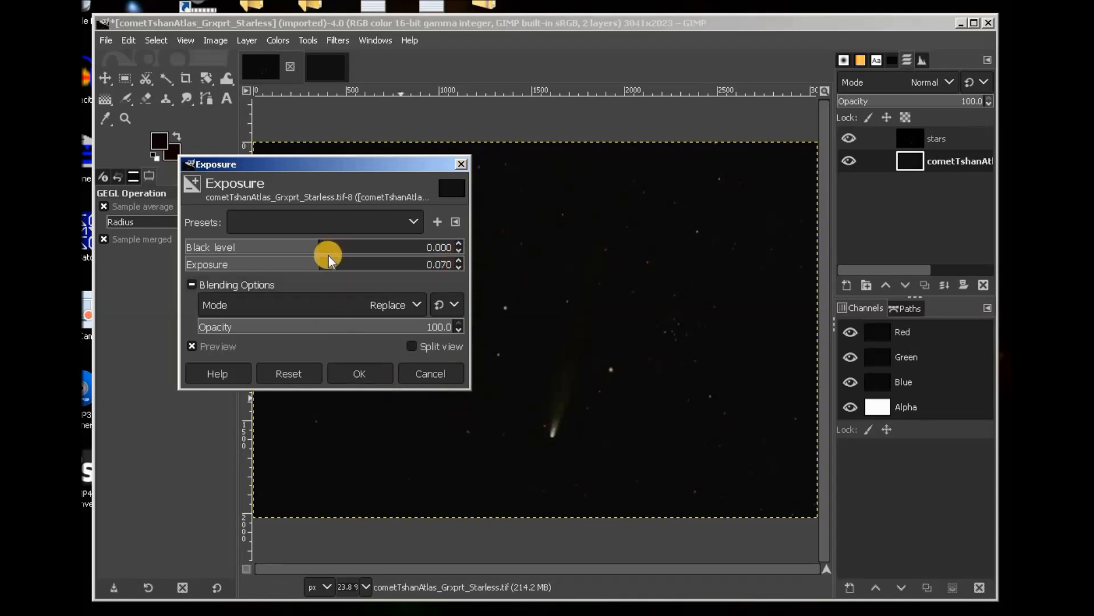
drag(323, 264, 339, 263)
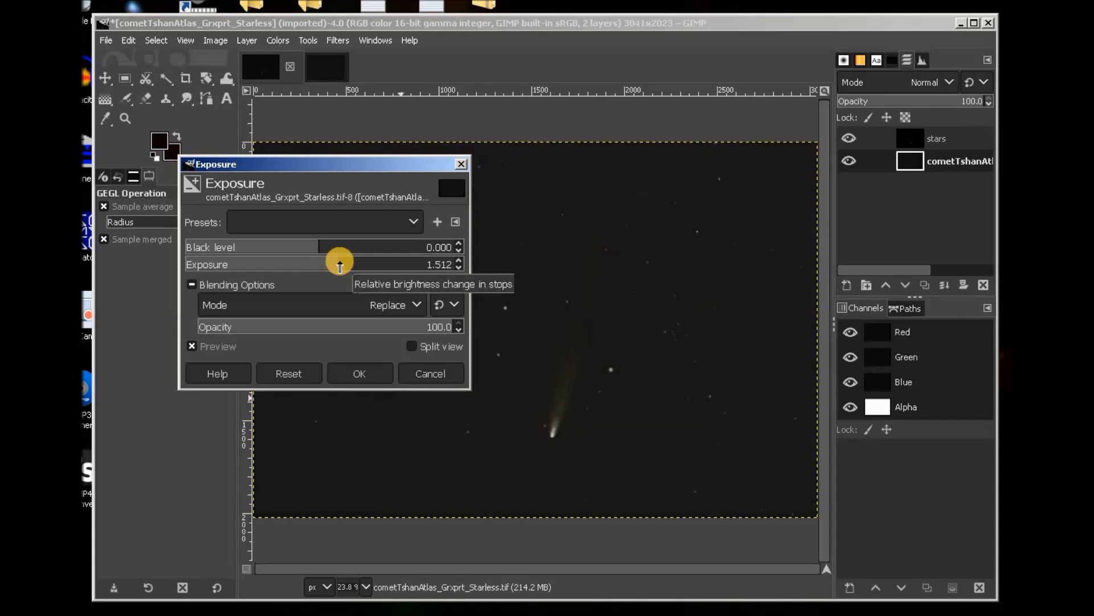
drag(339, 264, 343, 264)
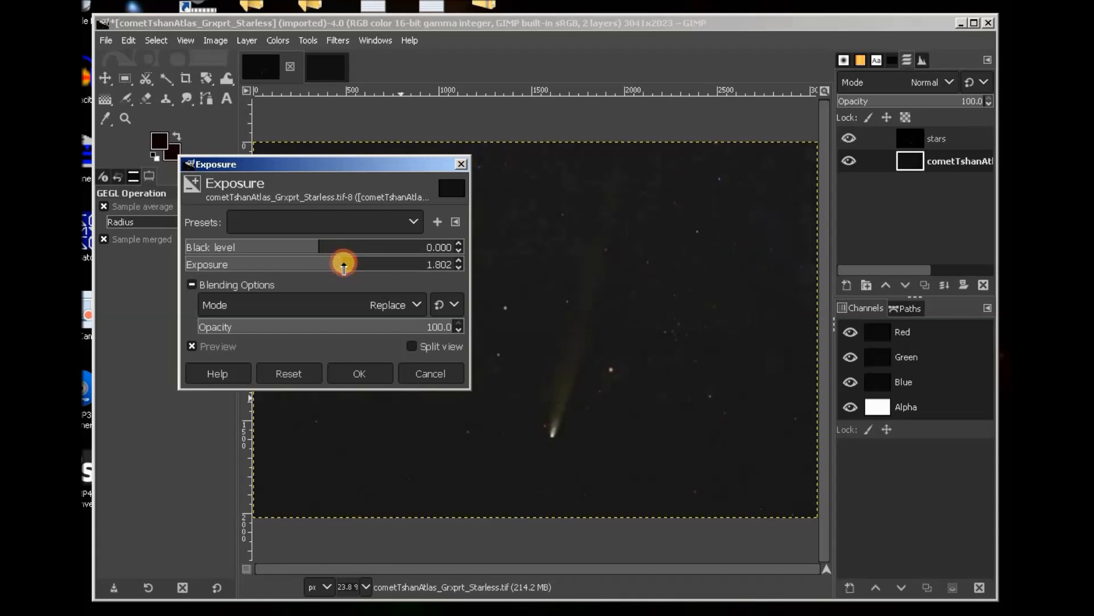
click(369, 371)
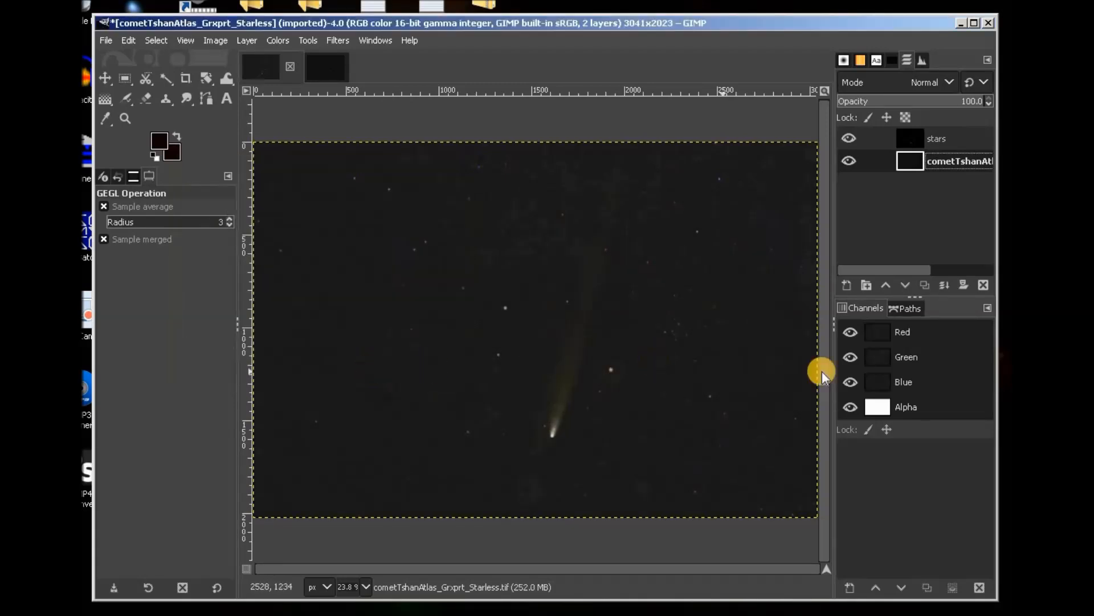
Select the stars layer, hide the comet layer, and set stars opacity to 100%.
click(969, 138)
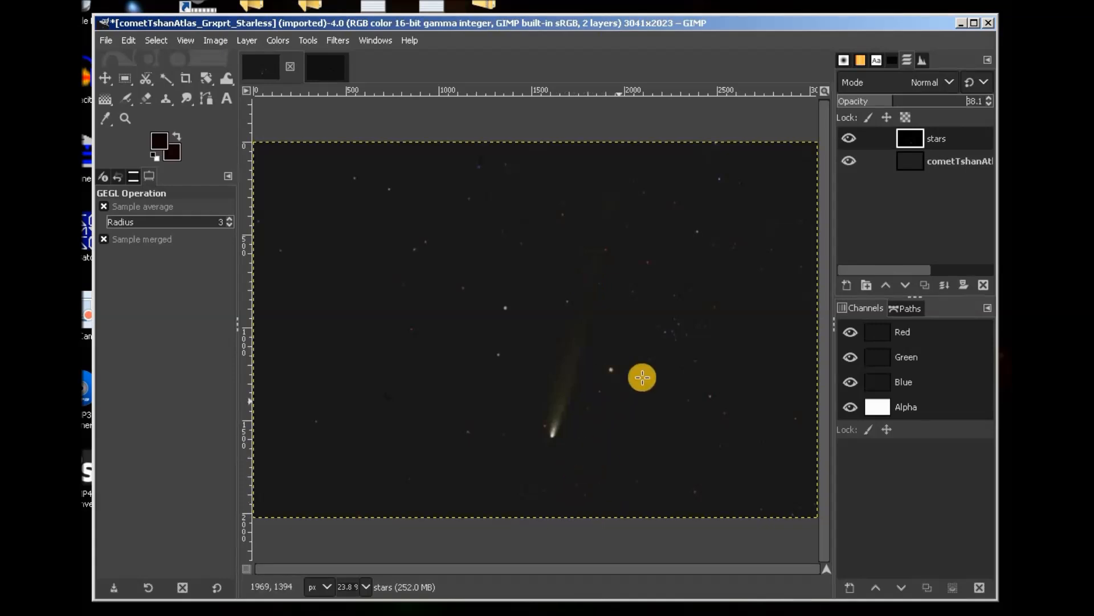
click(847, 161)
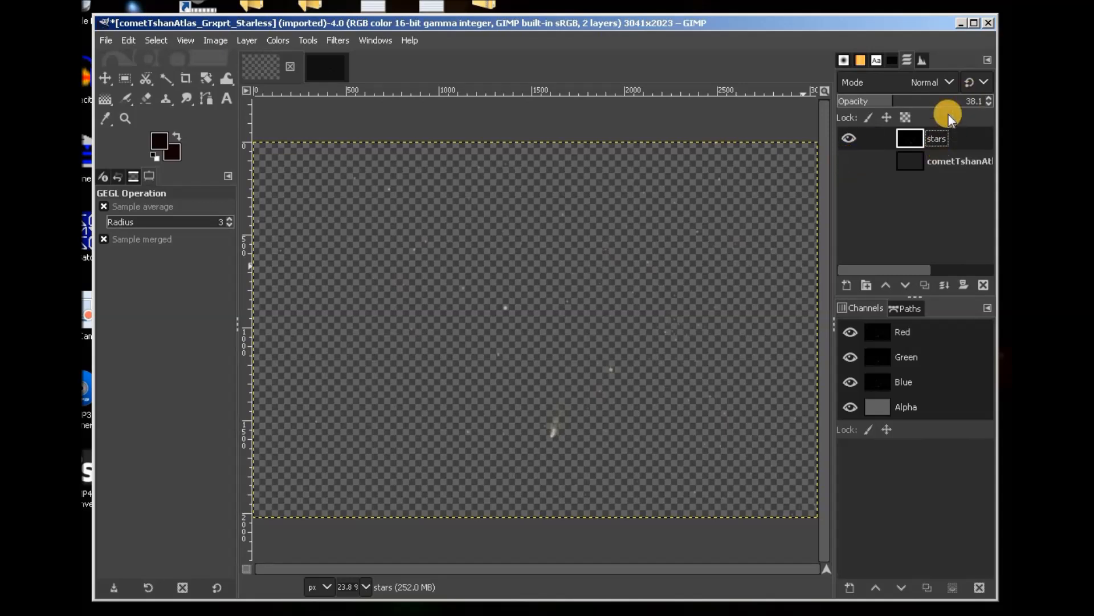
drag(892, 101, 984, 101)
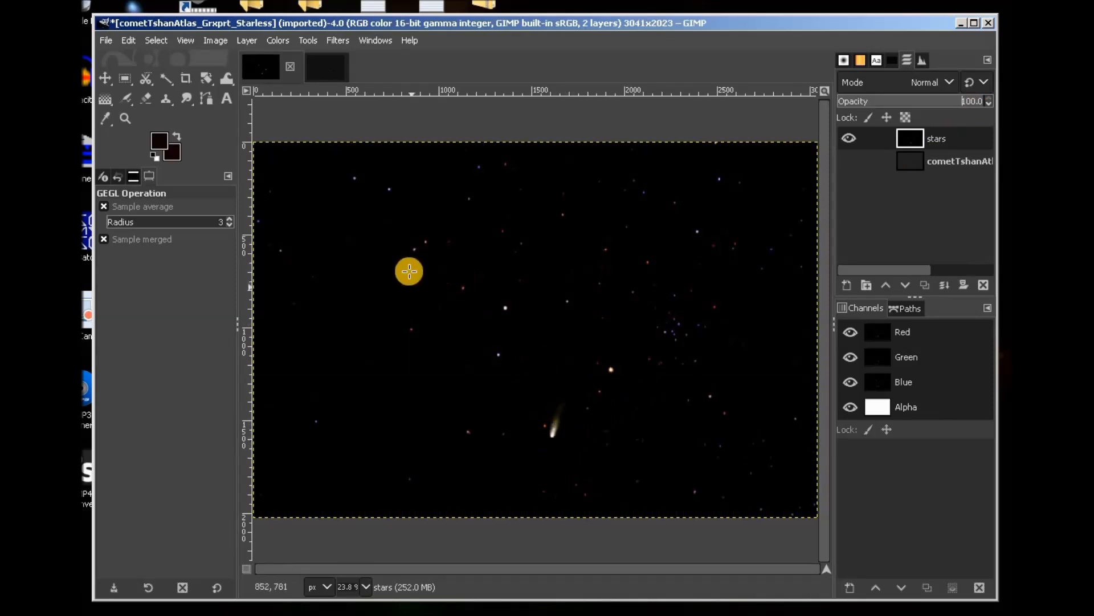
click(104, 118)
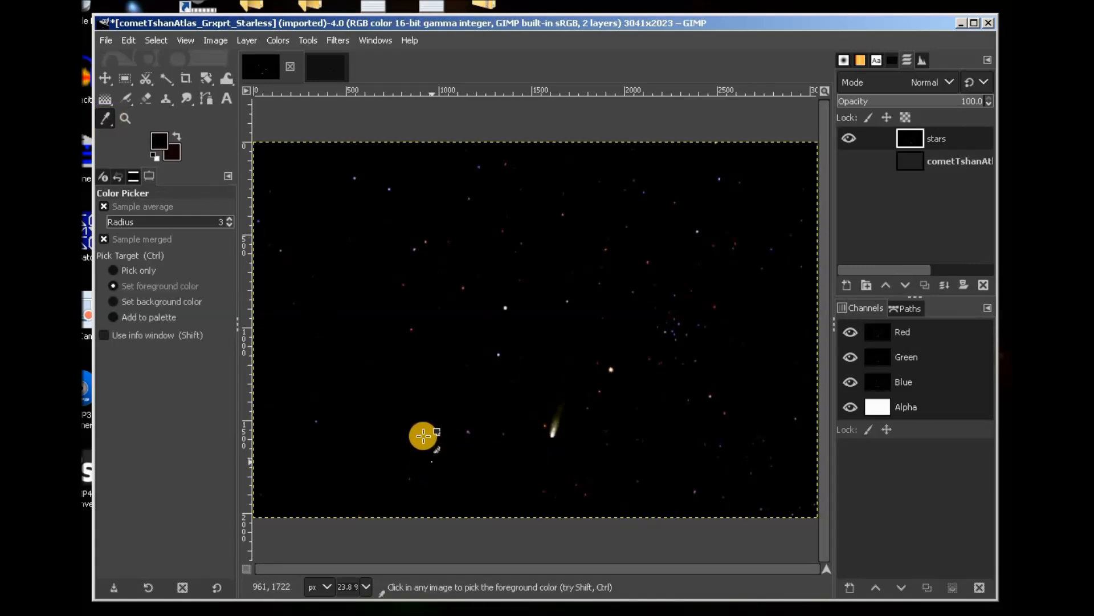
Sample the black sky as background colour and airbrush it over the comet and tail.
click(115, 300)
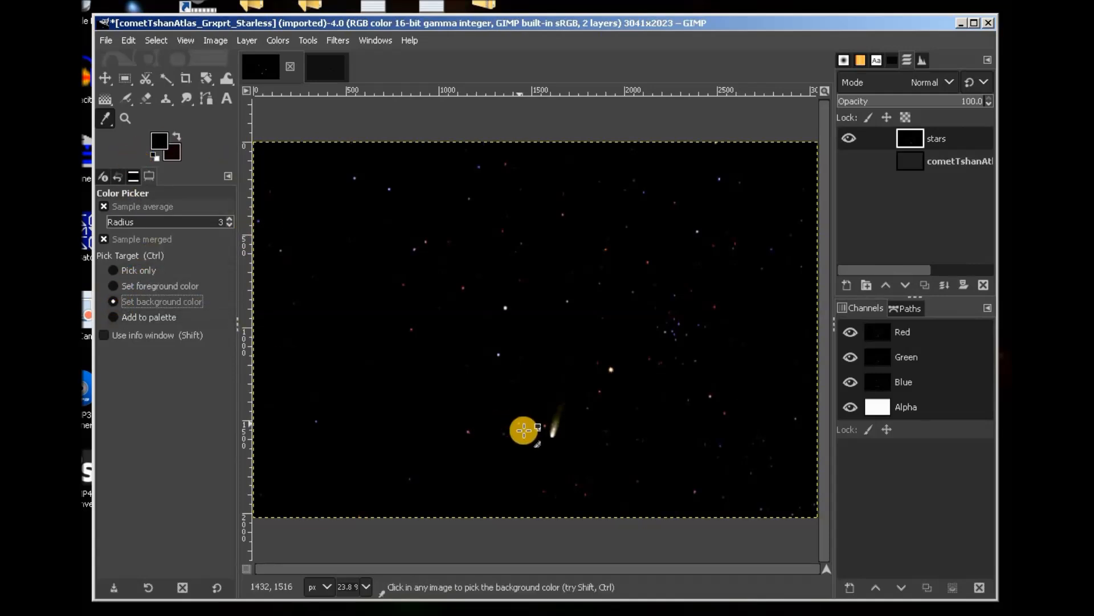
click(542, 444)
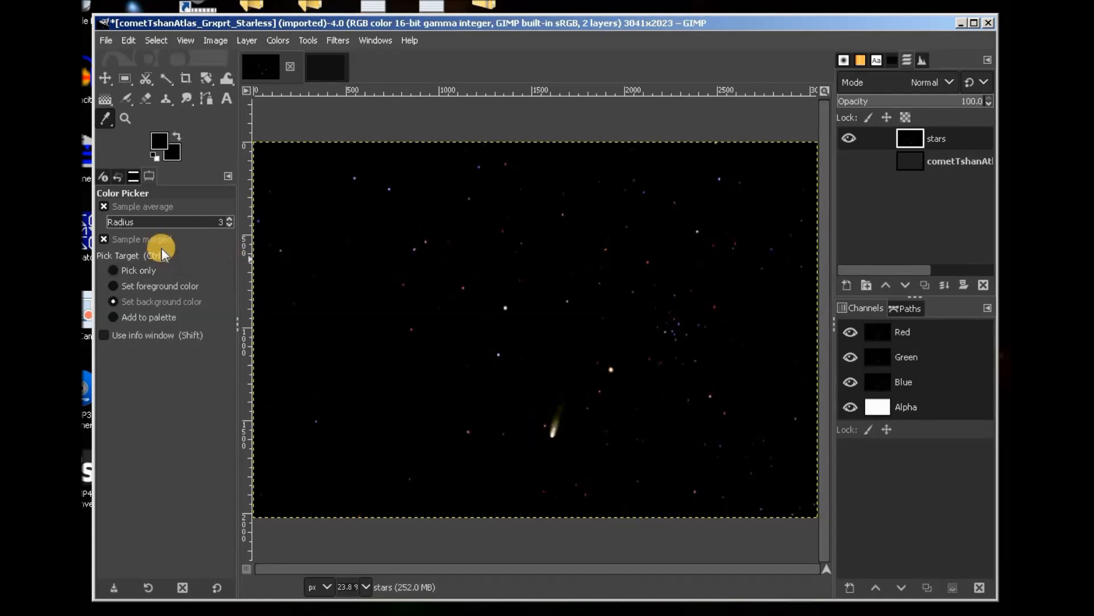
click(125, 101)
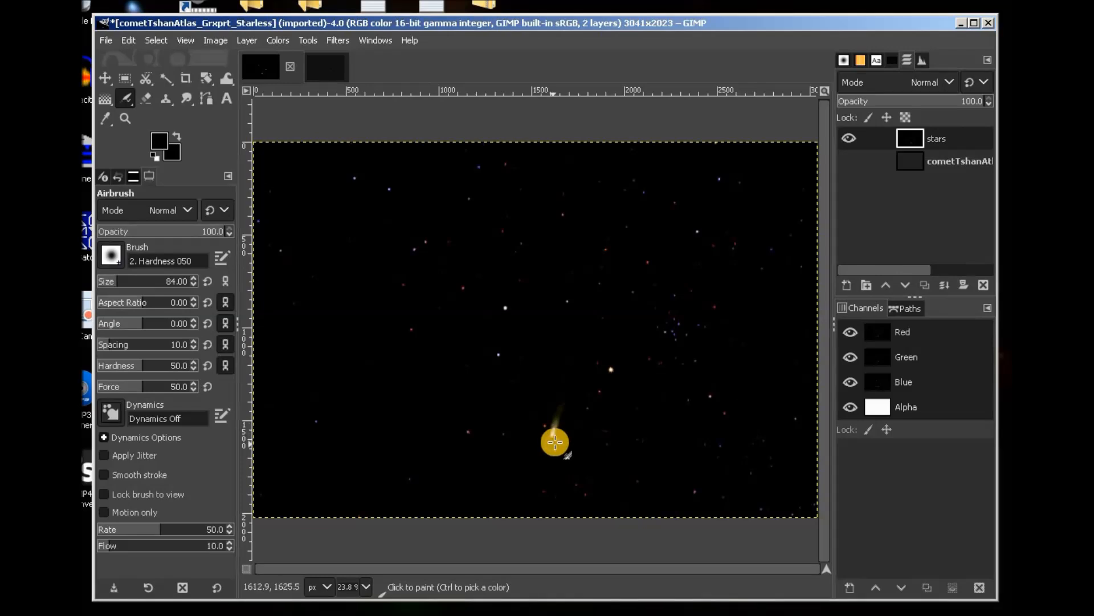
click(554, 435)
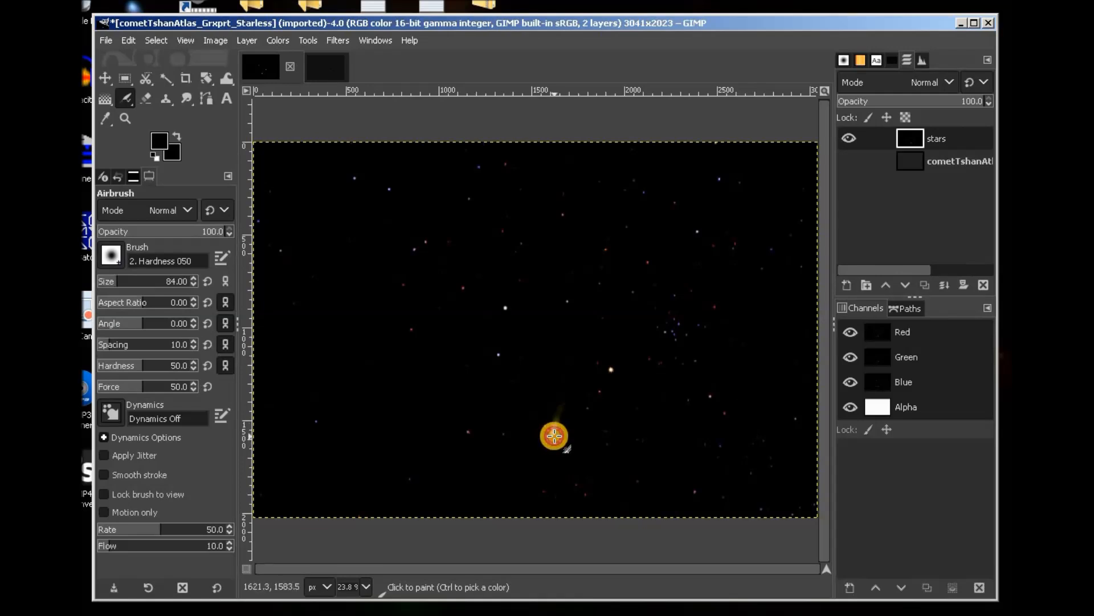
mouse_move(554, 435)
mouse_down()
mouse_move(564, 393)
mouse_move(557, 433)
mouse_move(557, 408)
mouse_move(591, 416)
mouse_move(618, 387)
mouse_up()
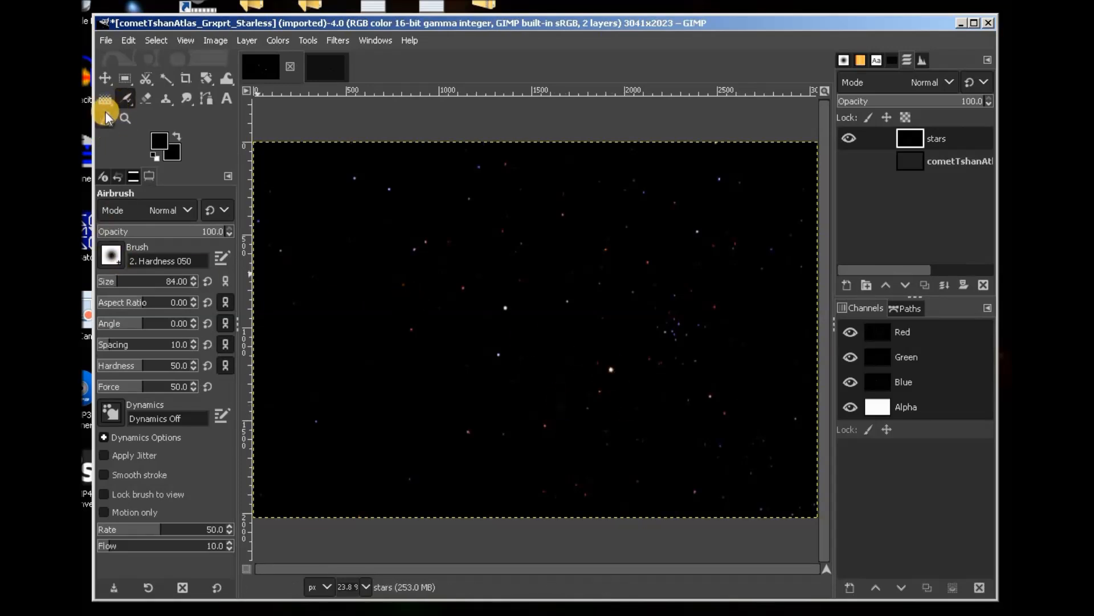
Make the comet layer visible again and lower the stars layer opacity to 54.
click(124, 79)
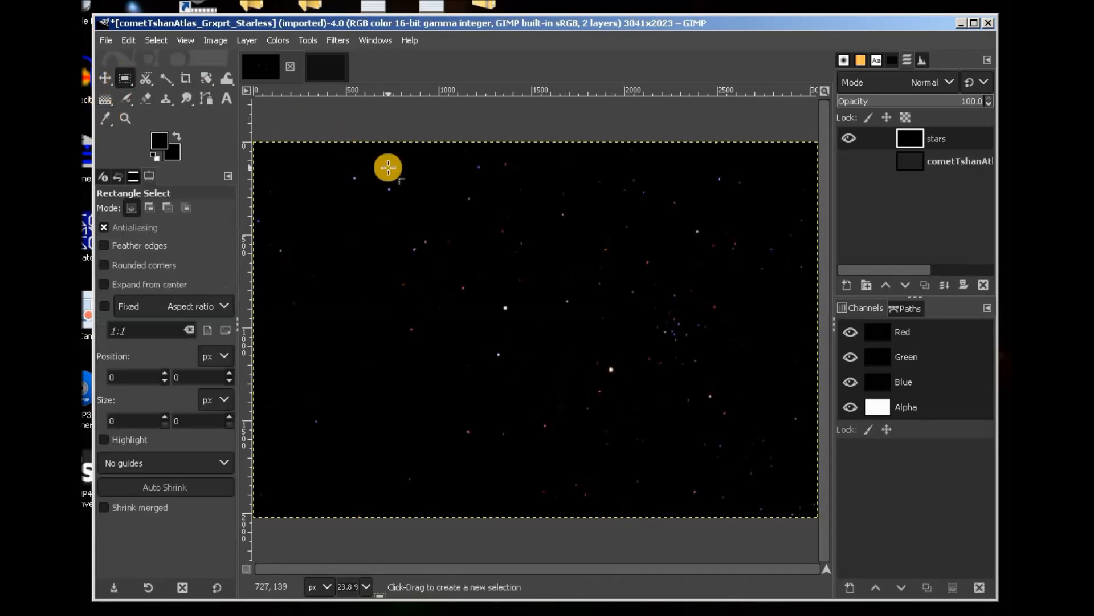
click(852, 161)
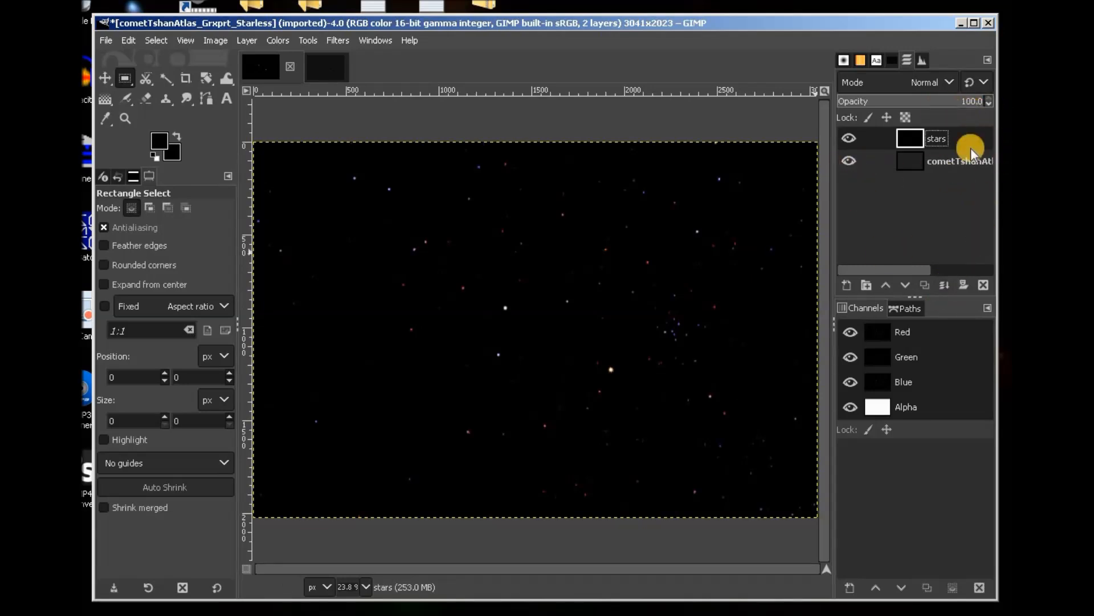
drag(981, 101, 922, 94)
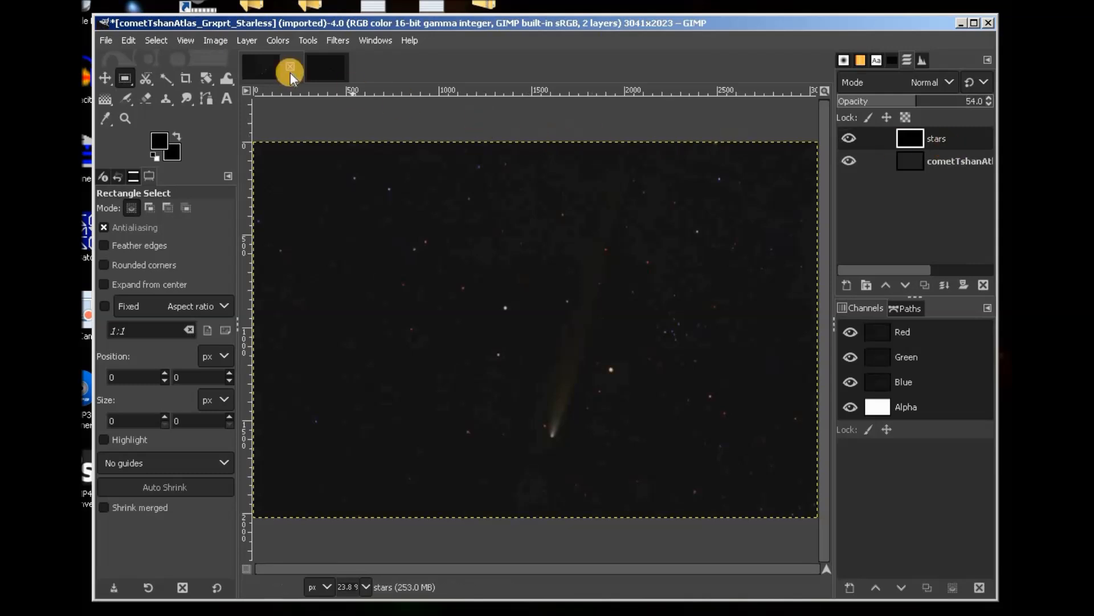
Browse the Colors menu and close it without choosing an adjustment.
click(278, 41)
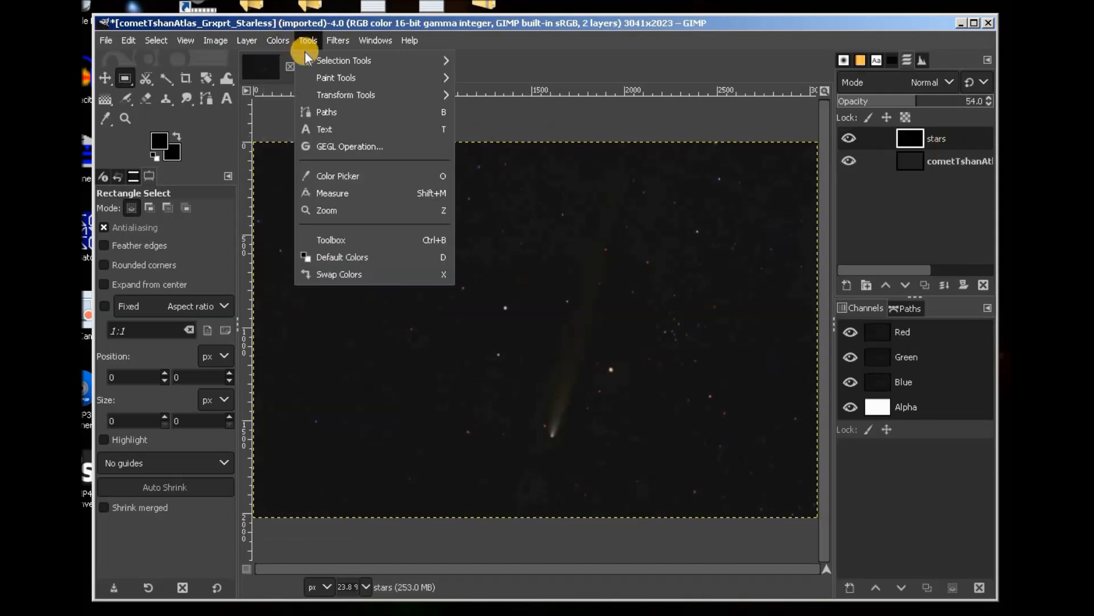
mouse_move(278, 41)
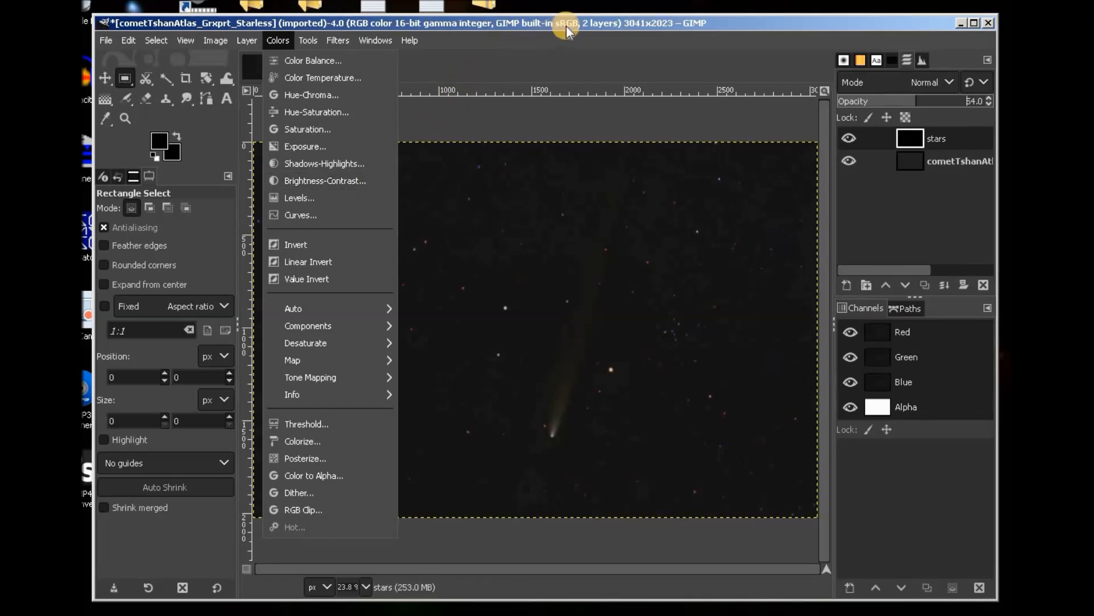
click(585, 60)
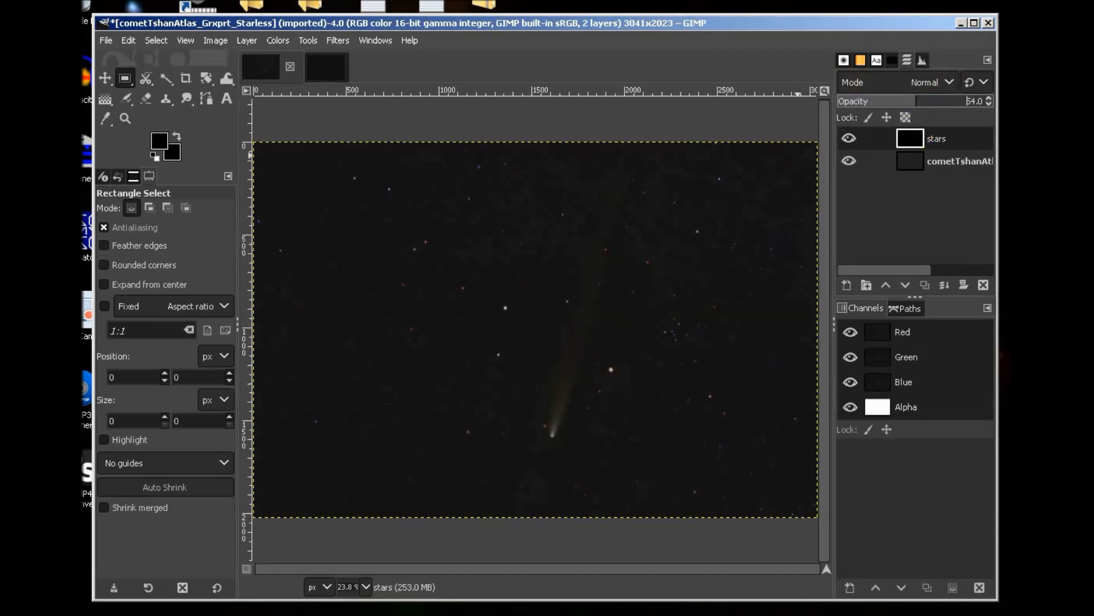
Apply a Saturation adjustment with scale 0.459 to the stars layer.
click(277, 40)
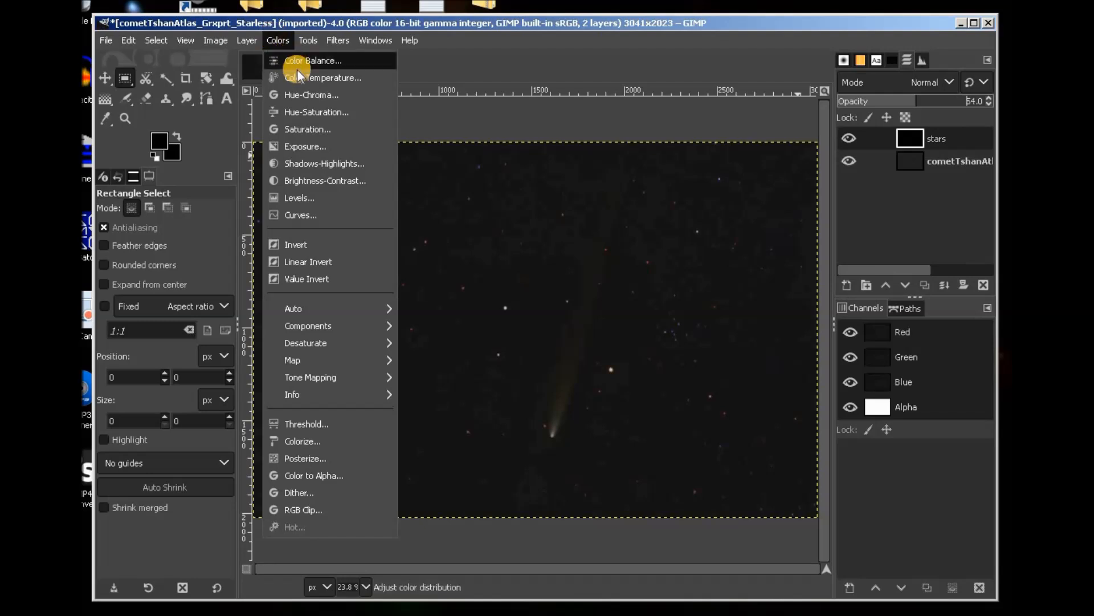
click(297, 129)
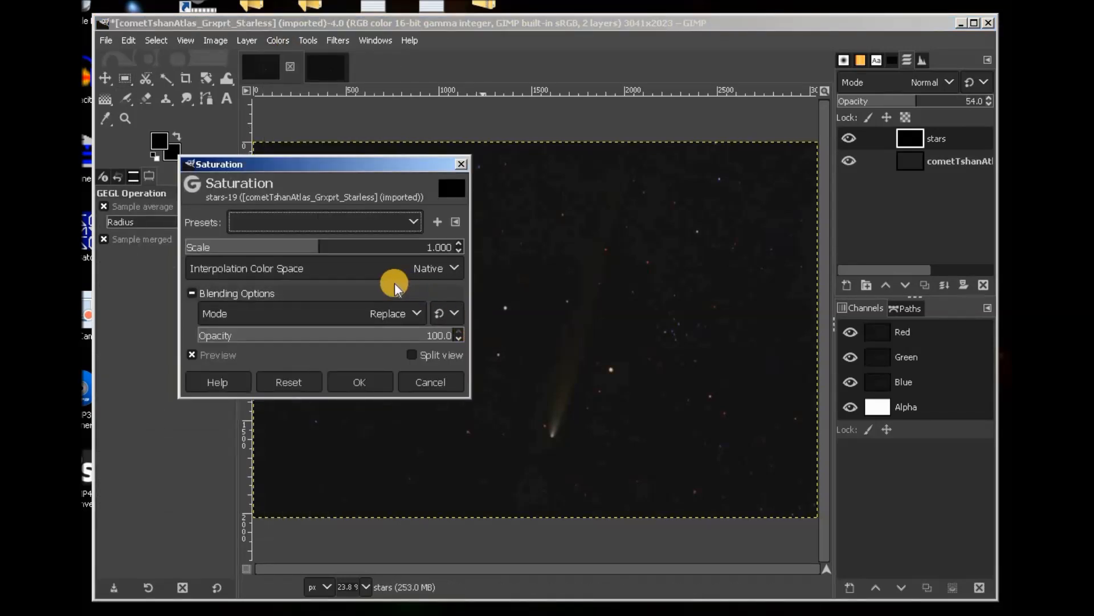
click(315, 242)
drag(315, 244, 252, 247)
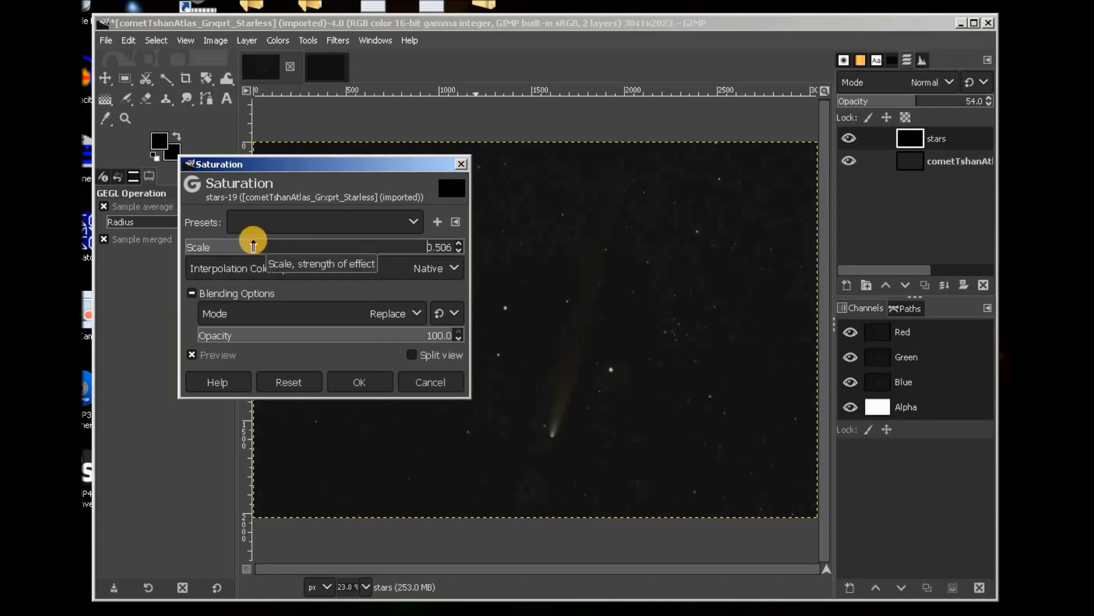
drag(253, 247, 245, 247)
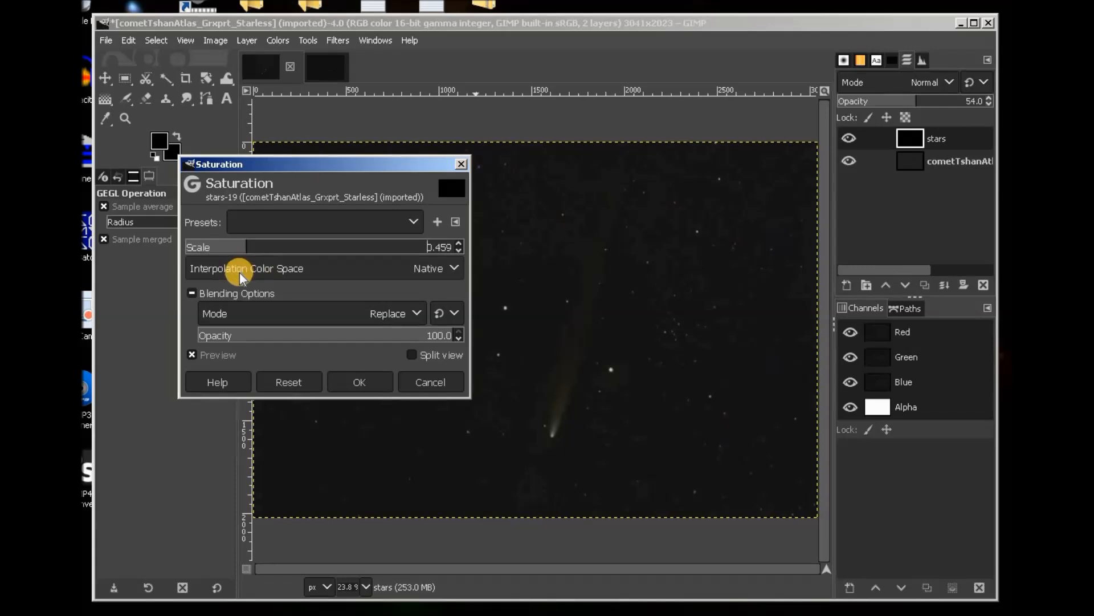
click(373, 382)
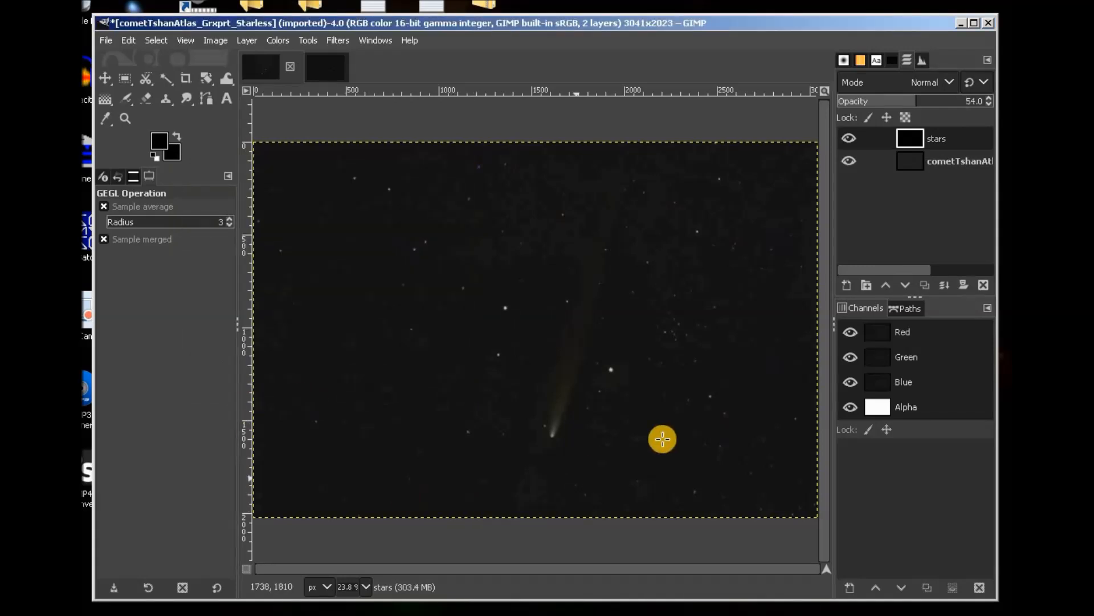
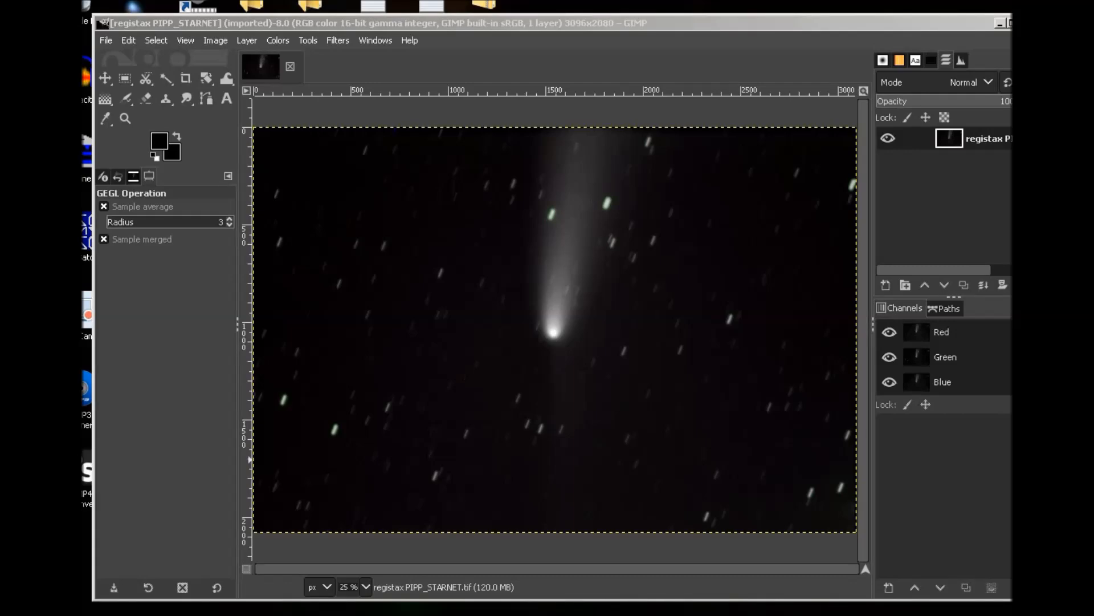
Switch from GIMP to the DeepSkyStacker window holding the 26 comet light frames.
key(alt+Tab)
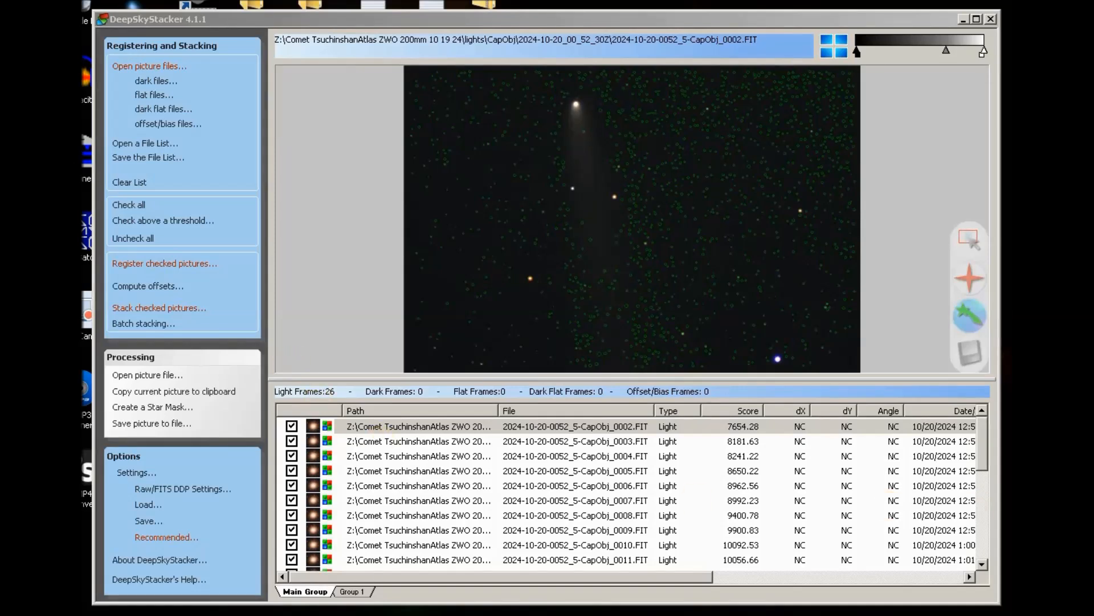
click(969, 314)
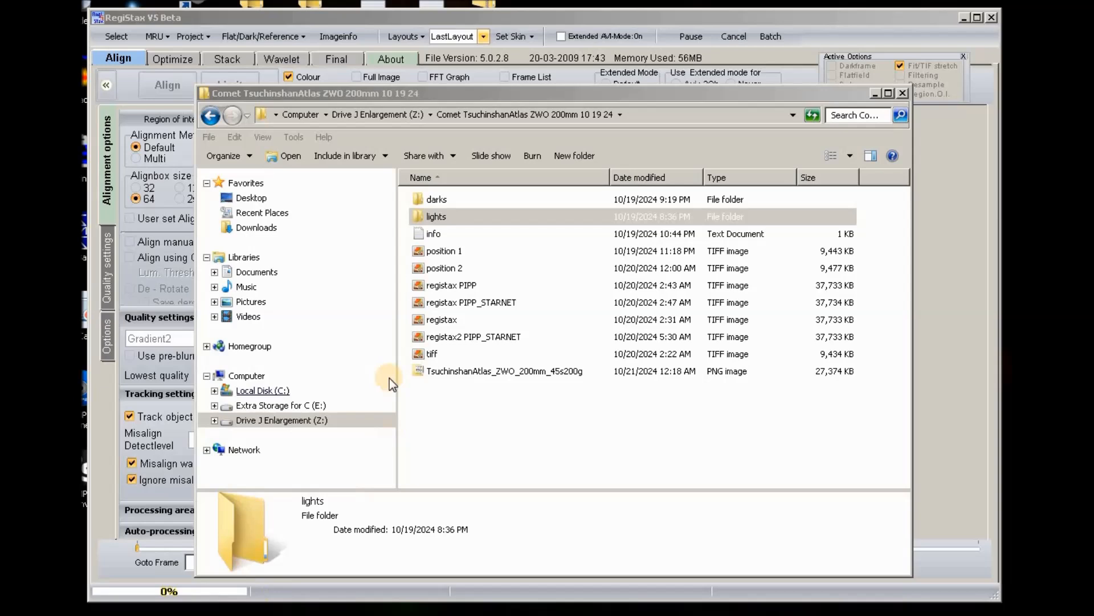
Open frame CapObj_0000 from lights > CapObj > 2024-10-20_00_52_30Z in ASIFitsView.
click(422, 217)
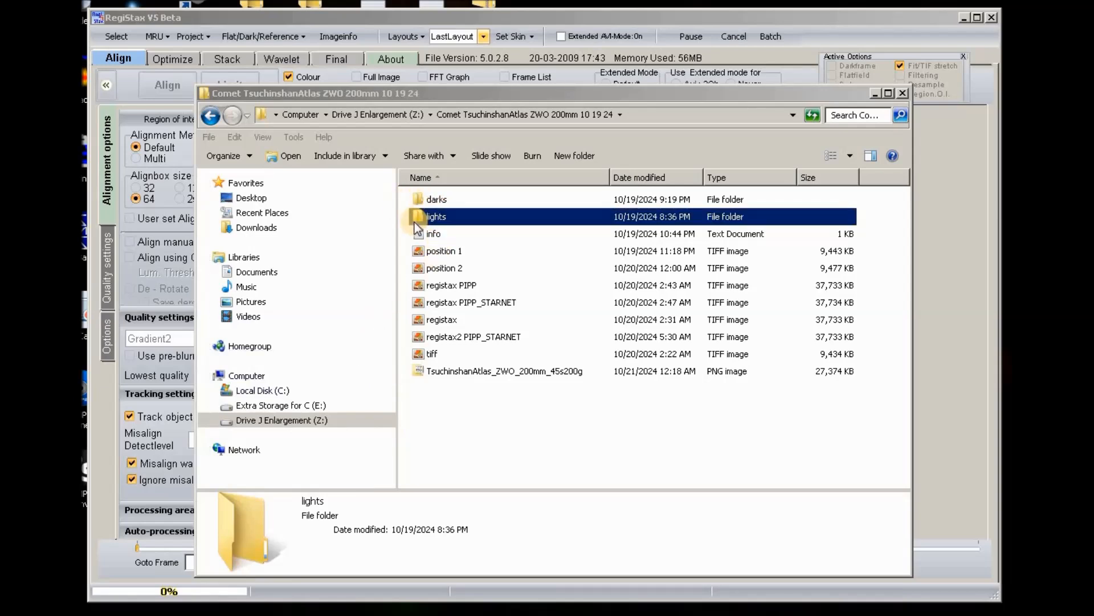
double_click(423, 216)
double_click(423, 197)
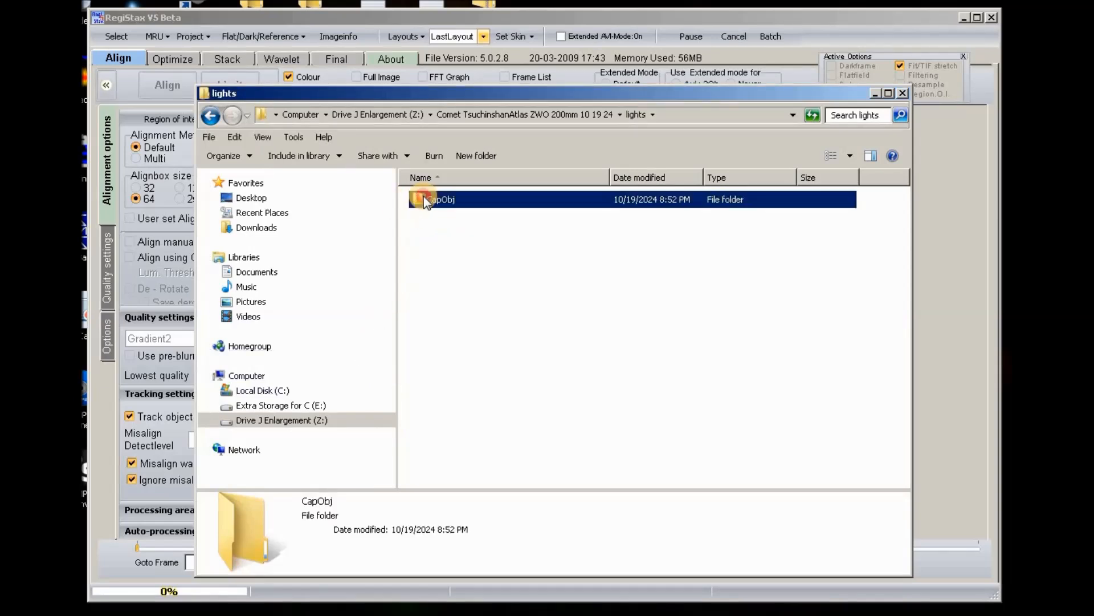
double_click(417, 221)
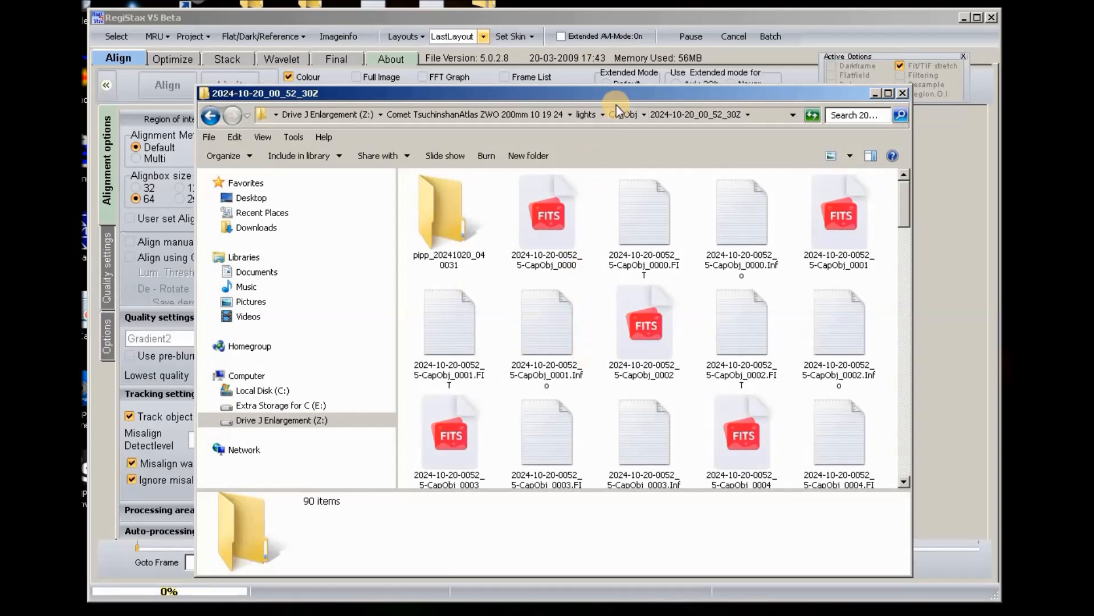
double_click(546, 204)
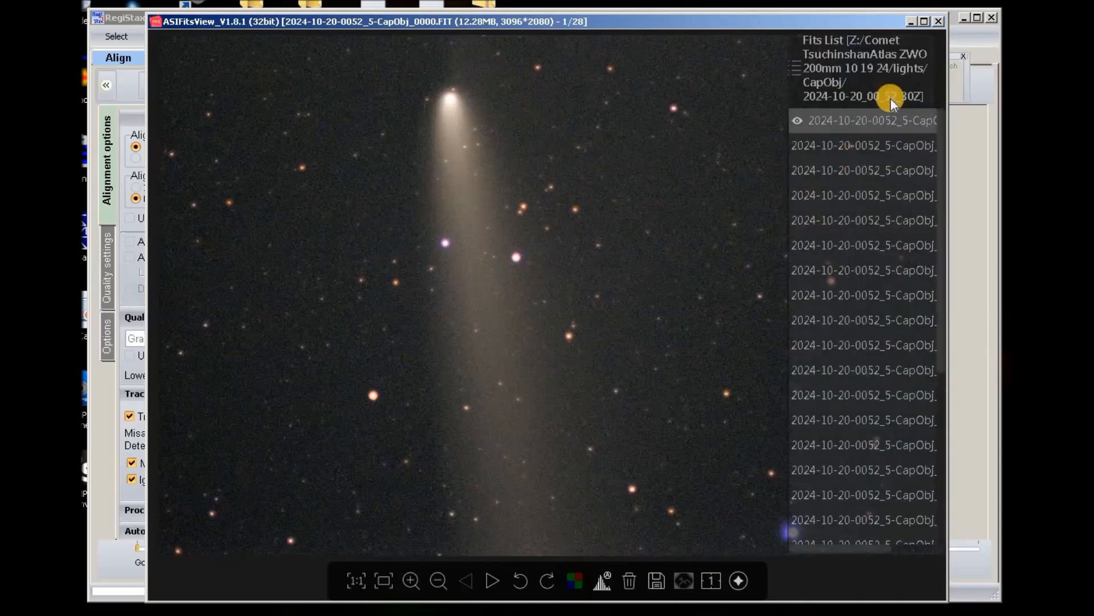
Close the ASIFitsView window showing the CapObj_0000 comet frame.
click(938, 21)
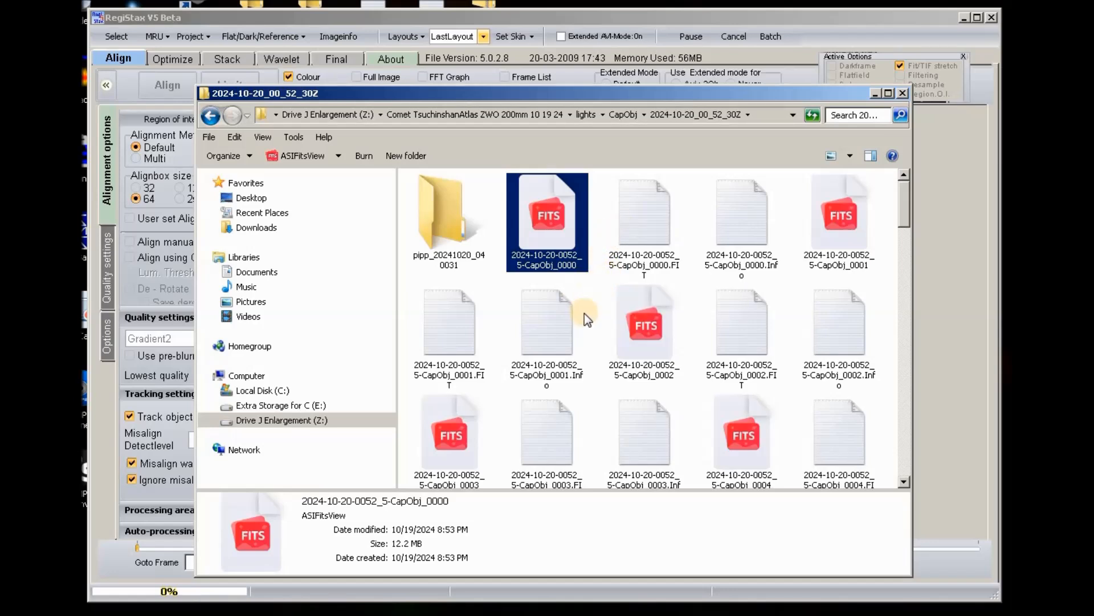
mouse_move(584, 316)
double_click(453, 229)
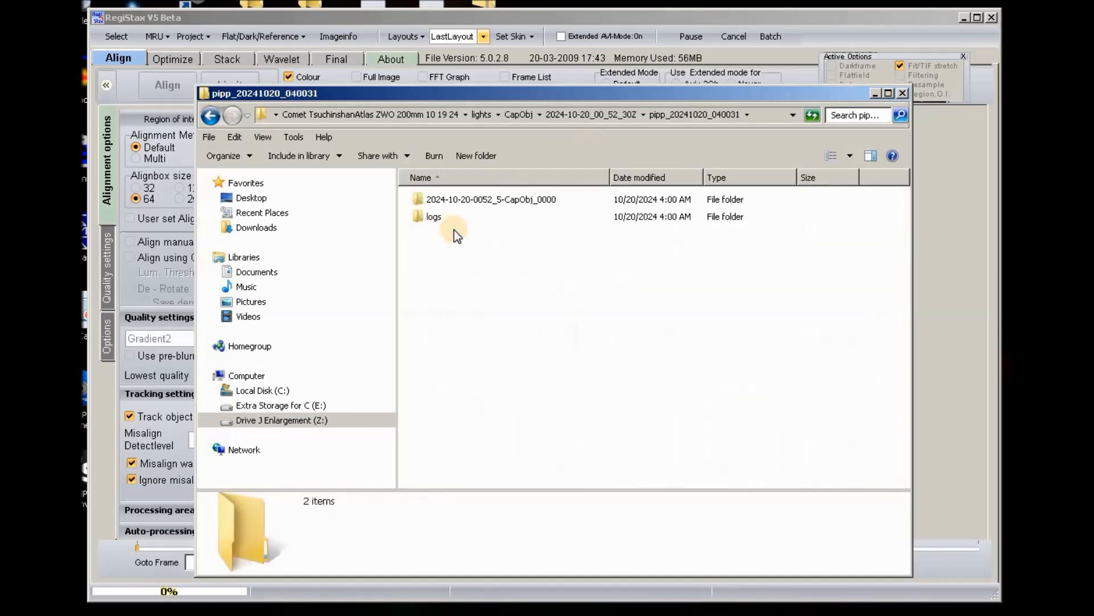
double_click(426, 198)
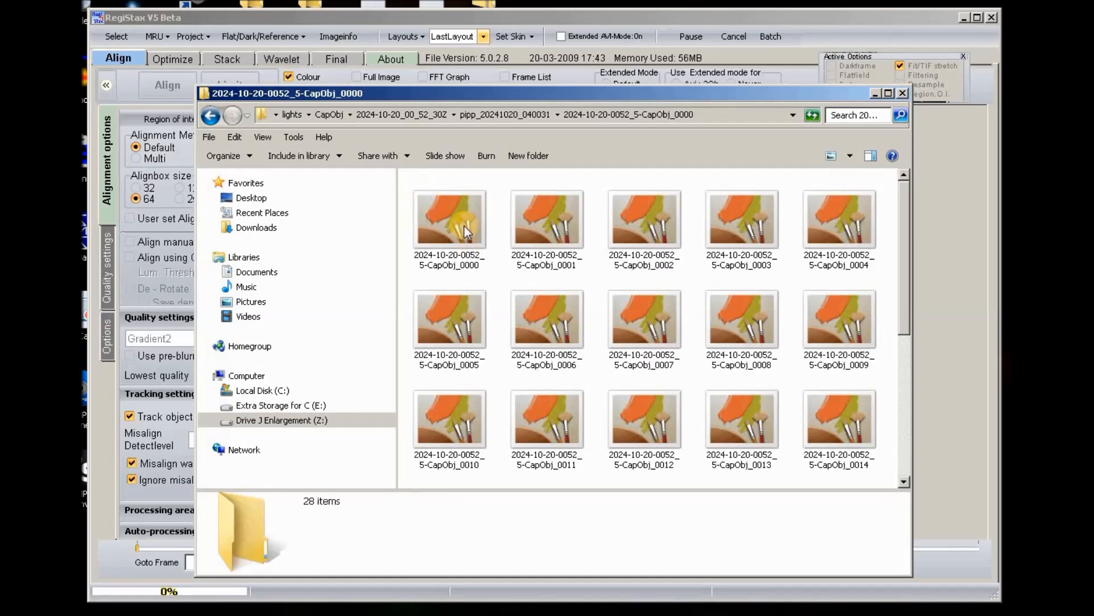
click(464, 225)
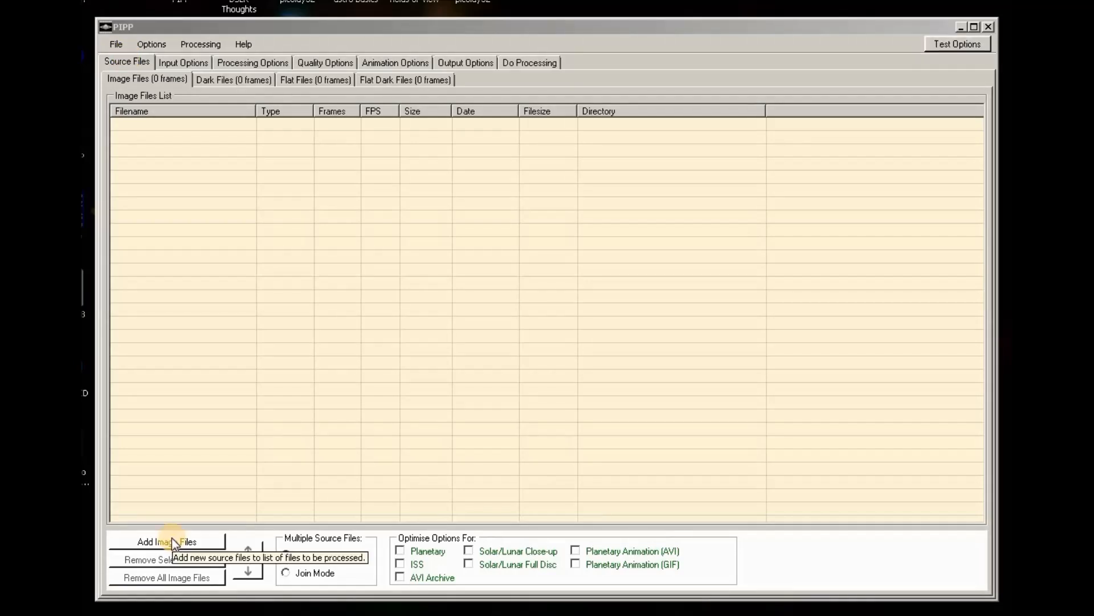
Add CapObj_0000 through CapObj_0117 from the 2024-10-21_00_57_24Z folder as PIPP source images.
click(173, 542)
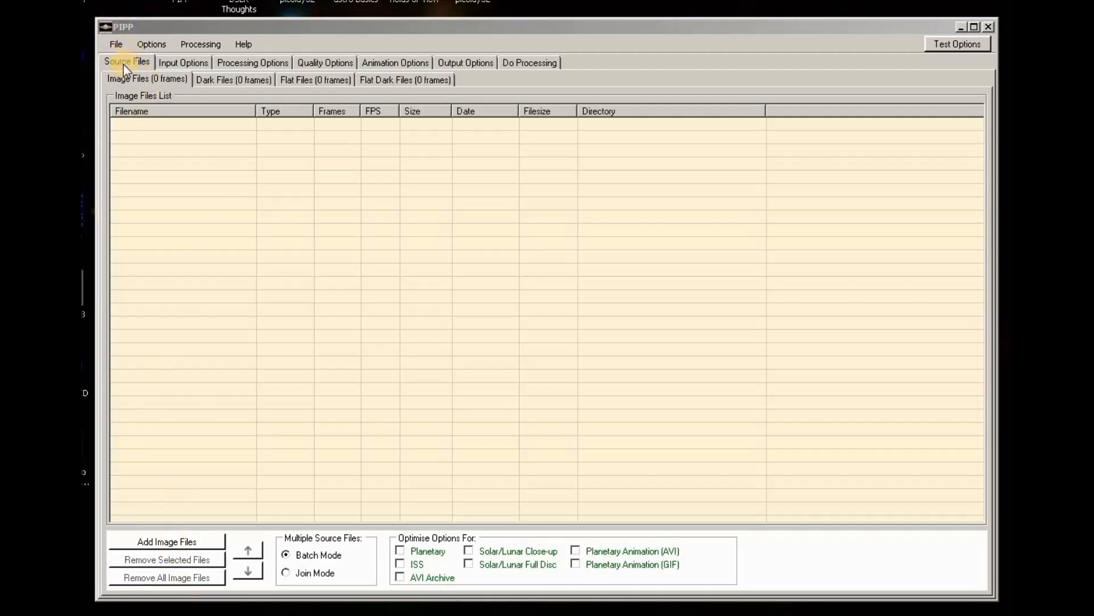
click(172, 541)
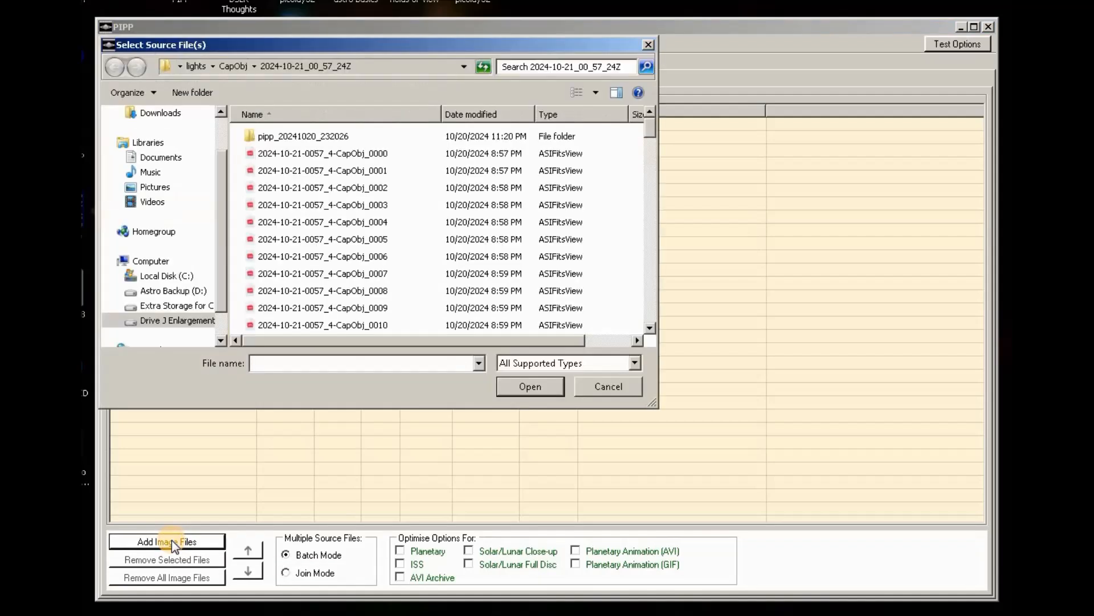
click(180, 66)
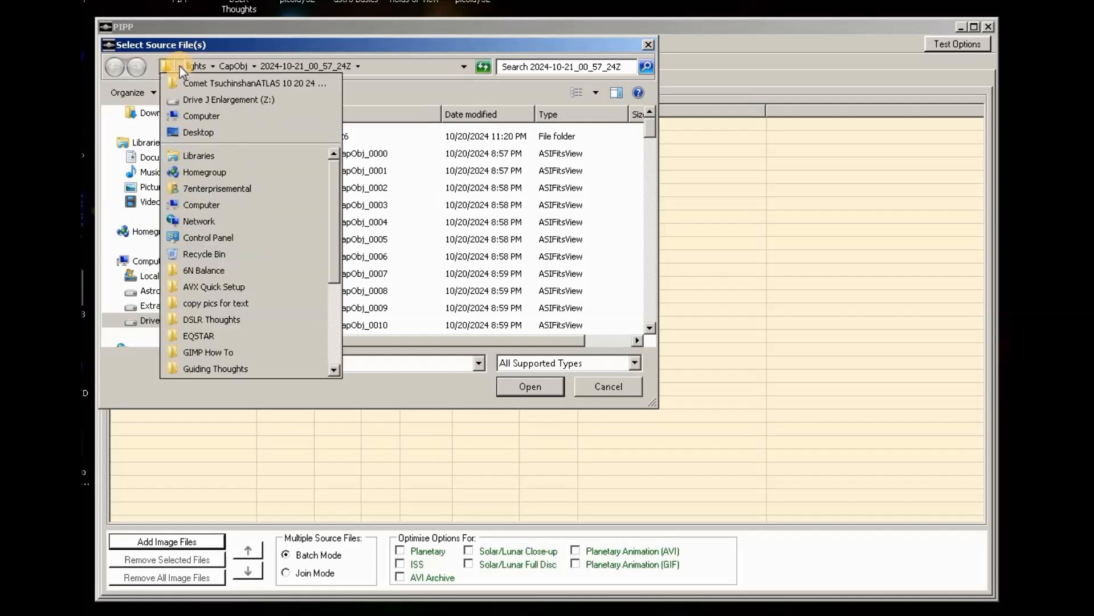
click(180, 67)
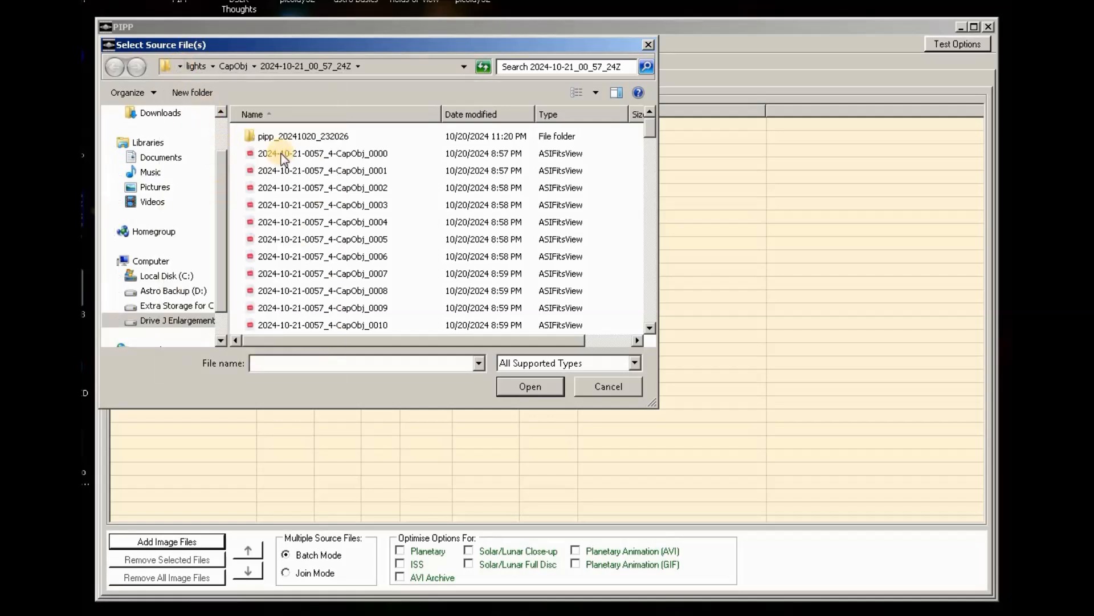
drag(235, 148, 254, 388)
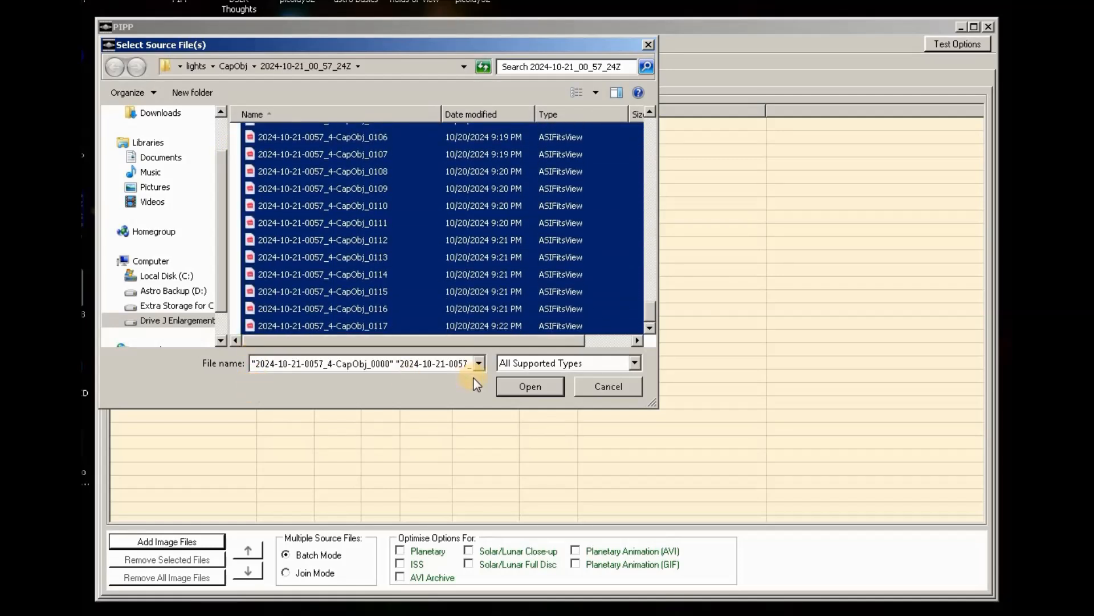
click(547, 388)
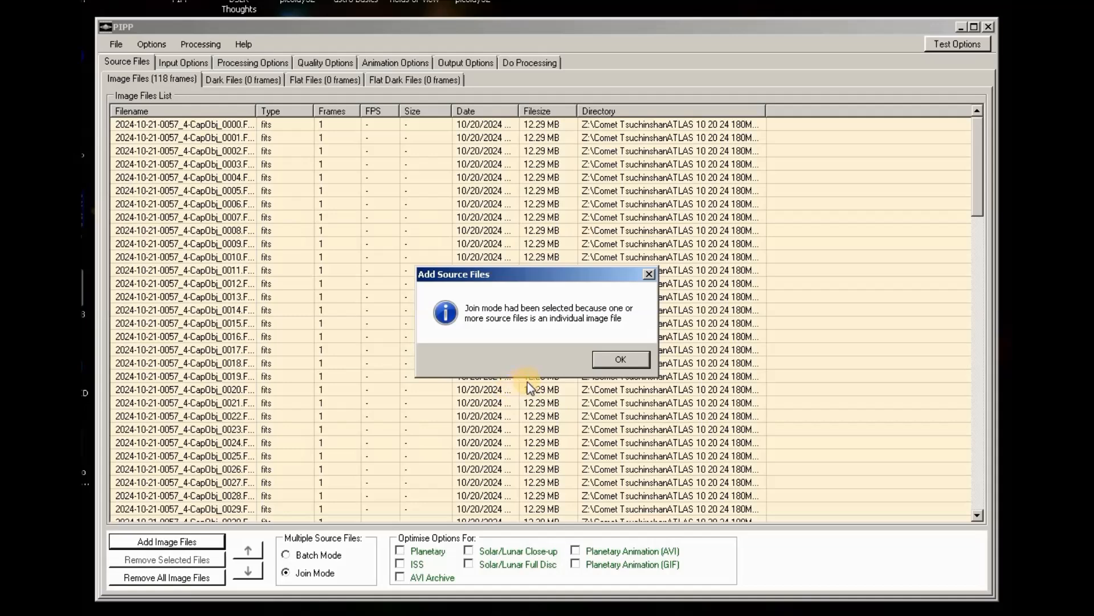
Accept join mode, close the Output Frame preview, and enable Debayer Monochrome Frames.
click(632, 360)
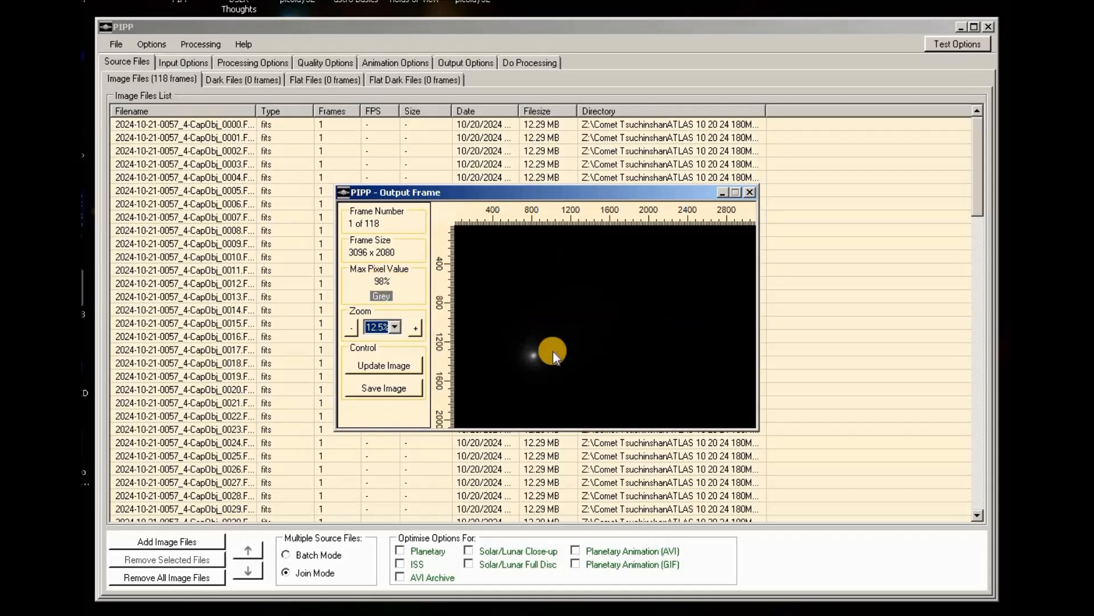
click(750, 193)
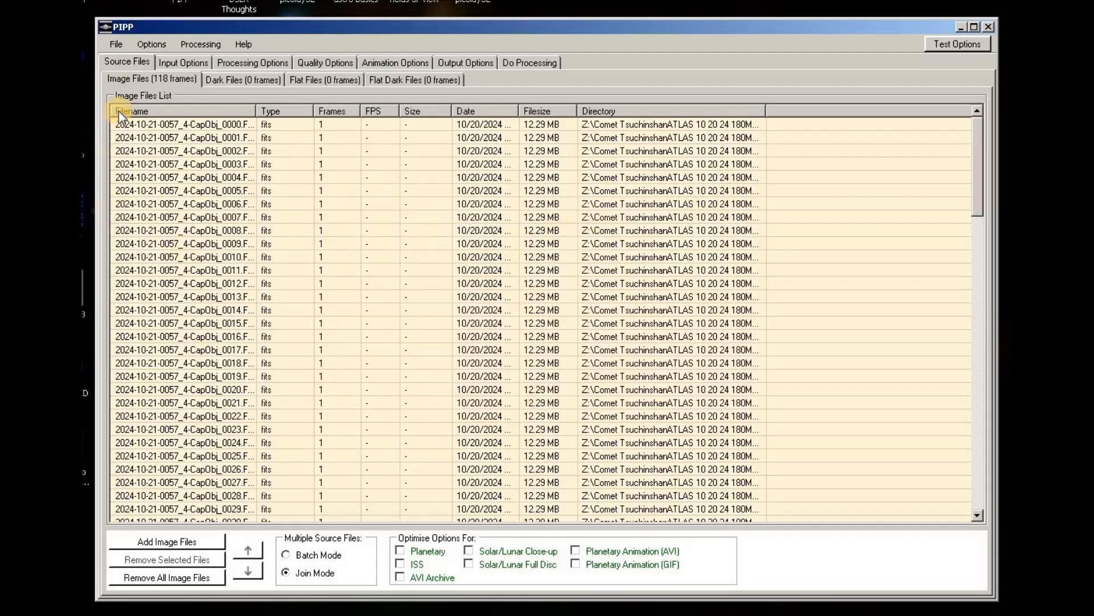
click(183, 64)
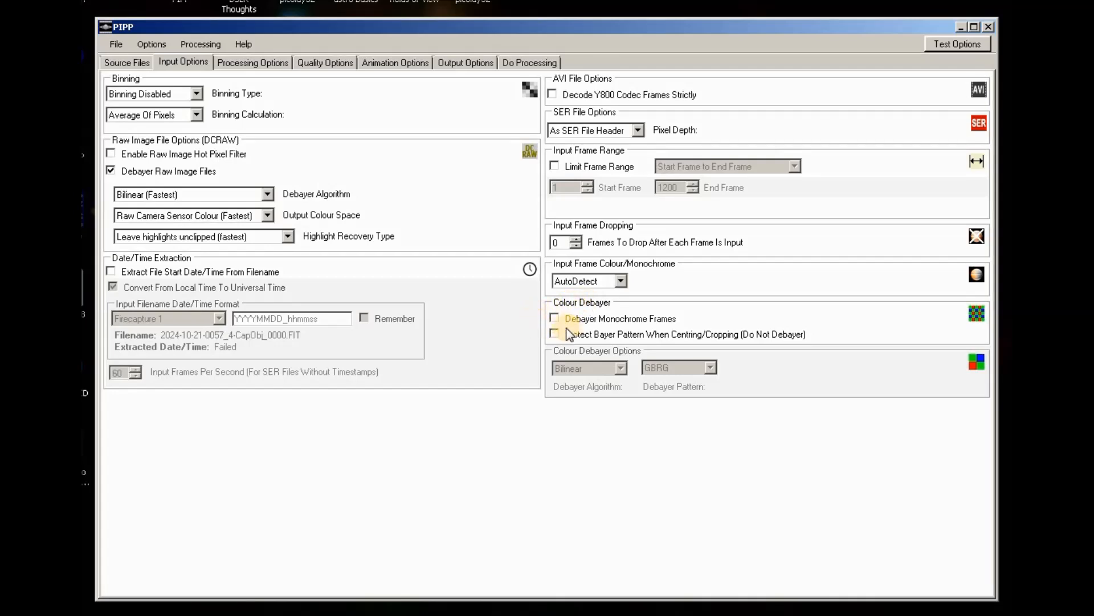
click(554, 318)
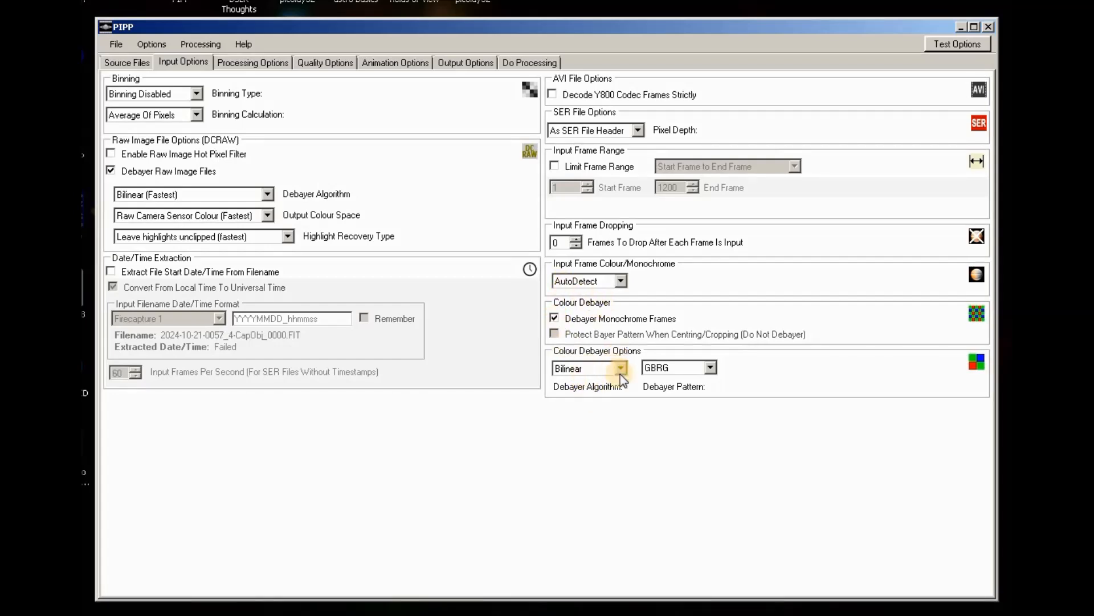
Change the Colour Debayer Pattern from GBRG to RGGB.
click(711, 368)
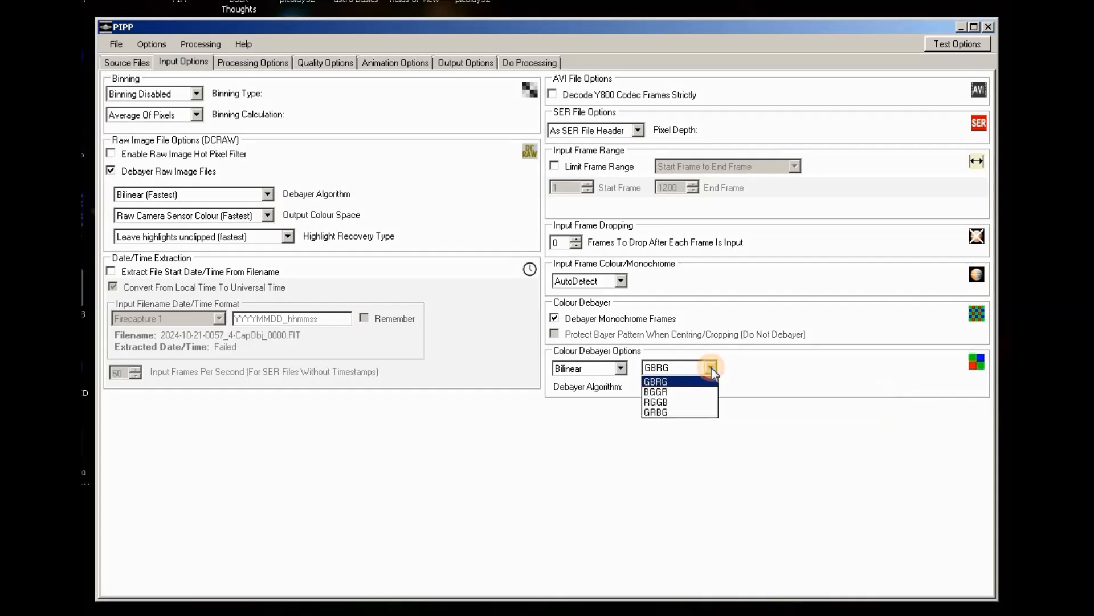
click(685, 403)
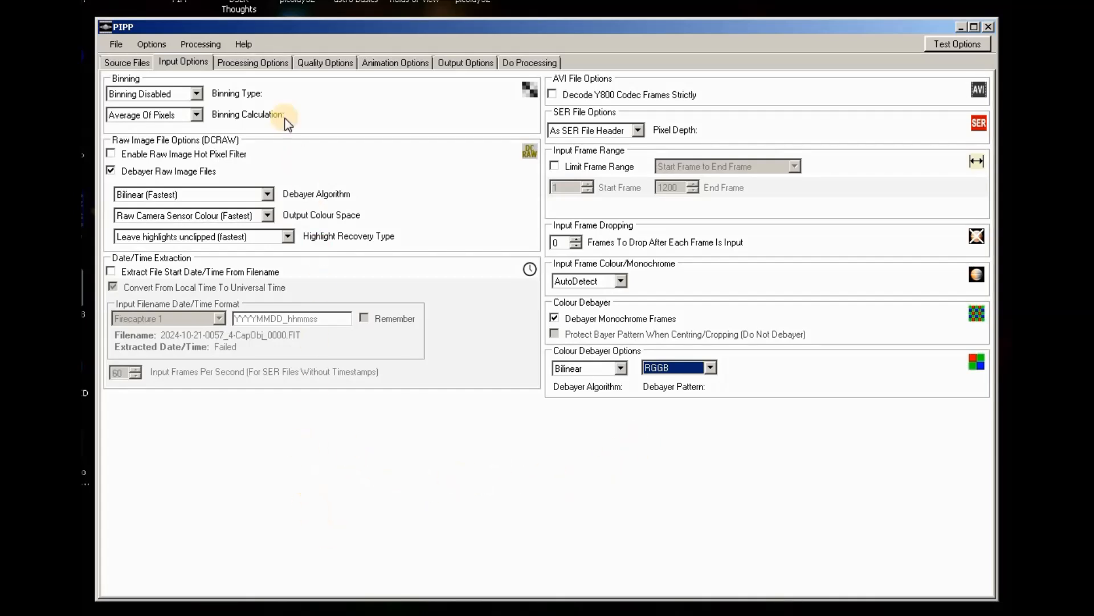
Review the Processing, Quality and Animation Options tabs.
click(253, 63)
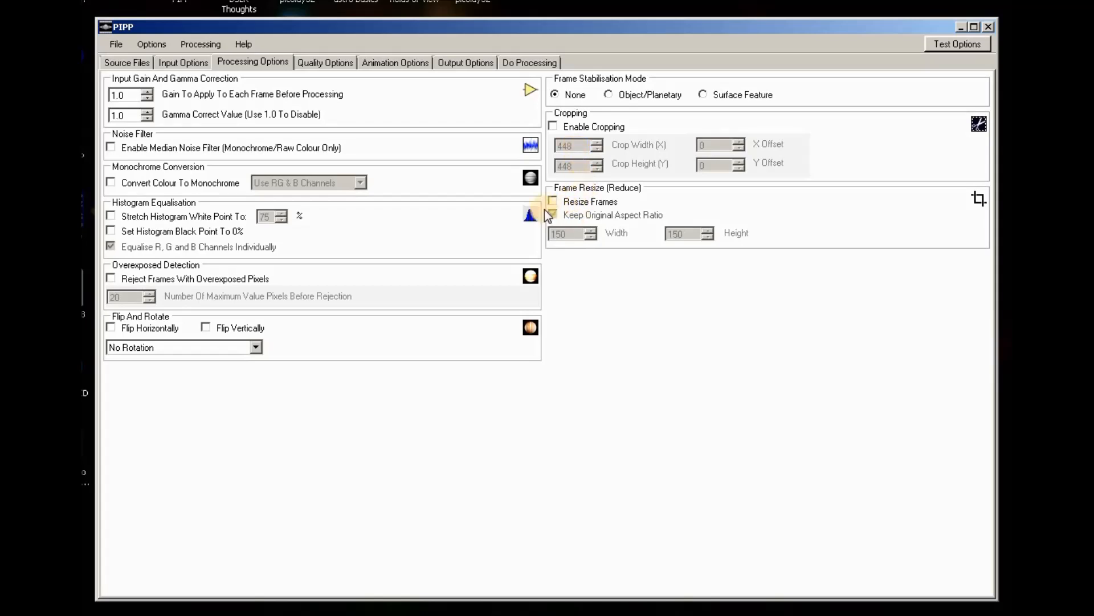
click(336, 63)
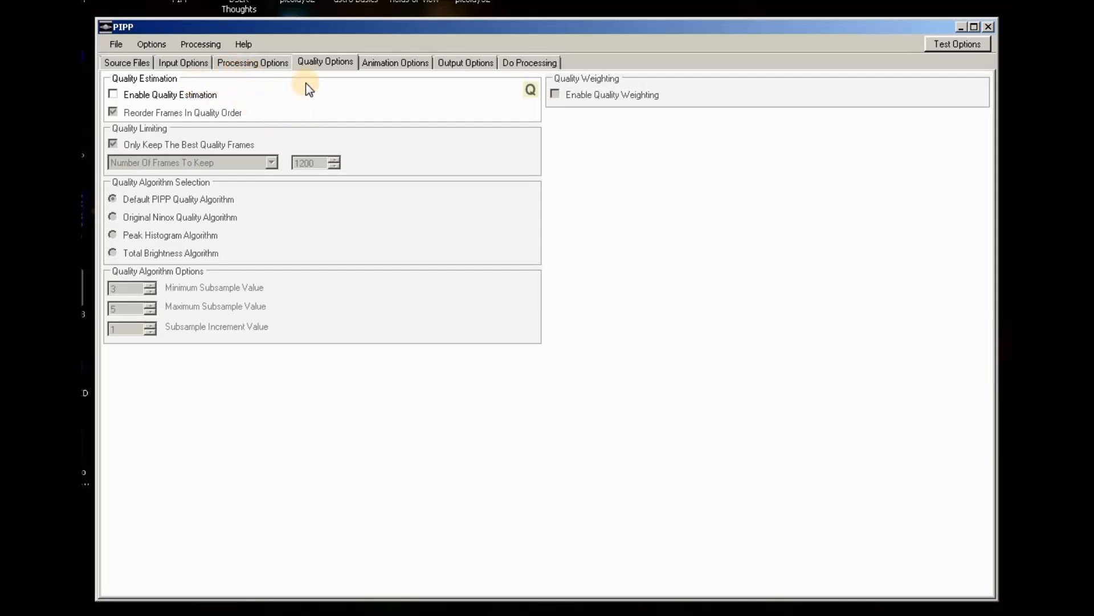
click(405, 64)
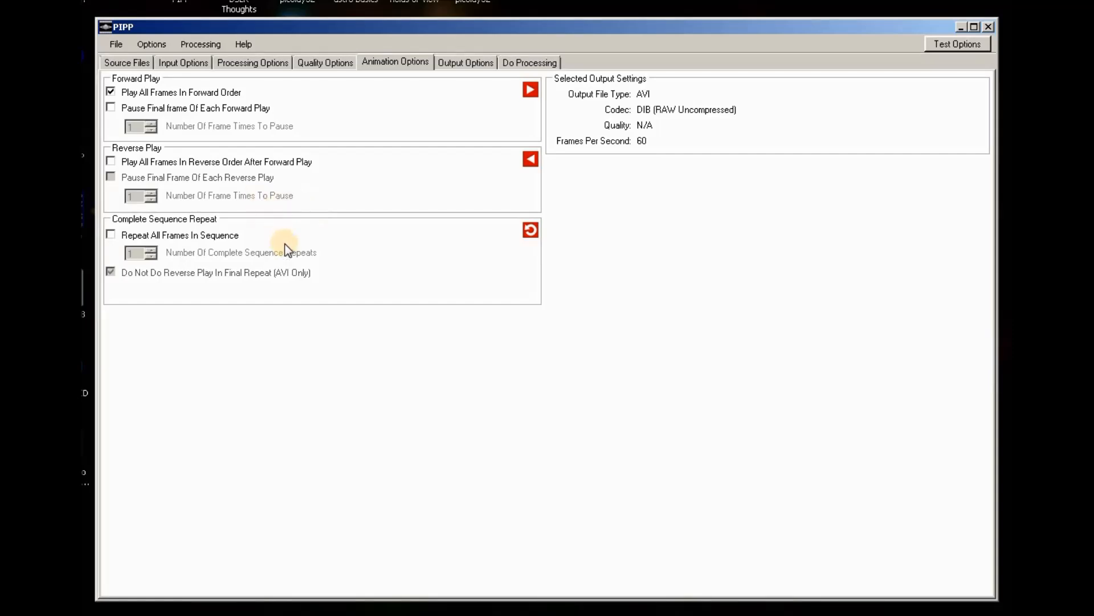
Choose TIFF as the output format under Output Options, then go to Do Processing.
click(476, 64)
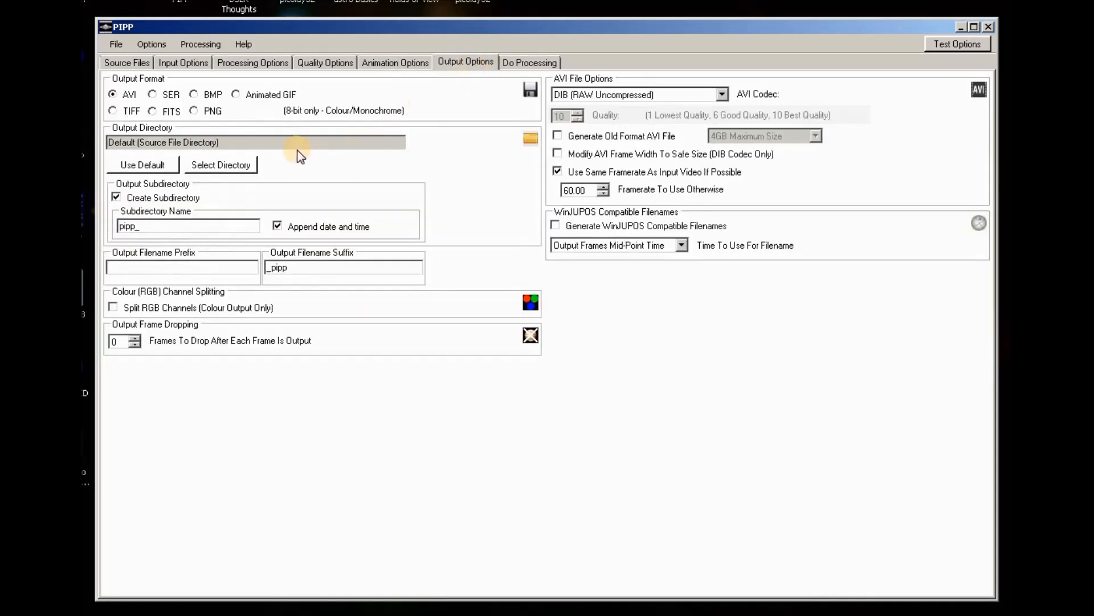
click(111, 111)
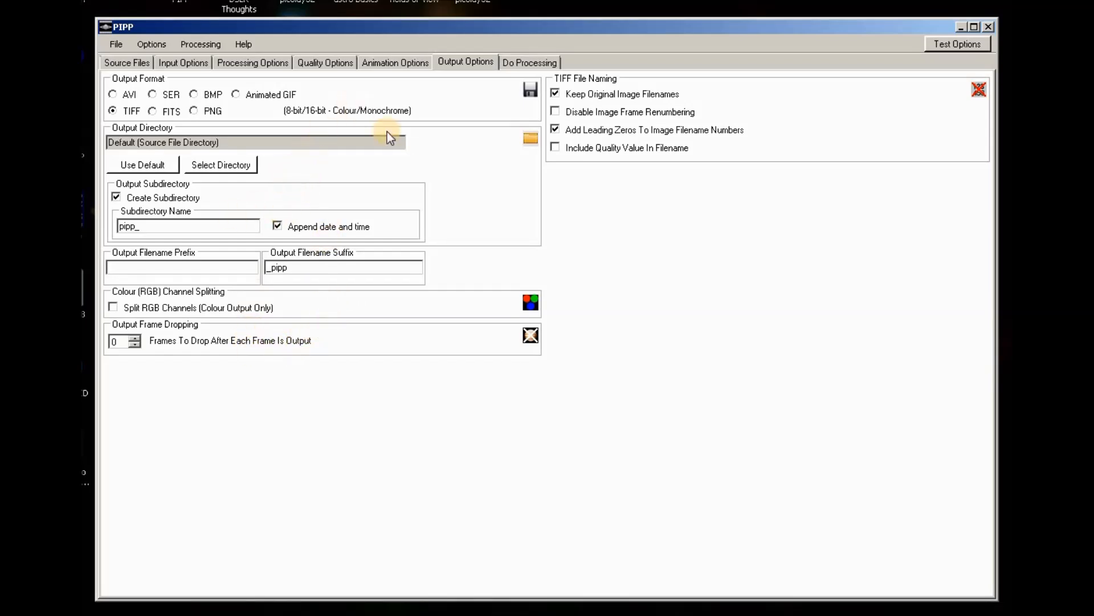
click(532, 62)
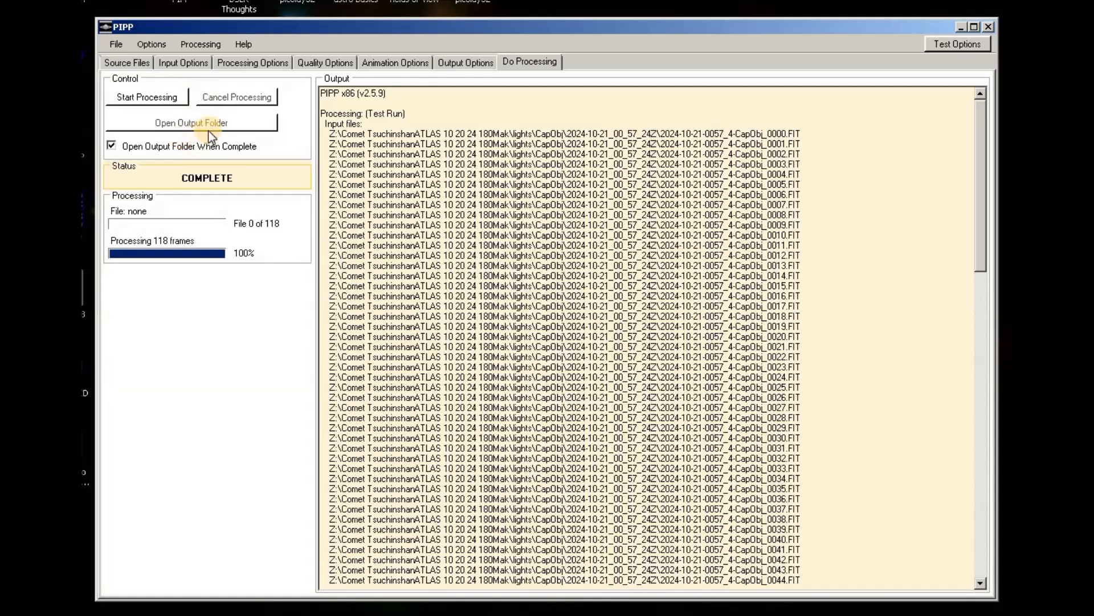
Process all 118 comet frames into the pipp_20241104_203419 output folder.
click(155, 98)
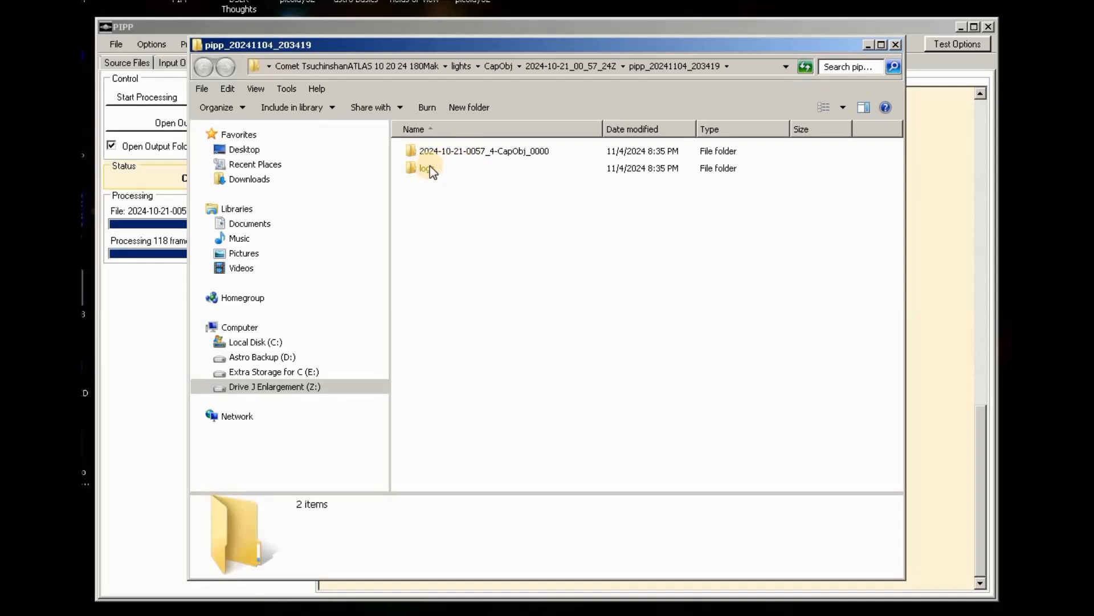
click(453, 152)
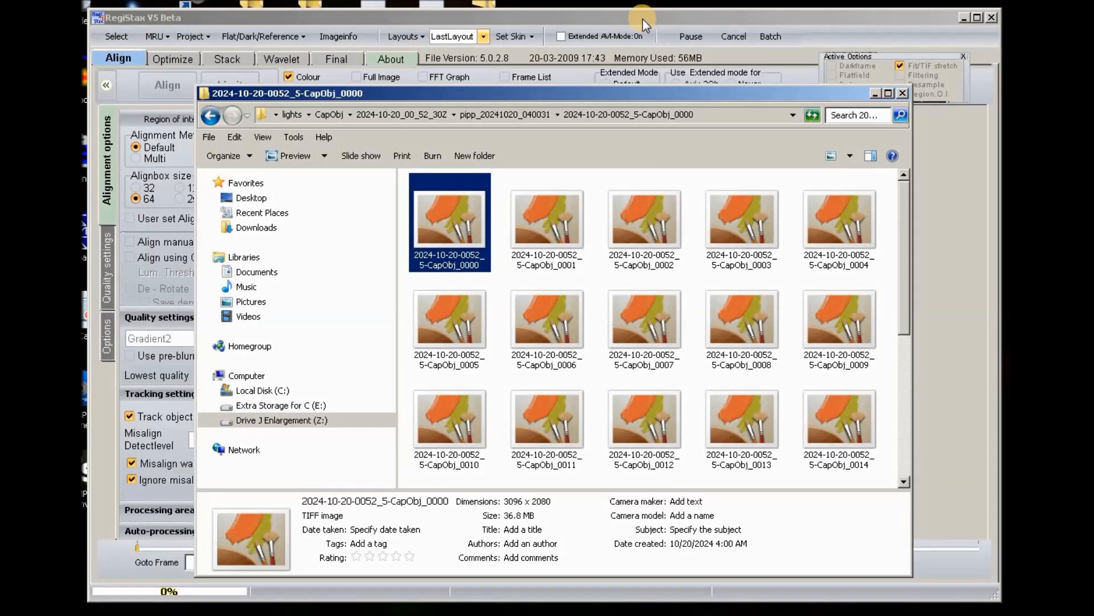
key(Return)
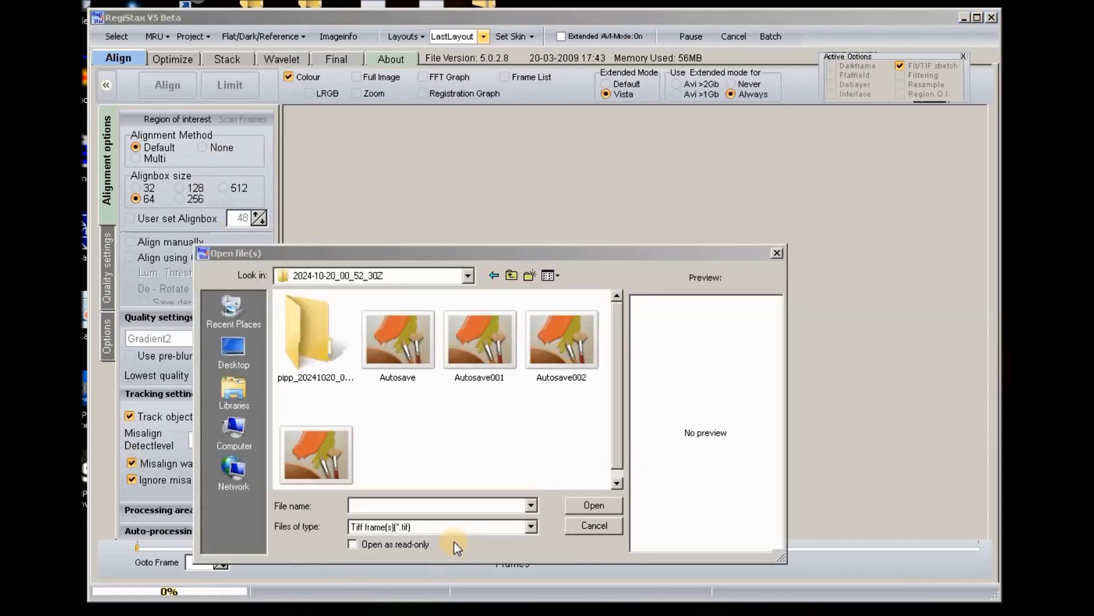
double_click(319, 337)
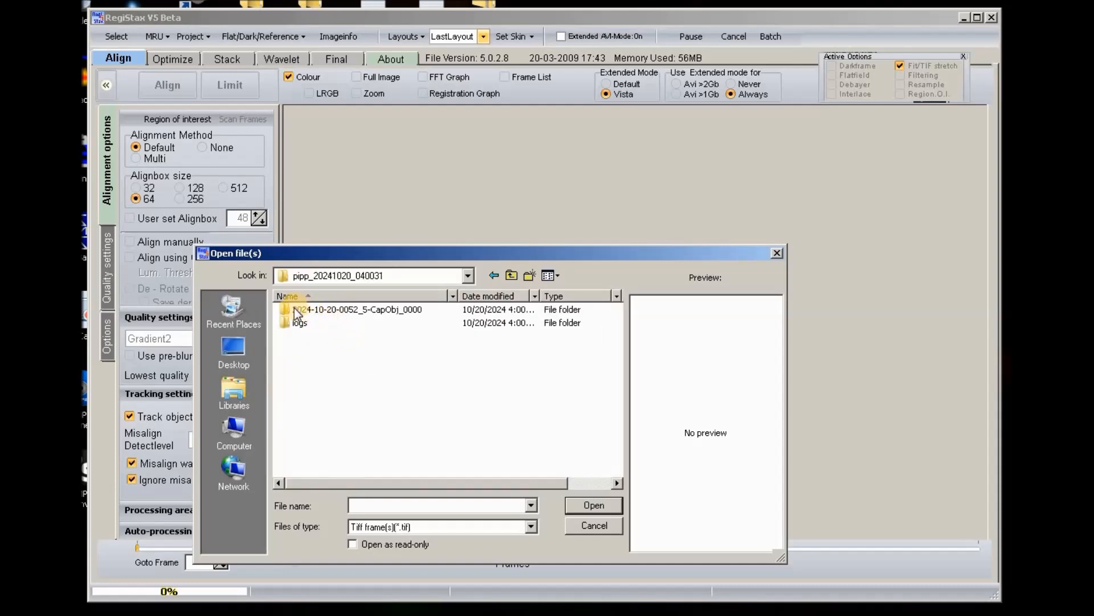
double_click(295, 309)
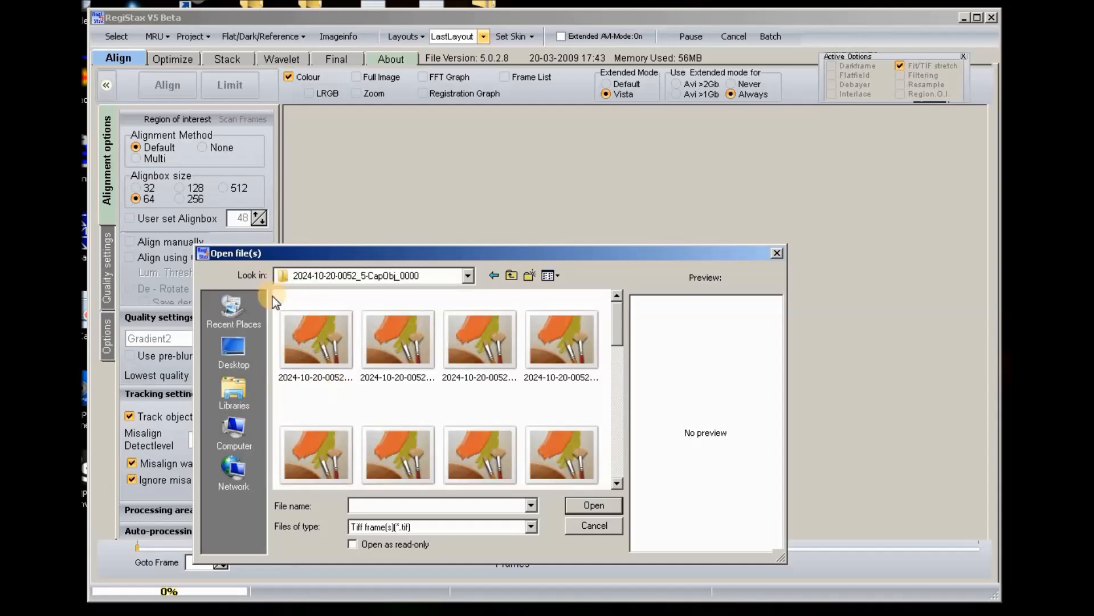
drag(275, 296, 624, 531)
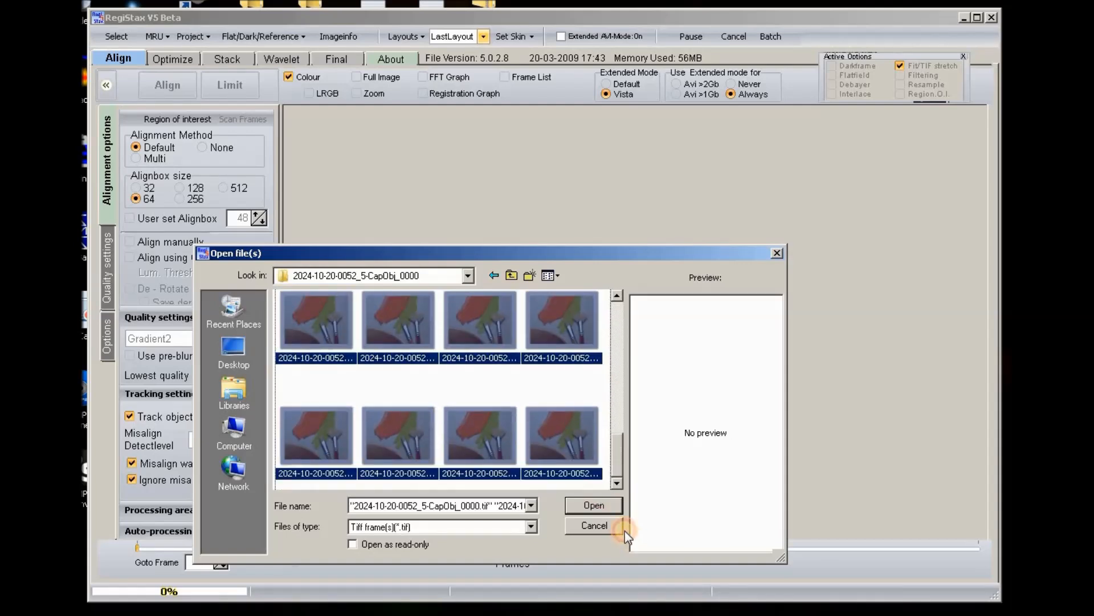
click(604, 509)
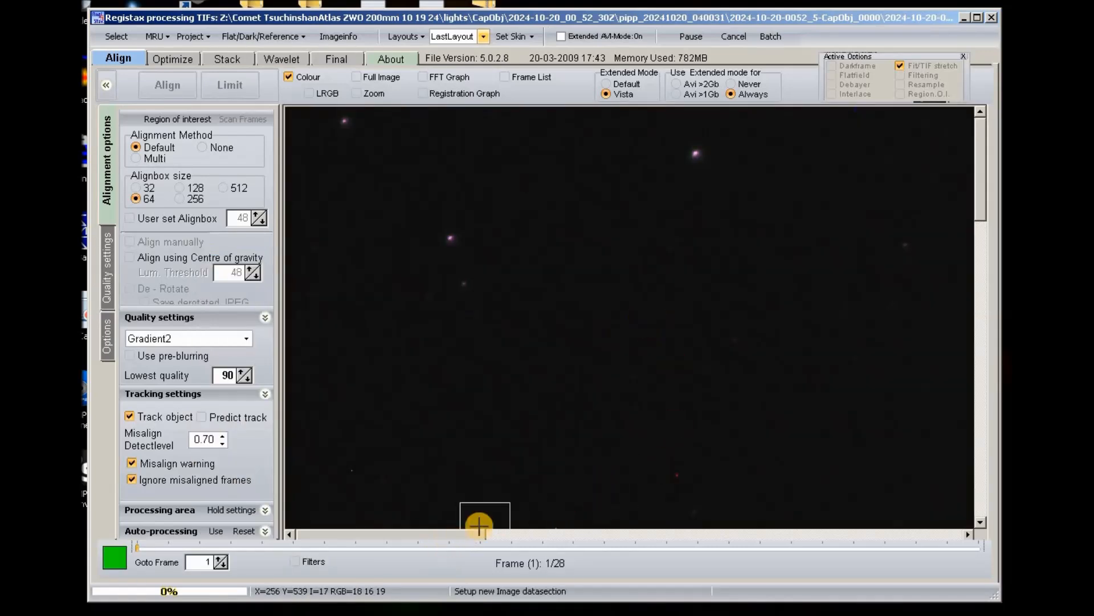
Scroll the image pane until the comet's bright head and tail are visible in frame 1.
drag(480, 535, 692, 535)
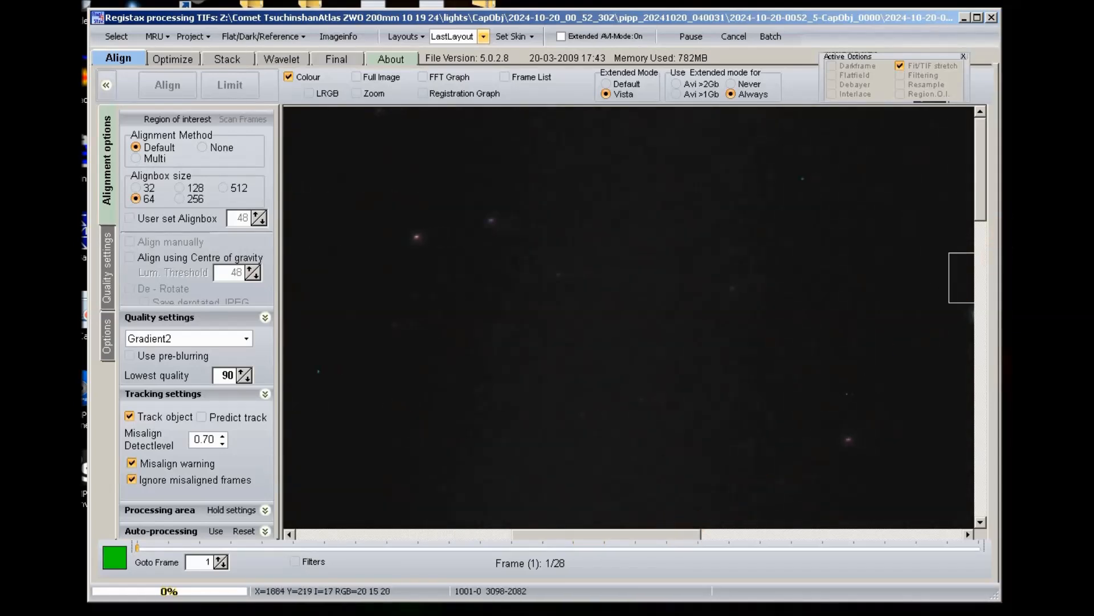
drag(983, 170, 994, 408)
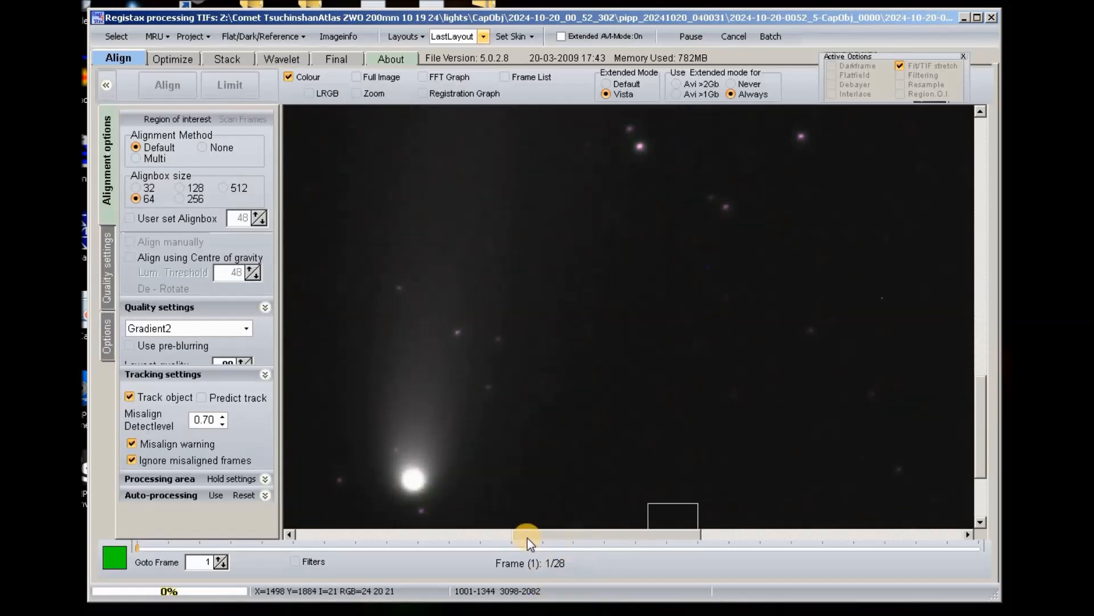
drag(528, 538, 481, 538)
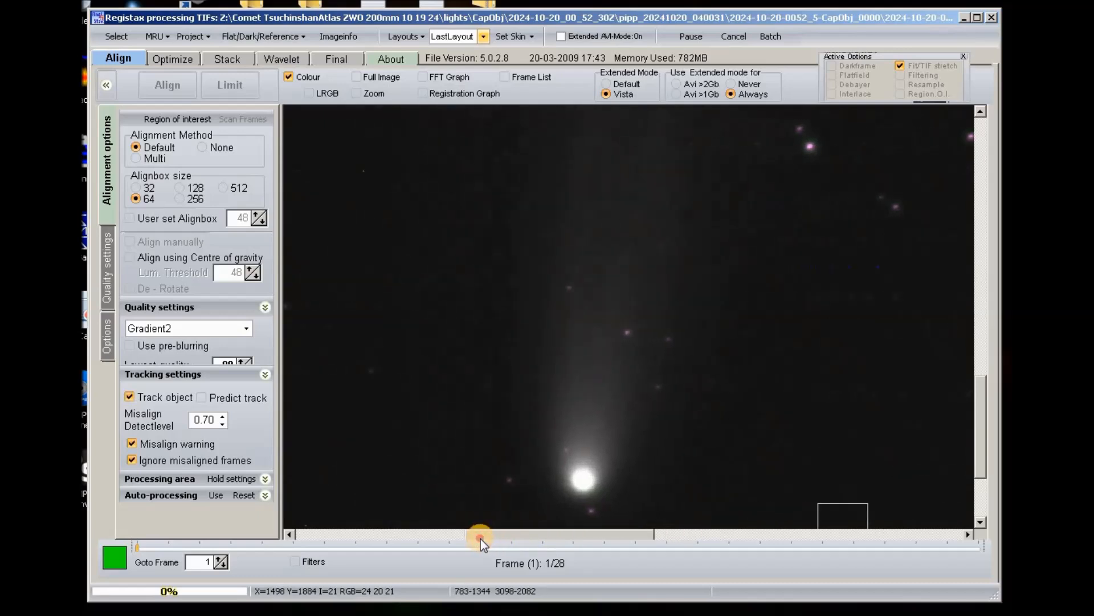
drag(980, 392, 982, 416)
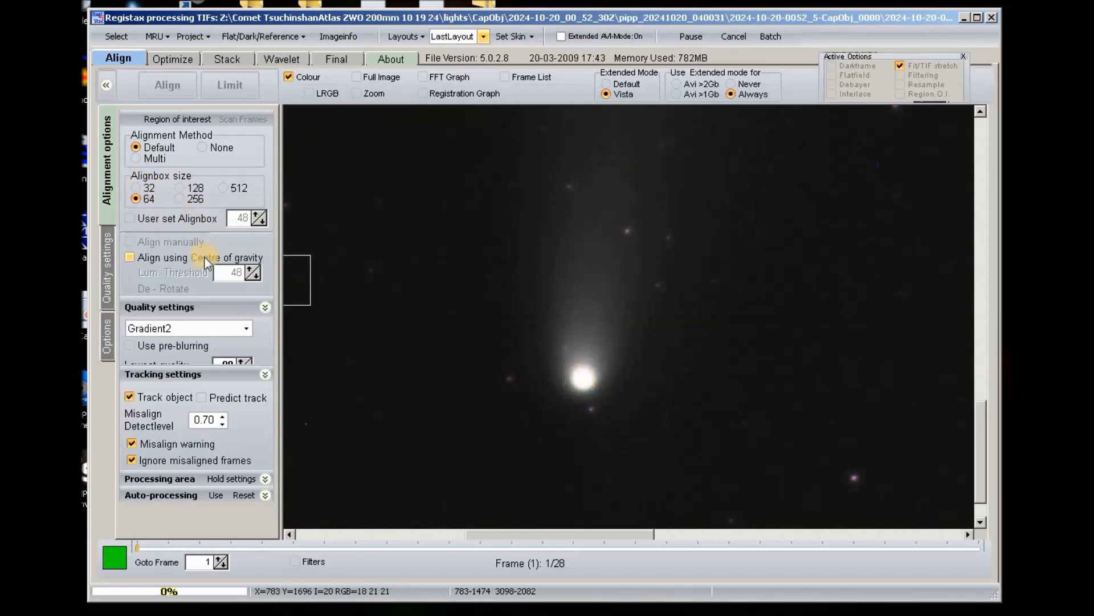
Place a 64-pixel alignbox on the comet nucleus after briefly trying size 32.
click(135, 187)
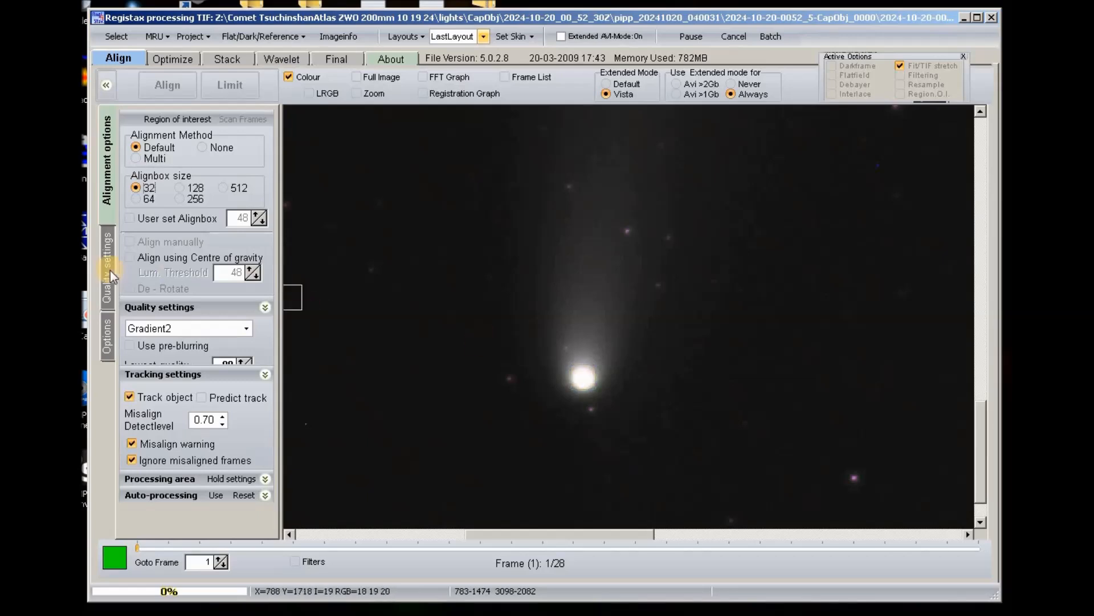
click(138, 198)
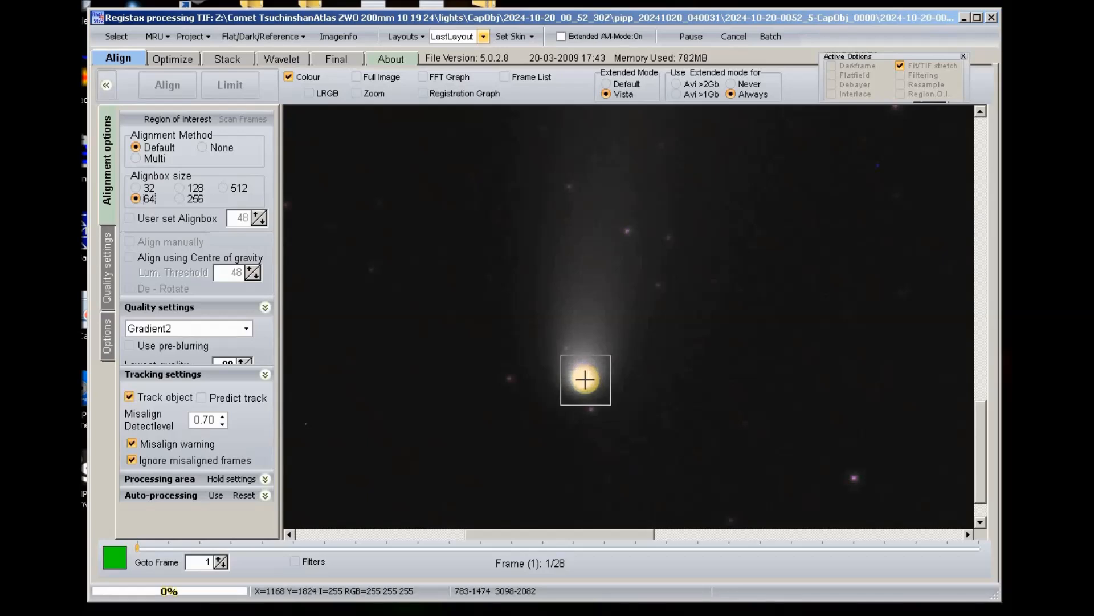
click(586, 379)
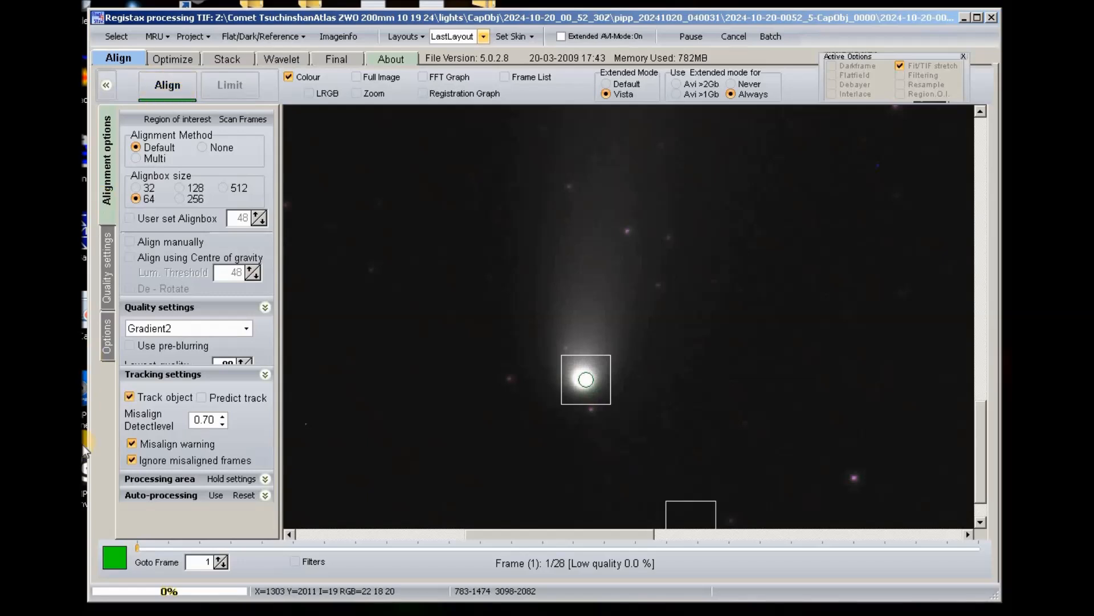
click(300, 37)
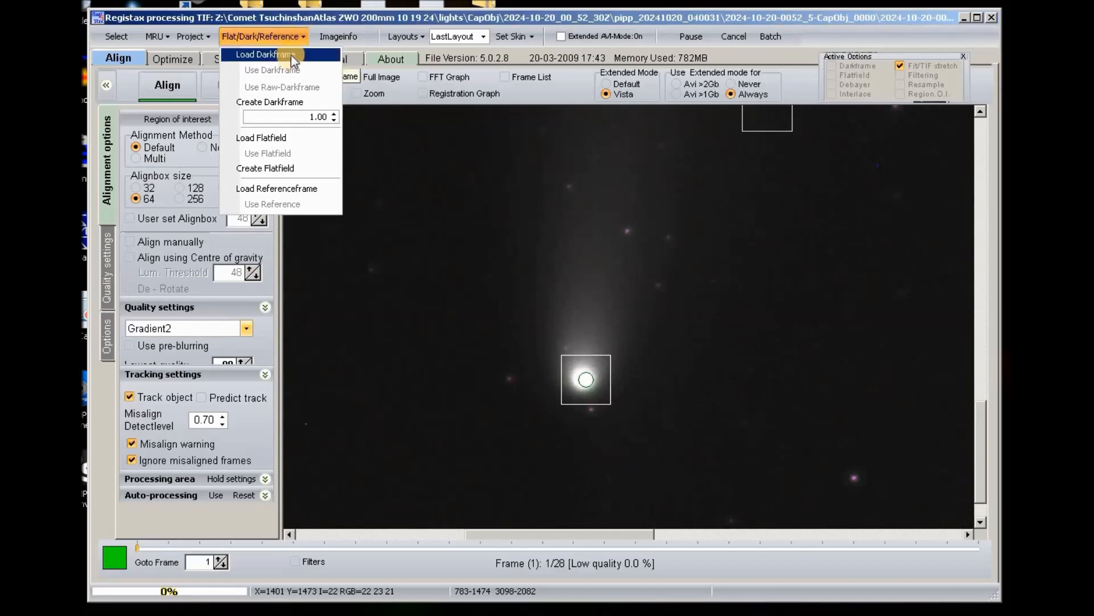
Load the MasterDark_ISO0_45s dark frame, attempt alignment, and dismiss the image-size mismatch error.
click(291, 56)
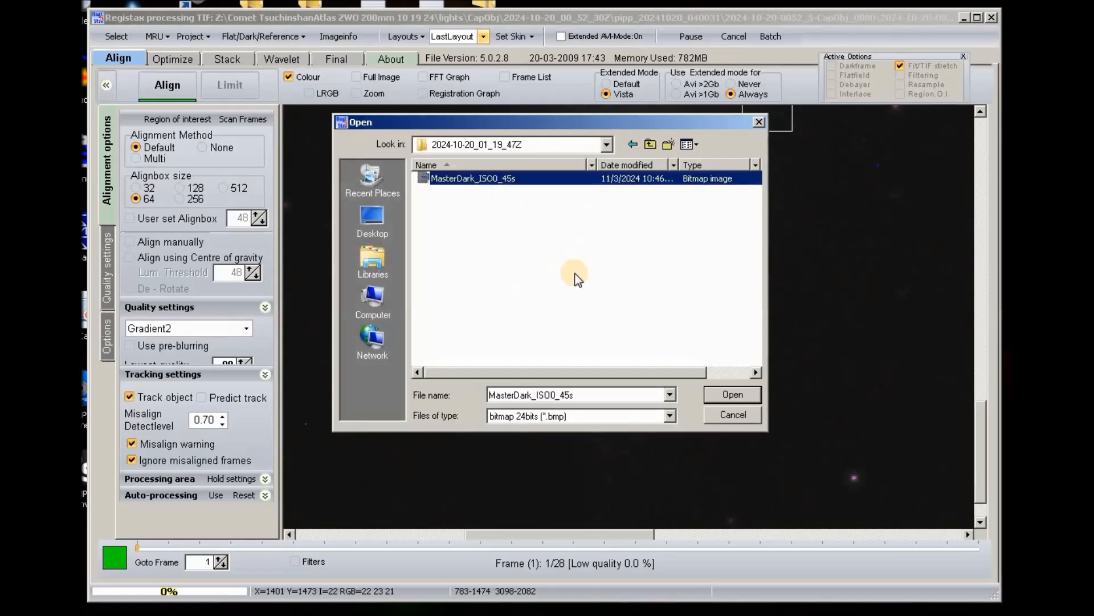
click(753, 395)
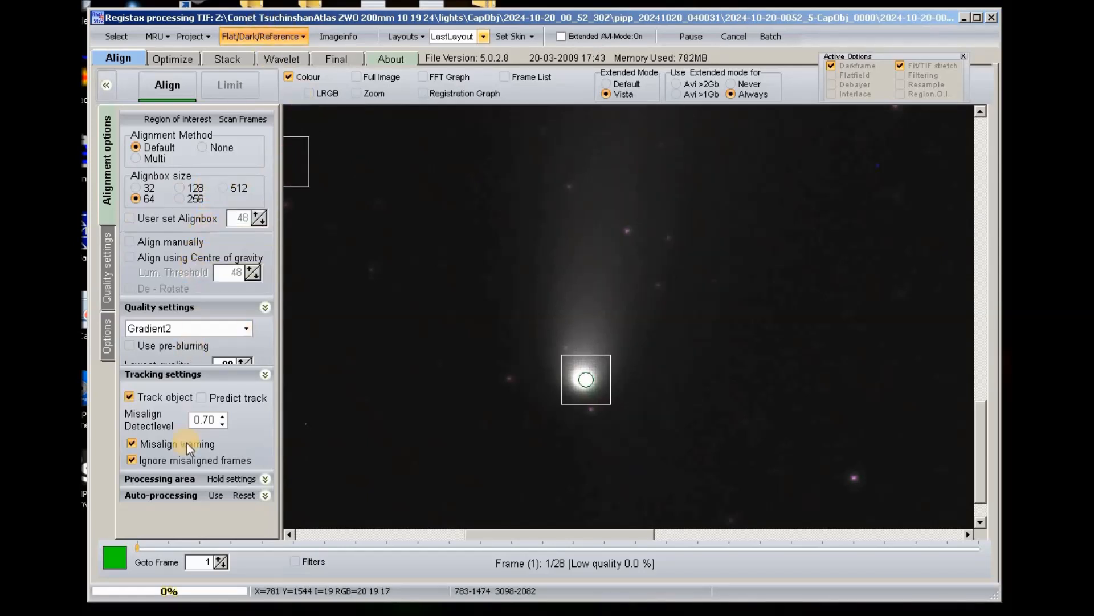
click(168, 83)
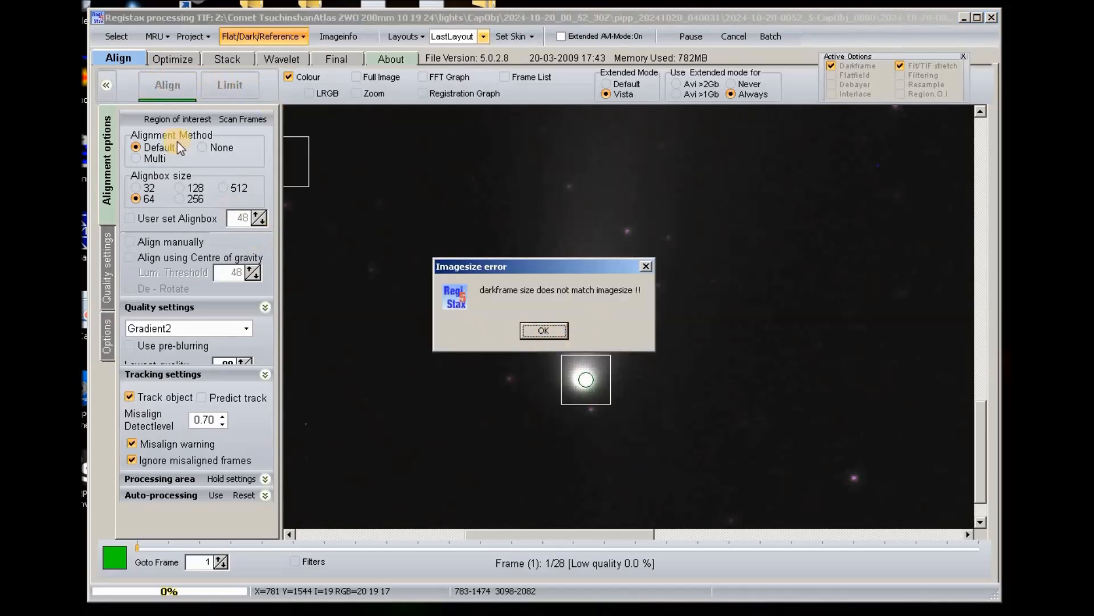
click(535, 329)
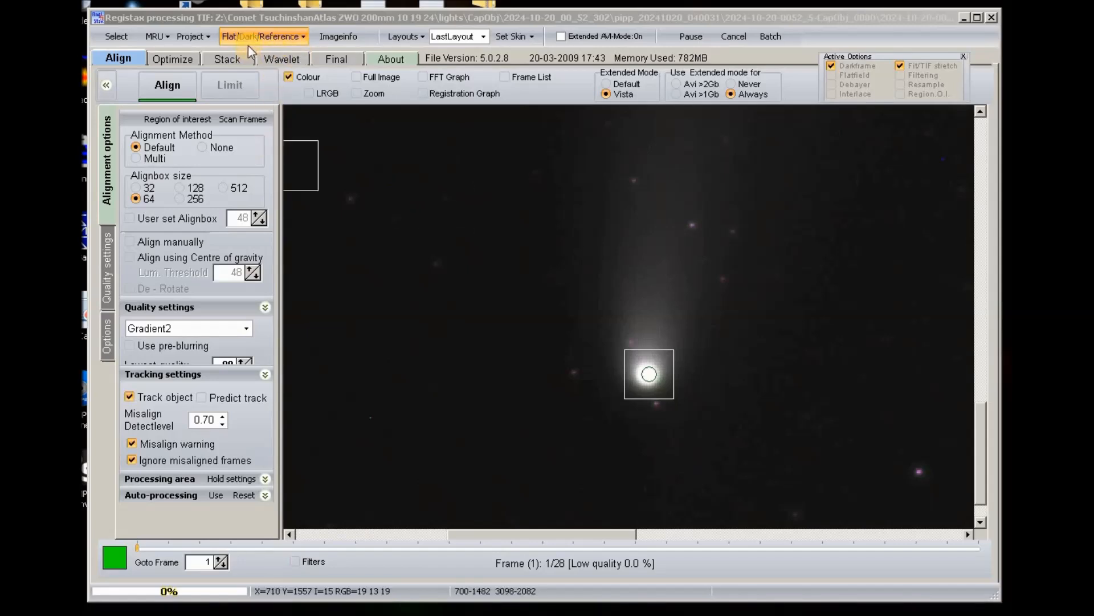
Align the frames on the comet nucleus and limit the stack to 27 frames.
click(172, 83)
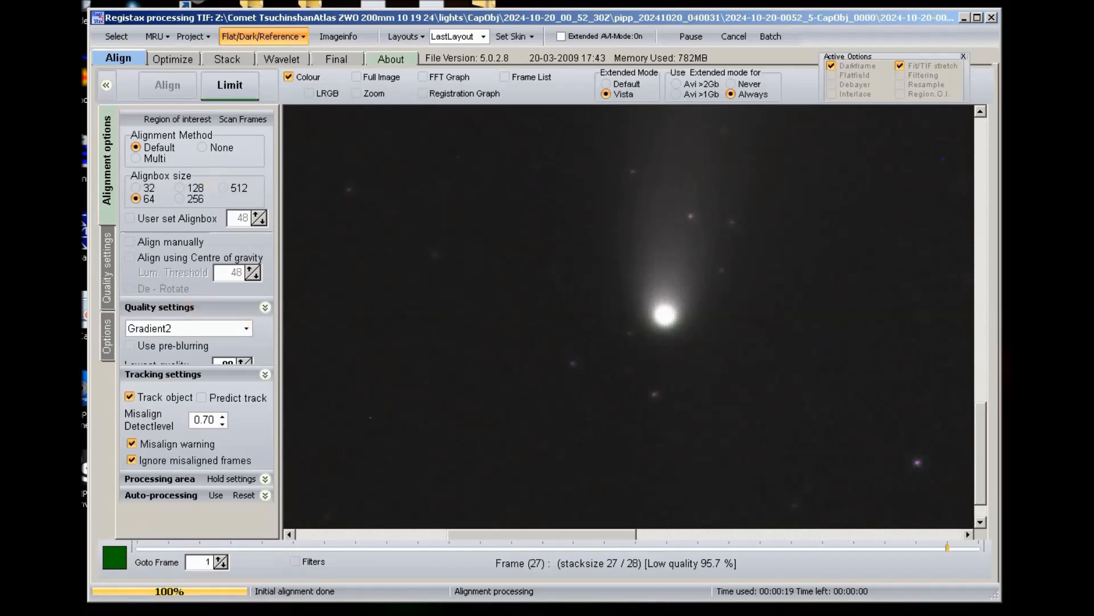
click(231, 86)
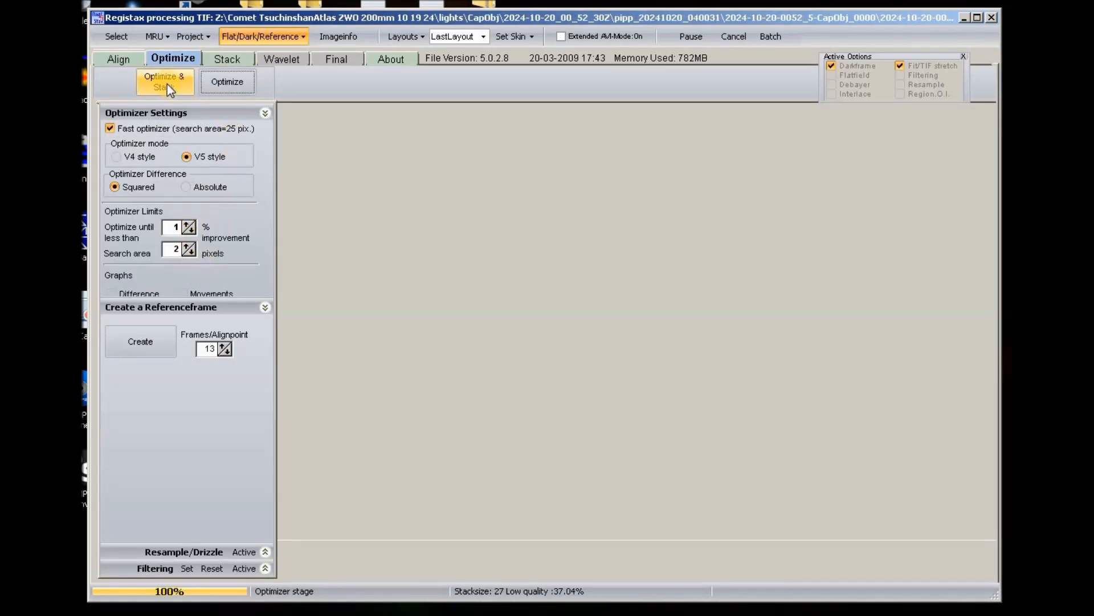
Run Optimize & Stack on the 27 aligned comet frames.
click(166, 83)
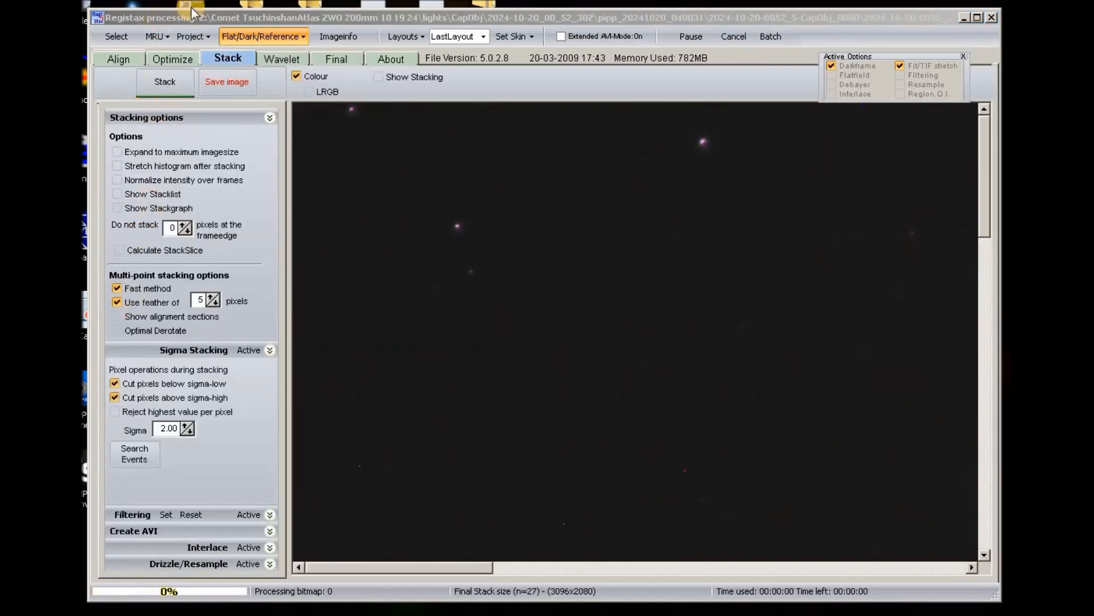
Stack the 27 optimized frames and bring the stacked comet into the Wavelet stage.
click(169, 95)
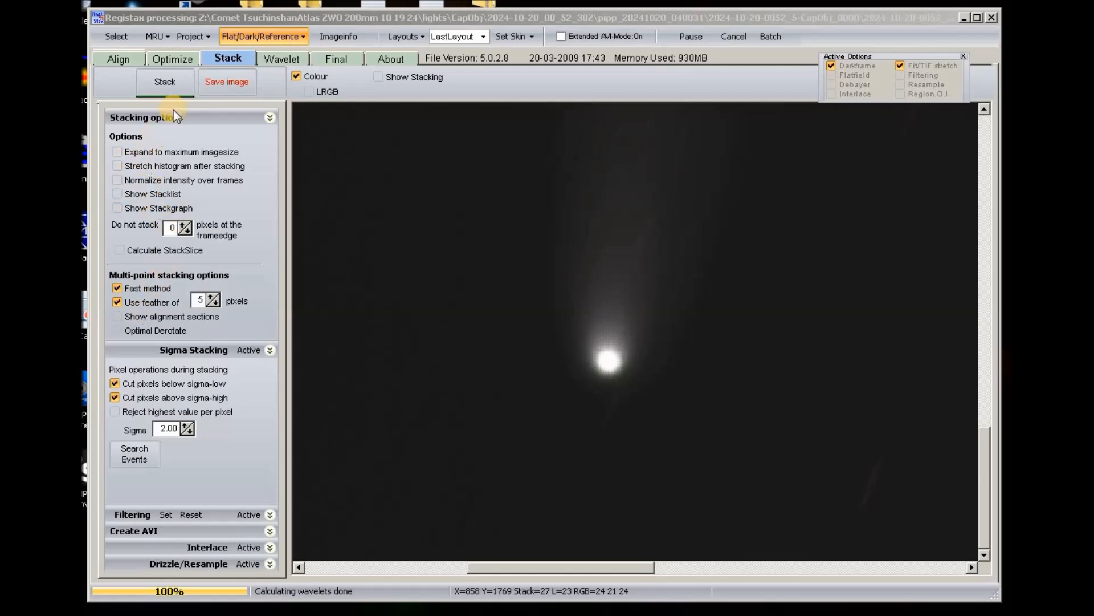
click(283, 60)
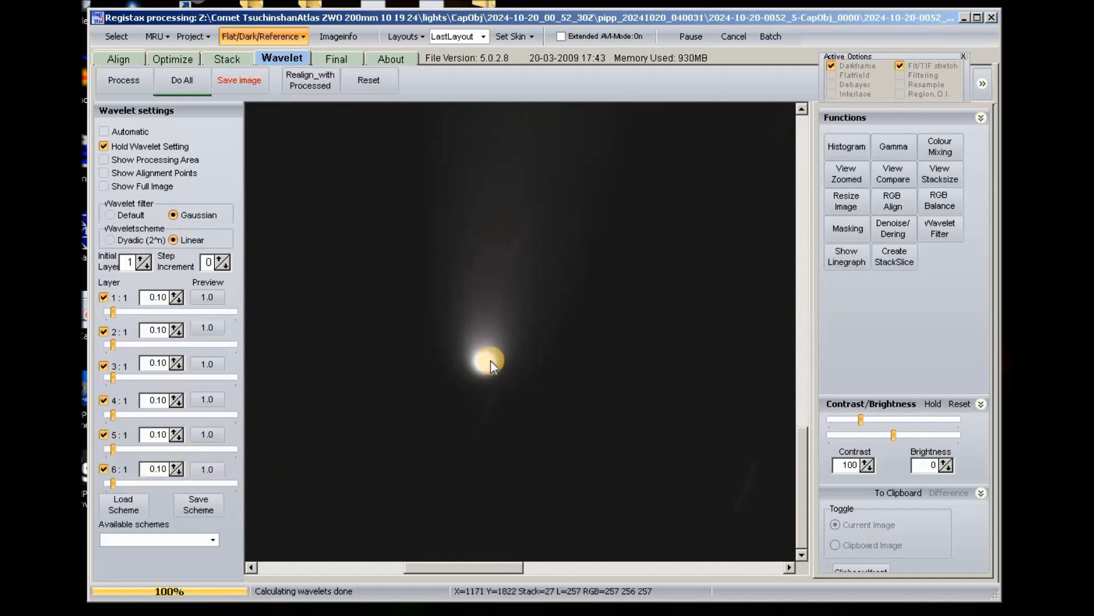
Raise sharpening on wavelet layer 6, then reset all six layers back to 1.0.
click(462, 374)
drag(114, 484, 188, 487)
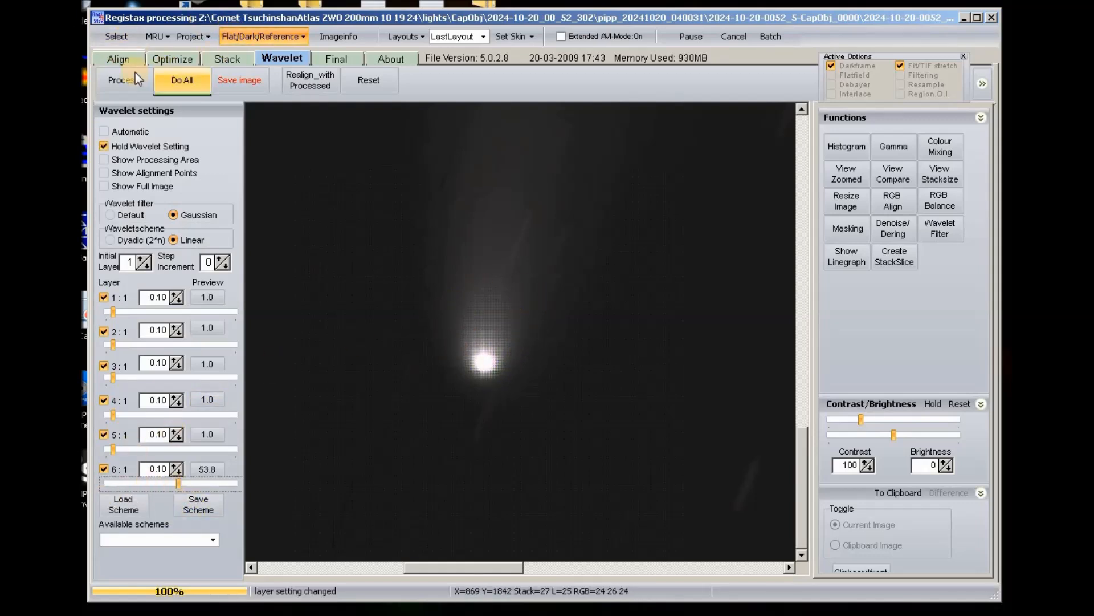
click(377, 86)
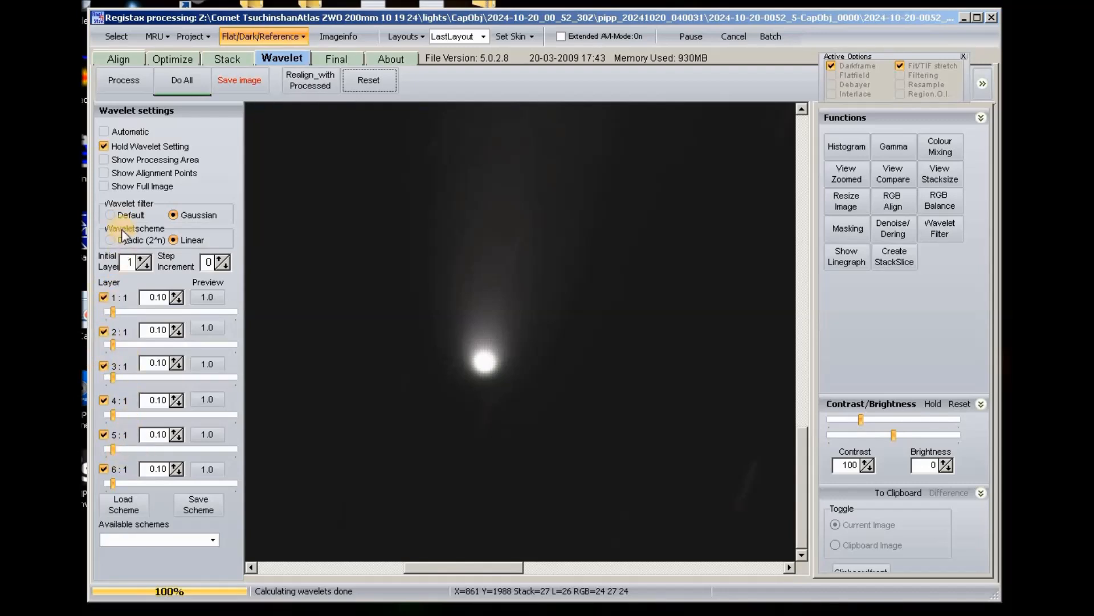
click(341, 59)
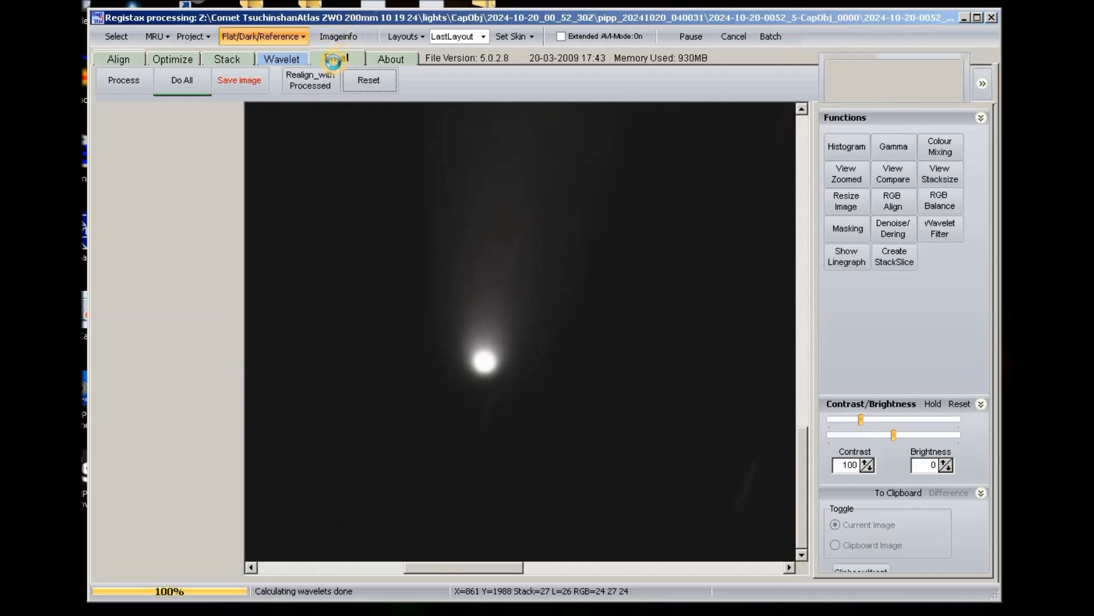